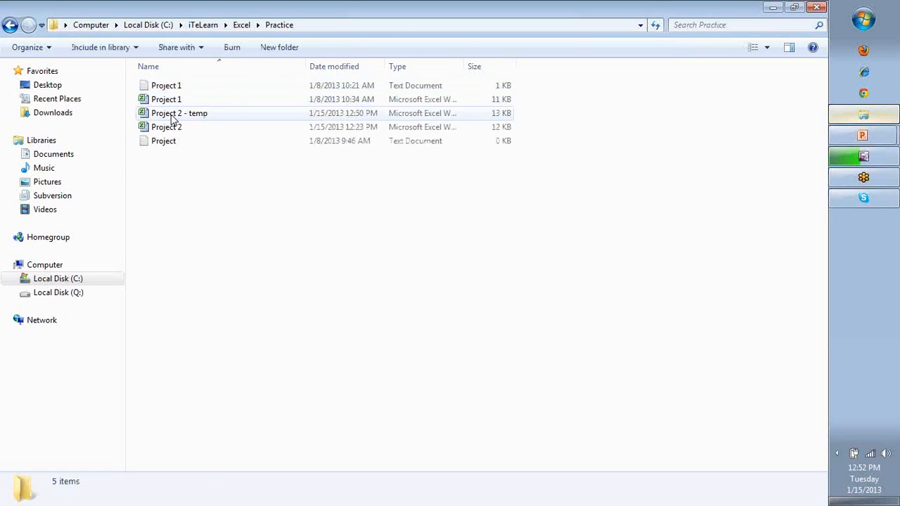
Open the Project 2 - temp workbook in Excel and show its Guests sheet.
{"action": "double_click", "coordinate": [172, 115]}
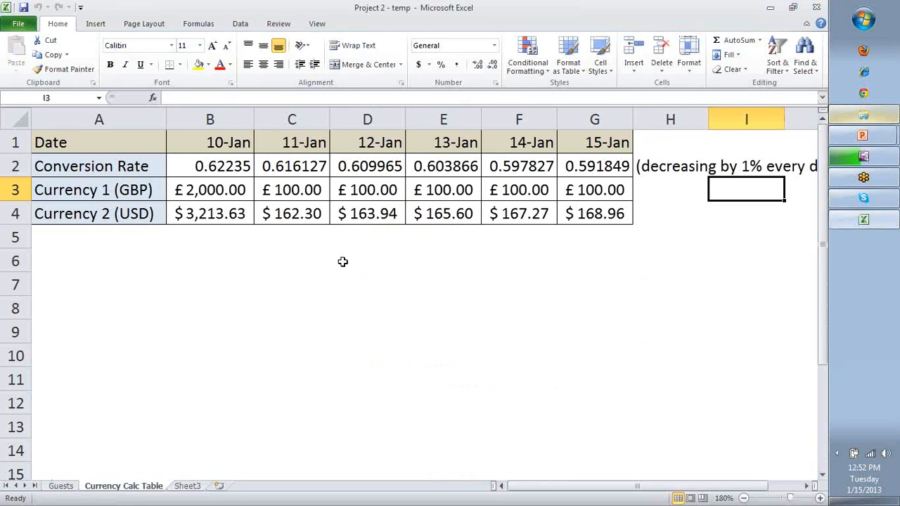
{"action": "left_click", "coordinate": [64, 486]}
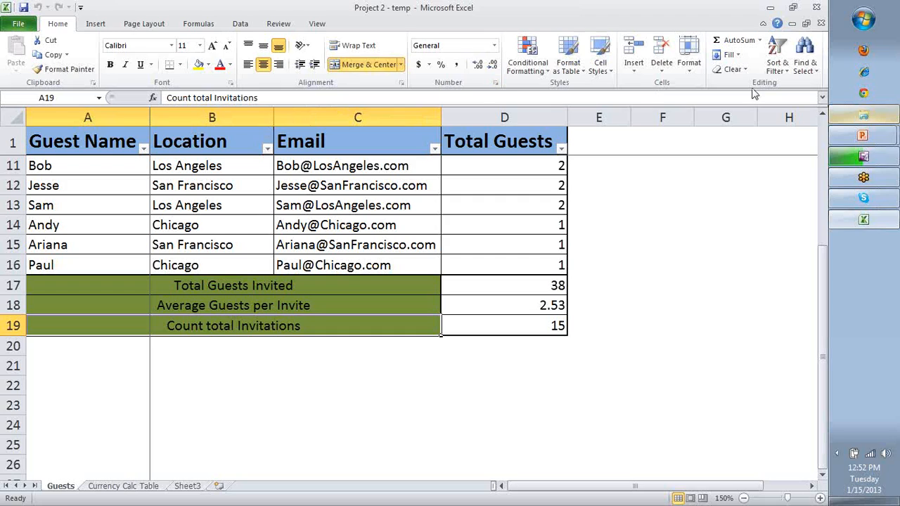
Switch to the ITeLearn-Excel Basics 3 PowerPoint presentation, review the agenda items through Sum, Count, Average, and return to Excel.
{"action": "mouse_move", "coordinate": [869, 138]}
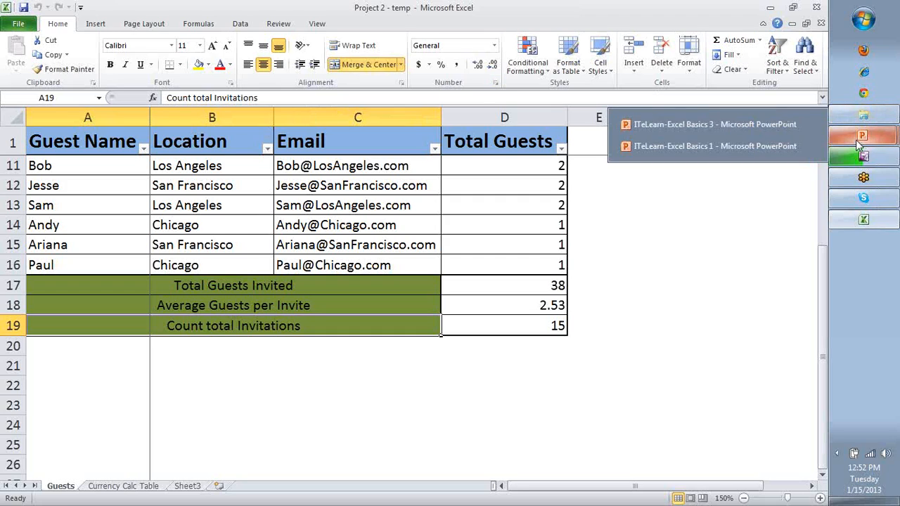
{"action": "left_click", "coordinate": [691, 126]}
{"action": "mouse_move", "coordinate": [275, 186]}
{"action": "left_mouse_down"}
{"action": "mouse_move", "coordinate": [415, 216]}
{"action": "mouse_move", "coordinate": [420, 242]}
{"action": "left_mouse_up"}
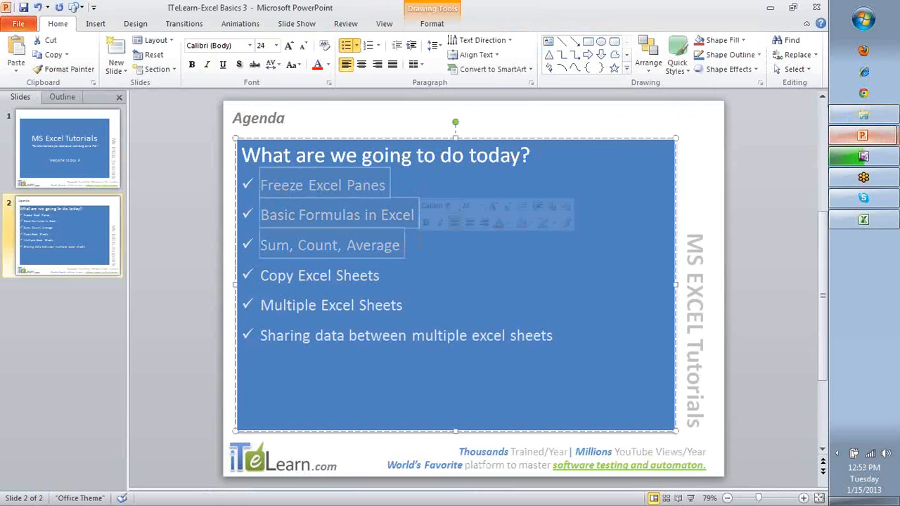
{"action": "key", "text": "alt+Tab"}
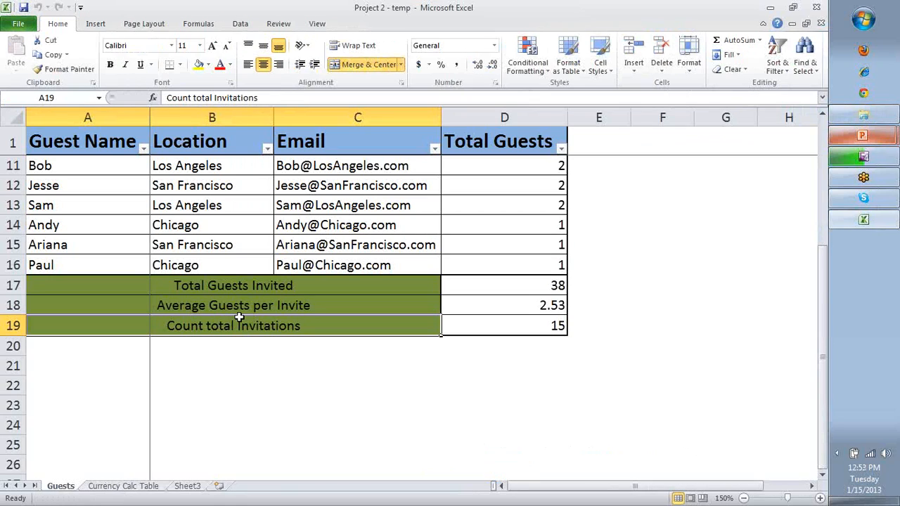
Delete row 19 (Count total Invitations) from the Guests sheet and remove the Currency Calc Table sheet.
{"action": "right_click", "coordinate": [8, 325]}
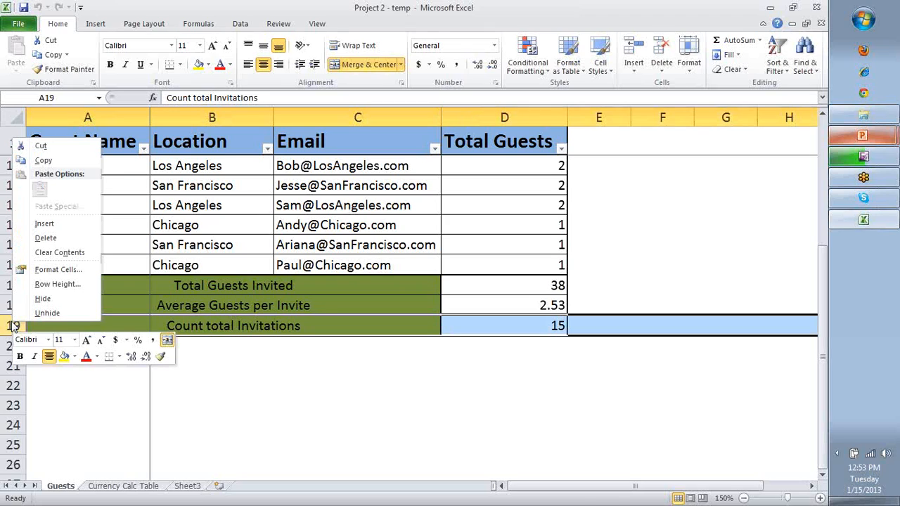
{"action": "left_click", "coordinate": [71, 237]}
{"action": "right_click", "coordinate": [123, 486]}
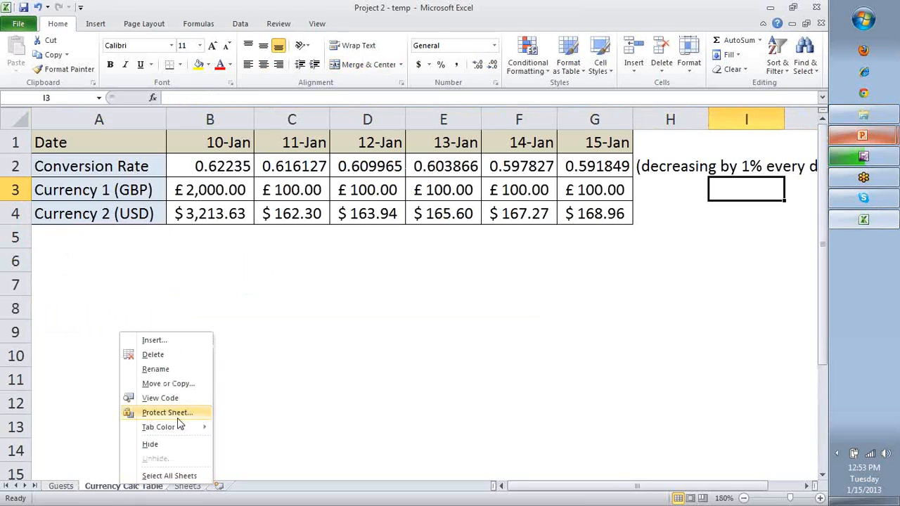
{"action": "left_click", "coordinate": [152, 354]}
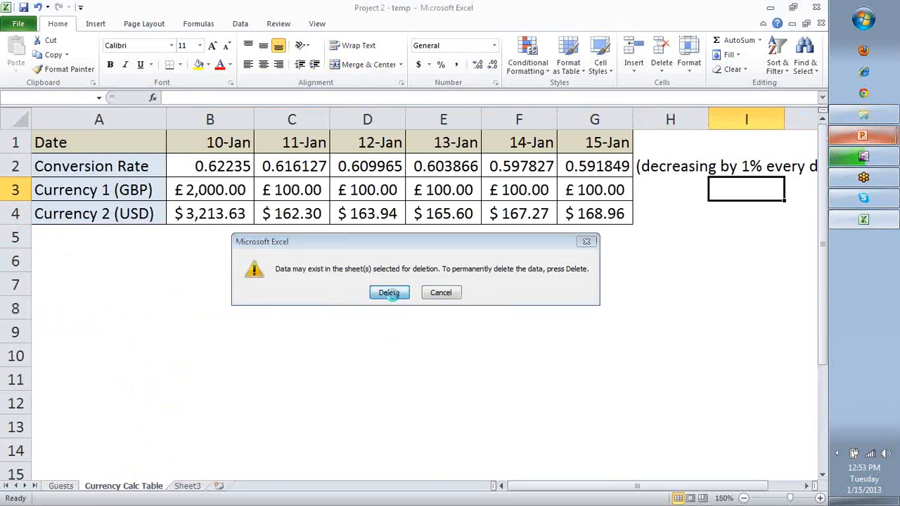
{"action": "left_click", "coordinate": [388, 291]}
Save the workbook under the new name Project 3 in the Practice folder and reopen it from there.
{"action": "key", "text": "F12"}
{"action": "key", "text": "End"}
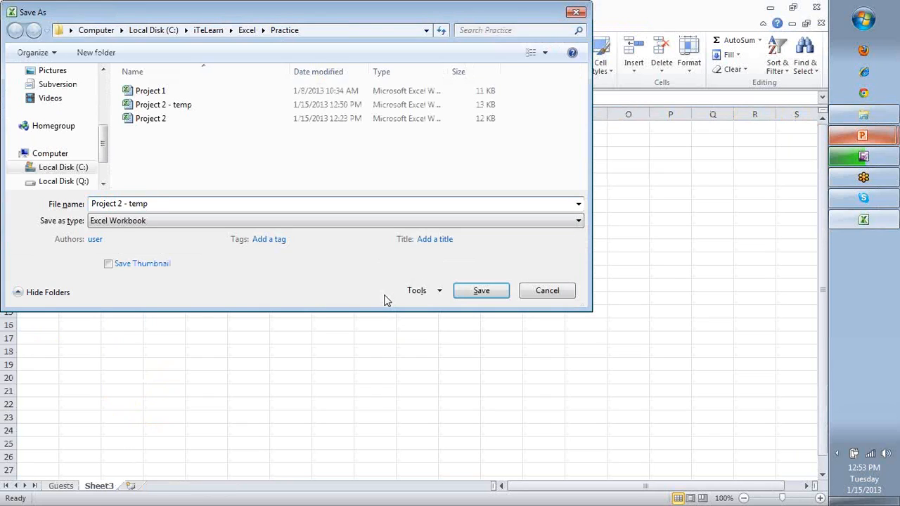
{"action": "key", "text": "BackSpace"}
{"action": "key", "text": "BackSpace"}
{"action": "key", "text": "BackSpace"}
{"action": "key", "text": "BackSpace"}
{"action": "key", "text": "BackSpace"}
{"action": "type", "text": "4"}
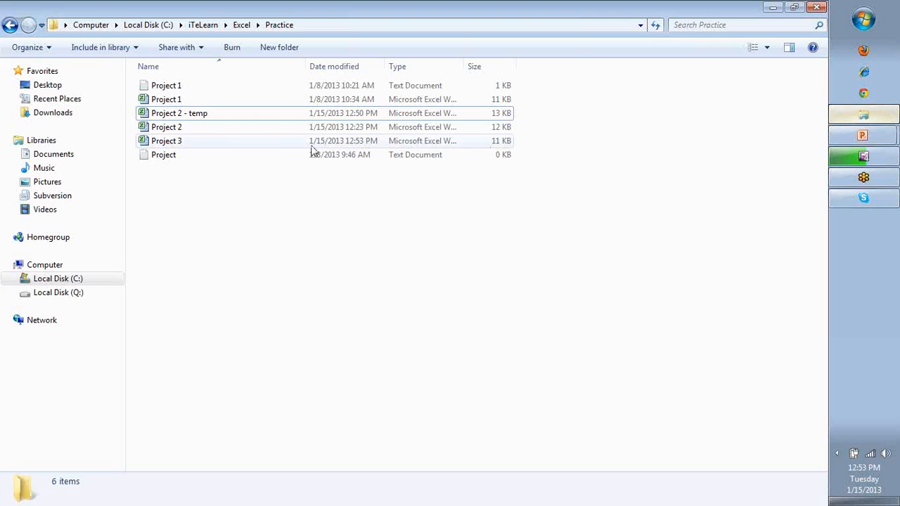
{"action": "double_click", "coordinate": [185, 140]}
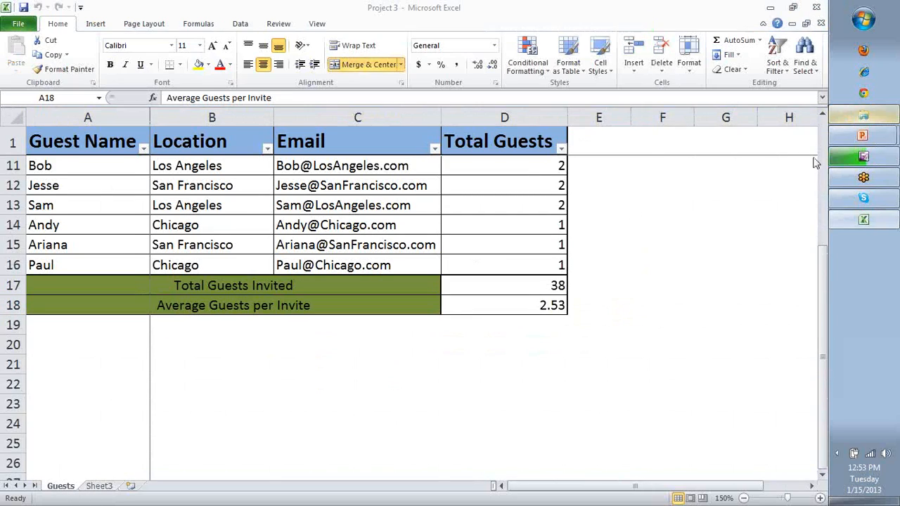
{"action": "left_click_drag", "start_coordinate": [574, 205], "coordinate": [628, 205]}
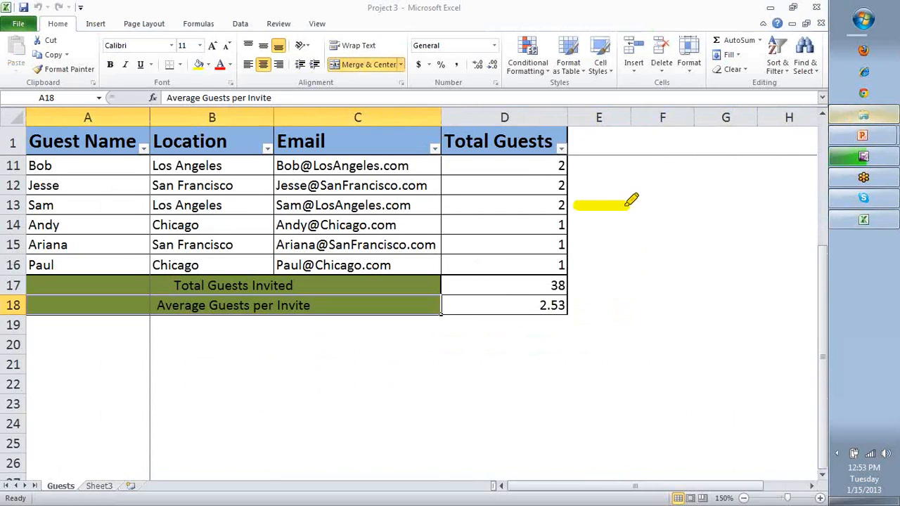
{"action": "left_click_drag", "start_coordinate": [583, 232], "coordinate": [648, 233]}
{"action": "mouse_move", "coordinate": [716, 172]}
{"action": "left_mouse_down"}
{"action": "mouse_move", "coordinate": [677, 211]}
{"action": "mouse_move", "coordinate": [674, 256]}
{"action": "left_mouse_up"}
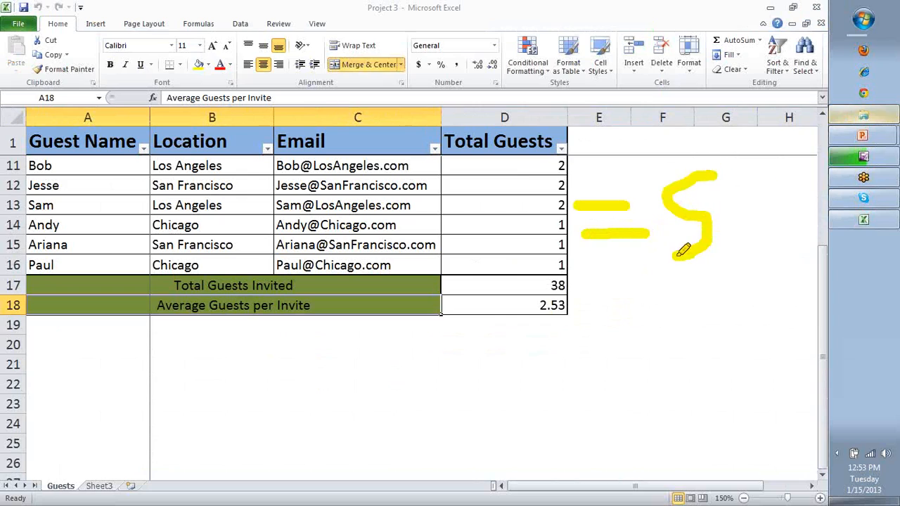
{"action": "left_click_drag", "start_coordinate": [761, 181], "coordinate": [734, 282]}
{"action": "left_click_drag", "start_coordinate": [796, 219], "coordinate": [799, 258]}
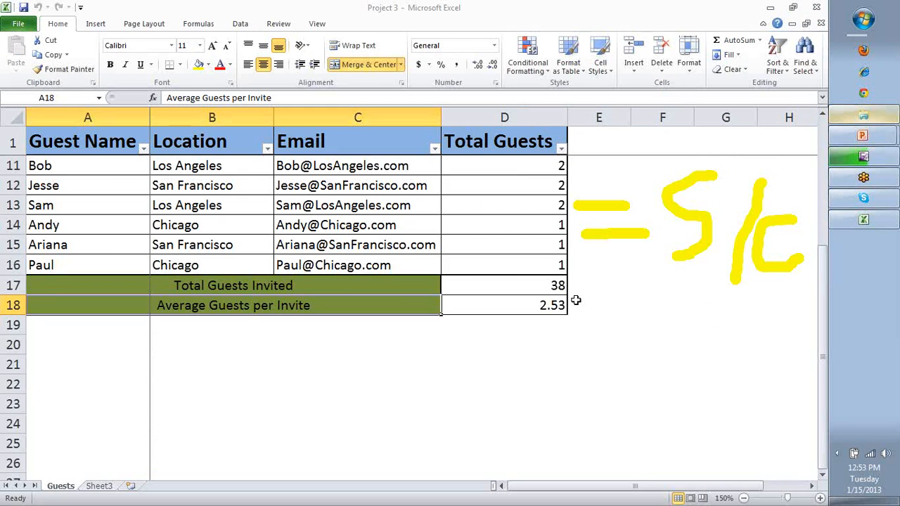
Clear the Average Guests per Invite value in D18 and select the guest counts in D2:D16 to review them.
{"action": "left_click", "coordinate": [542, 307]}
{"action": "key", "text": "Delete"}
{"action": "left_click_drag", "start_coordinate": [538, 265], "coordinate": [522, 163]}
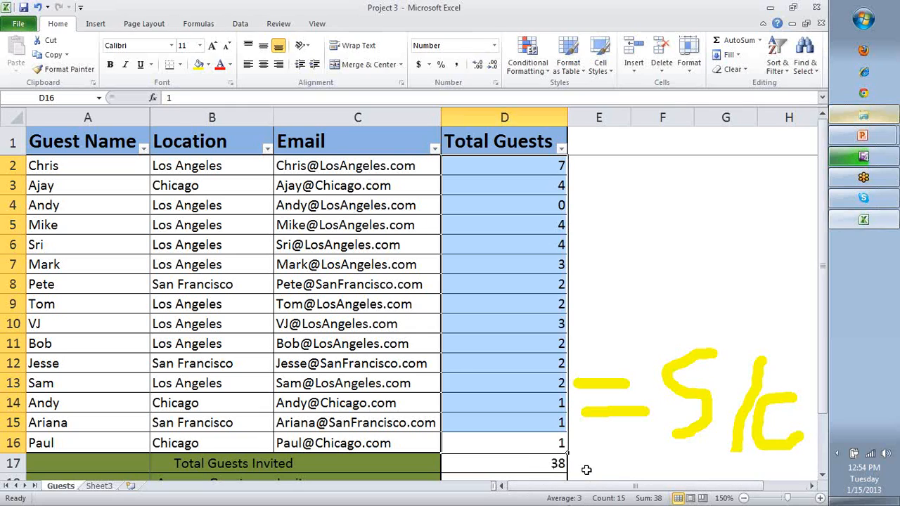
{"action": "scroll", "coordinate": [587, 468], "scroll_direction": "down", "scroll_amount": 2}
{"action": "left_click", "coordinate": [352, 366]}
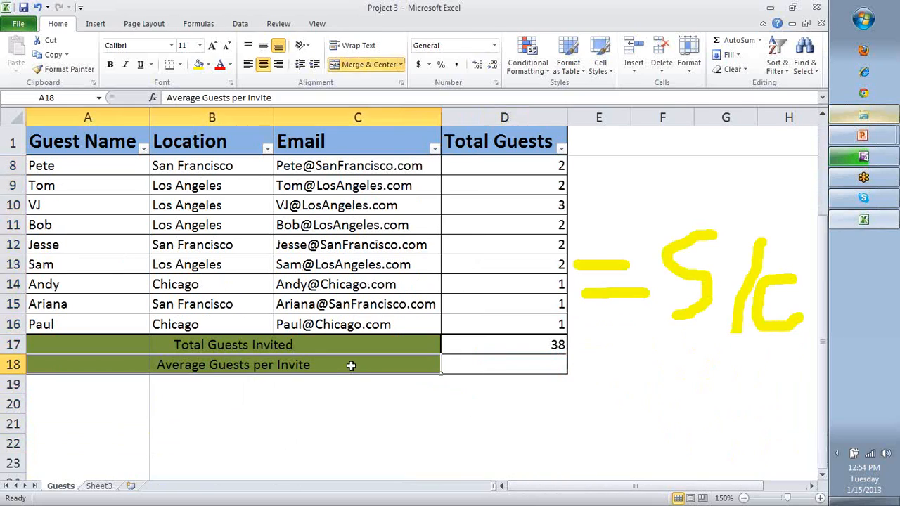
Enter the formula =AVERAGE(D2:D16) in cell D18 for Average Guests per Invite.
{"action": "left_click", "coordinate": [515, 362]}
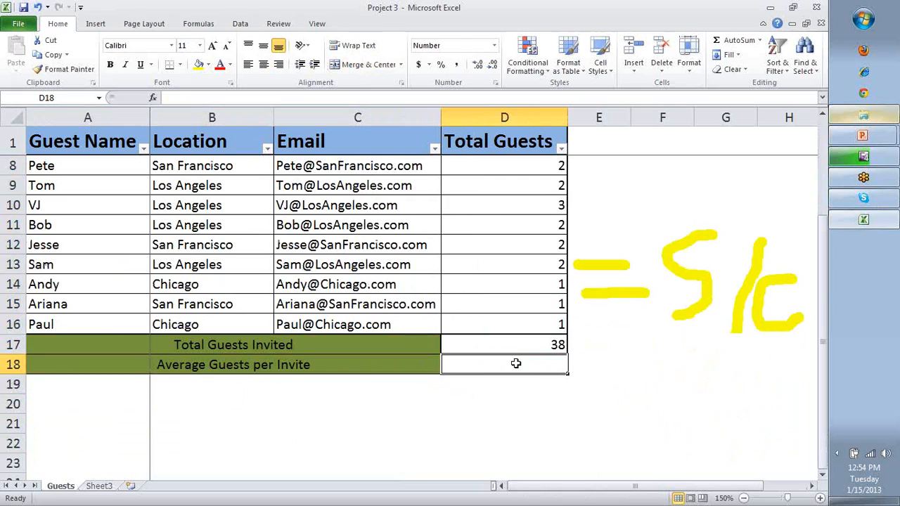
{"action": "type", "text": "=ave"}
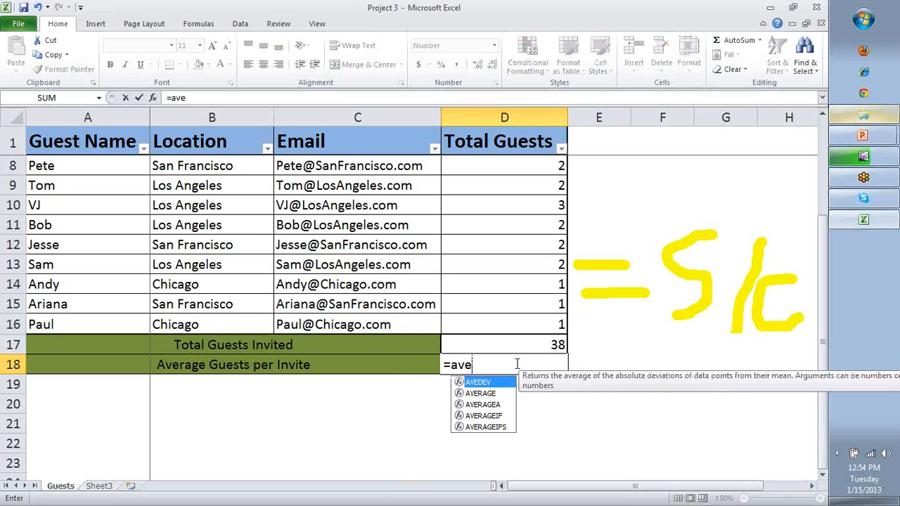
{"action": "key", "text": "Down"}
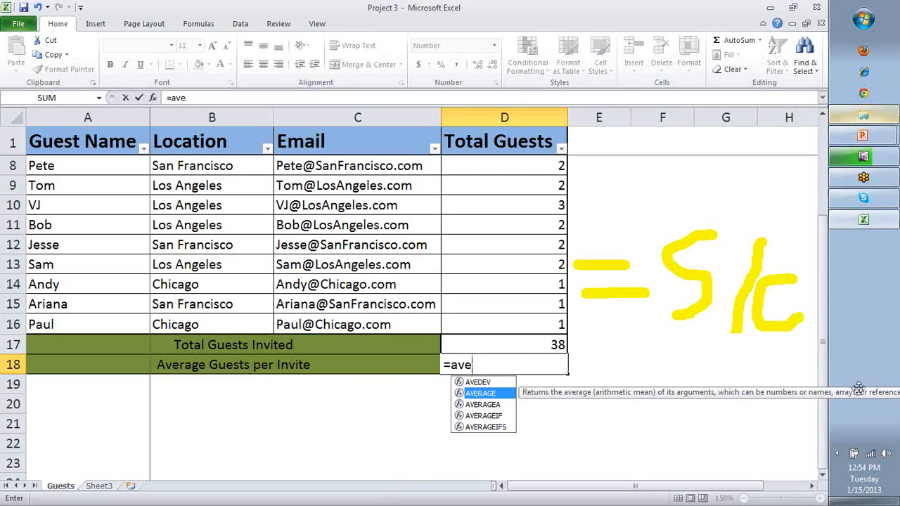
{"action": "double_click", "coordinate": [481, 393]}
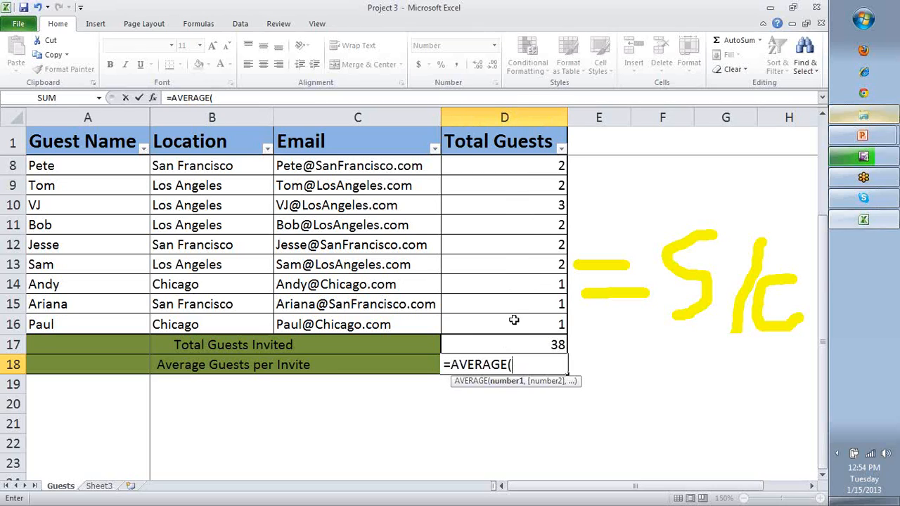
{"action": "left_click_drag", "start_coordinate": [514, 322], "coordinate": [505, 164]}
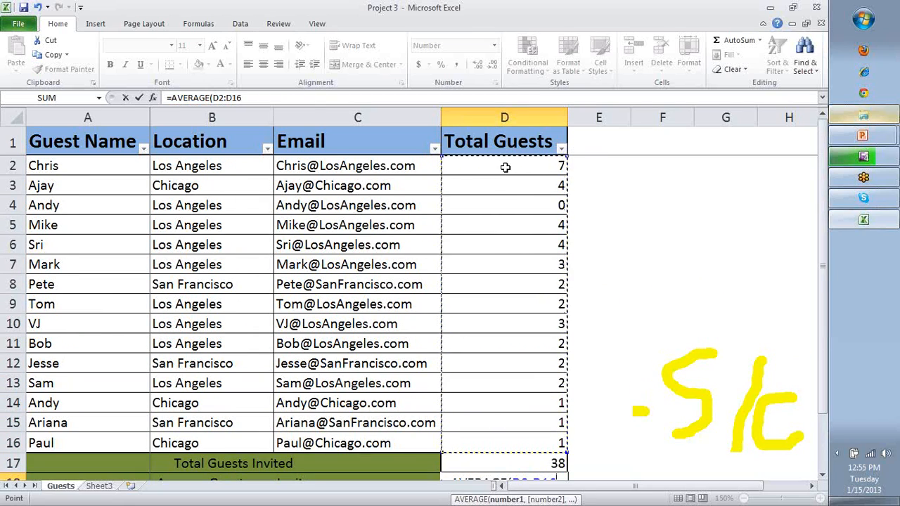
{"action": "scroll", "coordinate": [644, 307], "scroll_direction": "down", "scroll_amount": 2}
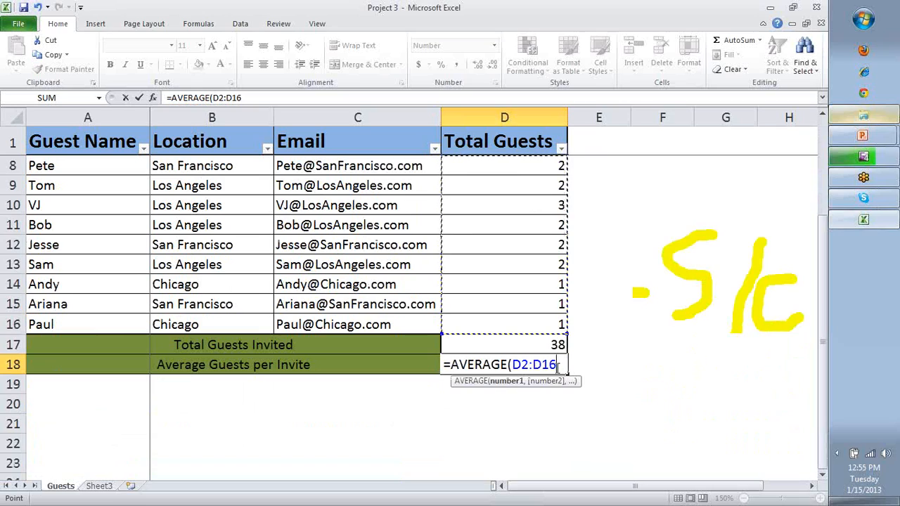
{"action": "type", "text": ")"}
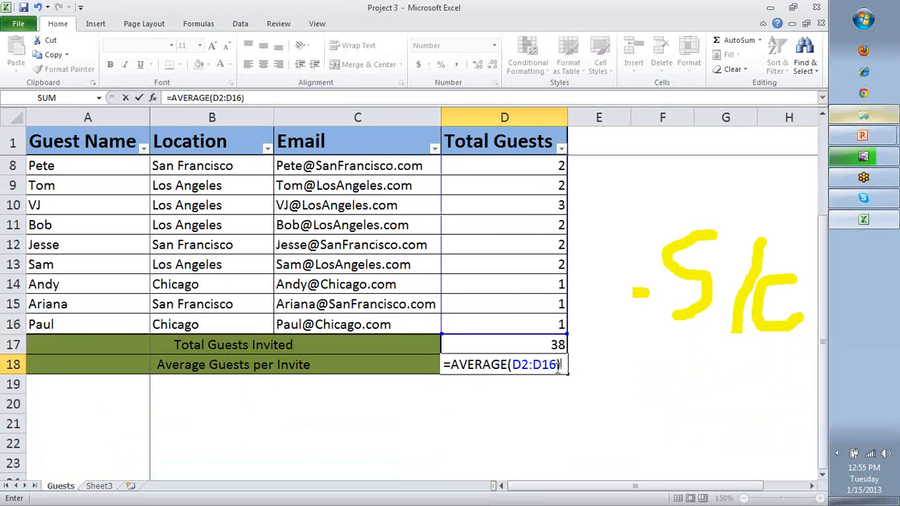
{"action": "key", "text": "Return"}
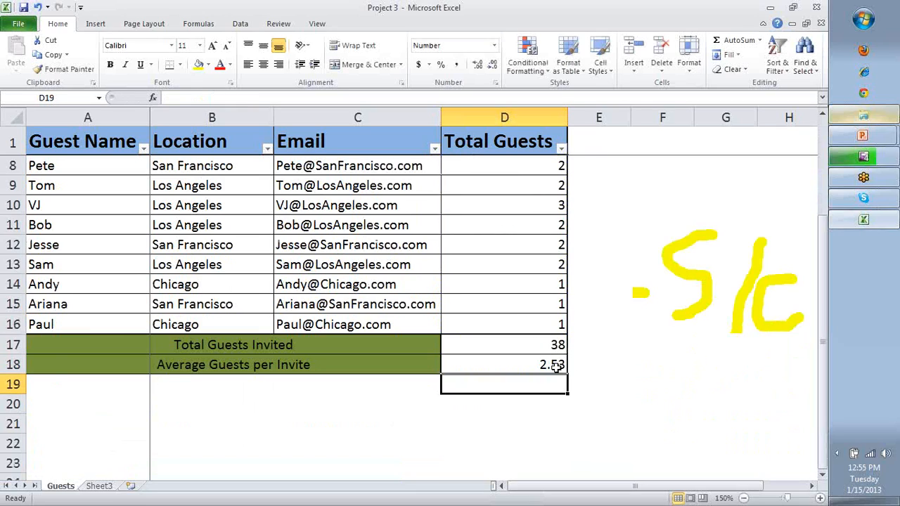
Reduce the average in D18 to zero decimal places, and restore it to two decimal places.
{"action": "left_click", "coordinate": [555, 366]}
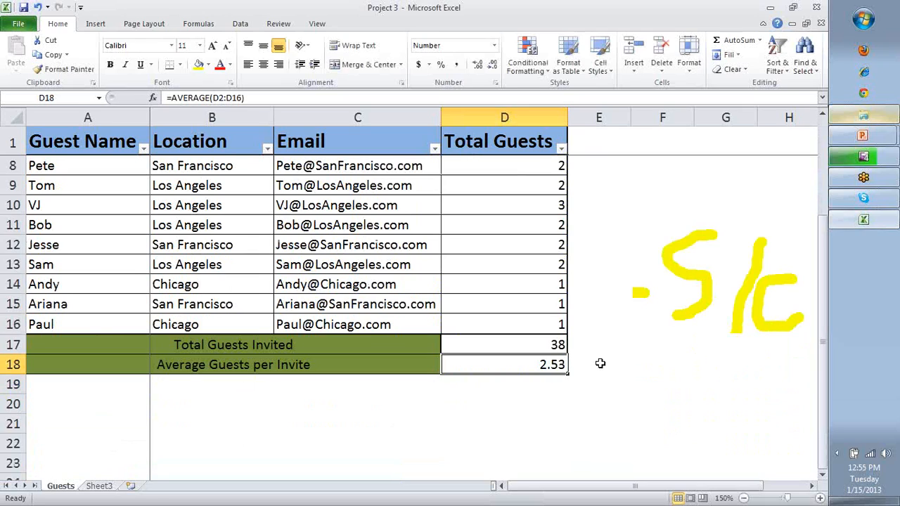
{"action": "left_click", "coordinate": [491, 64]}
{"action": "left_click", "coordinate": [491, 64]}
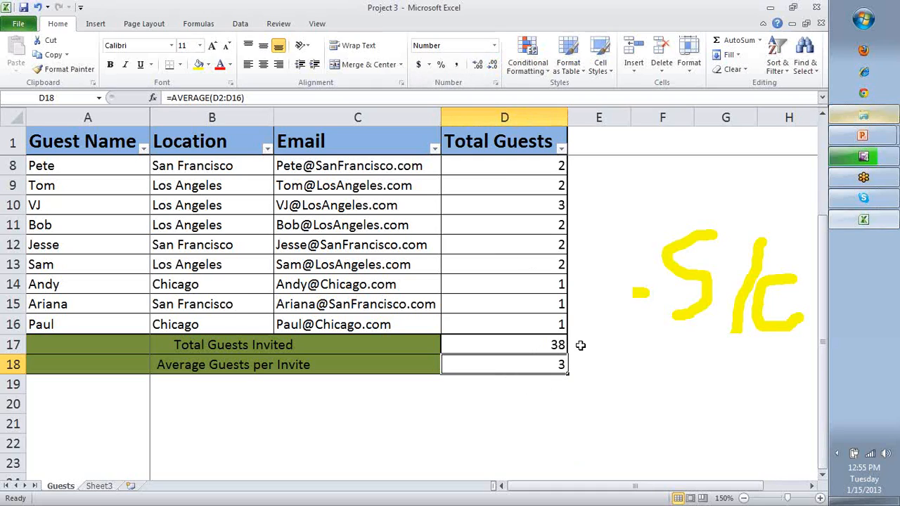
{"action": "left_click", "coordinate": [478, 65]}
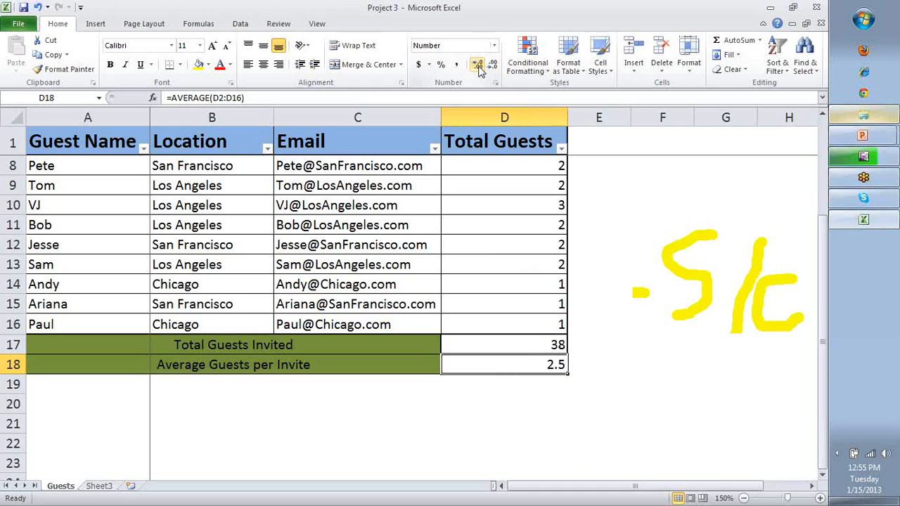
{"action": "left_click", "coordinate": [478, 66]}
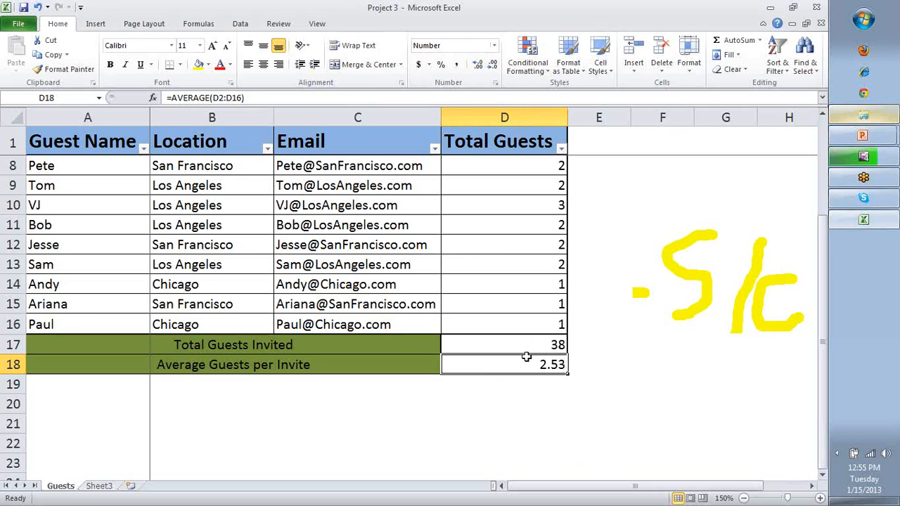
Check the formulas behind the guest total in D17 and the average in D18.
{"action": "left_click", "coordinate": [408, 344]}
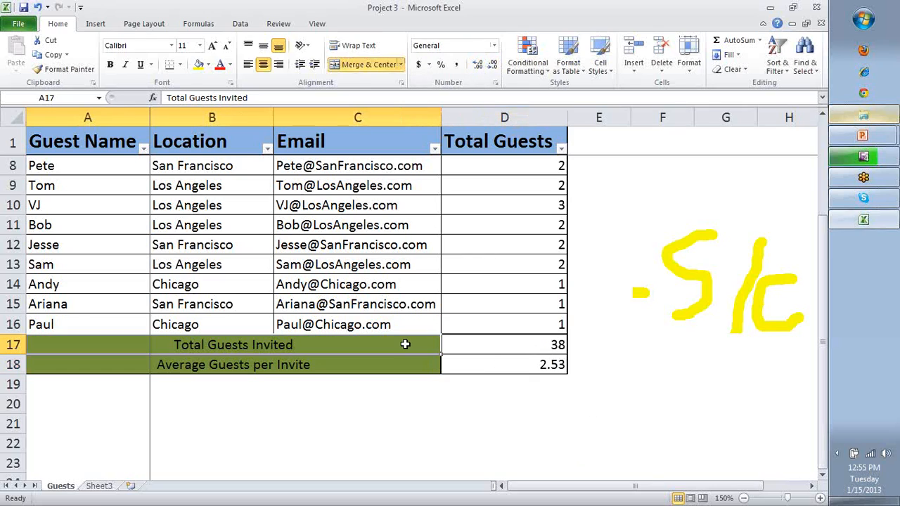
{"action": "left_click", "coordinate": [541, 340]}
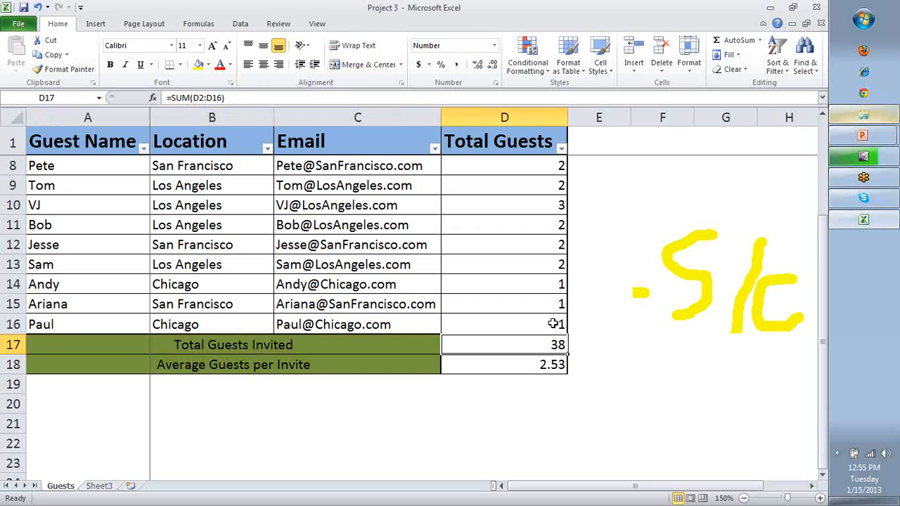
{"action": "left_click", "coordinate": [554, 366]}
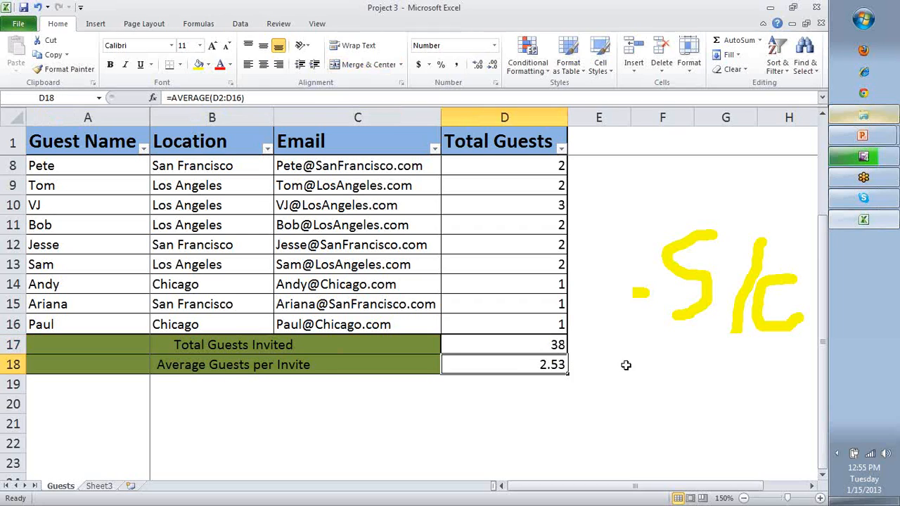
Copy the Average Guests per Invite row, label and value cells included, from row 18 into row 19.
{"action": "left_click", "coordinate": [109, 369]}
{"action": "mouse_move", "coordinate": [506, 365]}
{"action": "left_mouse_down"}
{"action": "mouse_move", "coordinate": [109, 381]}
{"action": "mouse_move", "coordinate": [500, 365]}
{"action": "left_mouse_up"}
{"action": "left_click", "coordinate": [110, 381]}
{"action": "key", "text": "ctrl+c"}
{"action": "left_click", "coordinate": [92, 394]}
{"action": "key", "text": "ctrl+v"}
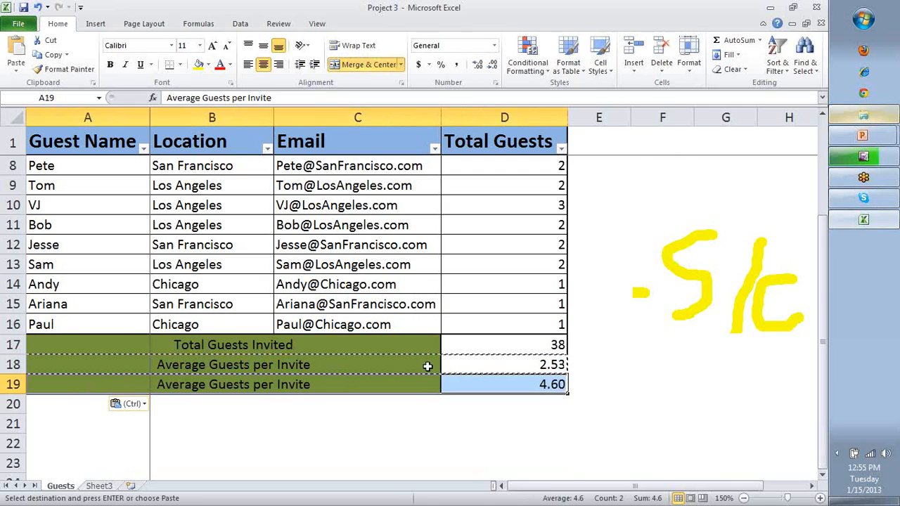
Replace the copied label in A19 with "Total Invites sent".
{"action": "scroll", "coordinate": [527, 295], "scroll_direction": "up", "scroll_amount": 2}
{"action": "scroll", "coordinate": [533, 281], "scroll_direction": "down", "scroll_amount": 5}
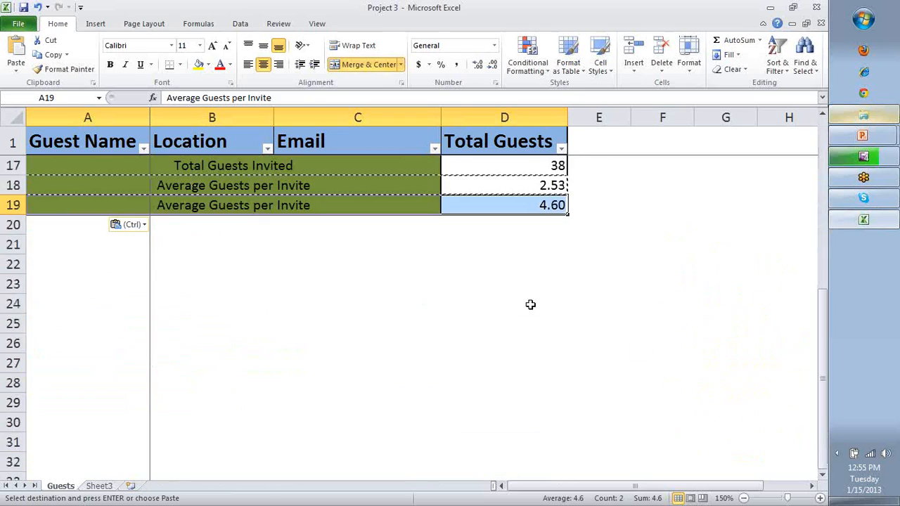
{"action": "scroll", "coordinate": [530, 305], "scroll_direction": "up", "scroll_amount": 2}
{"action": "left_click", "coordinate": [234, 325]}
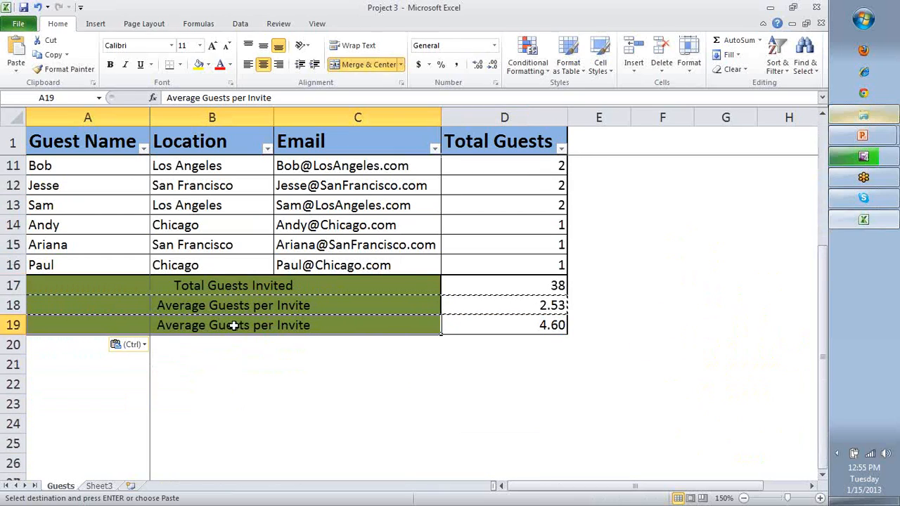
{"action": "double_click", "coordinate": [234, 325]}
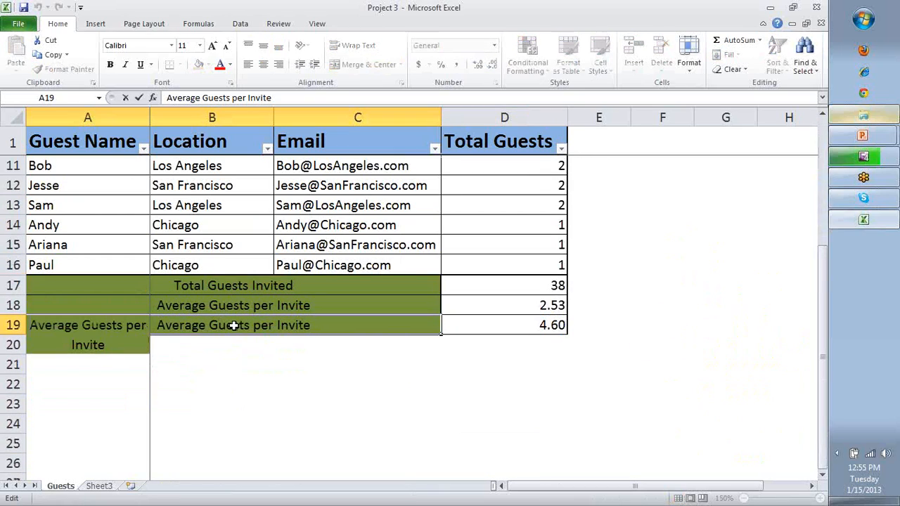
{"action": "key", "text": "shift+Down"}
{"action": "key", "text": "shift+Down"}
{"action": "type", "text": "Tot"}
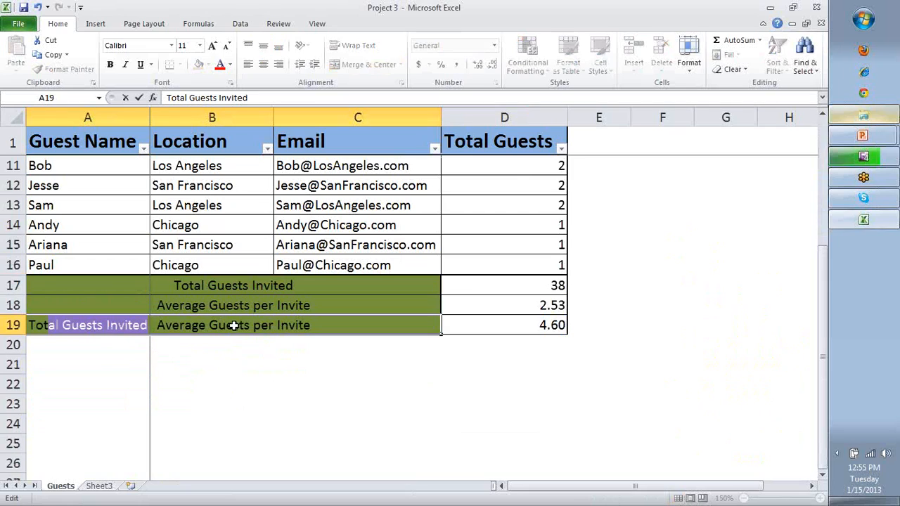
{"action": "type", "text": "al Invite"}
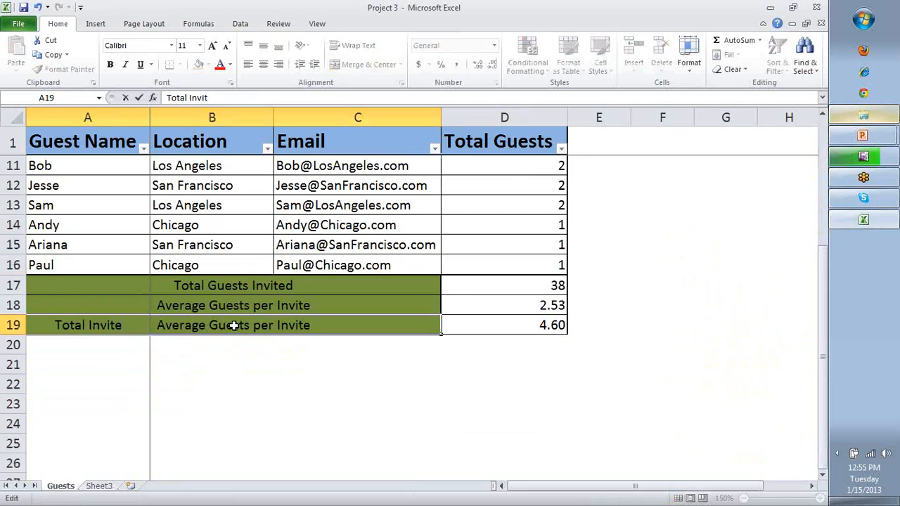
{"action": "type", "text": "s sent"}
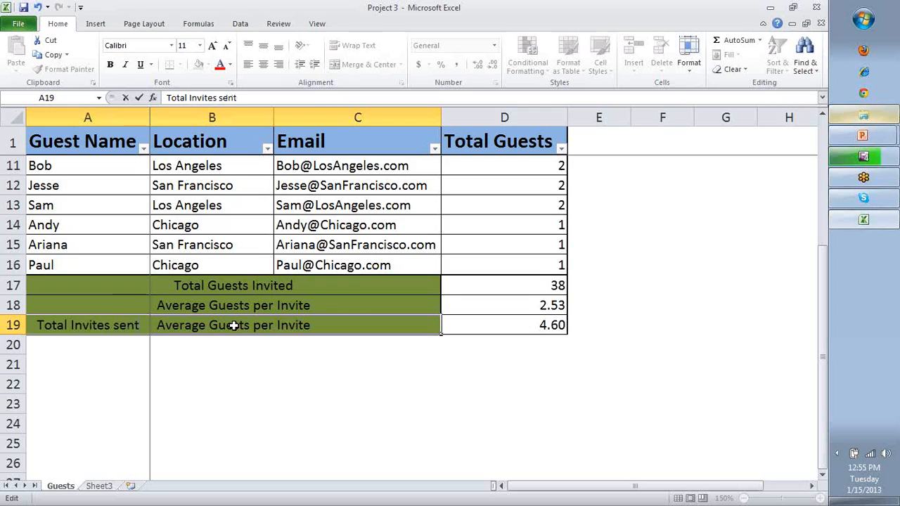
{"action": "key", "text": "Return"}
Enter the formula =COUNT(D2:D16) in cell D19 for Total Invites sent.
{"action": "key", "text": "Up"}
{"action": "key", "text": "Right"}
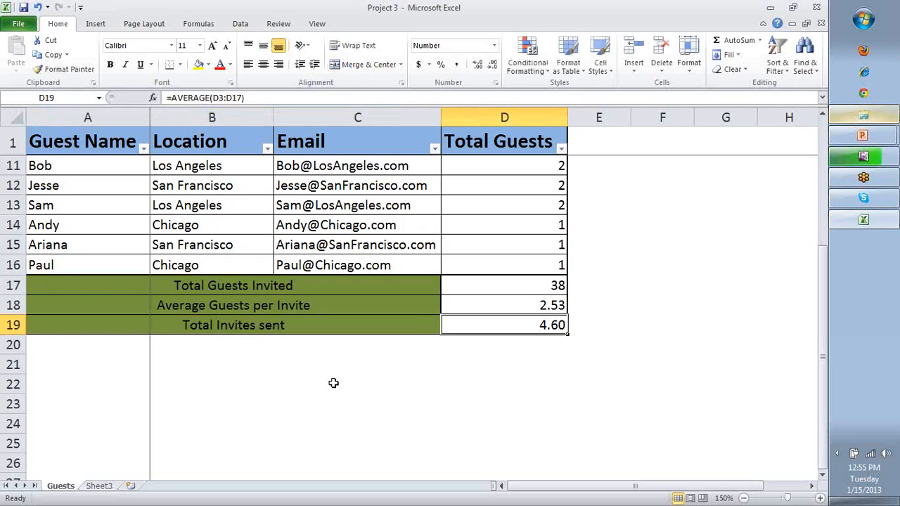
{"action": "type", "text": "=count("}
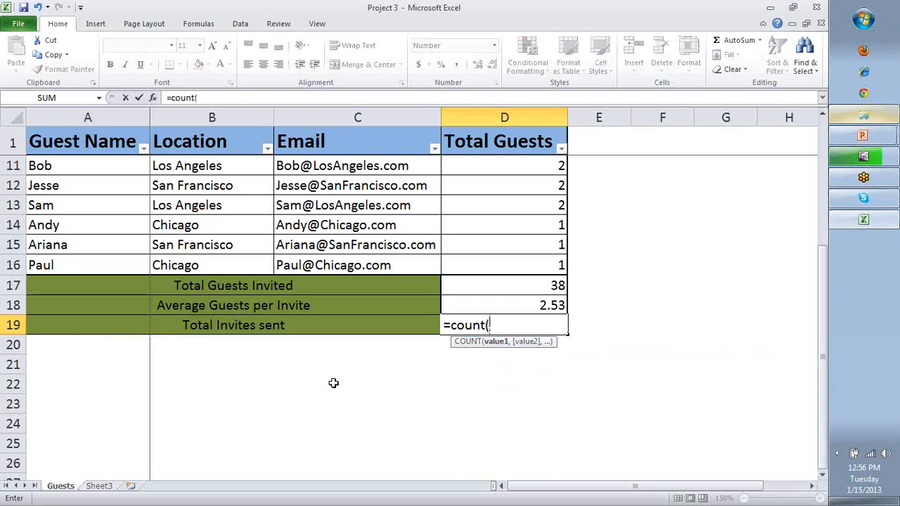
{"action": "type", "text": "D2:D16"}
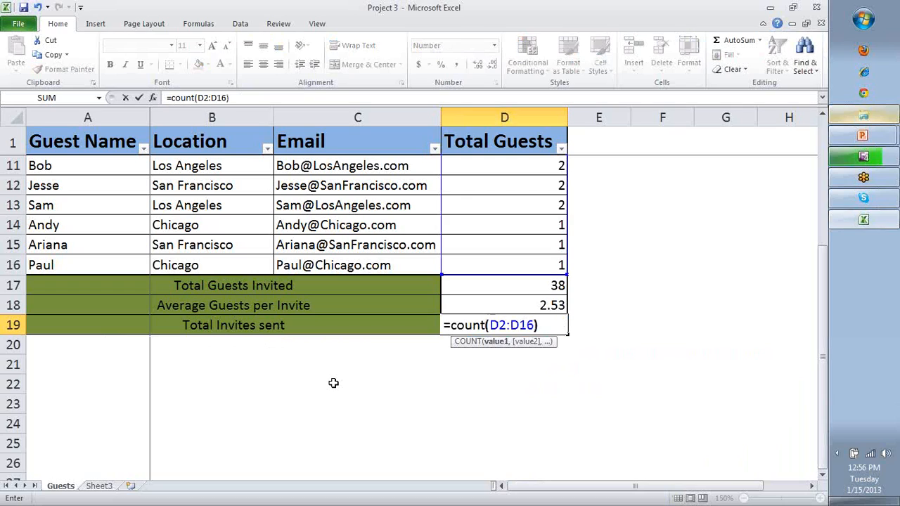
{"action": "type", "text": ")"}
{"action": "key", "text": "Return"}
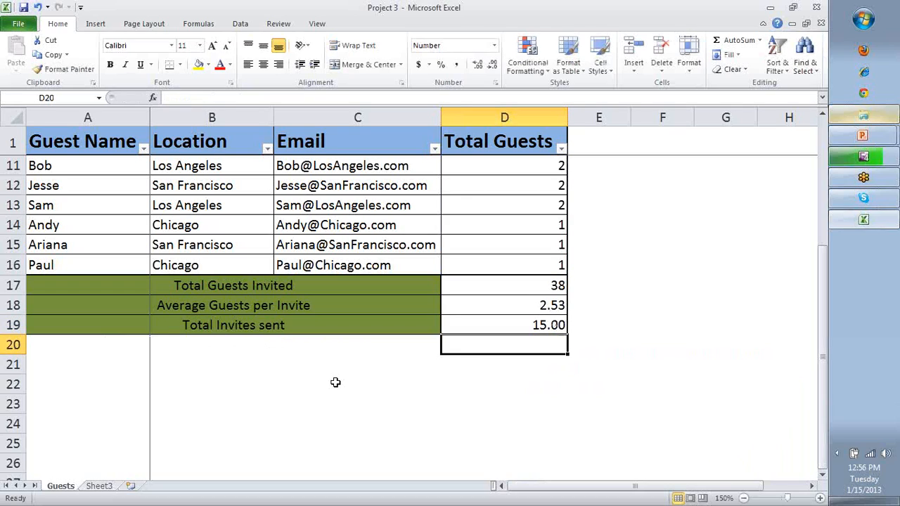
Compare the formulas behind the guest total in D17, the average in D18 and the invite count in D19.
{"action": "left_click", "coordinate": [549, 287]}
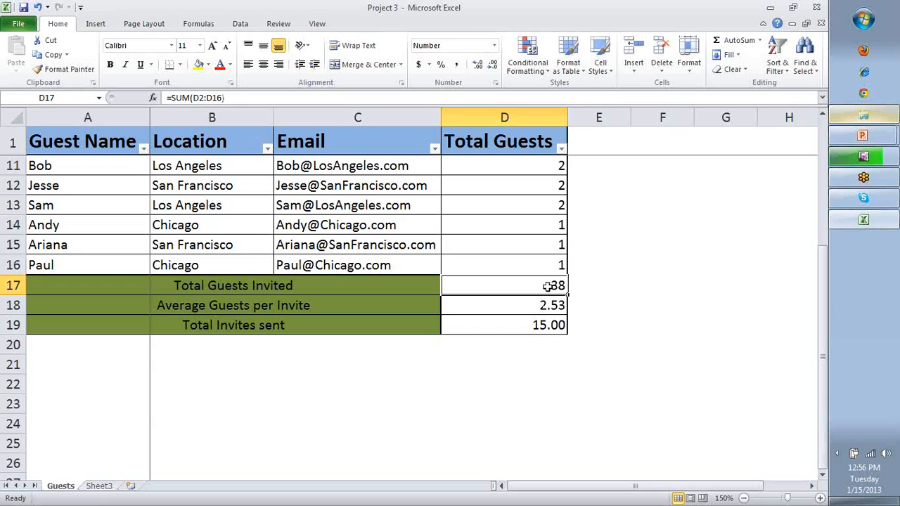
{"action": "left_click", "coordinate": [543, 301]}
{"action": "left_click", "coordinate": [549, 285]}
{"action": "left_click", "coordinate": [544, 302]}
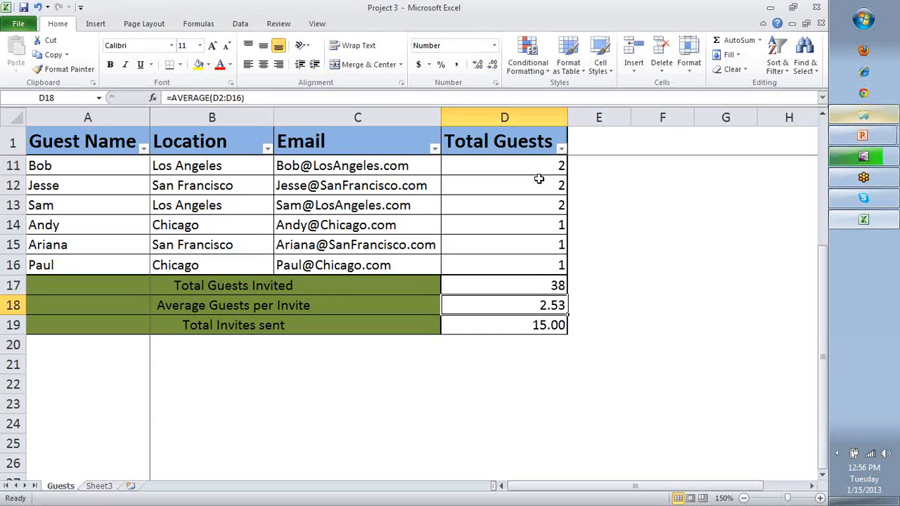
{"action": "left_click", "coordinate": [535, 285]}
{"action": "left_click", "coordinate": [534, 306]}
{"action": "left_click_drag", "start_coordinate": [11, 295], "coordinate": [11, 294]}
{"action": "left_click", "coordinate": [8, 303]}
{"action": "left_click", "coordinate": [542, 286]}
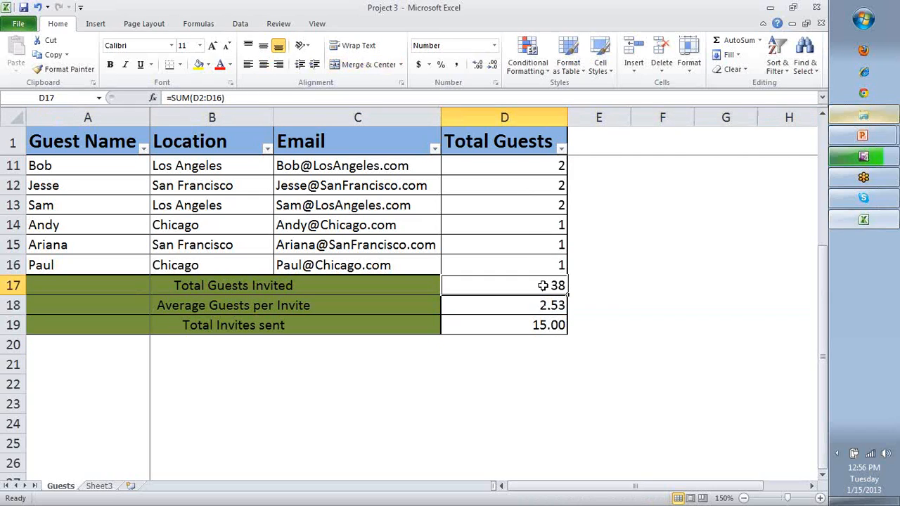
{"action": "left_click", "coordinate": [534, 304]}
{"action": "left_click", "coordinate": [537, 329]}
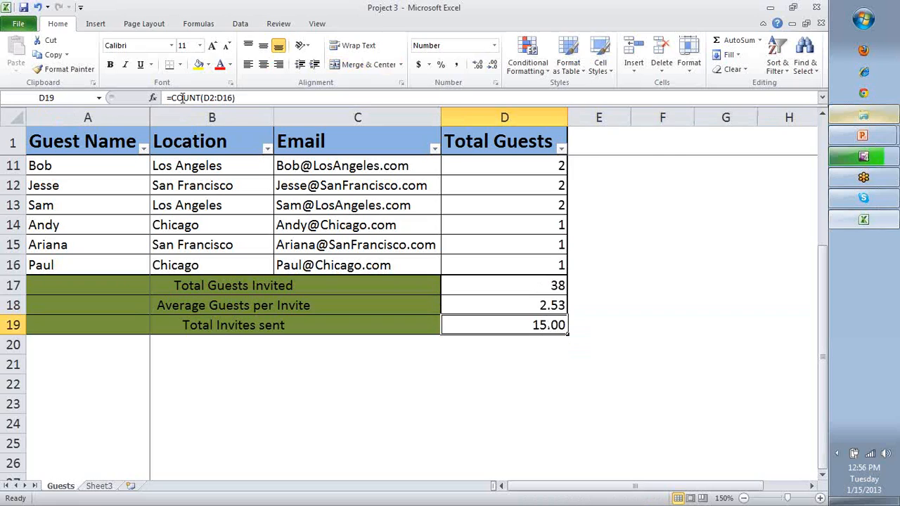
Copy the COUNT formula from D19 into D20 and E20 to show how its cell references shift.
{"action": "left_click", "coordinate": [533, 342]}
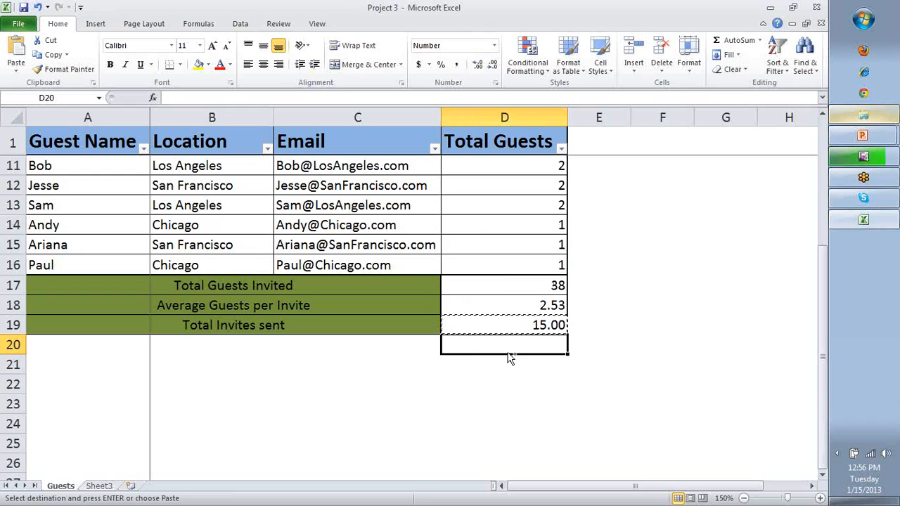
{"action": "key", "text": "ctrl+v"}
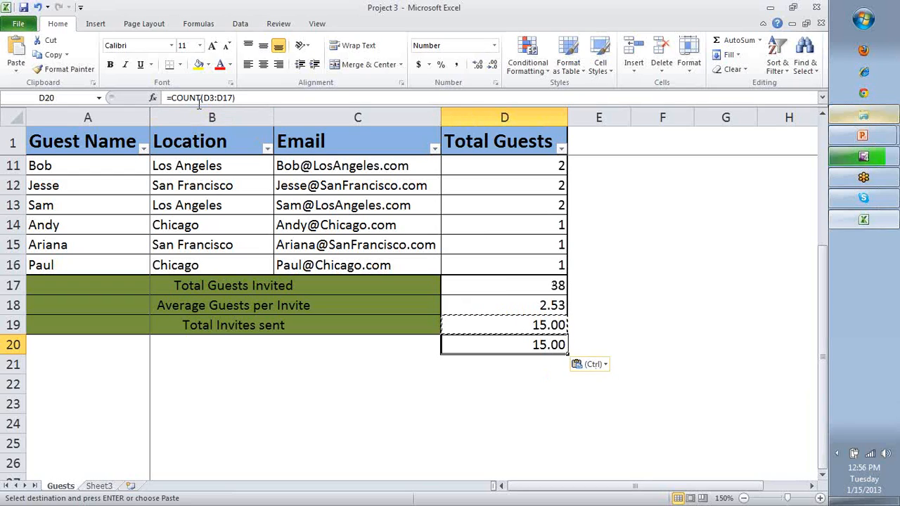
{"action": "left_click", "coordinate": [575, 340]}
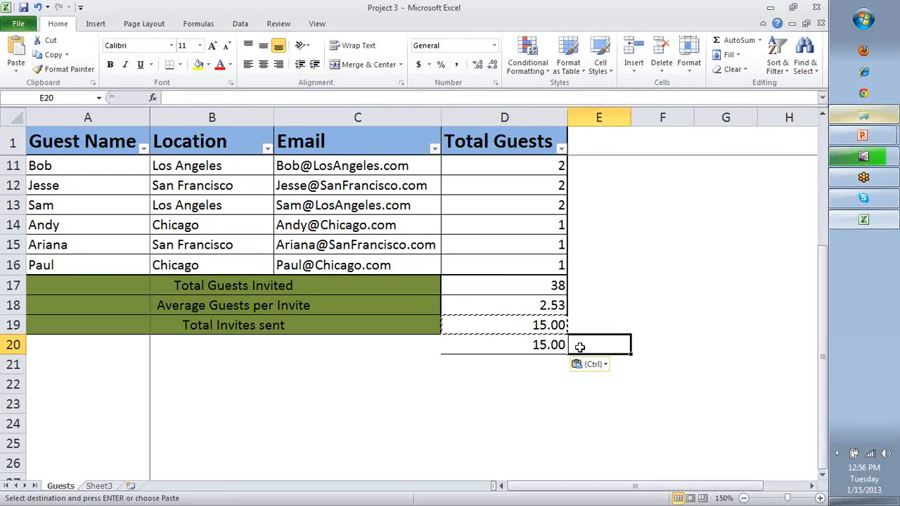
{"action": "key", "text": "ctrl"}
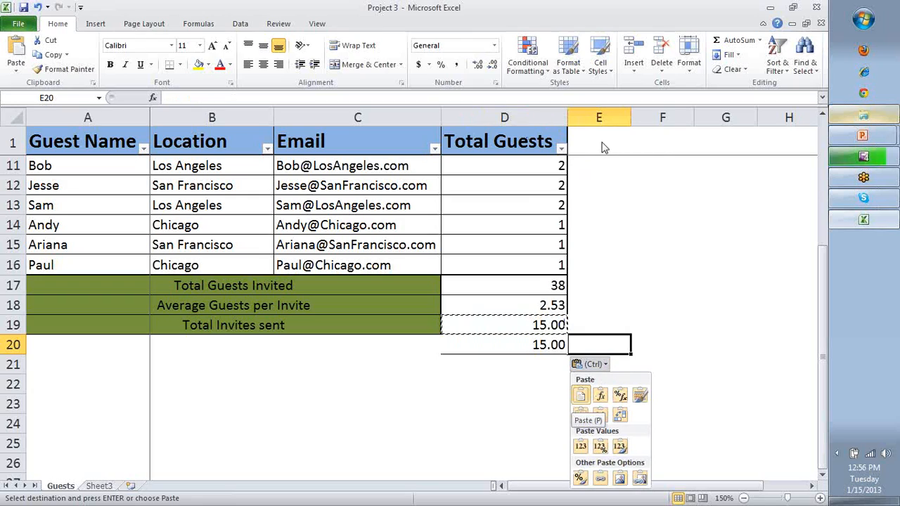
{"action": "key", "text": "Escape"}
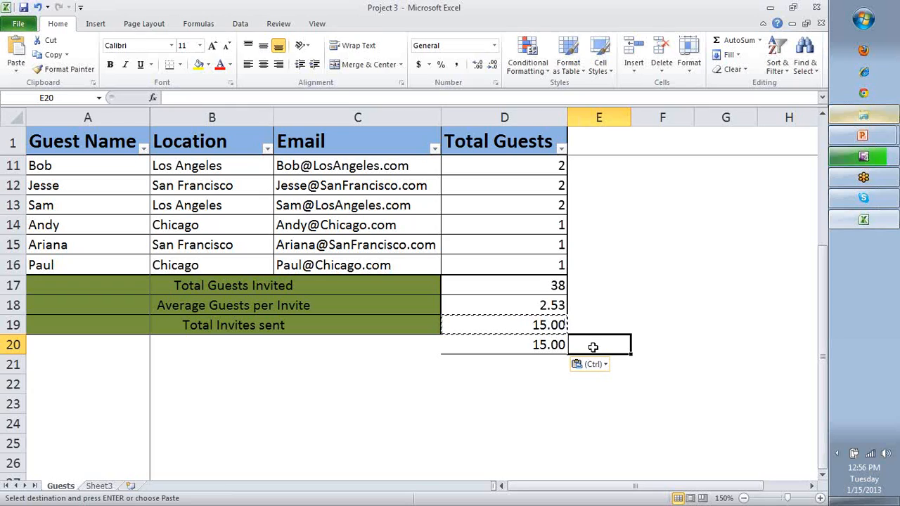
{"action": "key", "text": "ctrl+v"}
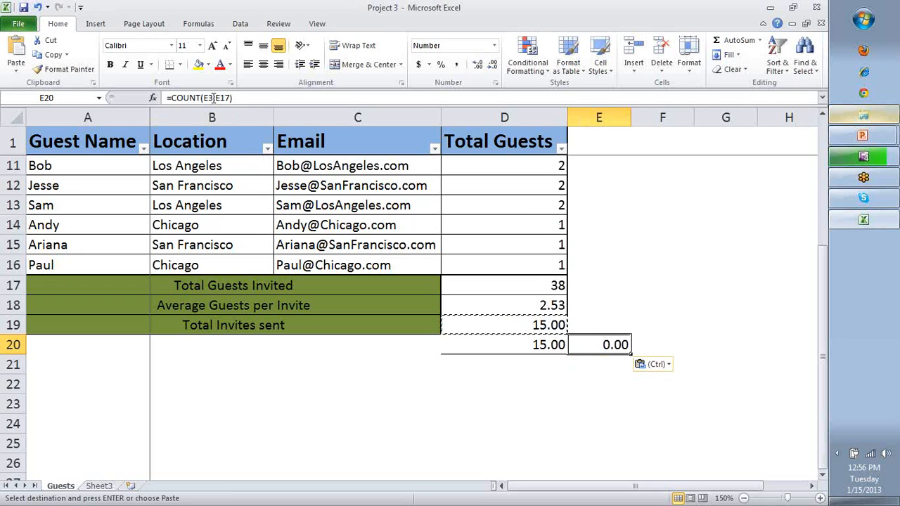
{"action": "left_click", "coordinate": [291, 280]}
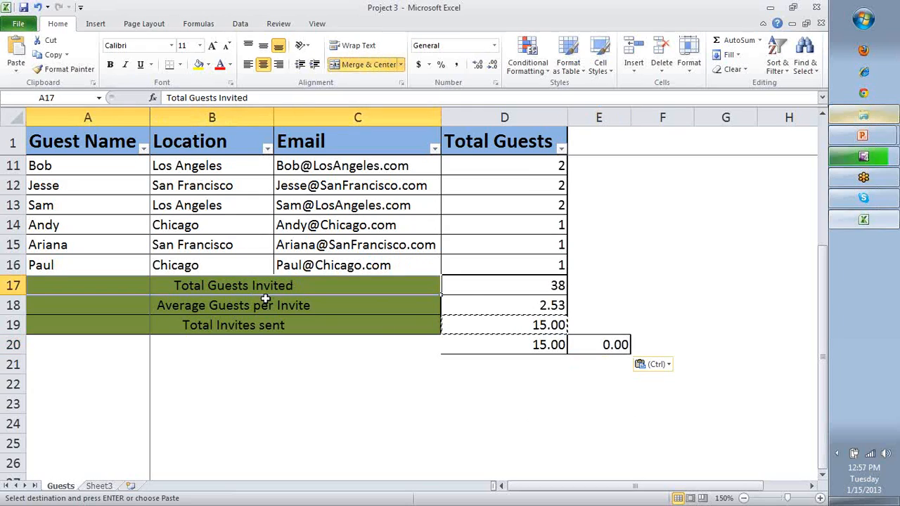
{"action": "key", "text": "Escape"}
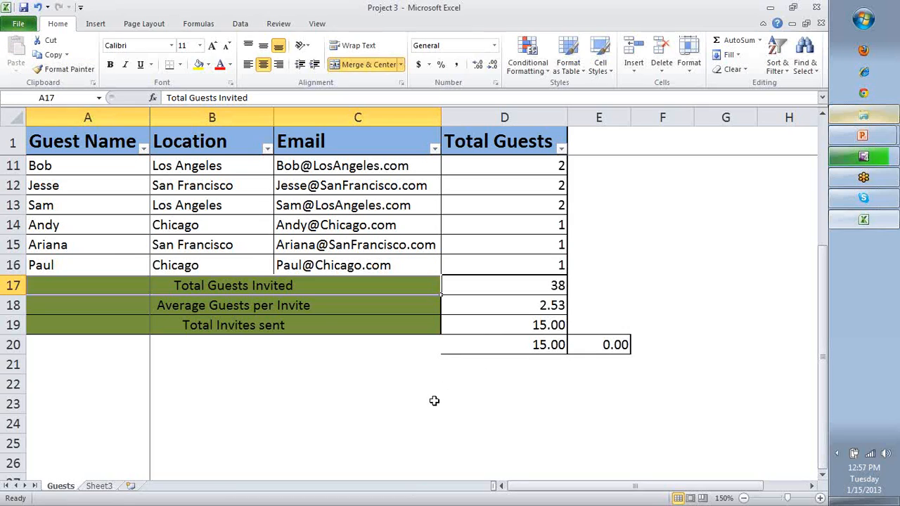
Add a new worksheet and place it between Guests and Sheet3.
{"action": "right_click", "coordinate": [97, 490]}
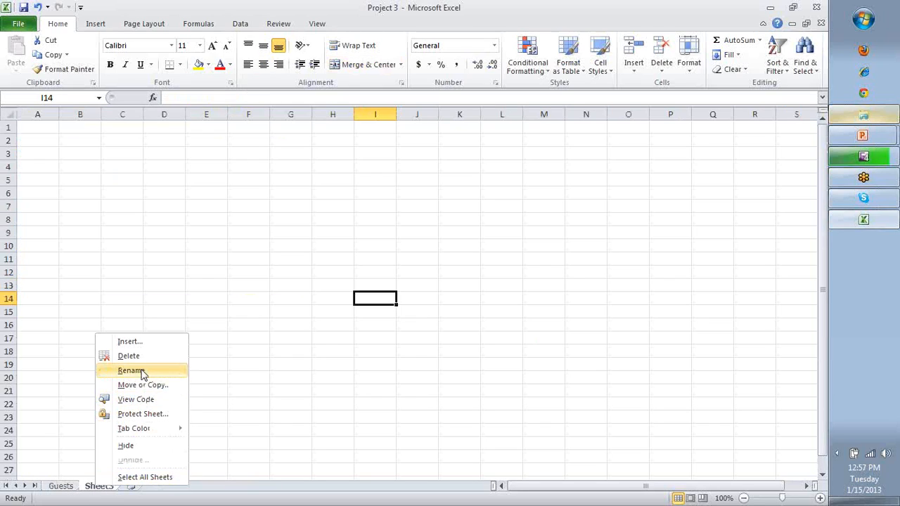
{"action": "left_click", "coordinate": [131, 486]}
{"action": "left_click_drag", "start_coordinate": [143, 490], "coordinate": [91, 492]}
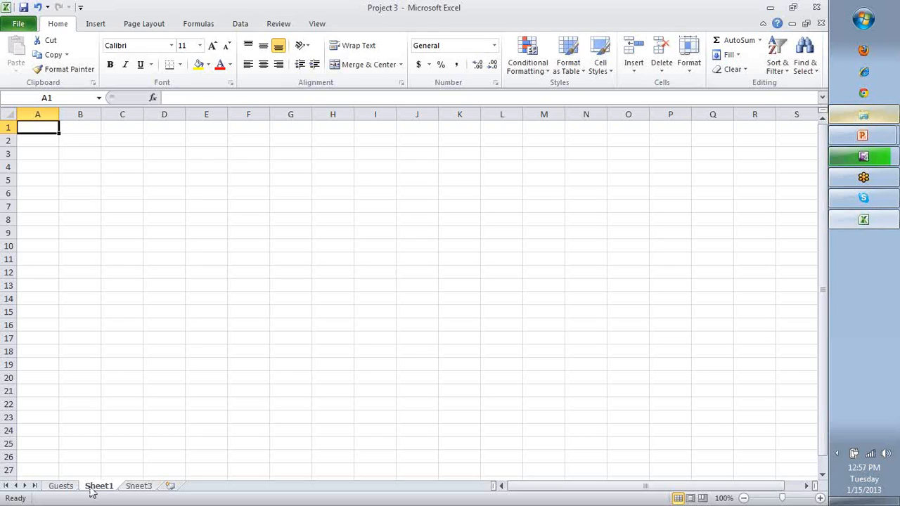
Rename the new Sheet1 worksheet as "Currency Calc Table".
{"action": "right_click", "coordinate": [91, 491]}
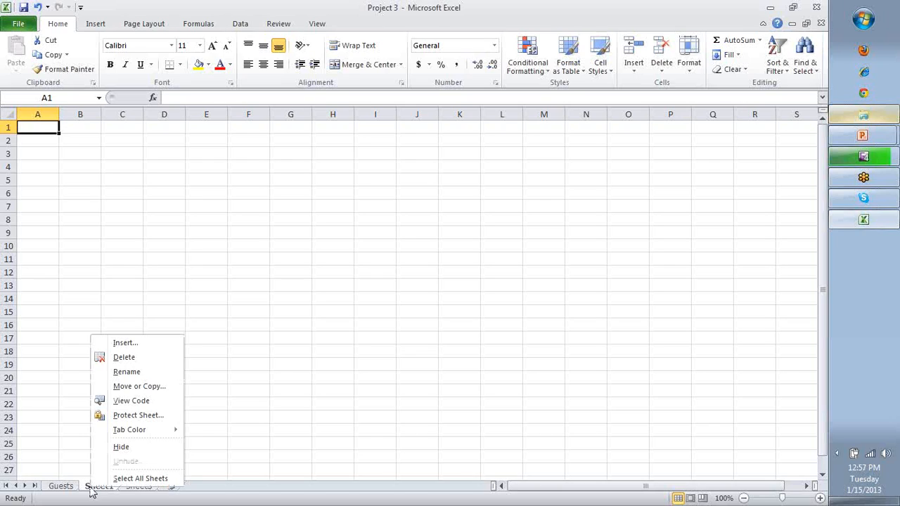
{"action": "left_click", "coordinate": [137, 372]}
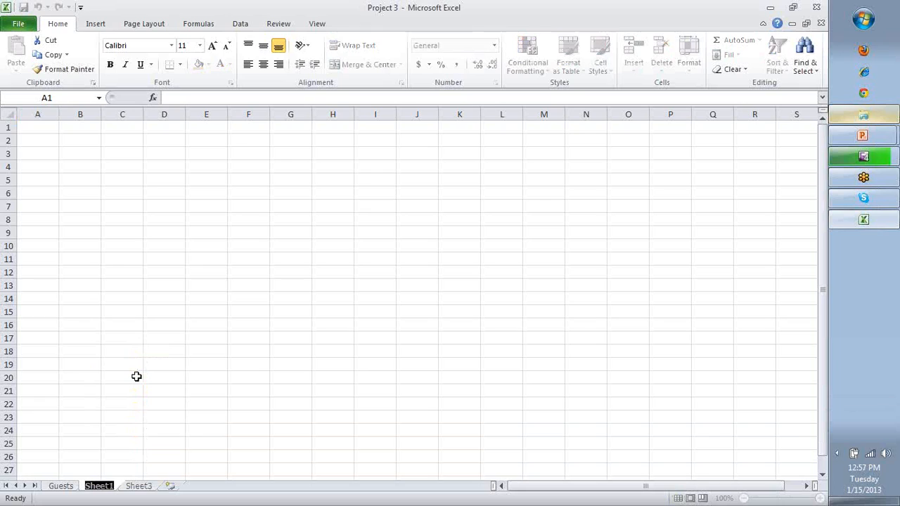
{"action": "type", "text": "Curren"}
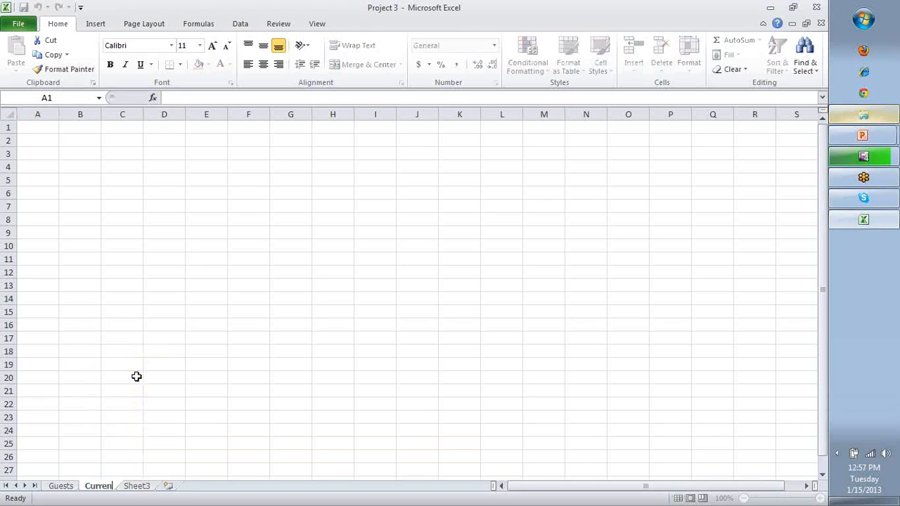
{"action": "type", "text": "cy Ca"}
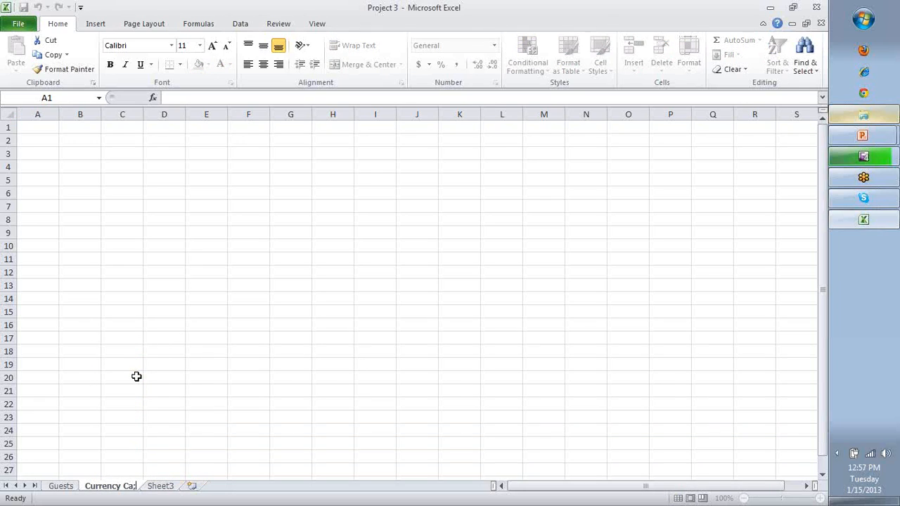
{"action": "type", "text": "lc Table"}
{"action": "key", "text": "Return"}
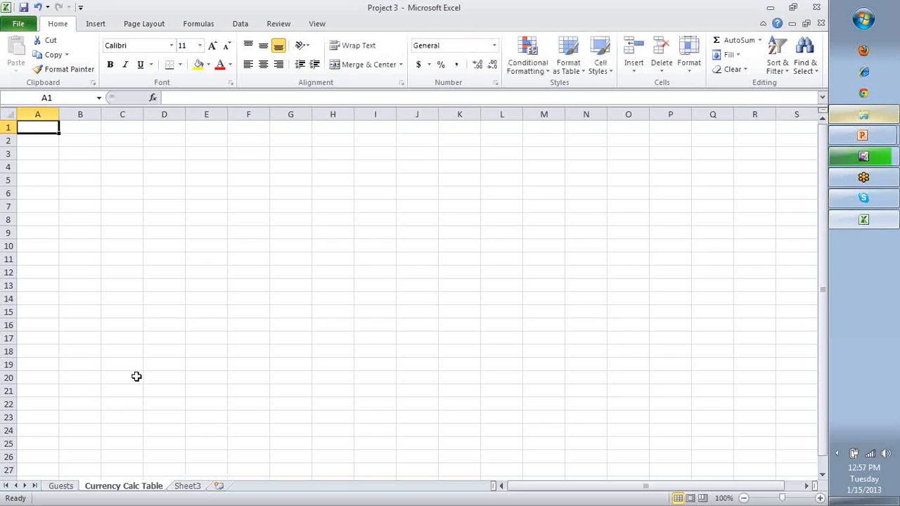
Fill all cells of the Currency Calc Table sheet with white.
{"action": "key", "text": "ctrl+a"}
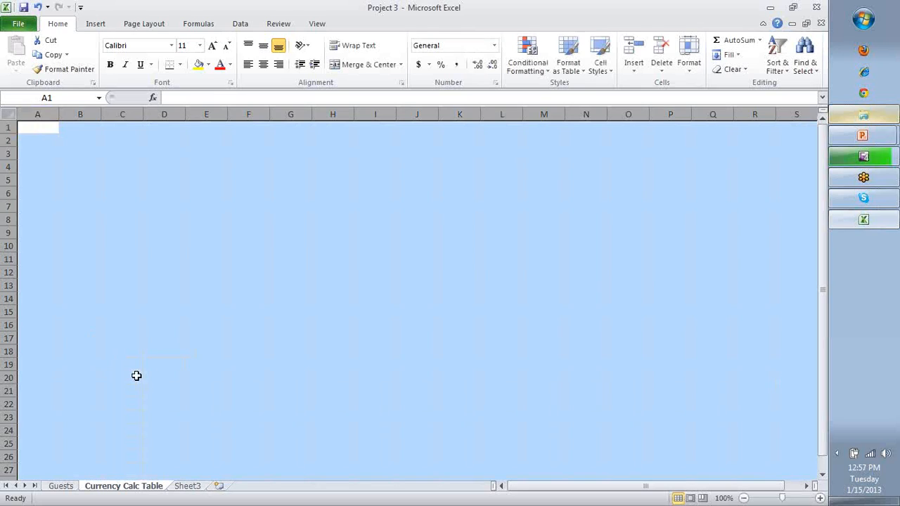
{"action": "left_click", "coordinate": [208, 64]}
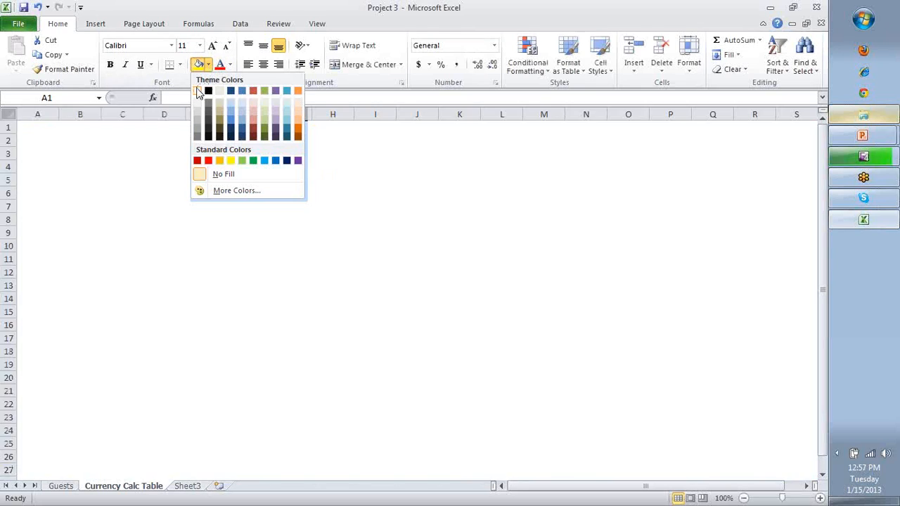
{"action": "left_click", "coordinate": [198, 91]}
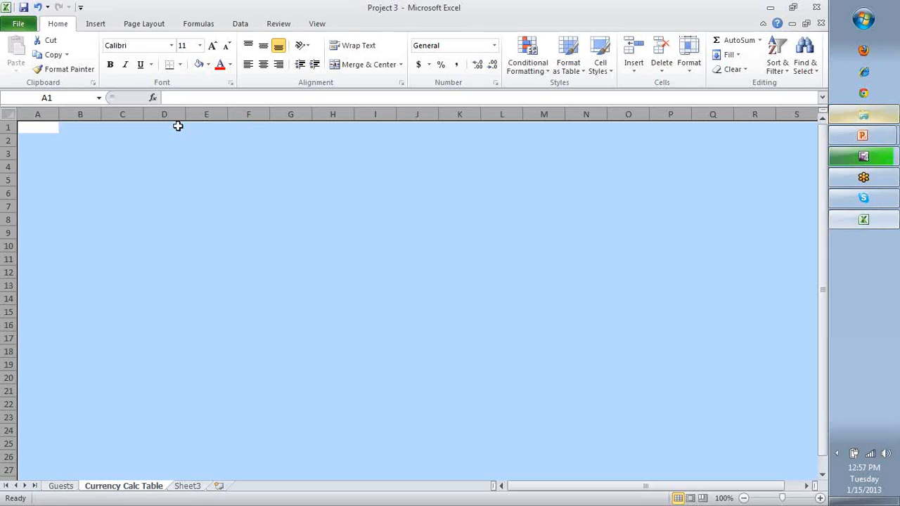
Enter the labels "Date" in A1 and "Currency Convertion Ratio" in A2 of the Currency Calc Table sheet.
{"action": "left_click", "coordinate": [47, 129]}
{"action": "type", "text": "Date"}
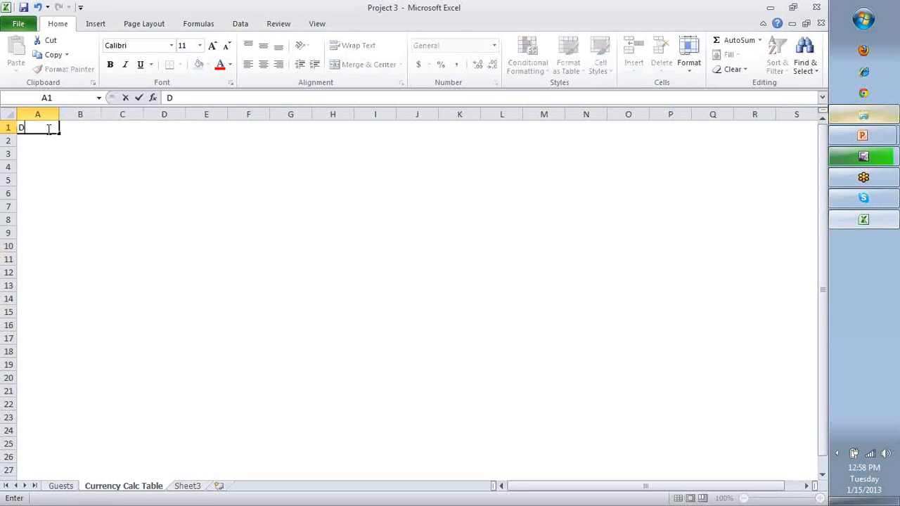
{"action": "key", "text": "Return"}
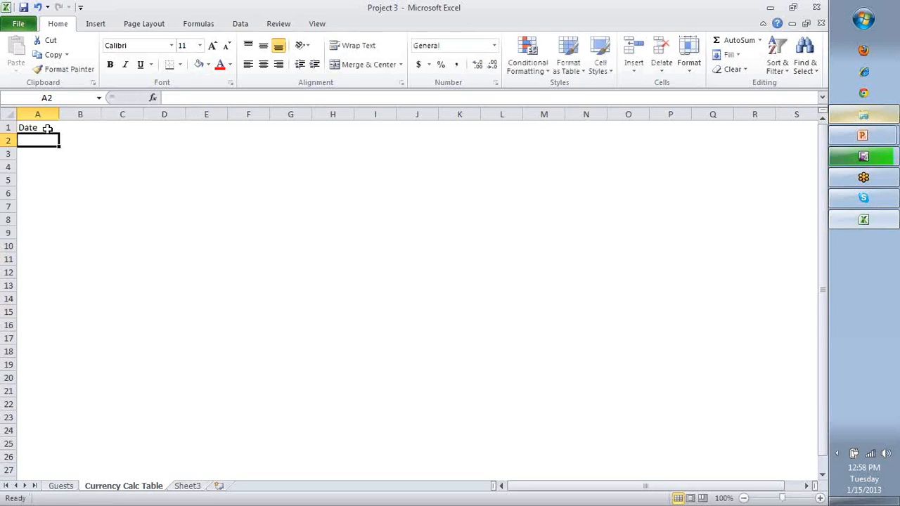
{"action": "type", "text": "Currency Converstion"}
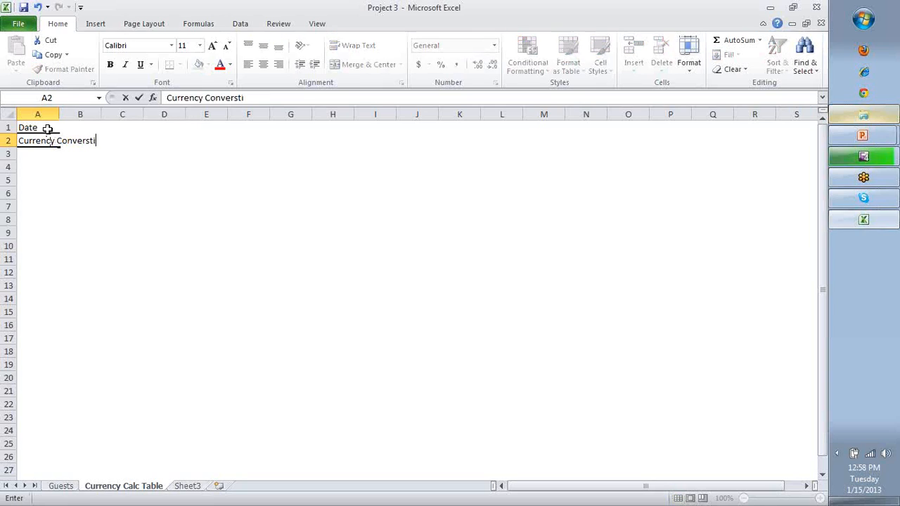
{"action": "key", "text": "BackSpace"}
{"action": "key", "text": "BackSpace"}
{"action": "key", "text": "BackSpace"}
{"action": "key", "text": "BackSpace"}
{"action": "type", "text": "tion Rati"}
{"action": "key", "text": "Return"}
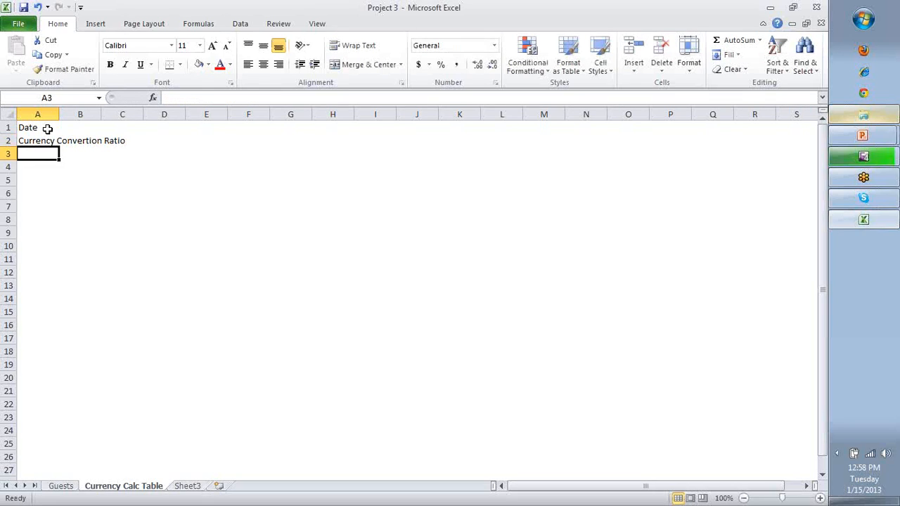
Enter the labels "Currency 1 (GBP)" in A3 and "Currency 2 (USD)" in A4.
{"action": "type", "text": "Currency"}
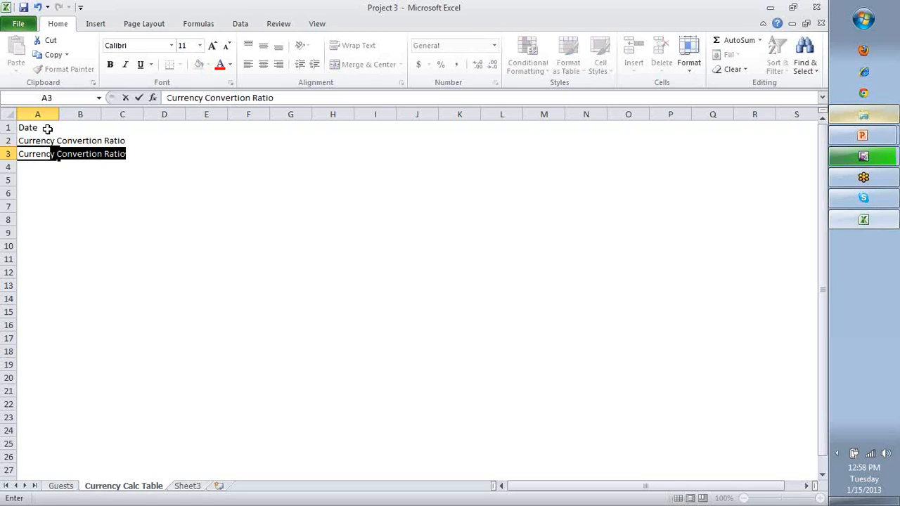
{"action": "key", "text": "BackSpace"}
{"action": "type", "text": "1 (GBP"}
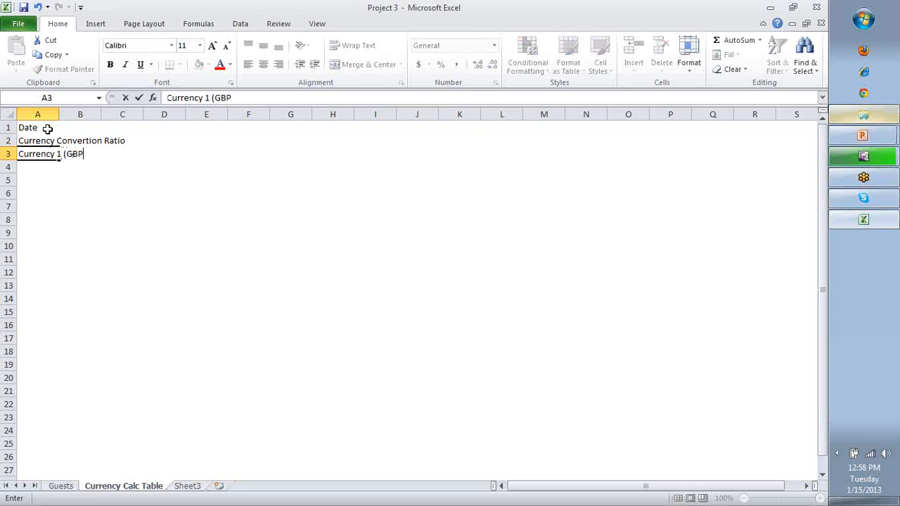
{"action": "key", "text": "Return"}
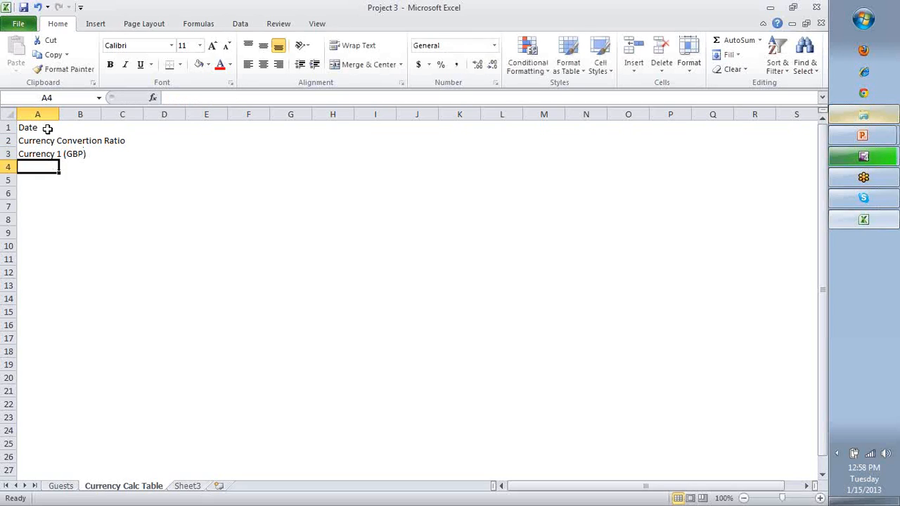
{"action": "type", "text": "C"}
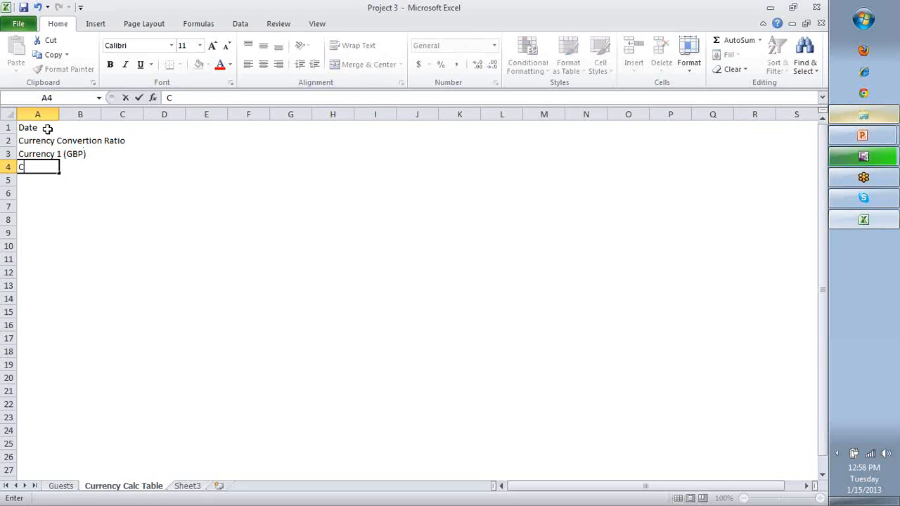
{"action": "type", "text": "urrency 2 (USD)"}
{"action": "key", "text": "Return"}
{"action": "key", "text": "Up"}
{"action": "key", "text": "Up"}
{"action": "key", "text": "Up"}
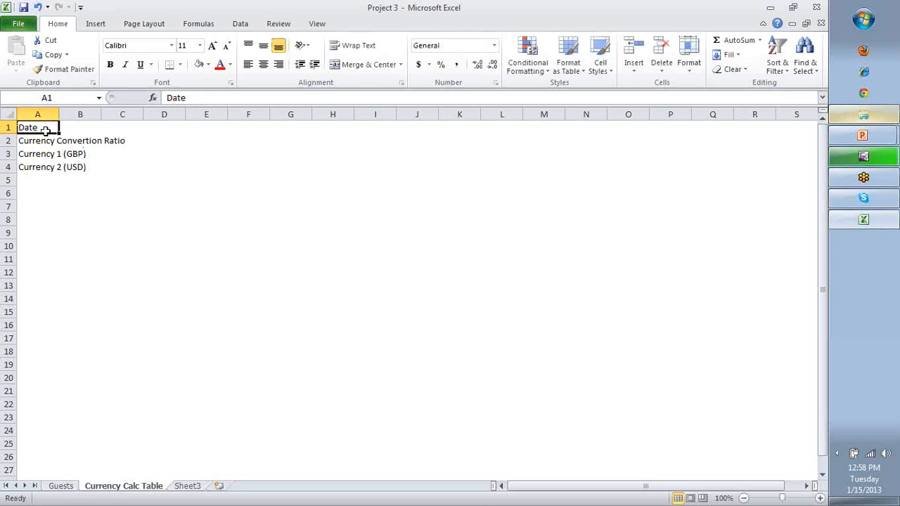
Widen column A until the Currency Convertion Ratio label fits inside it.
{"action": "left_click", "coordinate": [821, 499]}
{"action": "left_click", "coordinate": [820, 499]}
{"action": "left_click", "coordinate": [821, 498]}
{"action": "left_click", "coordinate": [820, 499]}
{"action": "left_click", "coordinate": [820, 498]}
{"action": "left_click", "coordinate": [820, 498]}
{"action": "left_click", "coordinate": [821, 498]}
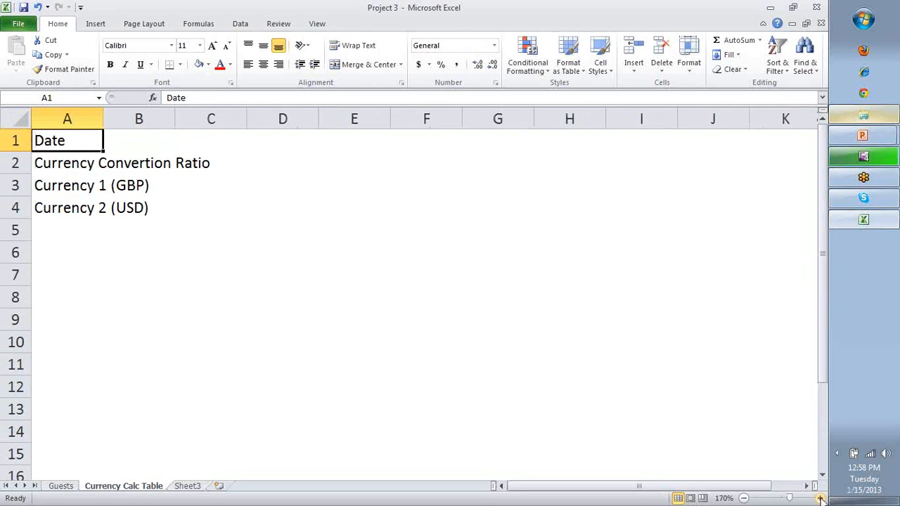
{"action": "left_click", "coordinate": [820, 499]}
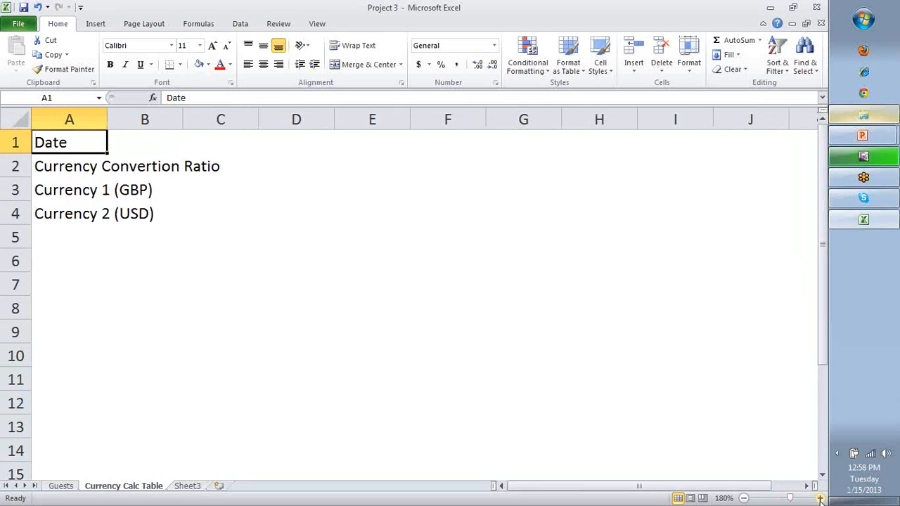
{"action": "left_click_drag", "start_coordinate": [60, 144], "coordinate": [68, 203]}
{"action": "left_click", "coordinate": [144, 169]}
{"action": "left_click_drag", "start_coordinate": [114, 120], "coordinate": [243, 123]}
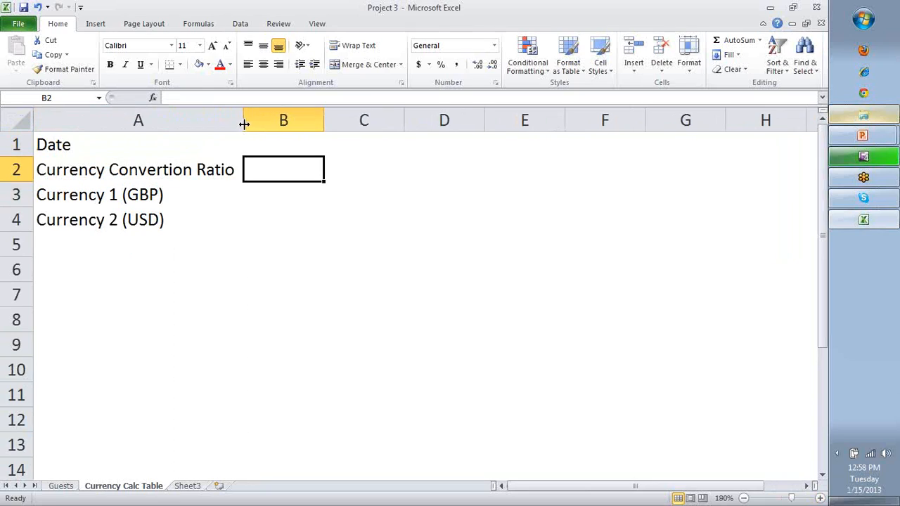
Apply All Borders to the table range A1:B4.
{"action": "left_click_drag", "start_coordinate": [128, 148], "coordinate": [272, 228]}
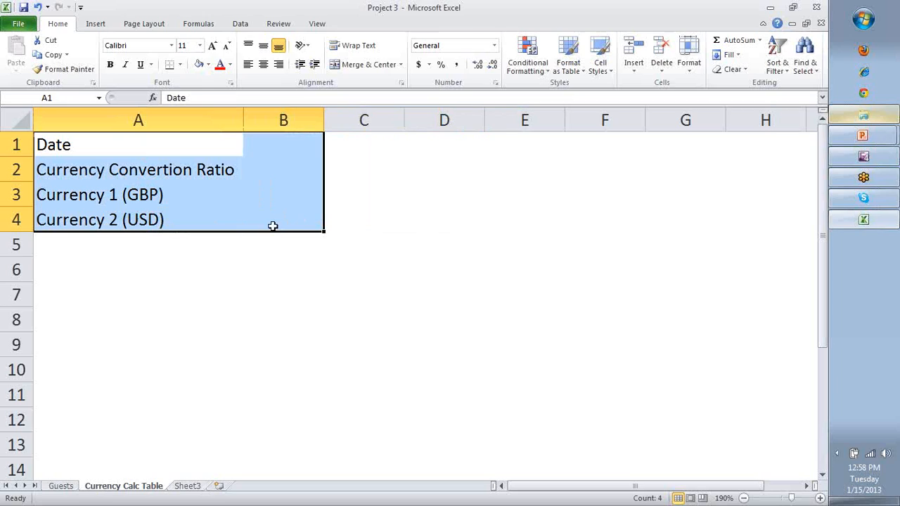
{"action": "left_click", "coordinate": [180, 66]}
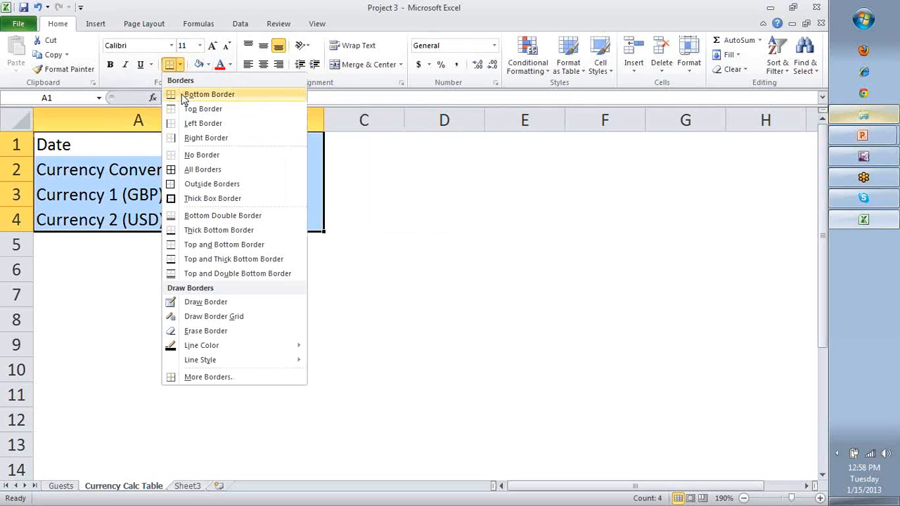
{"action": "left_click", "coordinate": [200, 169]}
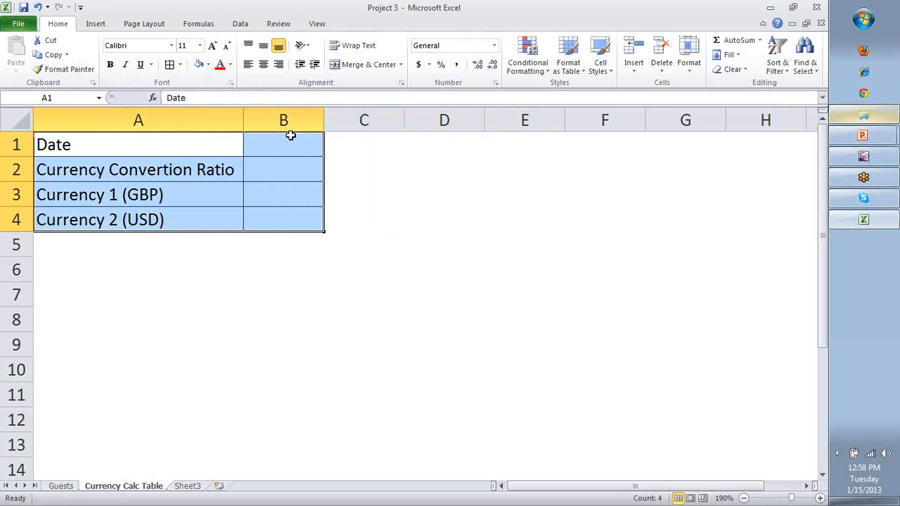
Give columns A and B equal widths with B wider than before, and refit column A to its longest label.
{"action": "left_click", "coordinate": [290, 137]}
{"action": "left_click_drag", "start_coordinate": [244, 119], "coordinate": [318, 119]}
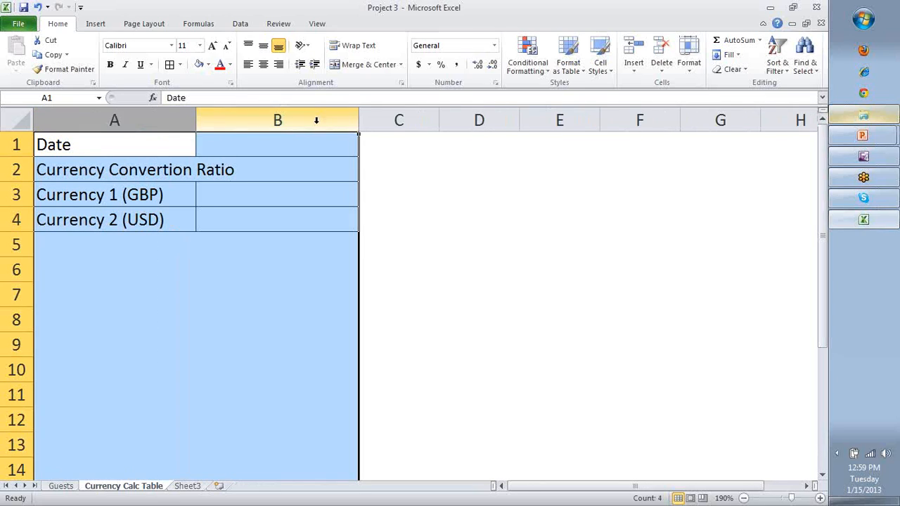
{"action": "left_click", "coordinate": [219, 147]}
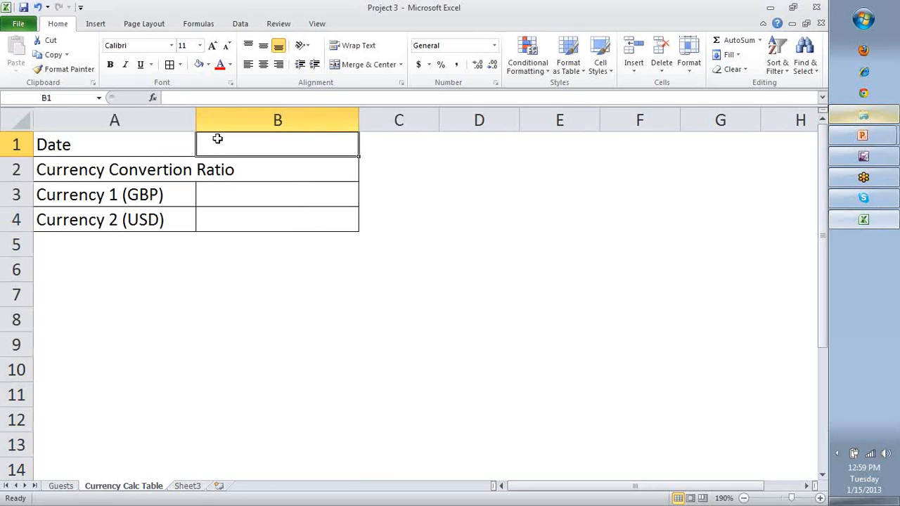
{"action": "left_click_drag", "start_coordinate": [196, 115], "coordinate": [240, 117]}
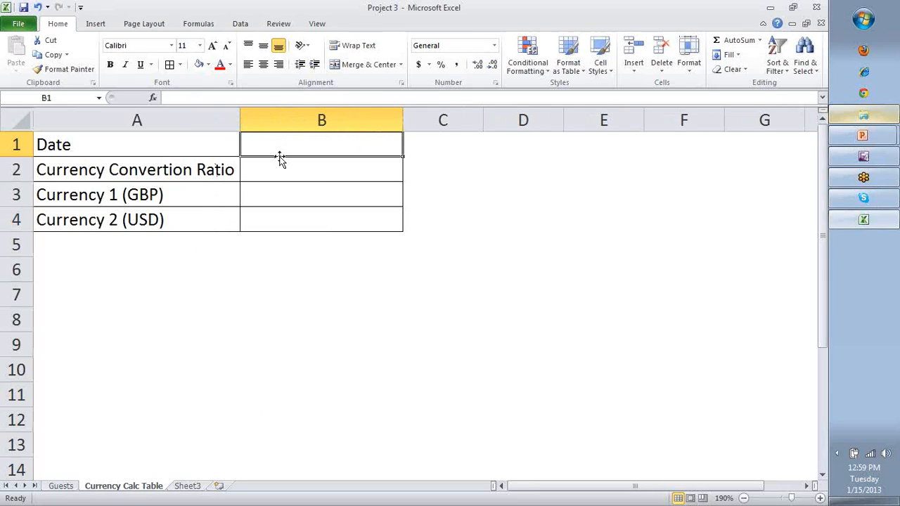
Enter the date 1/15 in cell B1 beside the Date label.
{"action": "type", "text": "1/15"}
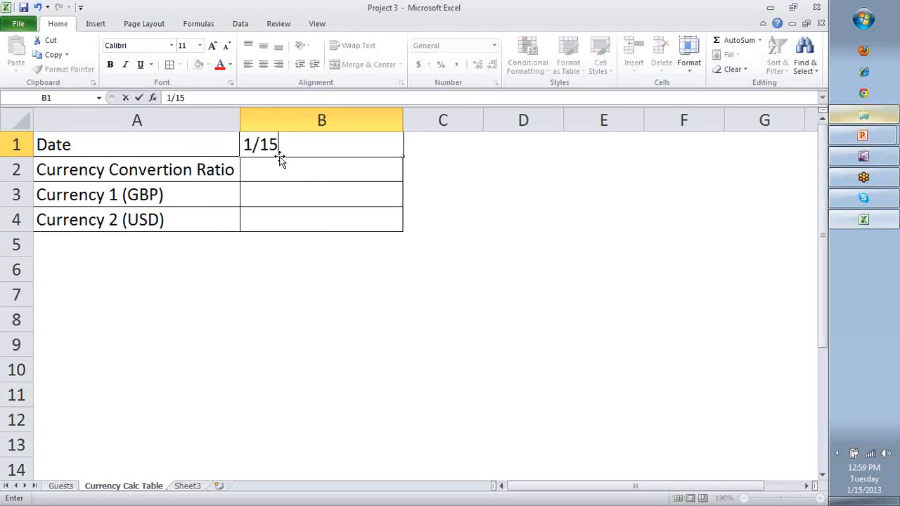
{"action": "key", "text": "Return"}
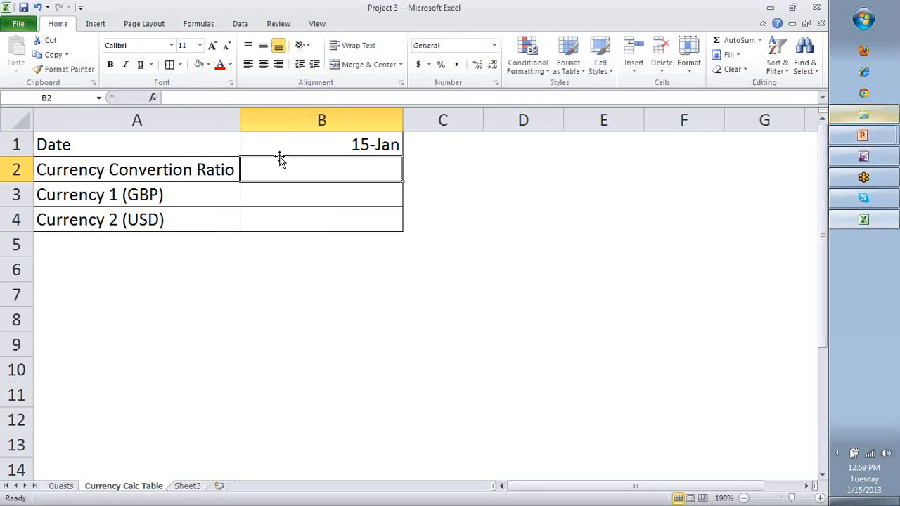
Try the Short Date number format on cell B1 and undo the format change.
{"action": "left_click", "coordinate": [326, 146]}
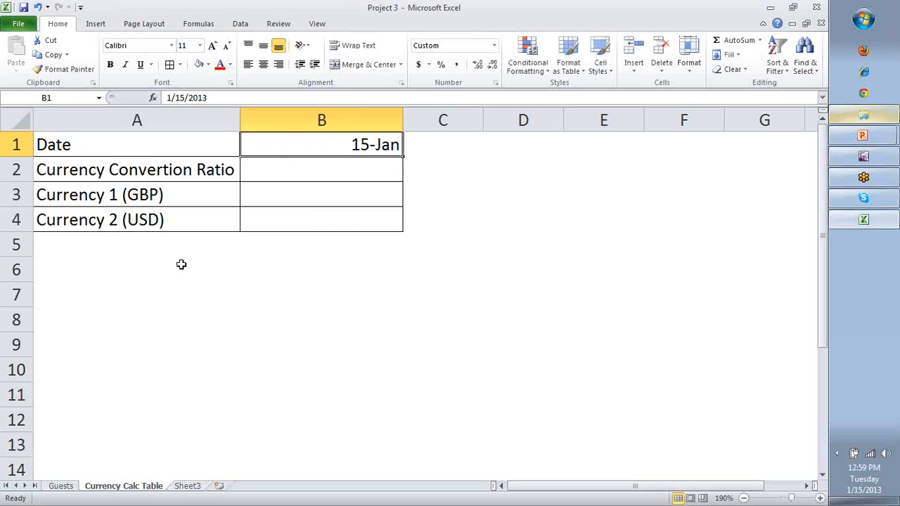
{"action": "right_click", "coordinate": [353, 148]}
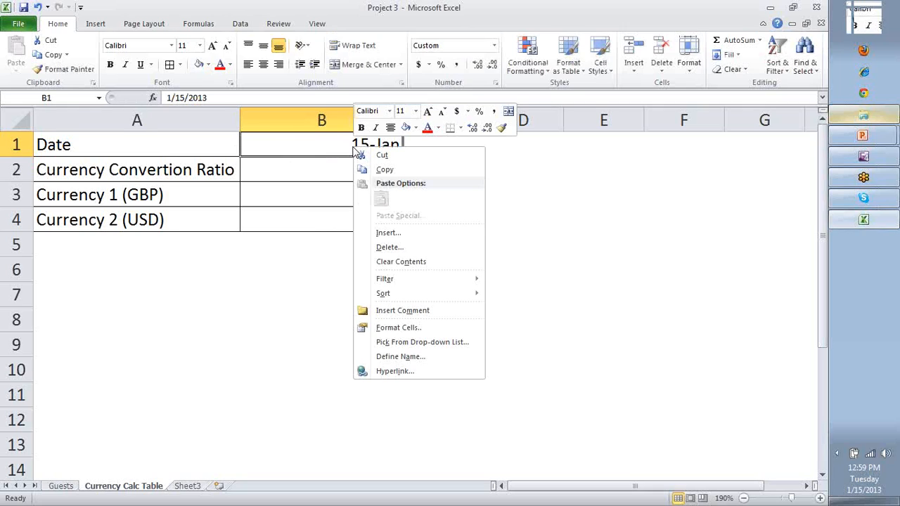
{"action": "left_click", "coordinate": [437, 74]}
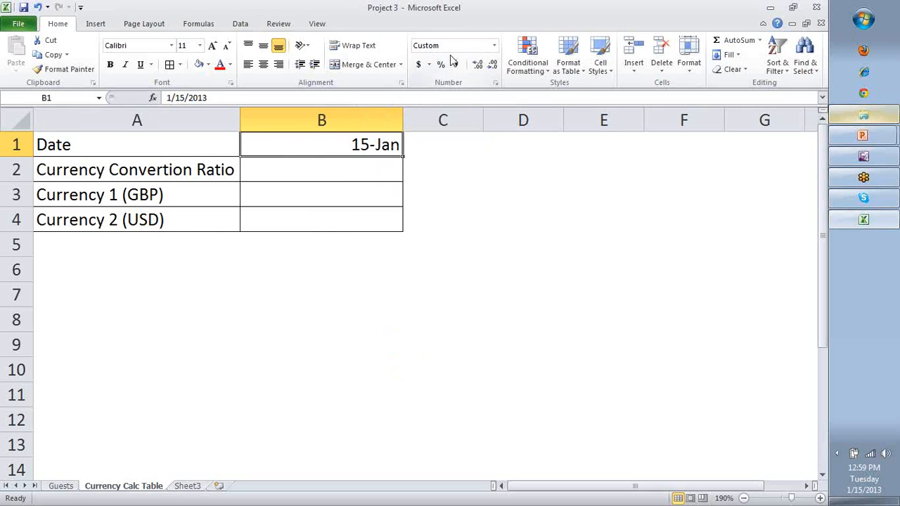
{"action": "left_click", "coordinate": [495, 45]}
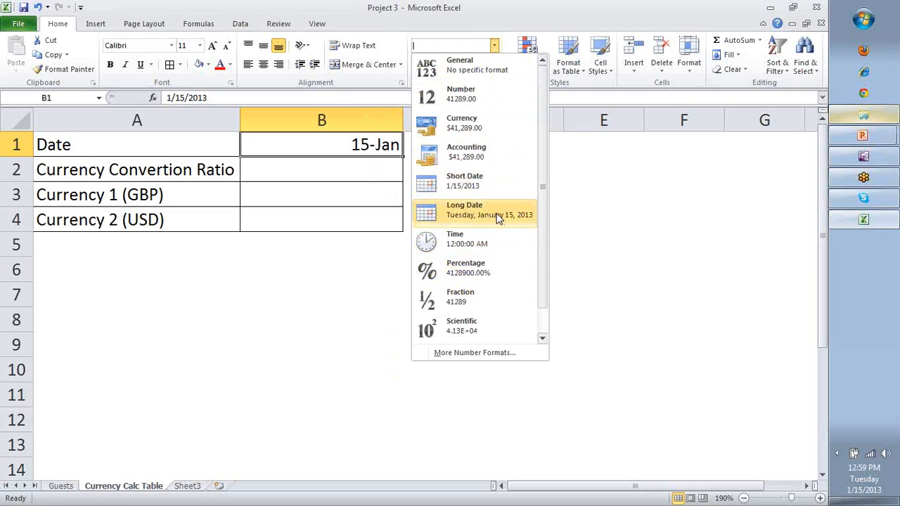
{"action": "left_click", "coordinate": [500, 183]}
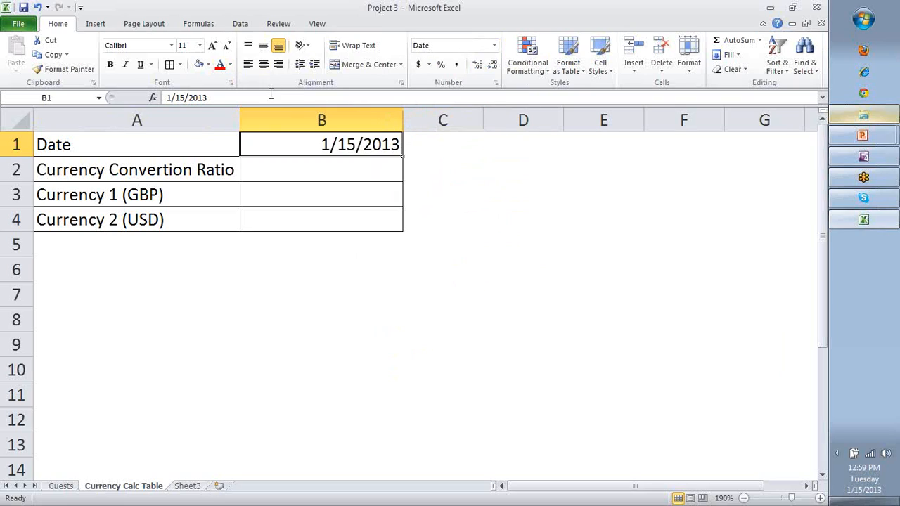
{"action": "key", "text": "ctrl+z"}
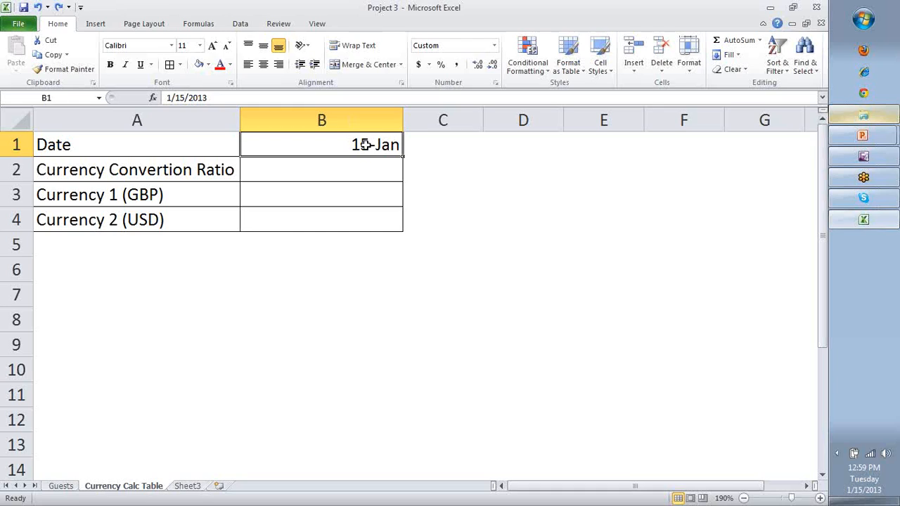
Enter 100 in cell B3 as the Currency 1 (GBP) amount.
{"action": "left_click", "coordinate": [339, 172]}
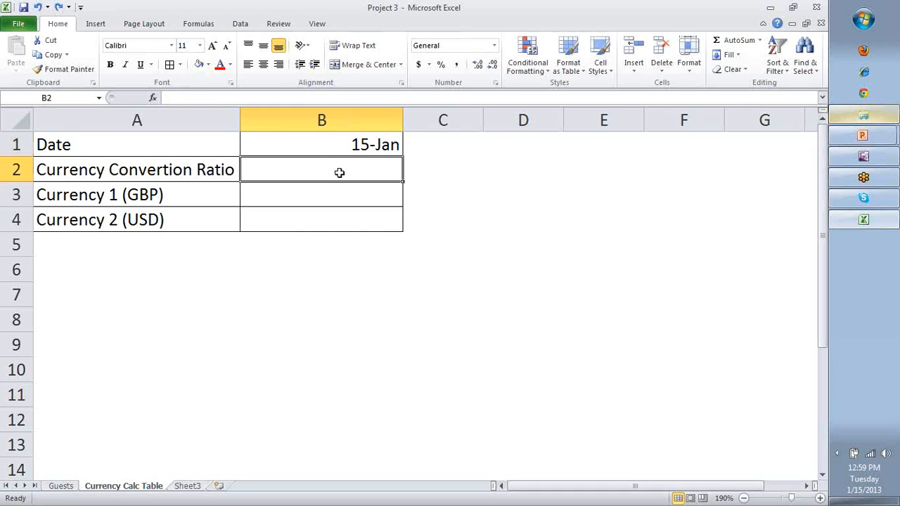
{"action": "left_click", "coordinate": [338, 197]}
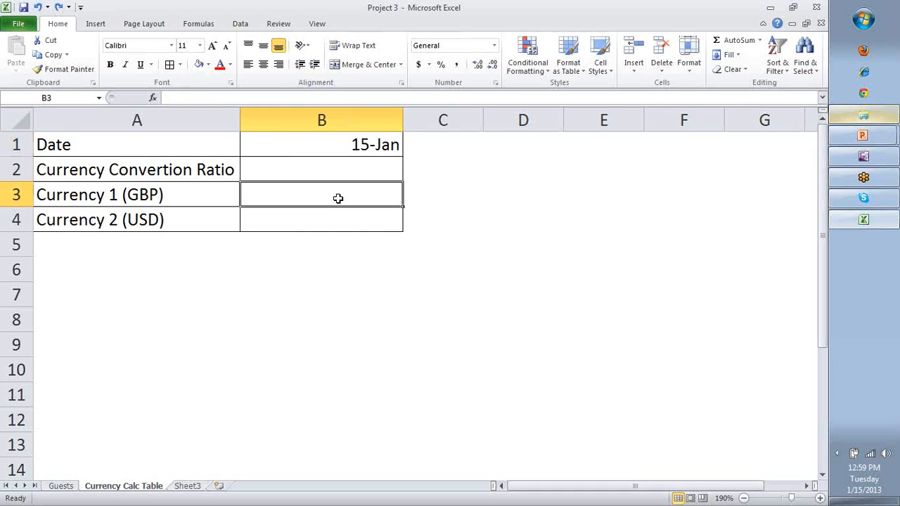
{"action": "type", "text": "100"}
{"action": "key", "text": "Return"}
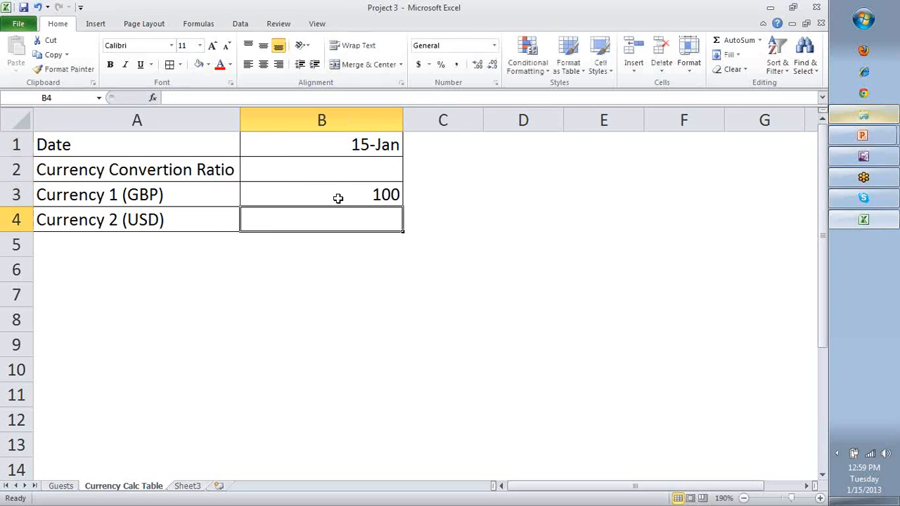
Apply the £ English (U.K.) accounting format to B3 and the dollar accounting format to B4.
{"action": "left_click", "coordinate": [338, 198]}
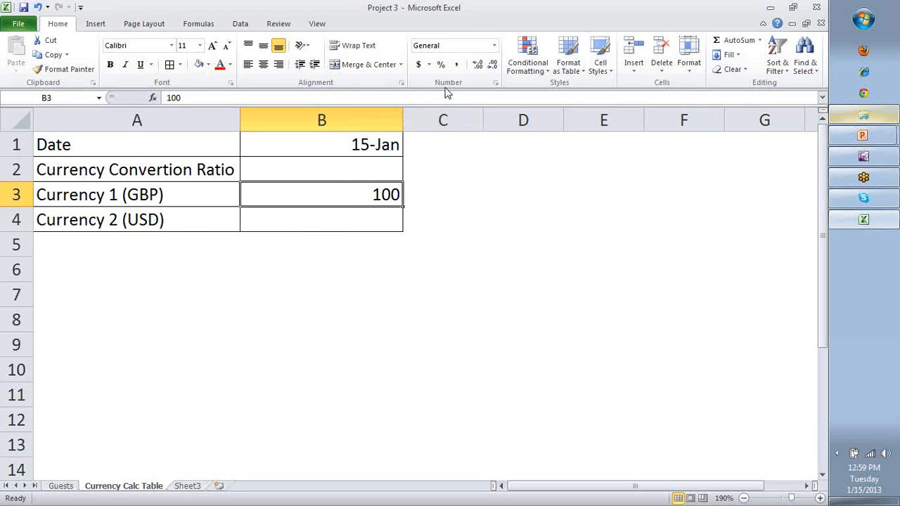
{"action": "left_click", "coordinate": [428, 65]}
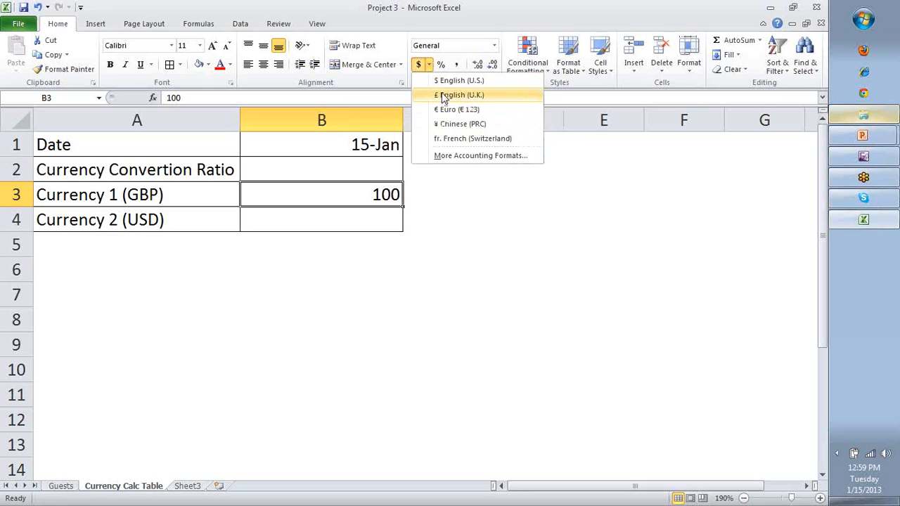
{"action": "left_click", "coordinate": [477, 98]}
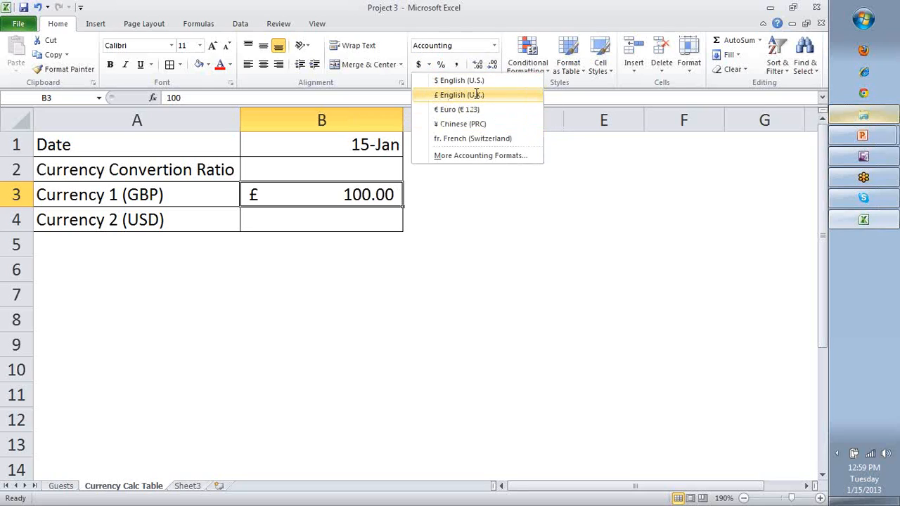
{"action": "left_click", "coordinate": [361, 220]}
{"action": "left_click", "coordinate": [418, 65]}
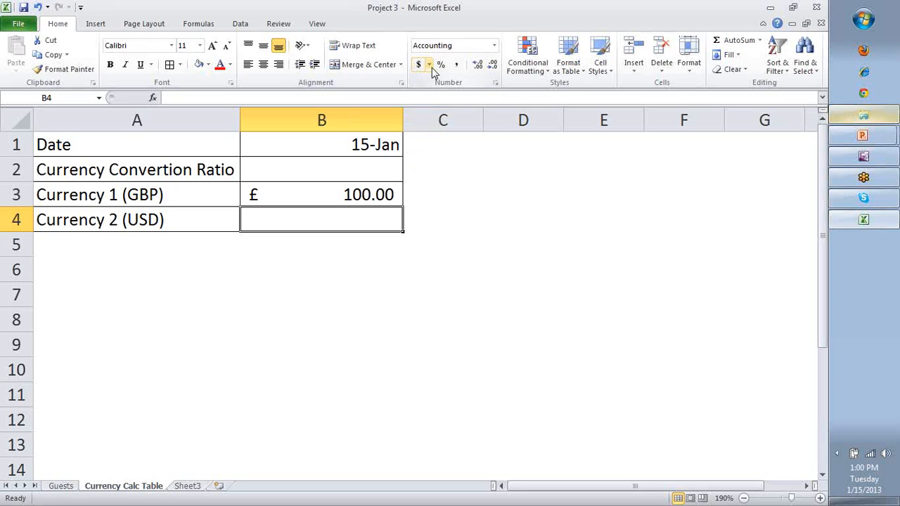
Open xe.com in Internet Explorer to look up the USD to GBP exchange rate.
{"action": "left_click", "coordinate": [370, 167]}
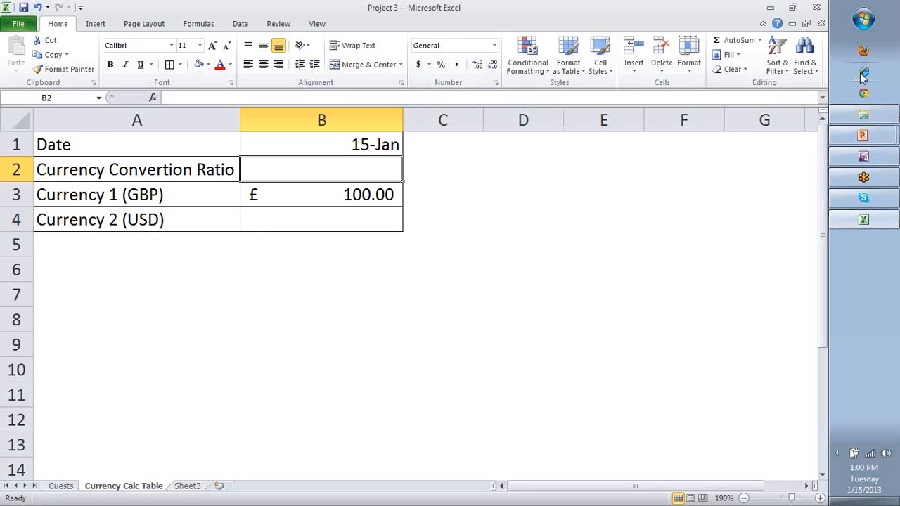
{"action": "left_click", "coordinate": [863, 72]}
{"action": "left_click", "coordinate": [225, 53]}
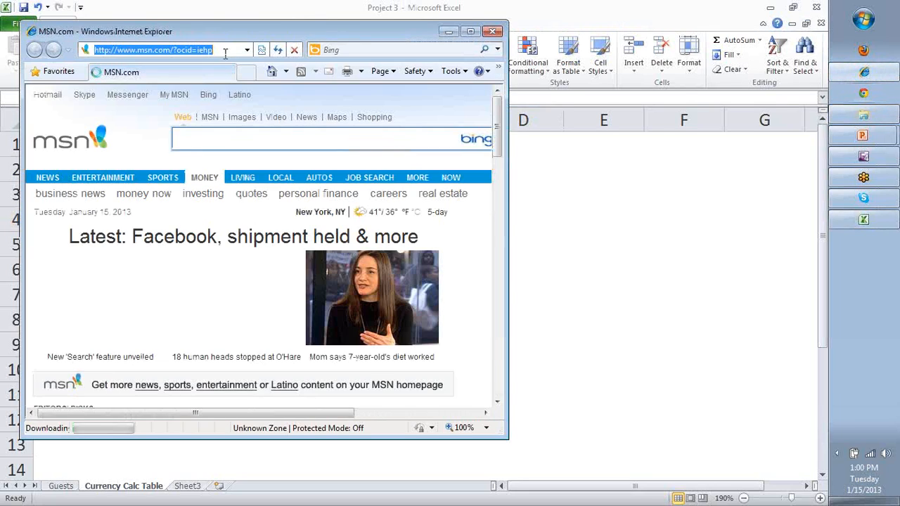
{"action": "type", "text": "xe"}
{"action": "key", "text": "shift+Return"}
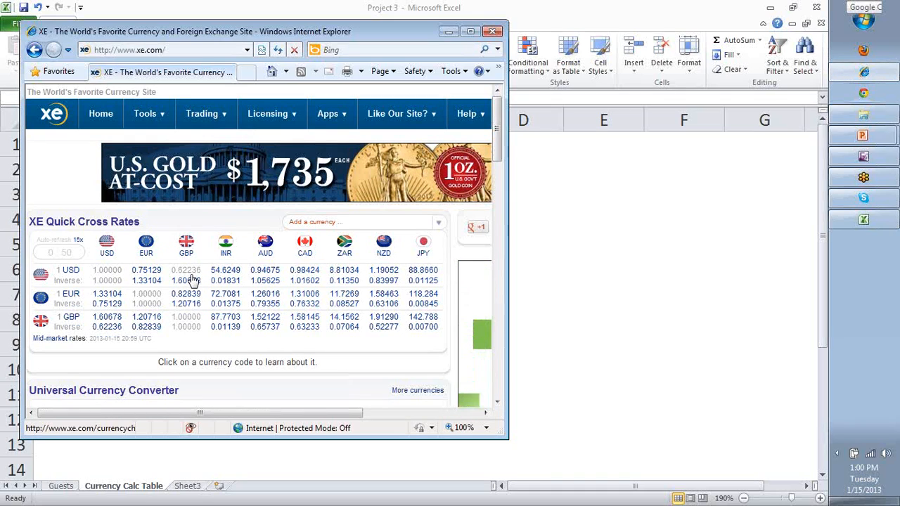
Switch back to Excel and enter 0.62236 in B2 as the Currency Convertion Ratio.
{"action": "key", "text": "alt+Tab"}
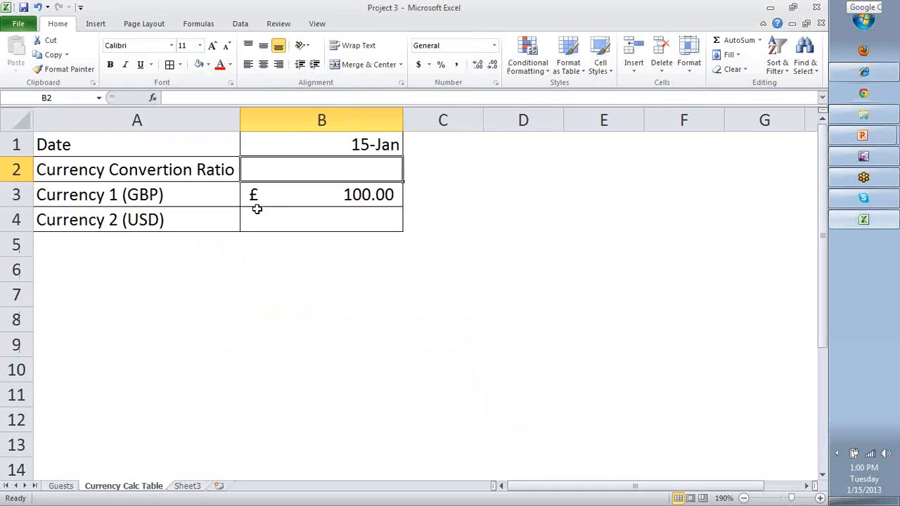
{"action": "type", "text": "0.62236"}
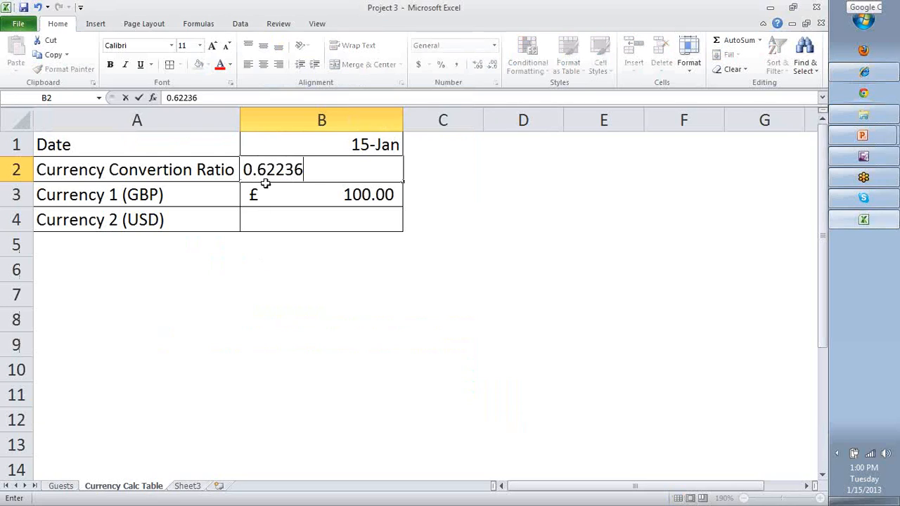
{"action": "key", "text": "Return"}
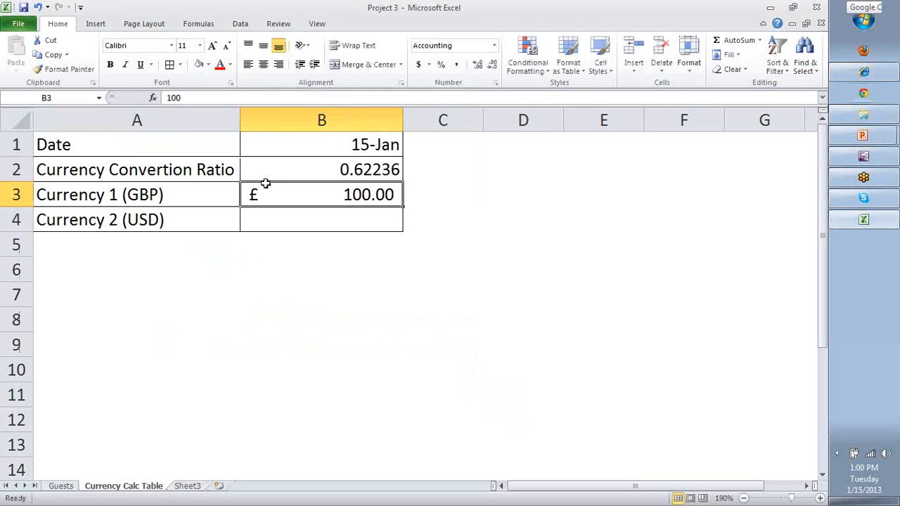
Enter the formula =B3*B2 in cell B4 for the Currency 2 (USD) amount.
{"action": "left_click", "coordinate": [270, 213]}
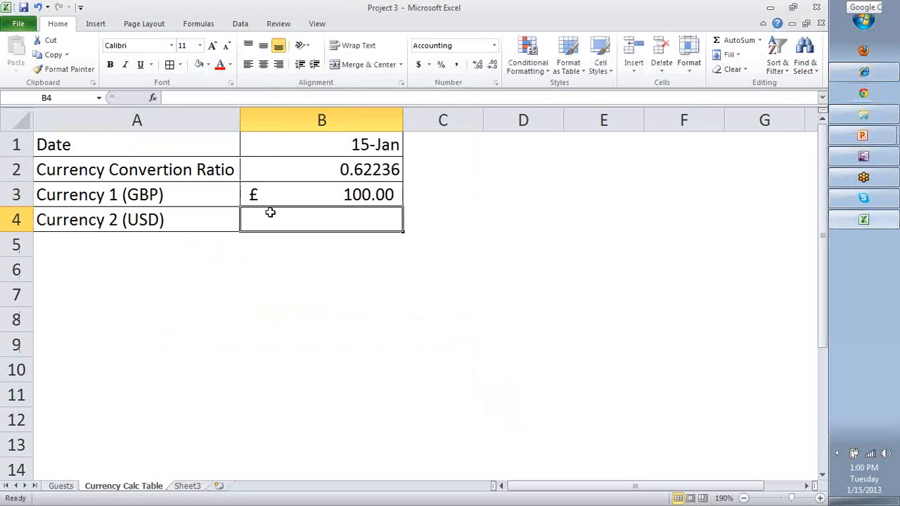
{"action": "left_click", "coordinate": [335, 170]}
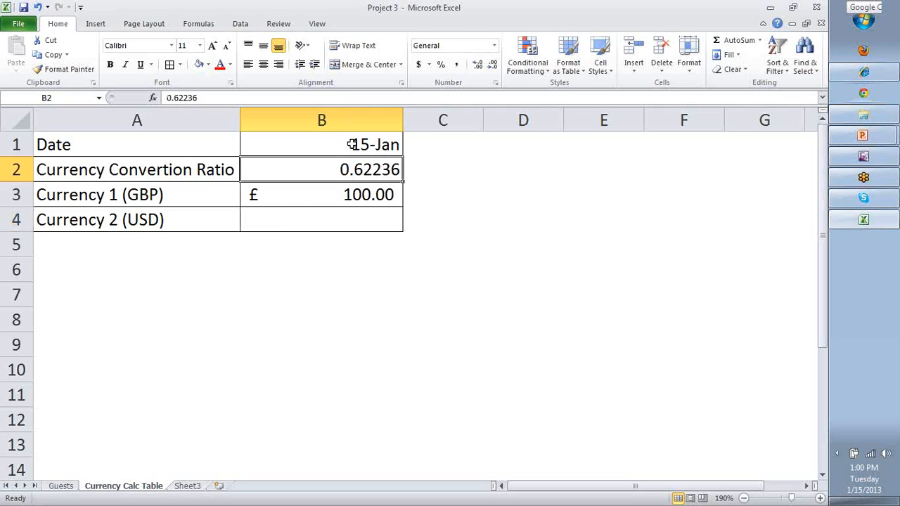
{"action": "left_click", "coordinate": [349, 145]}
{"action": "left_click", "coordinate": [337, 171]}
{"action": "left_click", "coordinate": [279, 227]}
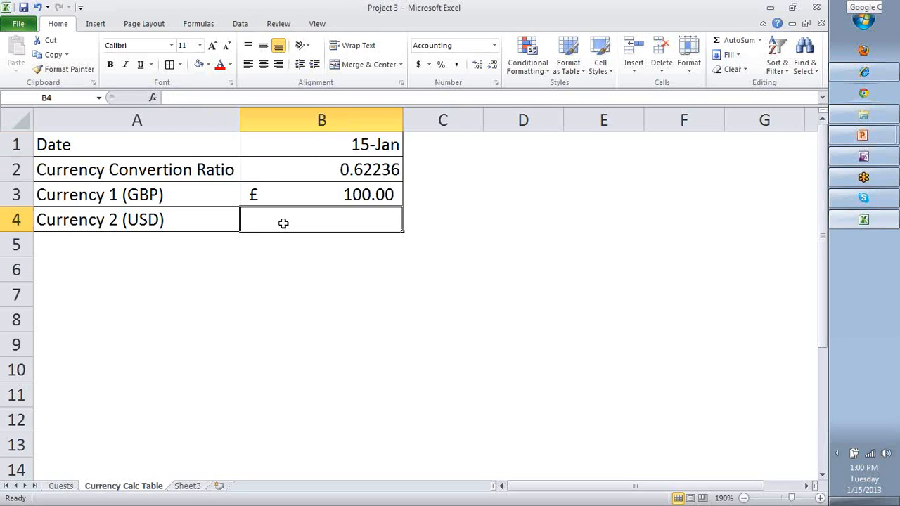
{"action": "type", "text": "="}
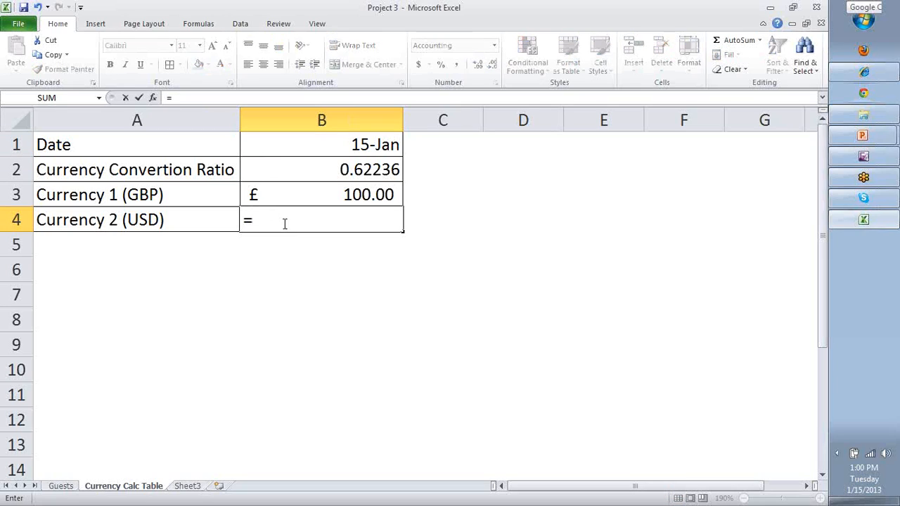
{"action": "left_click", "coordinate": [315, 195]}
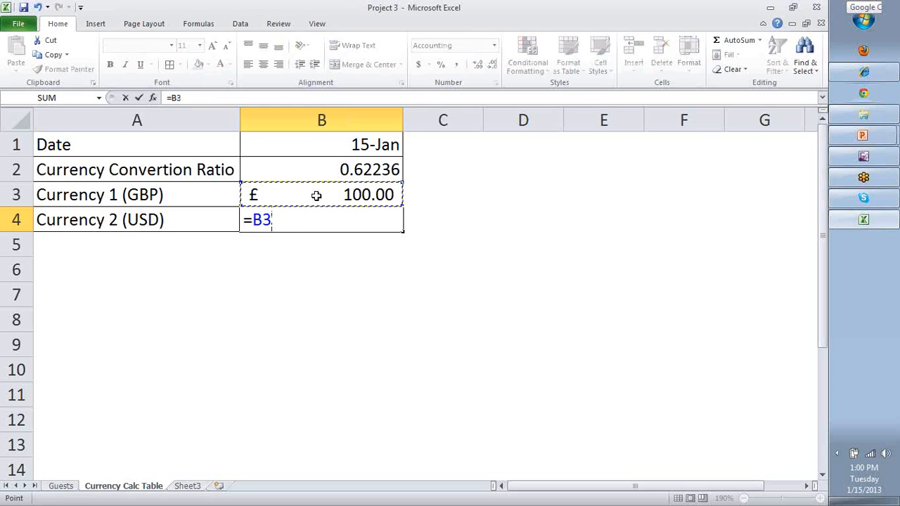
{"action": "type", "text": "*("}
{"action": "key", "text": "BackSpace"}
{"action": "left_click", "coordinate": [333, 169]}
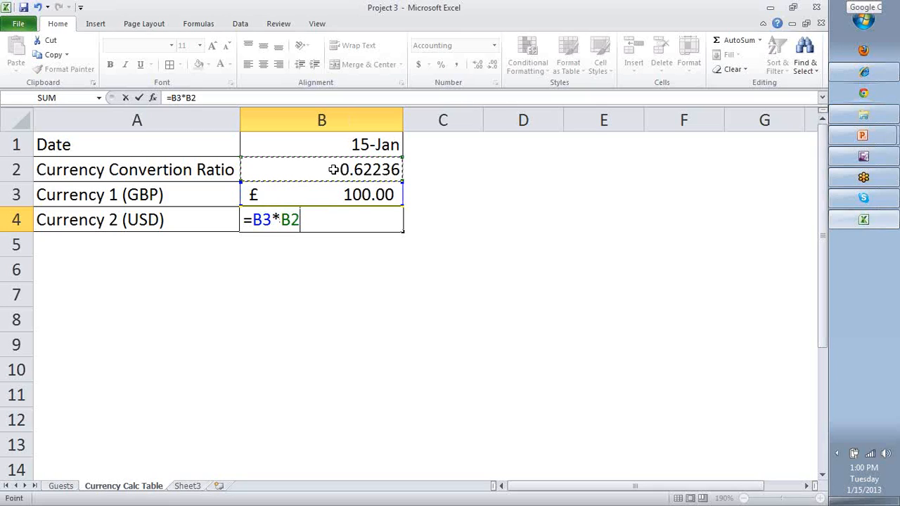
{"action": "key", "text": "Return"}
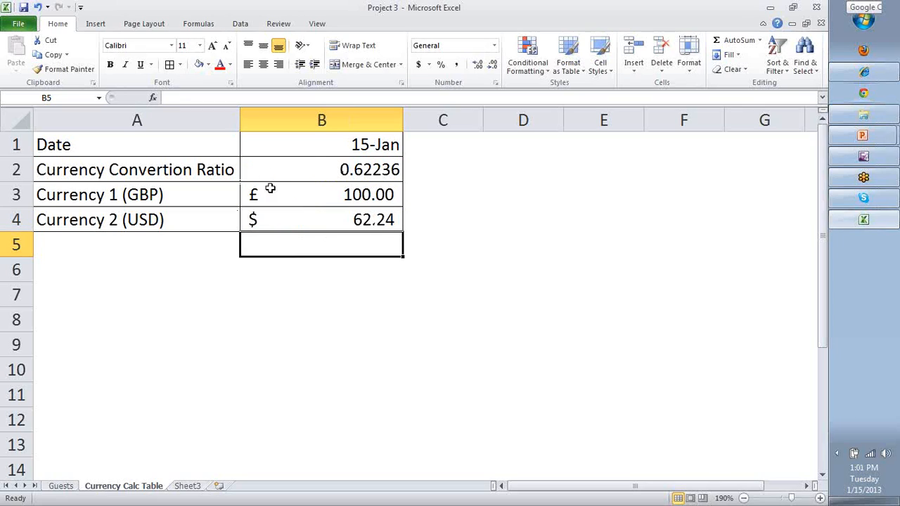
{"action": "left_click", "coordinate": [830, 160]}
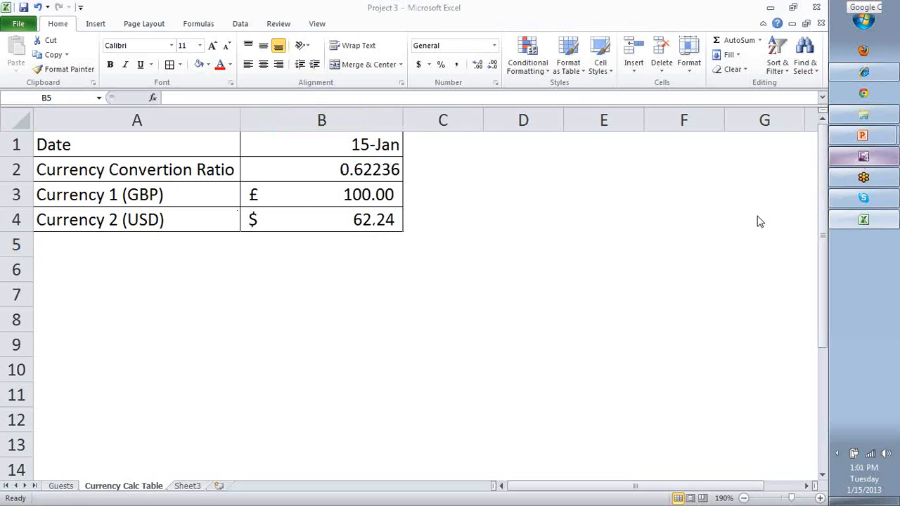
{"action": "mouse_move", "coordinate": [603, 201]}
{"action": "left_mouse_down"}
{"action": "mouse_move", "coordinate": [458, 171]}
{"action": "mouse_move", "coordinate": [436, 284]}
{"action": "mouse_move", "coordinate": [331, 176]}
{"action": "left_mouse_up"}
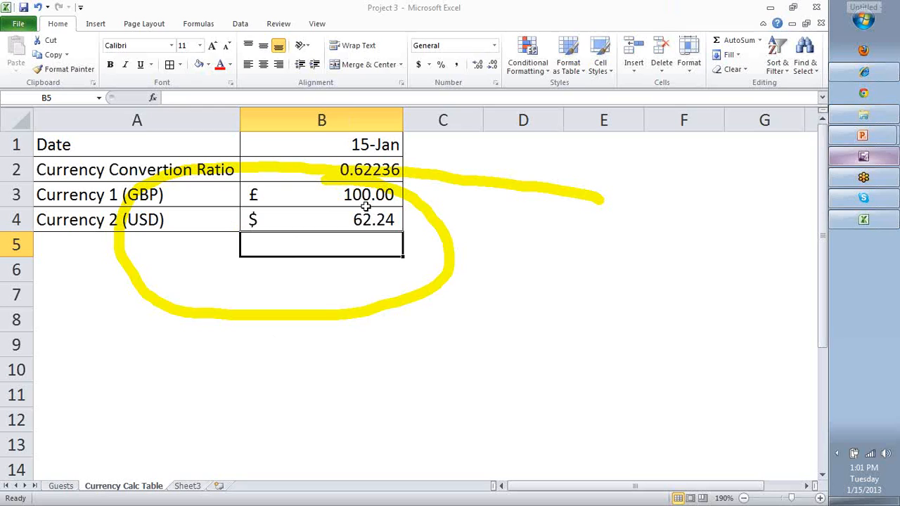
Change the formula in cell B4 to =B3/B2 so the GBP amount is divided by the ratio.
{"action": "left_click", "coordinate": [361, 220]}
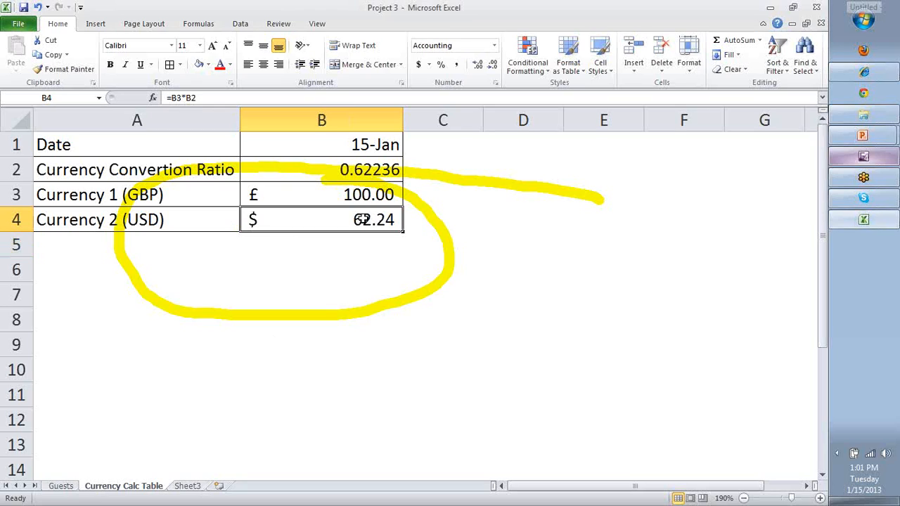
{"action": "left_click", "coordinate": [187, 97]}
{"action": "key", "text": "BackSpace"}
{"action": "type", "text": "/"}
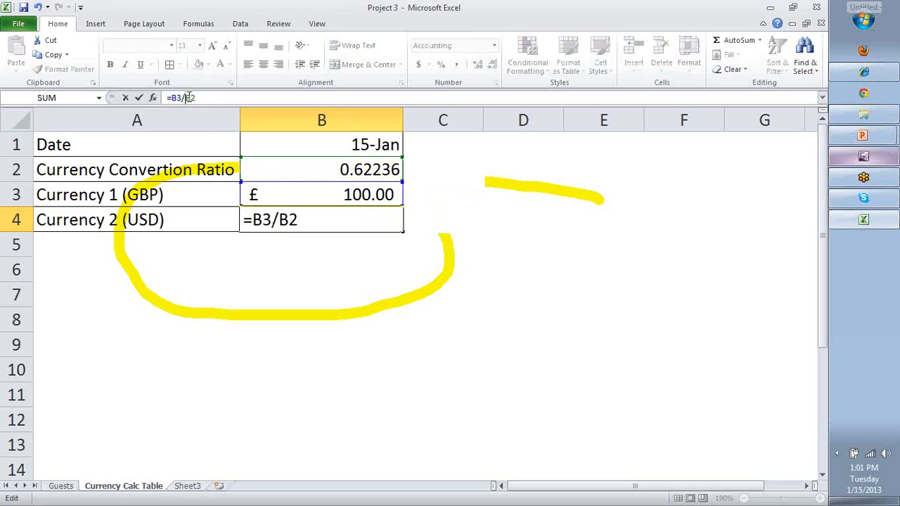
{"action": "key", "text": "Return"}
{"action": "left_click", "coordinate": [391, 211]}
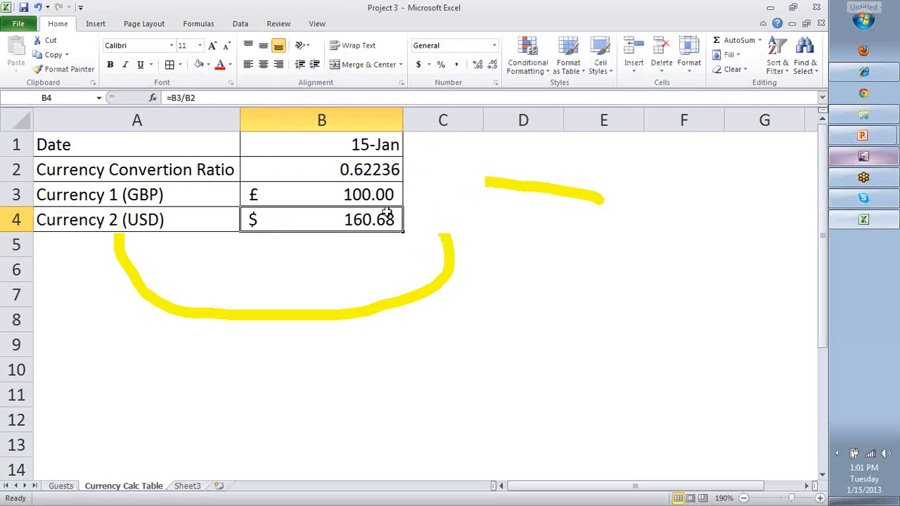
Narrow column B so it fits closely around its values.
{"action": "mouse_move", "coordinate": [405, 123]}
{"action": "left_mouse_down"}
{"action": "mouse_move", "coordinate": [321, 124]}
{"action": "mouse_move", "coordinate": [332, 121]}
{"action": "left_mouse_up"}
{"action": "left_click", "coordinate": [299, 167]}
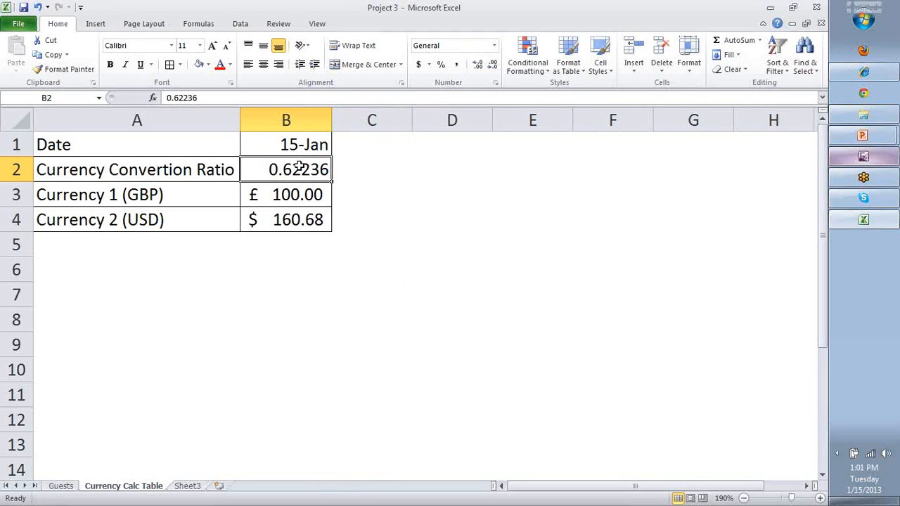
{"action": "left_click", "coordinate": [302, 220]}
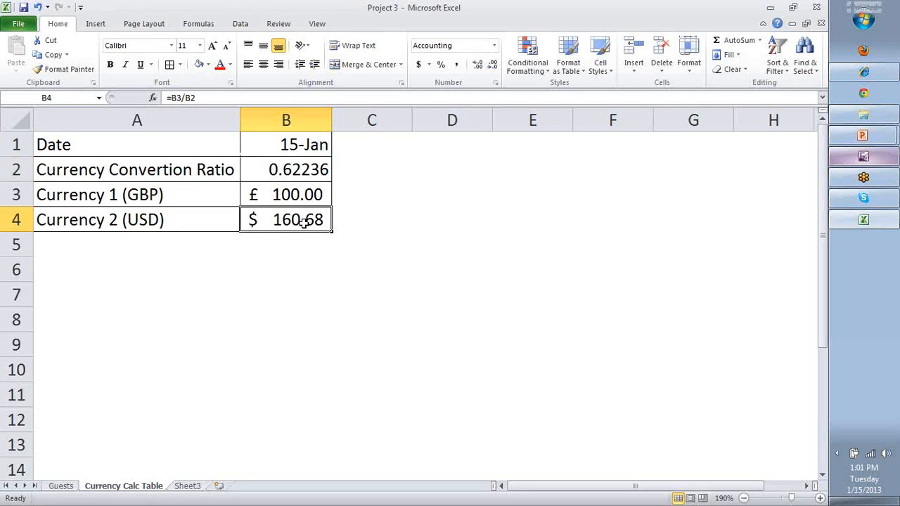
Fill the date row cells A1:B1 with the light grey shade of the White, Background 1 theme color.
{"action": "left_click", "coordinate": [145, 143]}
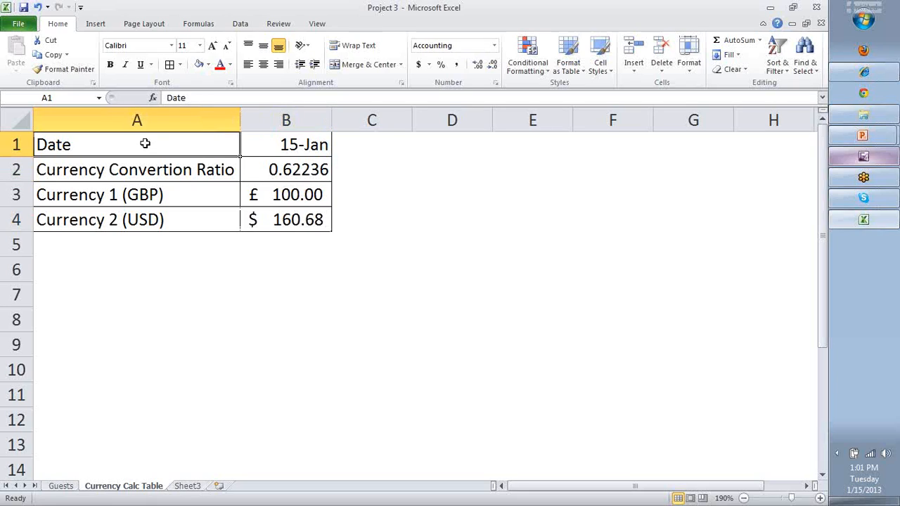
{"action": "left_click_drag", "start_coordinate": [145, 143], "coordinate": [243, 143]}
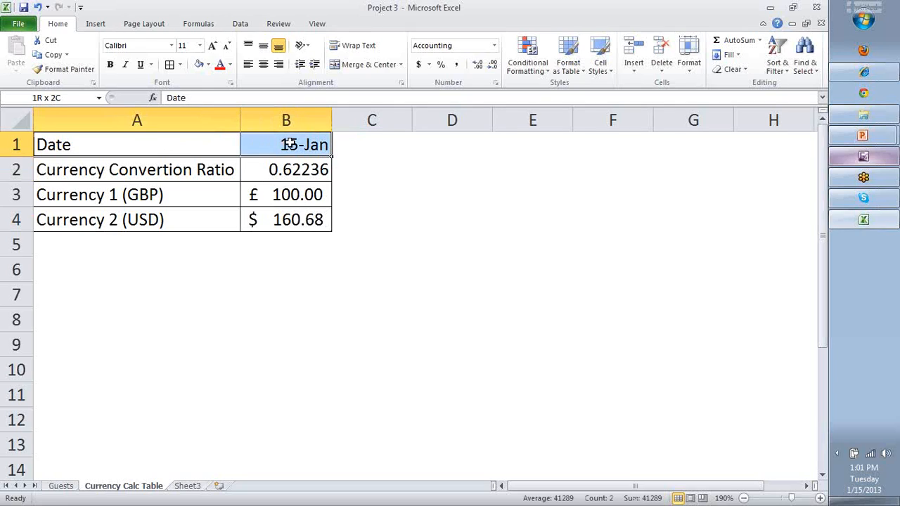
{"action": "left_click", "coordinate": [208, 64]}
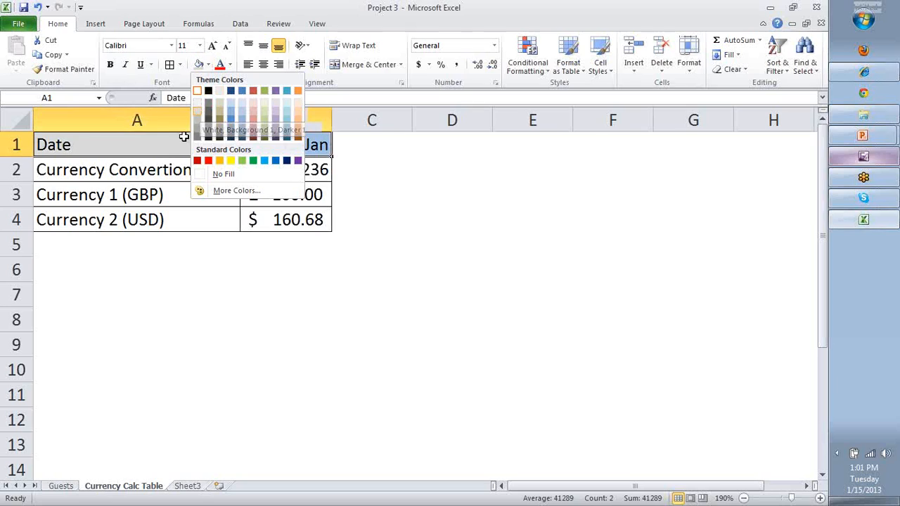
{"action": "left_click", "coordinate": [200, 110]}
Fill the label cells A2:A4 with a dark olive green theme color.
{"action": "left_click_drag", "start_coordinate": [161, 165], "coordinate": [209, 225]}
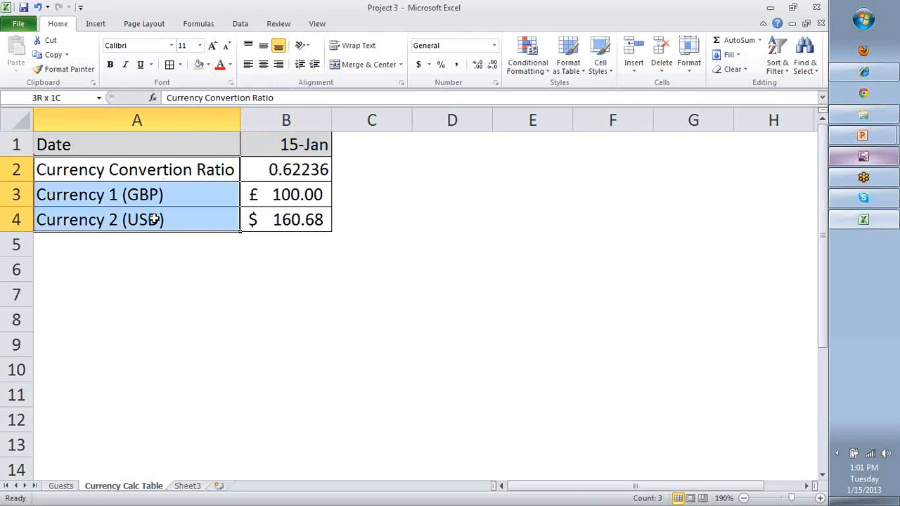
{"action": "left_click", "coordinate": [209, 64]}
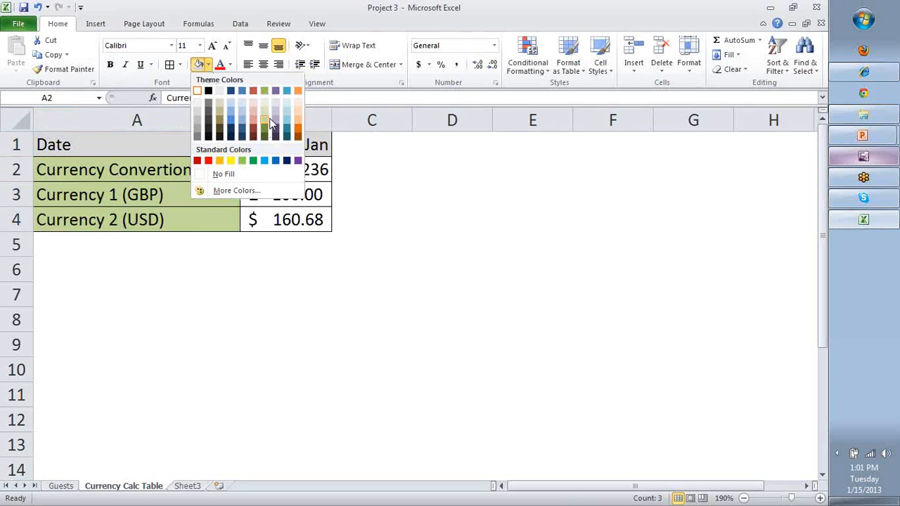
{"action": "left_click", "coordinate": [264, 135]}
Increase the height of rows 2 to 4 equally.
{"action": "left_click", "coordinate": [37, 191]}
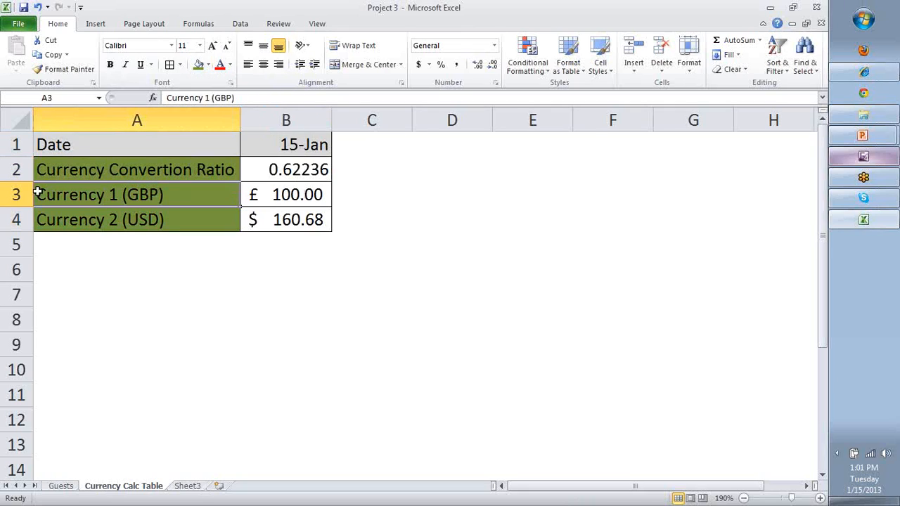
{"action": "left_click_drag", "start_coordinate": [20, 171], "coordinate": [26, 196]}
{"action": "left_click", "coordinate": [20, 219]}
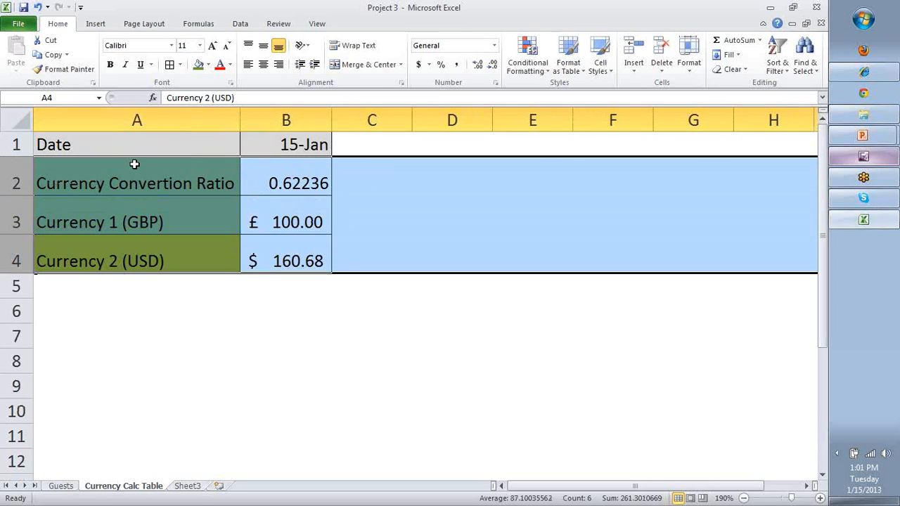
{"action": "left_click", "coordinate": [229, 184]}
Copy column B of the currency table into columns C and D.
{"action": "left_click", "coordinate": [311, 184]}
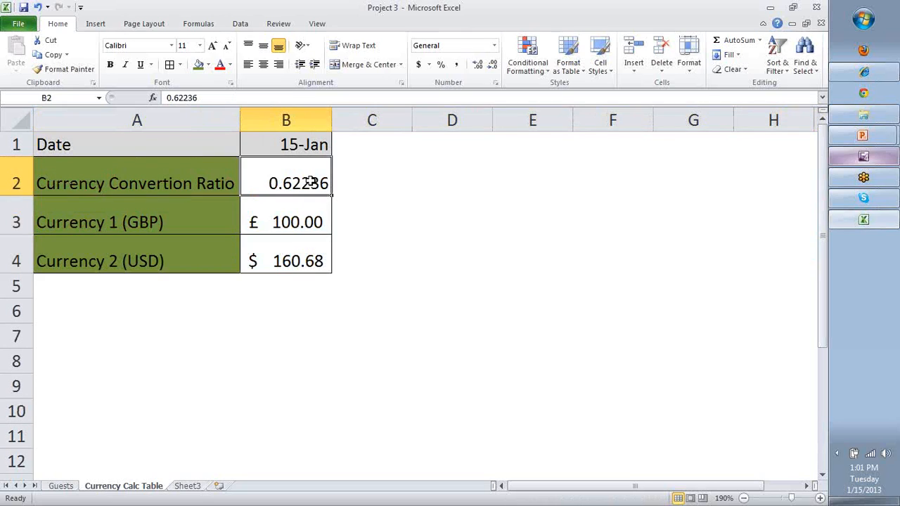
{"action": "left_click", "coordinate": [311, 118]}
{"action": "key", "text": "ctrl+c"}
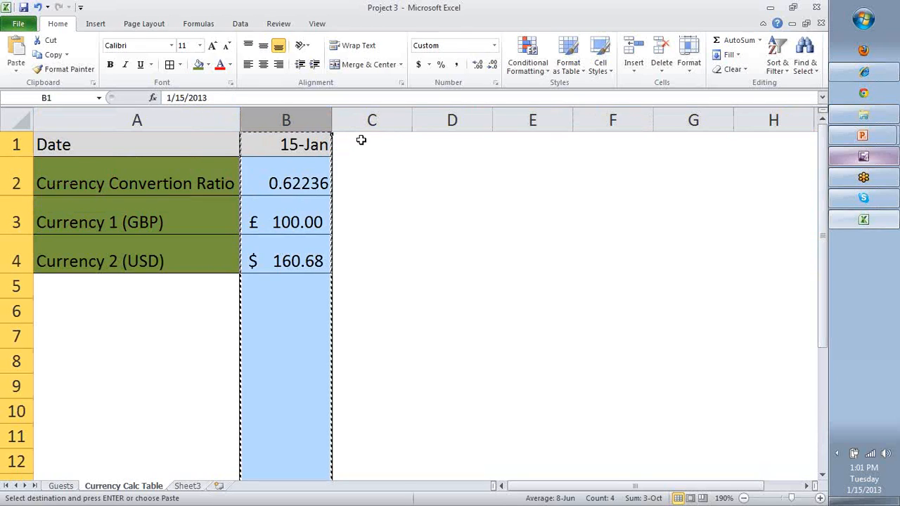
{"action": "left_click", "coordinate": [358, 139]}
{"action": "key", "text": "ctrl+v"}
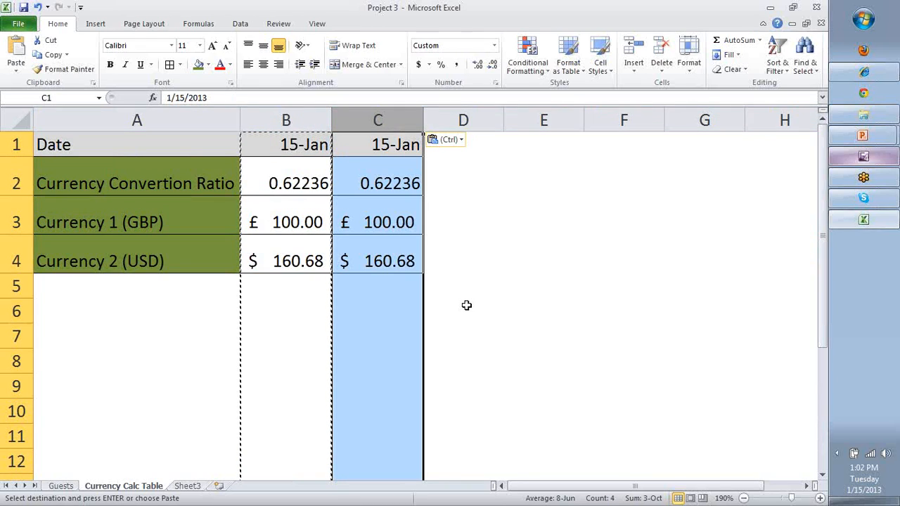
{"action": "left_click_drag", "start_coordinate": [485, 144], "coordinate": [698, 256]}
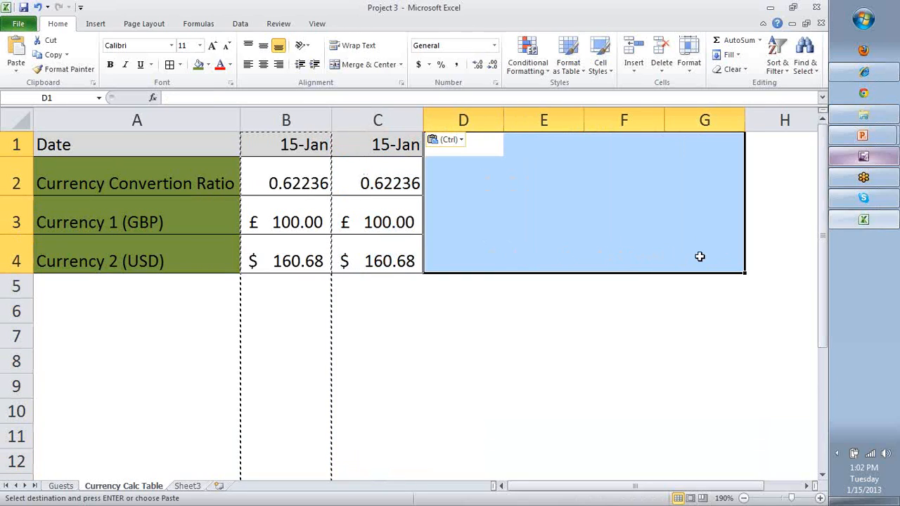
{"action": "key", "text": "ctrl+v"}
Copy cells D1:D4 into E1:G4 to extend the currency table to column G.
{"action": "left_click_drag", "start_coordinate": [486, 144], "coordinate": [484, 252]}
{"action": "key", "text": "ctrl+c"}
{"action": "left_click_drag", "start_coordinate": [553, 145], "coordinate": [702, 258]}
{"action": "key", "text": "ctrl+v"}
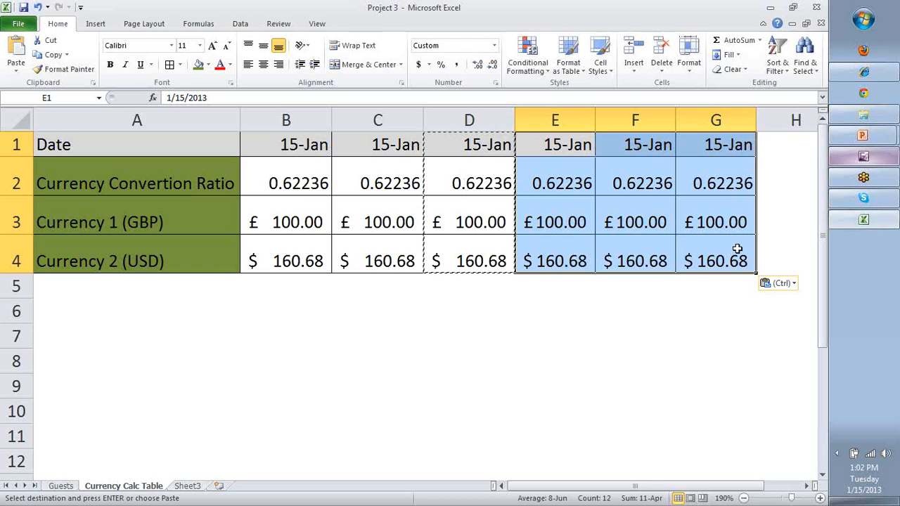
{"action": "left_click_drag", "start_coordinate": [487, 145], "coordinate": [486, 252]}
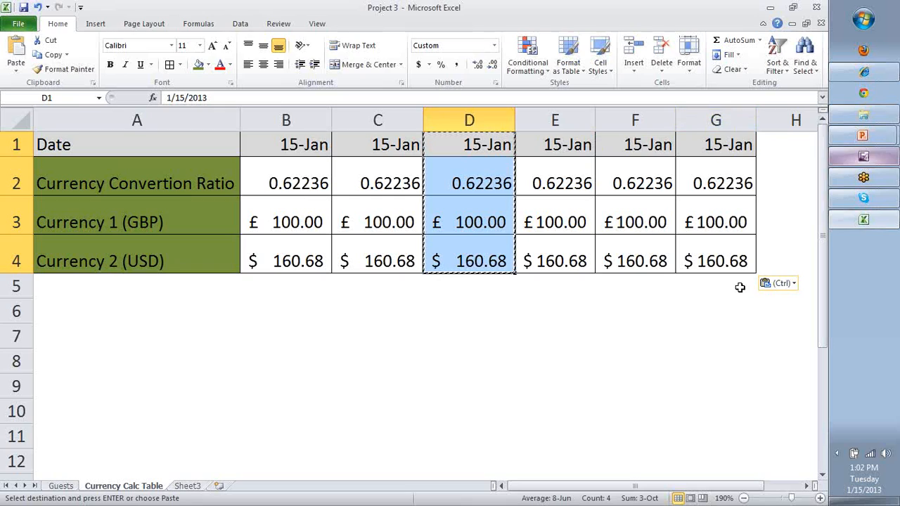
{"action": "key", "text": "Escape"}
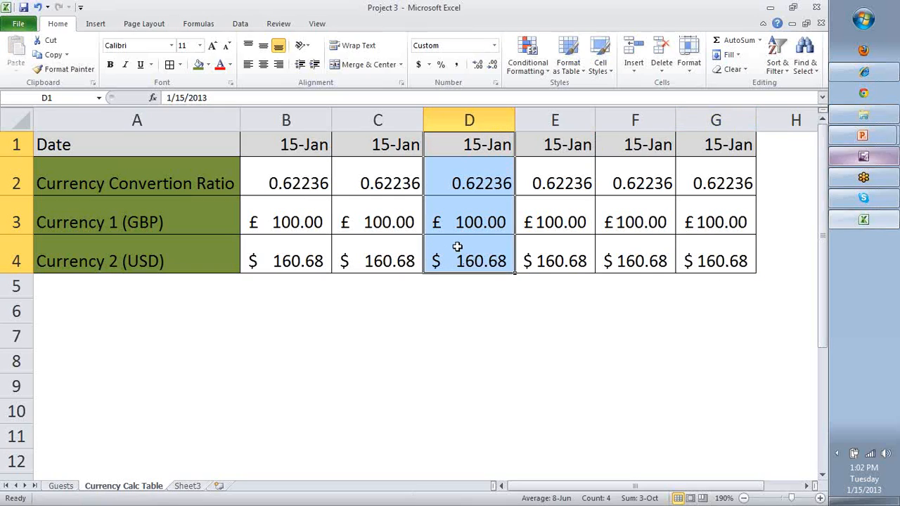
{"action": "left_click", "coordinate": [388, 190]}
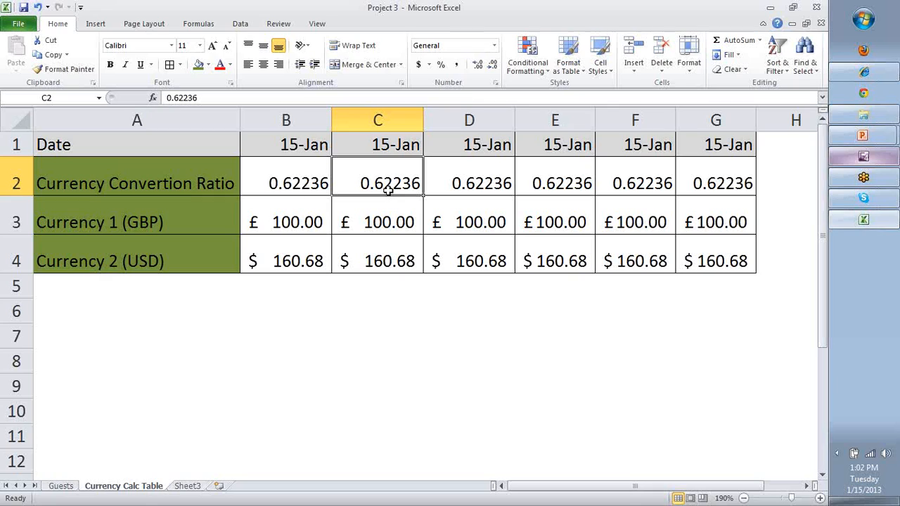
Change the date in cell C1 to 1/16/2013.
{"action": "double_click", "coordinate": [377, 143]}
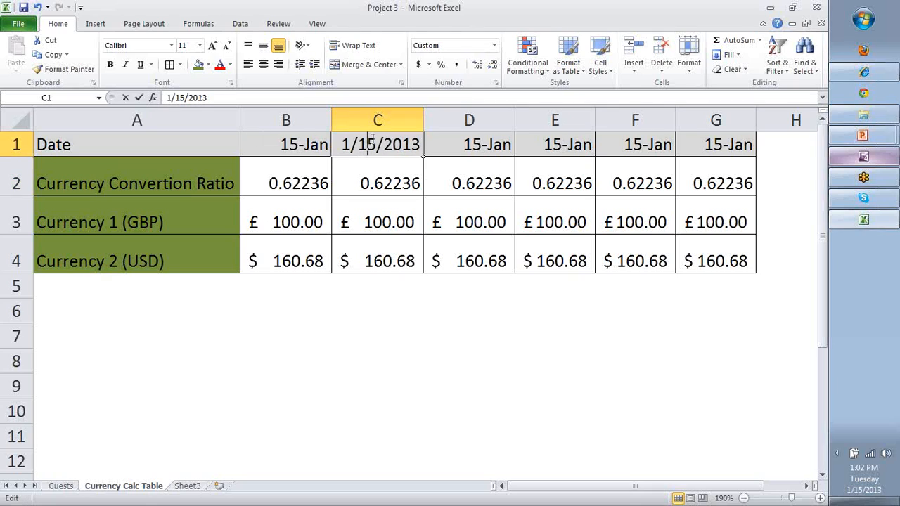
{"action": "key", "text": "BackSpace"}
{"action": "type", "text": "6"}
{"action": "key", "text": "Return"}
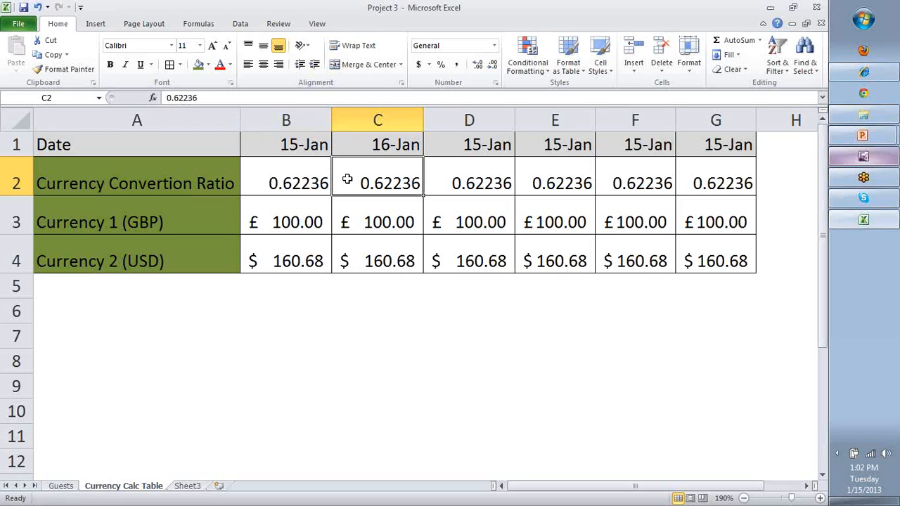
Enter the formula =B2*(1-0.01) in C2 to reduce the previous day's conversion ratio by one percent.
{"action": "left_click", "coordinate": [310, 172]}
{"action": "left_click", "coordinate": [369, 174]}
{"action": "left_click", "coordinate": [304, 180]}
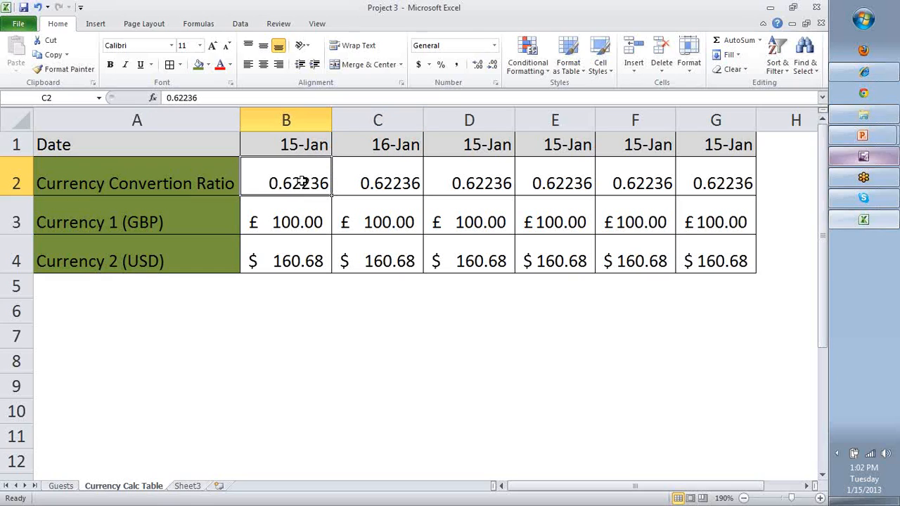
{"action": "left_click", "coordinate": [354, 180]}
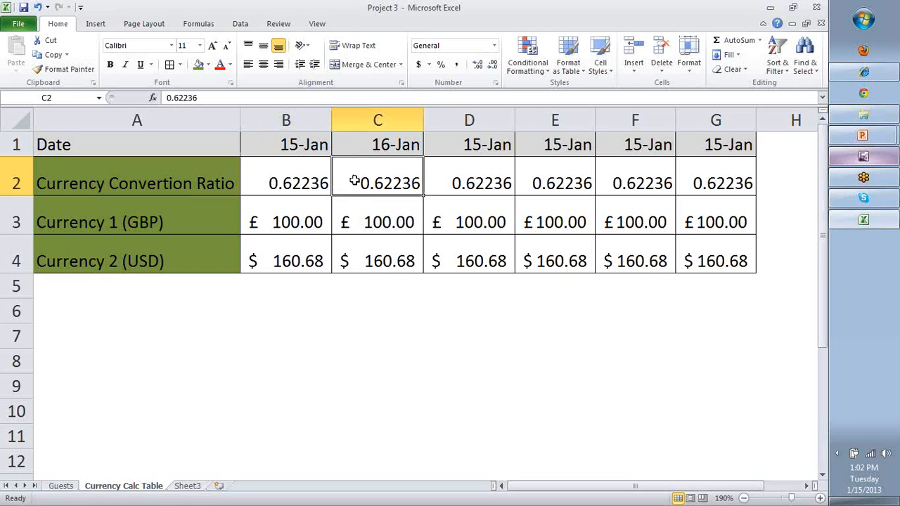
{"action": "type", "text": "=B"}
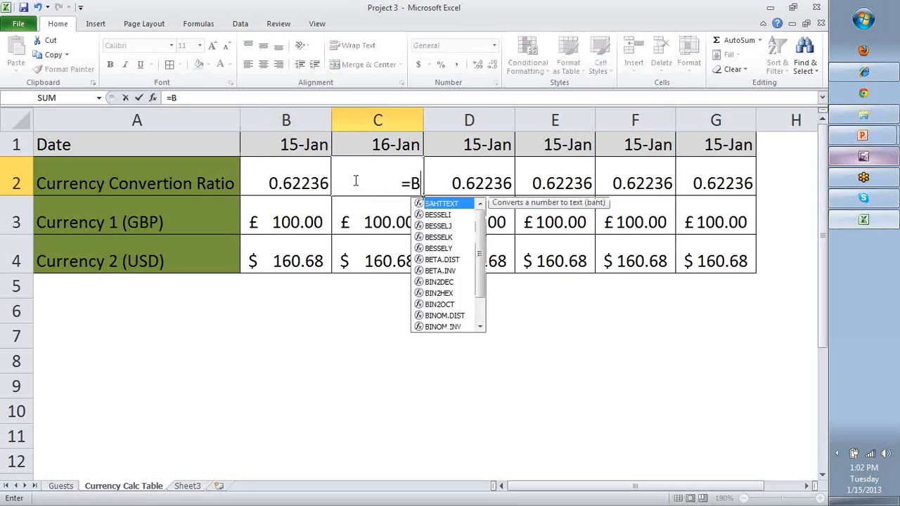
{"action": "type", "text": "2*"}
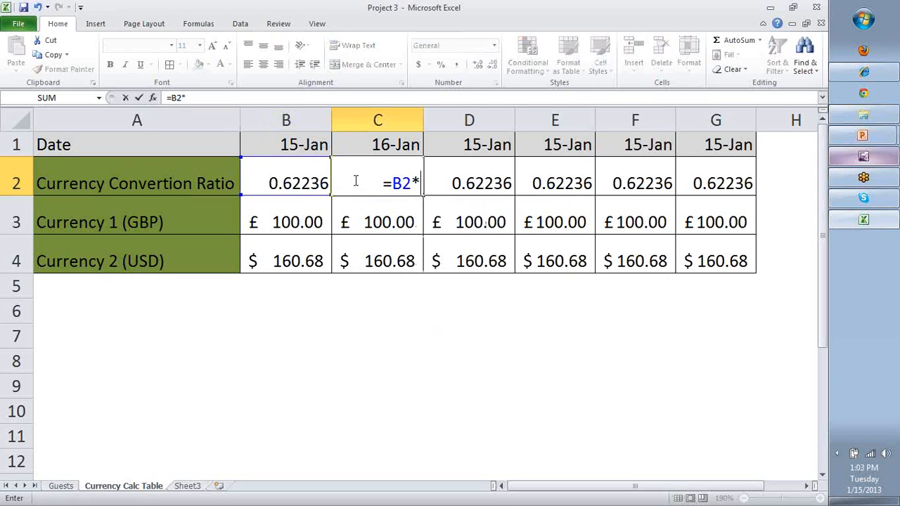
{"action": "type", "text": "(1-"}
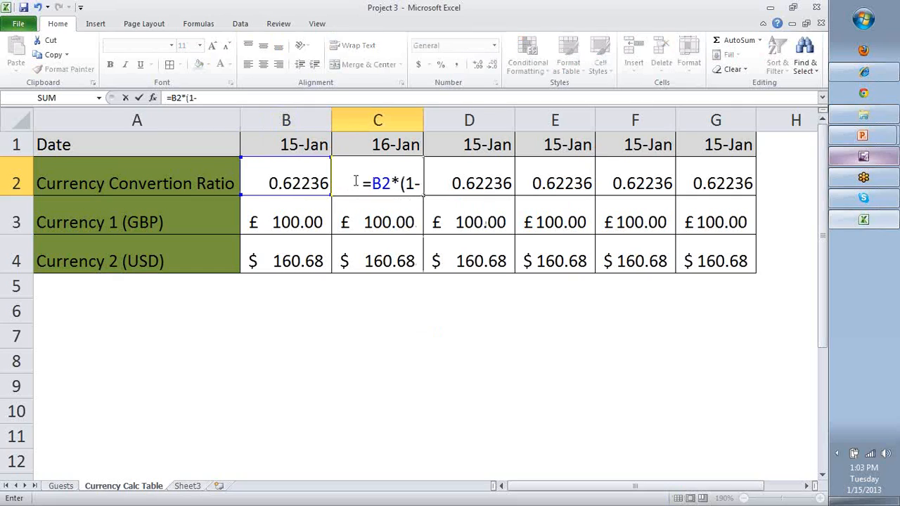
{"action": "type", "text": "0.0"}
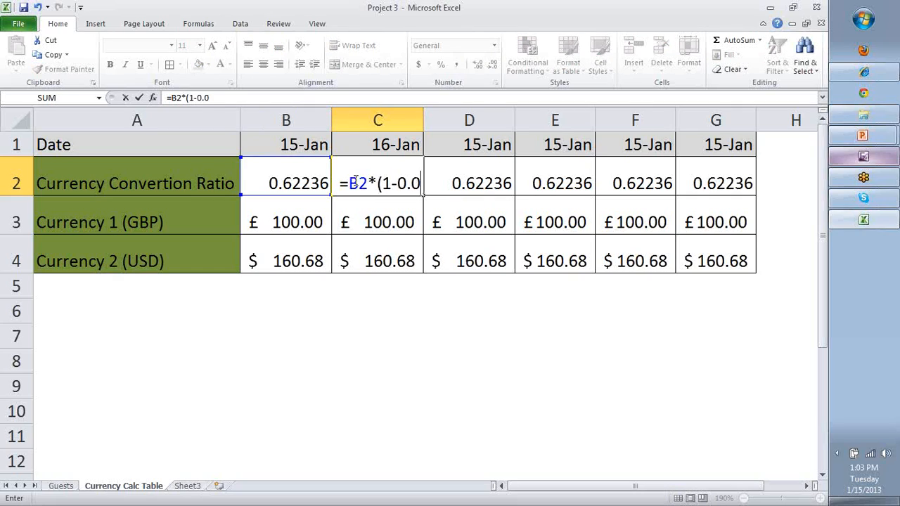
{"action": "type", "text": "1_"}
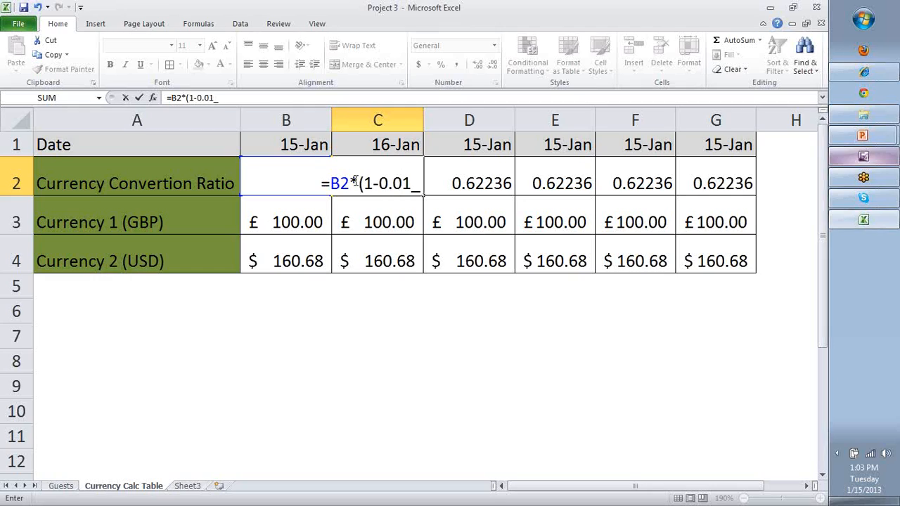
{"action": "key", "text": "BackSpace"}
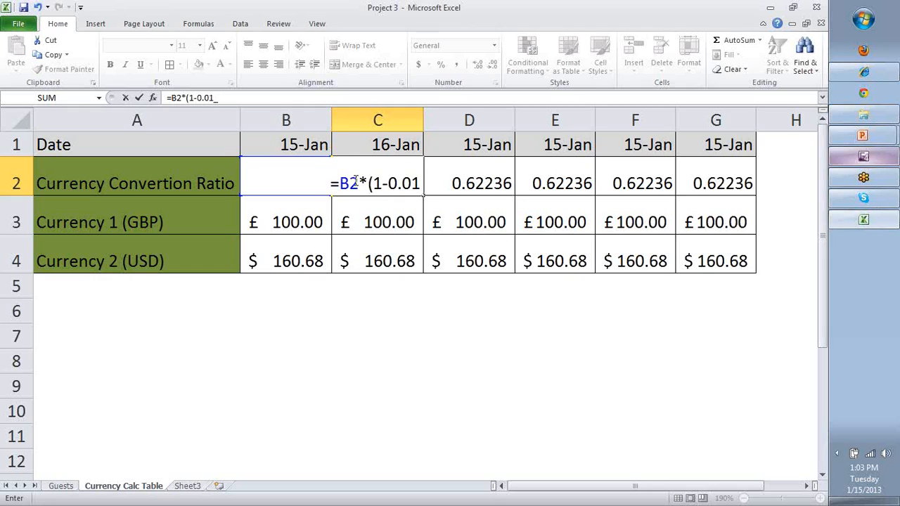
{"action": "type", "text": ")"}
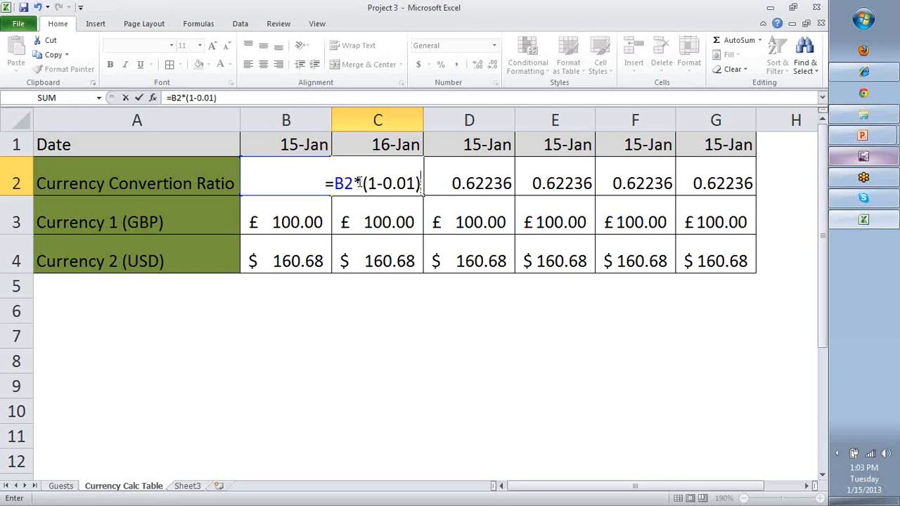
{"action": "double_click", "coordinate": [344, 182]}
{"action": "left_click_drag", "start_coordinate": [362, 184], "coordinate": [408, 185]}
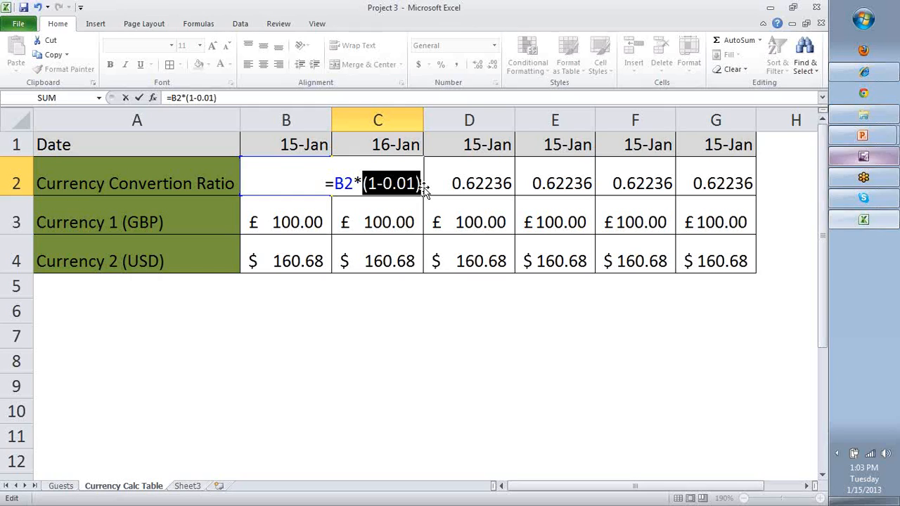
{"action": "key", "text": "Return"}
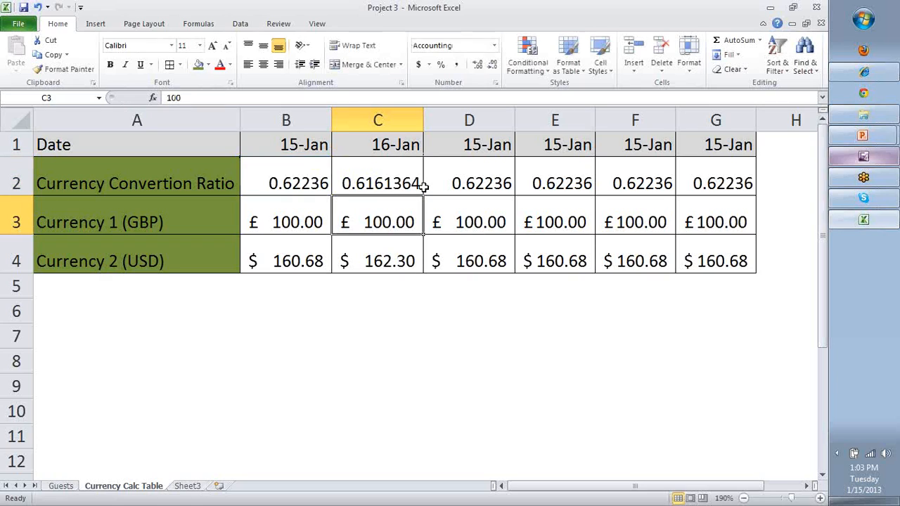
Copy the conversion ratio formula from C2 into D2:G2.
{"action": "left_click", "coordinate": [422, 186]}
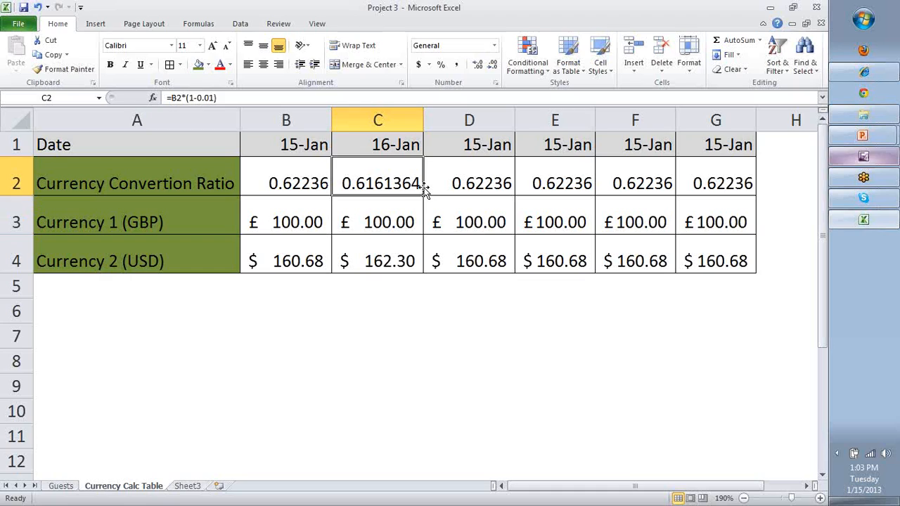
{"action": "key", "text": "Left"}
{"action": "key", "text": "Down"}
{"action": "key", "text": "Up"}
{"action": "key", "text": "Right"}
{"action": "key", "text": "ctrl+c"}
{"action": "key", "text": "Right"}
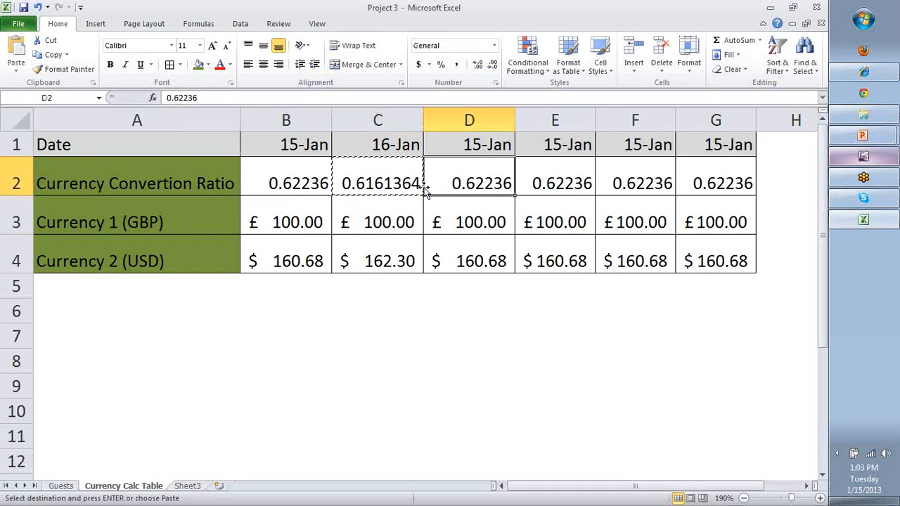
{"action": "key", "text": "shift+Right"}
{"action": "key", "text": "shift+Right"}
{"action": "key", "text": "shift+Right"}
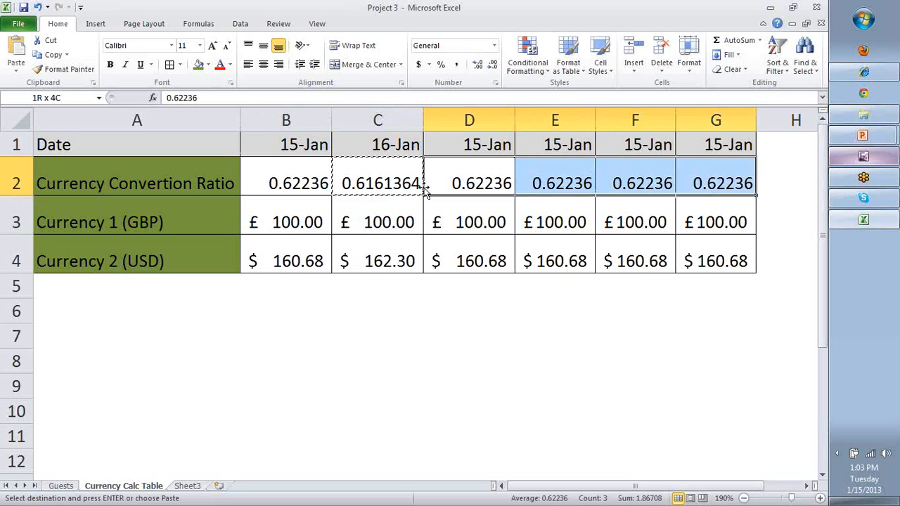
{"action": "key", "text": "ctrl+v"}
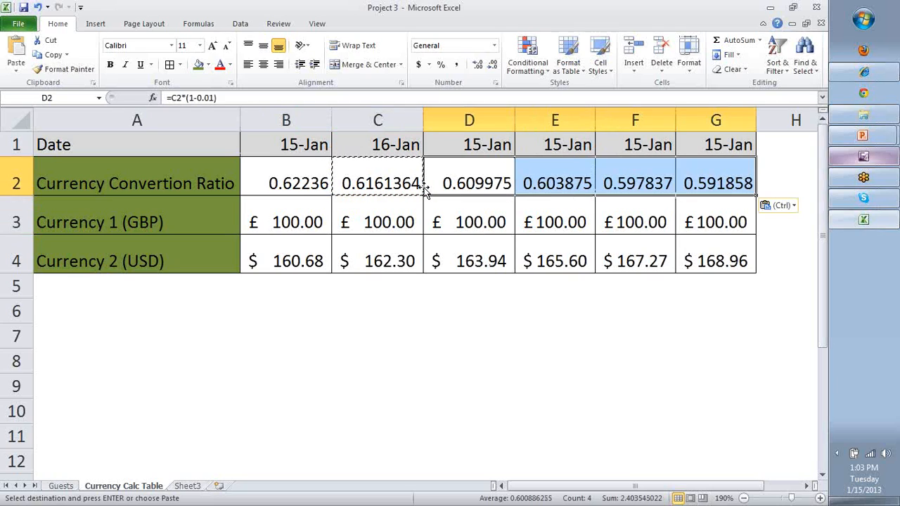
Examine the conversion ratio cells B2 to G2 to see how the relative reference shifts in each copied formula.
{"action": "left_click", "coordinate": [464, 174]}
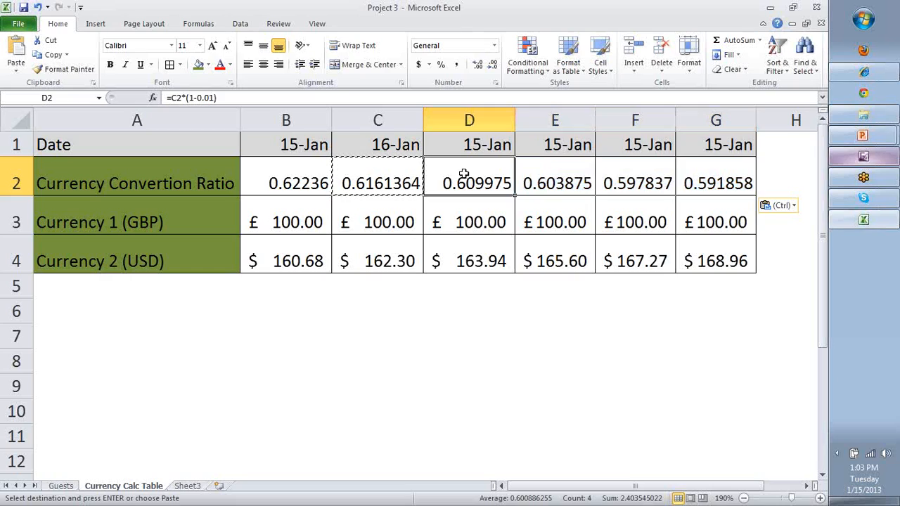
{"action": "left_click", "coordinate": [307, 181]}
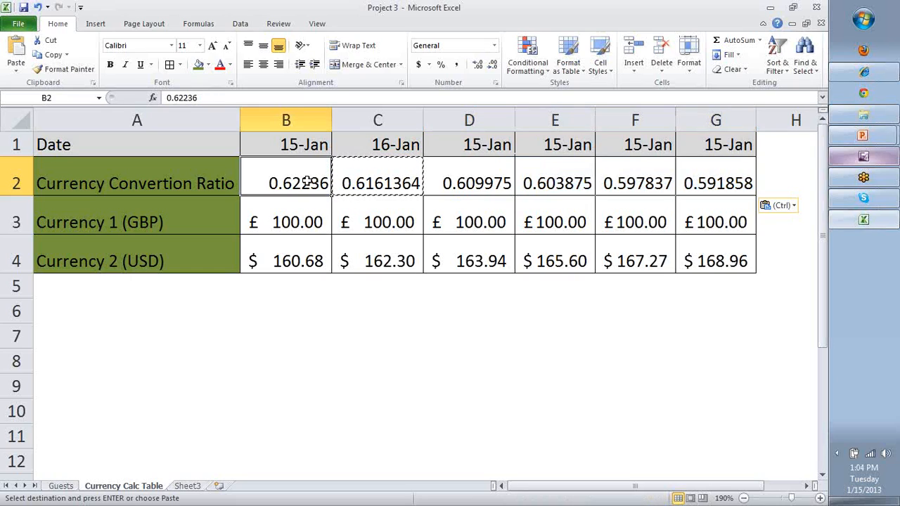
{"action": "left_click", "coordinate": [391, 178]}
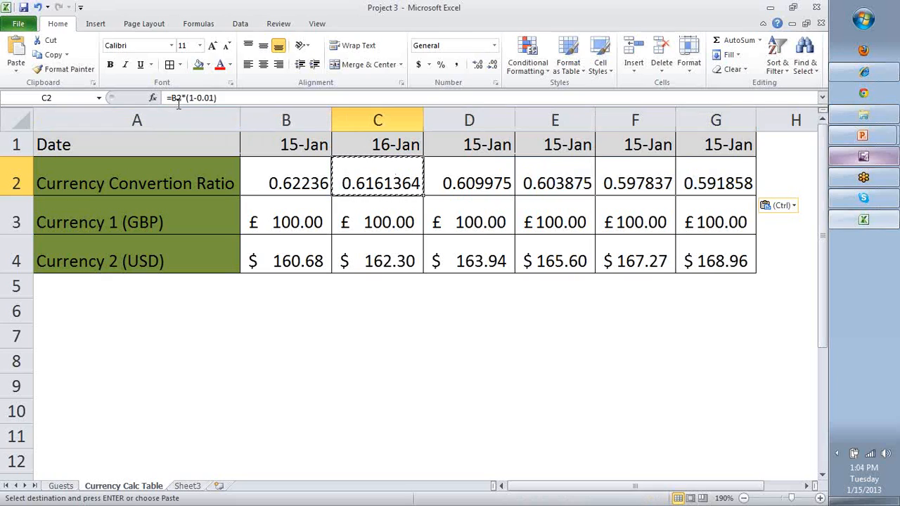
{"action": "left_click", "coordinate": [455, 181]}
{"action": "left_click", "coordinate": [554, 177]}
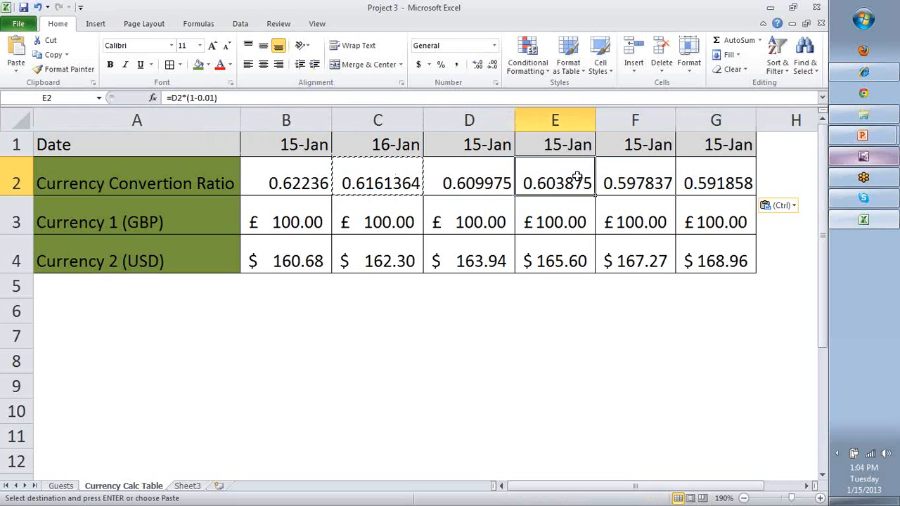
{"action": "left_click", "coordinate": [474, 174]}
{"action": "left_click", "coordinate": [554, 175]}
{"action": "left_click", "coordinate": [627, 175]}
{"action": "left_click", "coordinate": [693, 175]}
{"action": "left_click", "coordinate": [768, 177]}
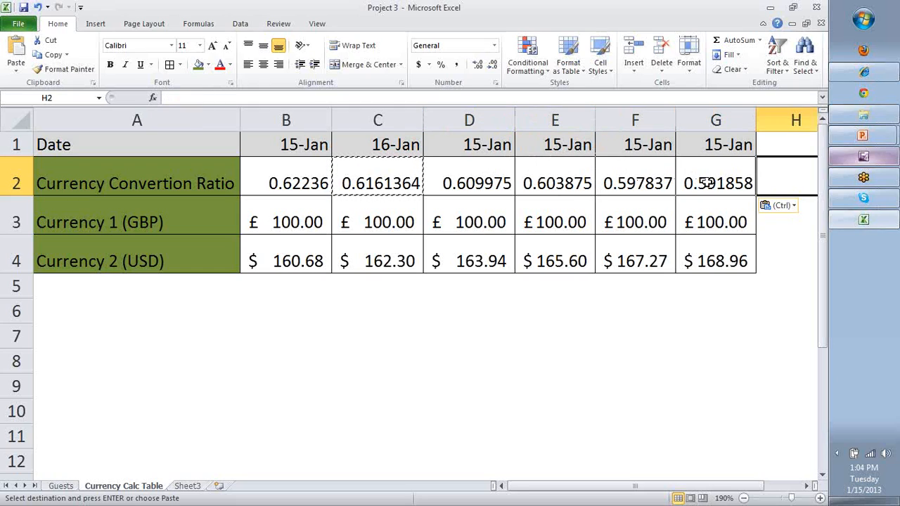
{"action": "left_click", "coordinate": [298, 184]}
{"action": "left_click", "coordinate": [417, 183]}
{"action": "left_click", "coordinate": [477, 181]}
{"action": "left_click", "coordinate": [551, 179]}
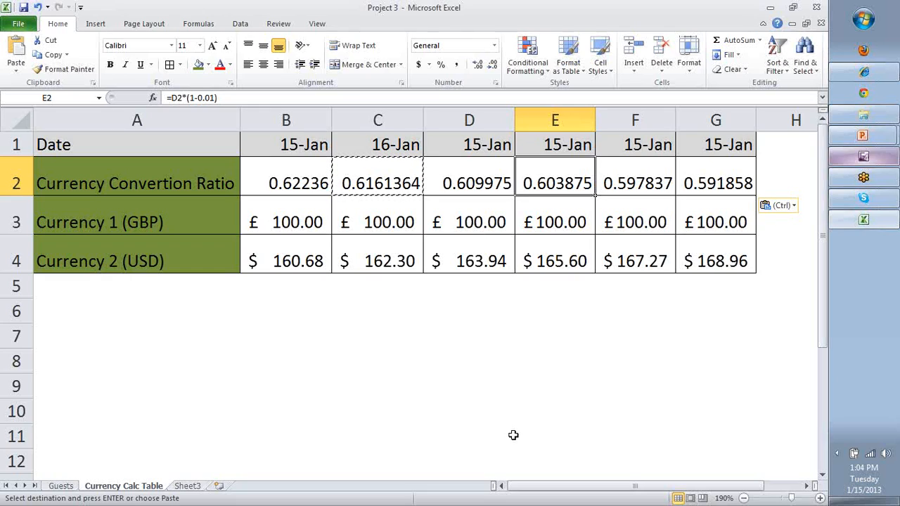
{"action": "left_click", "coordinate": [389, 188]}
{"action": "left_click", "coordinate": [302, 184]}
{"action": "left_click", "coordinate": [380, 187]}
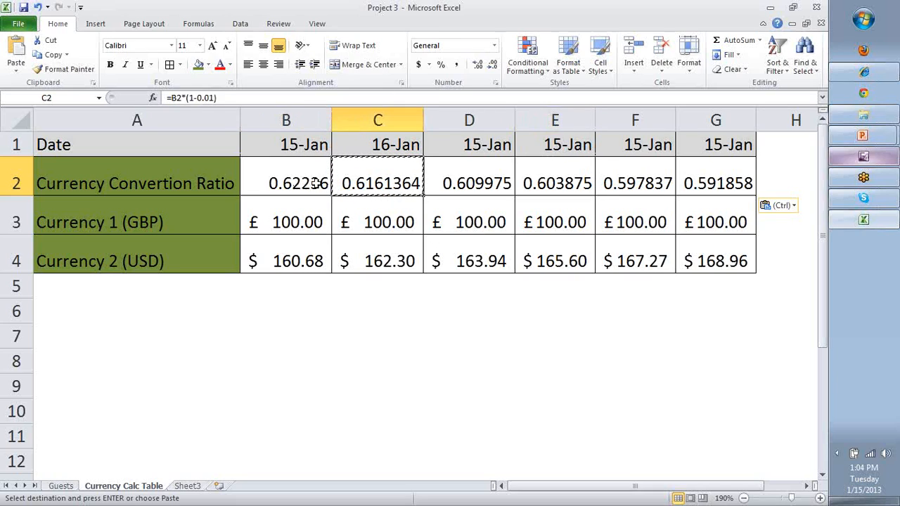
{"action": "left_click", "coordinate": [309, 184]}
{"action": "left_click", "coordinate": [353, 183]}
{"action": "left_click", "coordinate": [464, 182]}
{"action": "left_click", "coordinate": [538, 182]}
{"action": "left_click", "coordinate": [663, 178]}
{"action": "left_click", "coordinate": [739, 177]}
Replace the date in C1 with the formula =B1+1, one day after the date in B1.
{"action": "left_click", "coordinate": [284, 144]}
{"action": "left_click", "coordinate": [369, 142]}
{"action": "left_click", "coordinate": [504, 144]}
{"action": "left_click", "coordinate": [537, 143]}
{"action": "left_click", "coordinate": [619, 143]}
{"action": "left_click", "coordinate": [680, 139]}
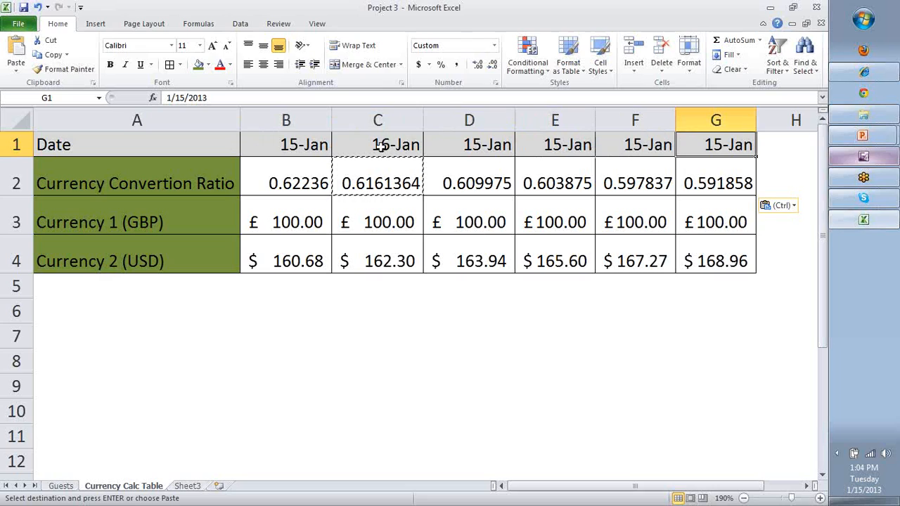
{"action": "left_click", "coordinate": [396, 144]}
{"action": "type", "text": "="}
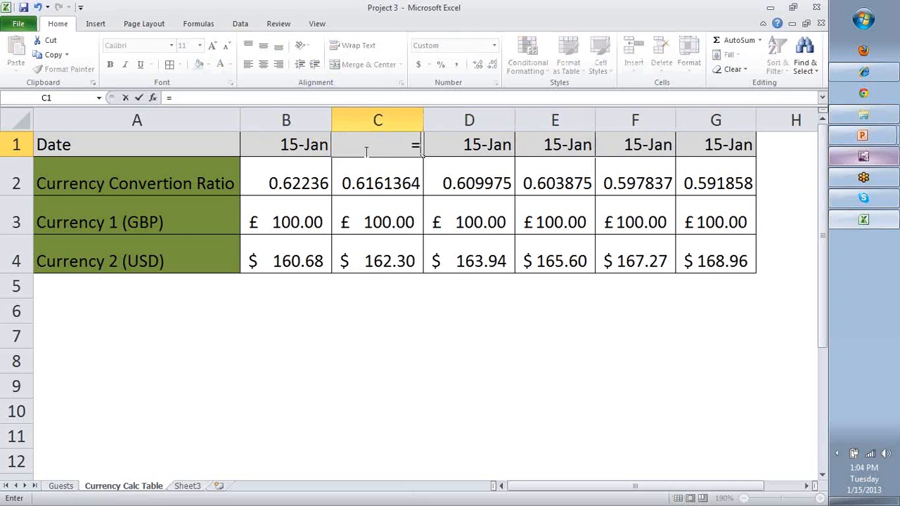
{"action": "key", "text": "Left"}
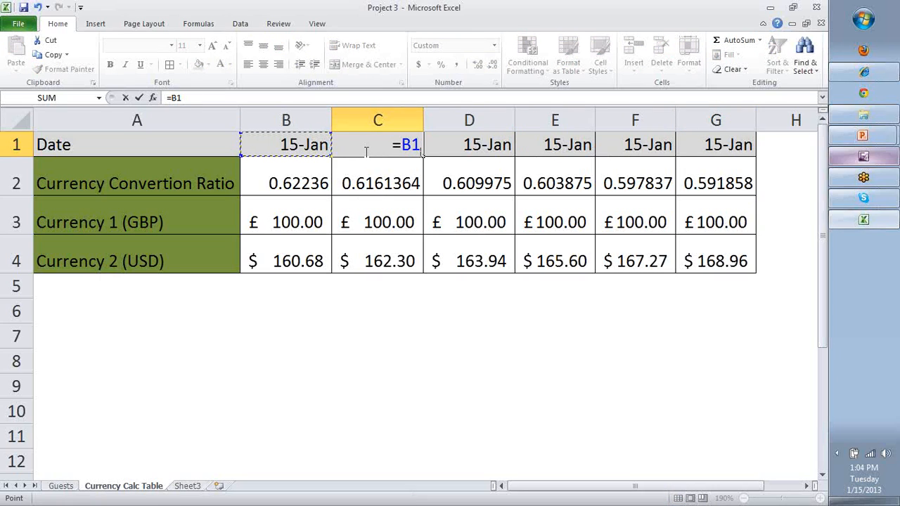
{"action": "type", "text": "+"}
{"action": "type", "text": "1"}
{"action": "key", "text": "Return"}
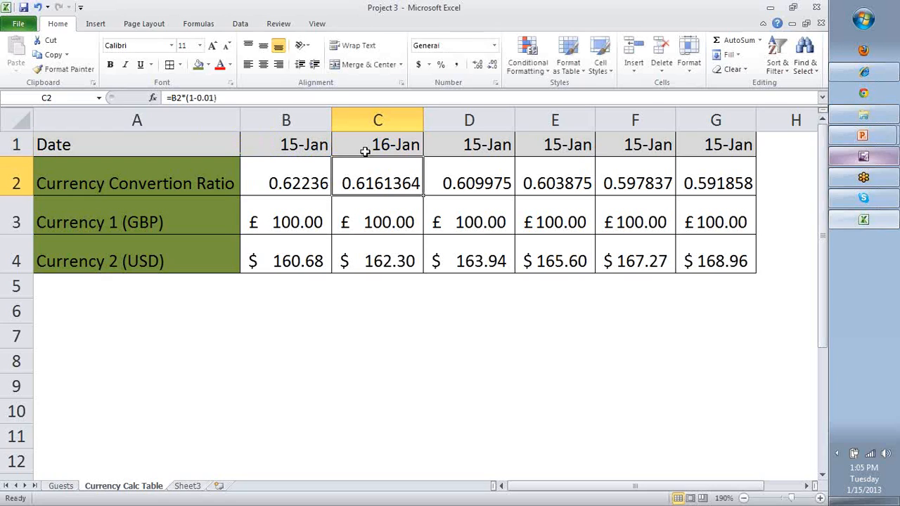
Compare the formulas in C1 and C2 with the cells B1 and B2 they refer to.
{"action": "left_click", "coordinate": [309, 147]}
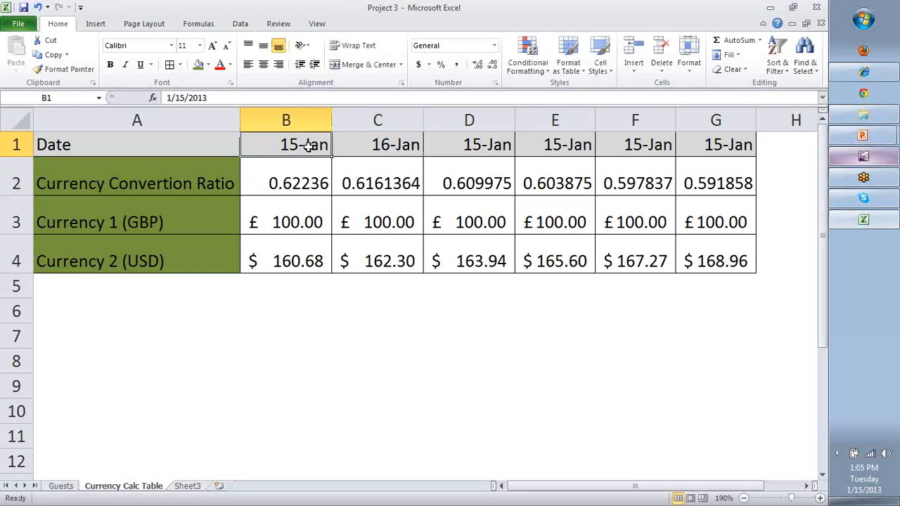
{"action": "left_click", "coordinate": [304, 184]}
{"action": "left_click", "coordinate": [360, 184]}
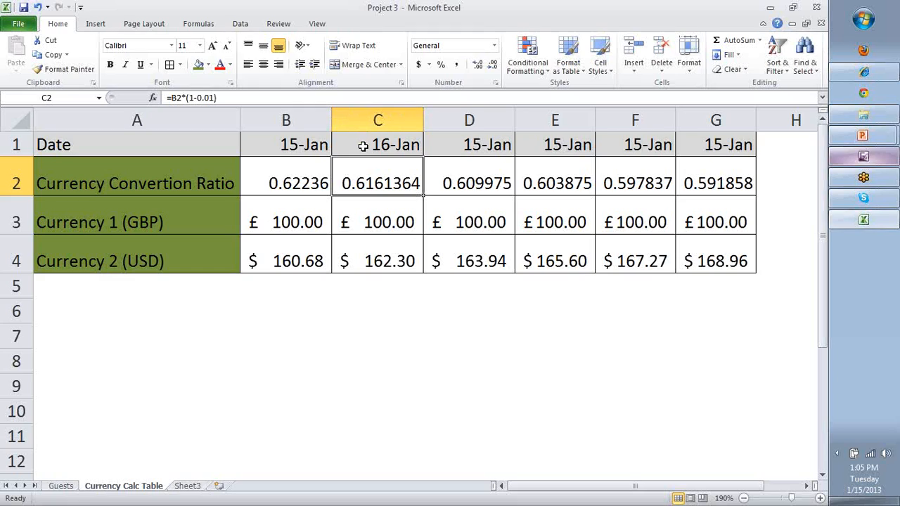
{"action": "left_click", "coordinate": [363, 146]}
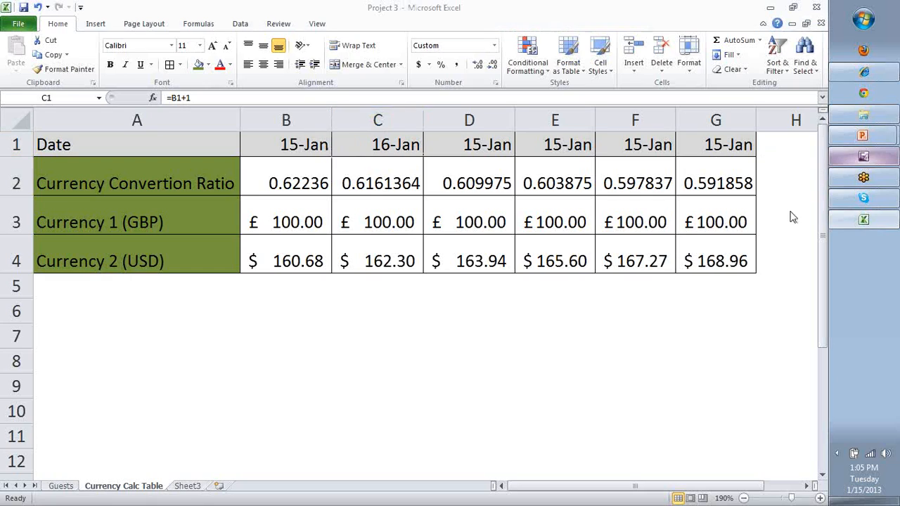
{"action": "left_click", "coordinate": [789, 204]}
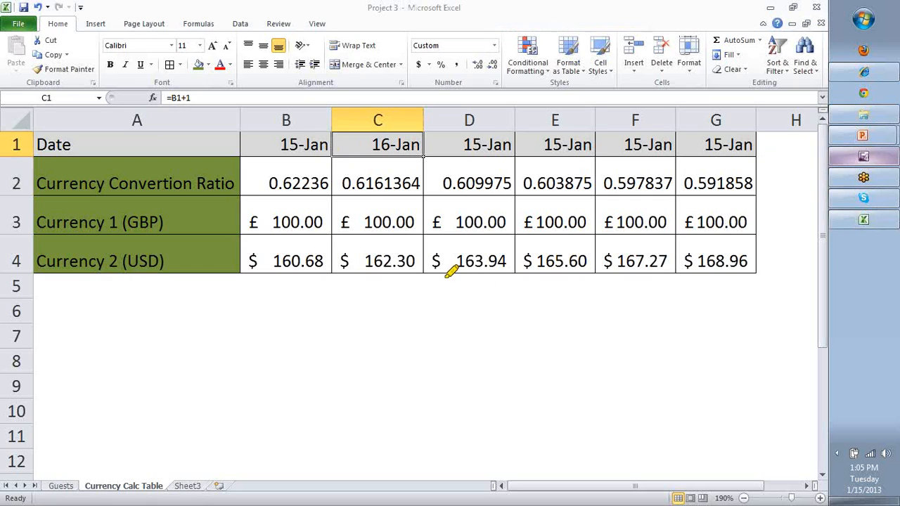
{"action": "mouse_move", "coordinate": [395, 138]}
{"action": "left_mouse_down"}
{"action": "mouse_move", "coordinate": [392, 360]}
{"action": "mouse_move", "coordinate": [354, 304]}
{"action": "left_mouse_up"}
{"action": "left_click_drag", "start_coordinate": [417, 410], "coordinate": [410, 431]}
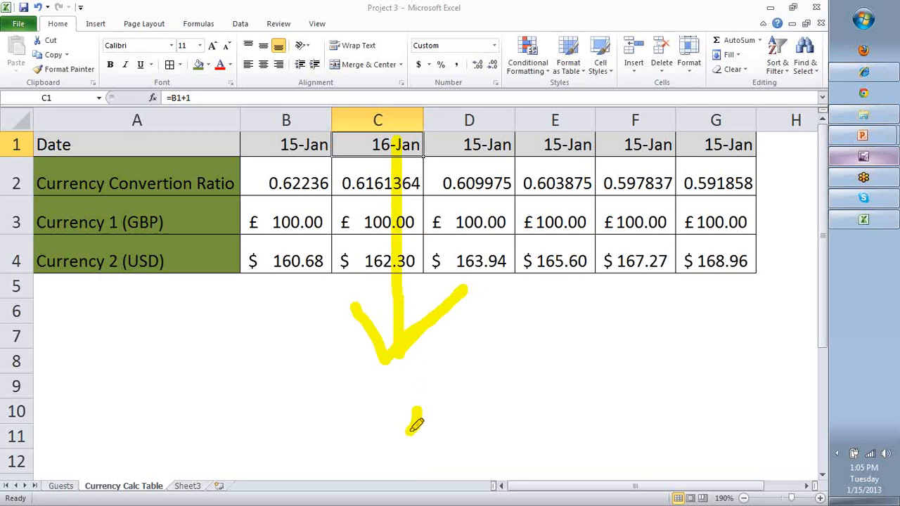
{"action": "left_click_drag", "start_coordinate": [345, 378], "coordinate": [383, 415]}
{"action": "left_click_drag", "start_coordinate": [384, 380], "coordinate": [331, 429]}
{"action": "left_click_drag", "start_coordinate": [421, 385], "coordinate": [450, 406]}
{"action": "left_click_drag", "start_coordinate": [465, 384], "coordinate": [452, 431]}
{"action": "mouse_move", "coordinate": [508, 380]}
{"action": "left_mouse_down"}
{"action": "mouse_move", "coordinate": [346, 358]}
{"action": "mouse_move", "coordinate": [508, 400]}
{"action": "mouse_move", "coordinate": [475, 355]}
{"action": "left_mouse_up"}
{"action": "mouse_move", "coordinate": [529, 366]}
{"action": "left_mouse_down"}
{"action": "mouse_move", "coordinate": [611, 348]}
{"action": "mouse_move", "coordinate": [628, 361]}
{"action": "mouse_move", "coordinate": [583, 403]}
{"action": "left_mouse_up"}
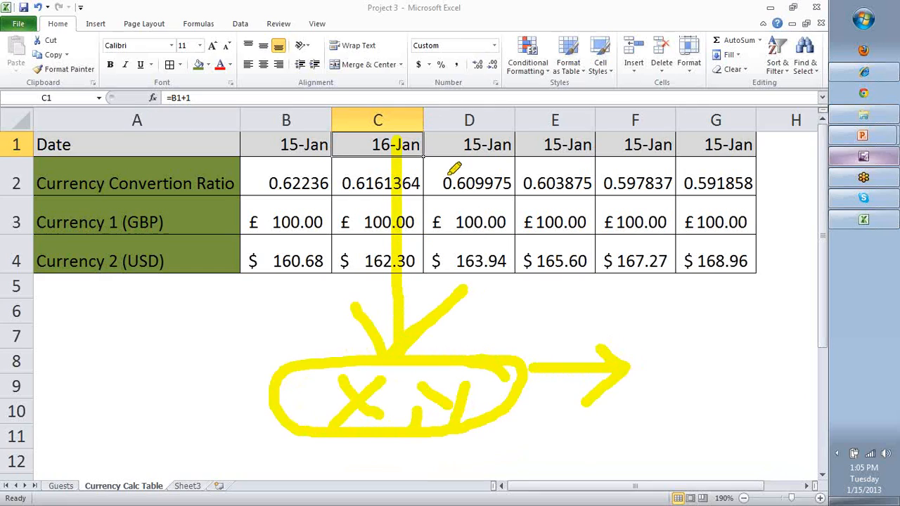
{"action": "mouse_move", "coordinate": [443, 111]}
{"action": "left_mouse_down"}
{"action": "mouse_move", "coordinate": [331, 116]}
{"action": "mouse_move", "coordinate": [394, 195]}
{"action": "mouse_move", "coordinate": [443, 106]}
{"action": "left_mouse_up"}
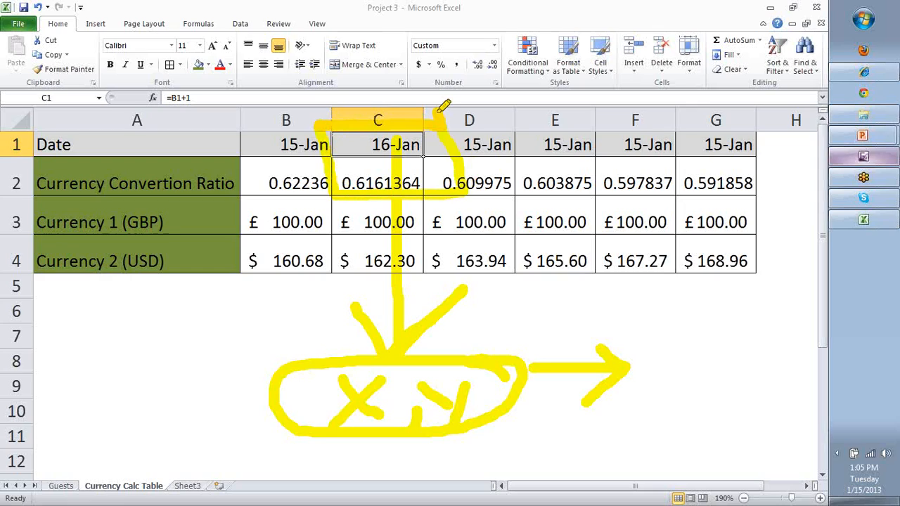
{"action": "mouse_move", "coordinate": [538, 387]}
{"action": "left_mouse_down"}
{"action": "mouse_move", "coordinate": [545, 246]}
{"action": "mouse_move", "coordinate": [514, 200]}
{"action": "mouse_move", "coordinate": [573, 181]}
{"action": "mouse_move", "coordinate": [598, 199]}
{"action": "left_mouse_up"}
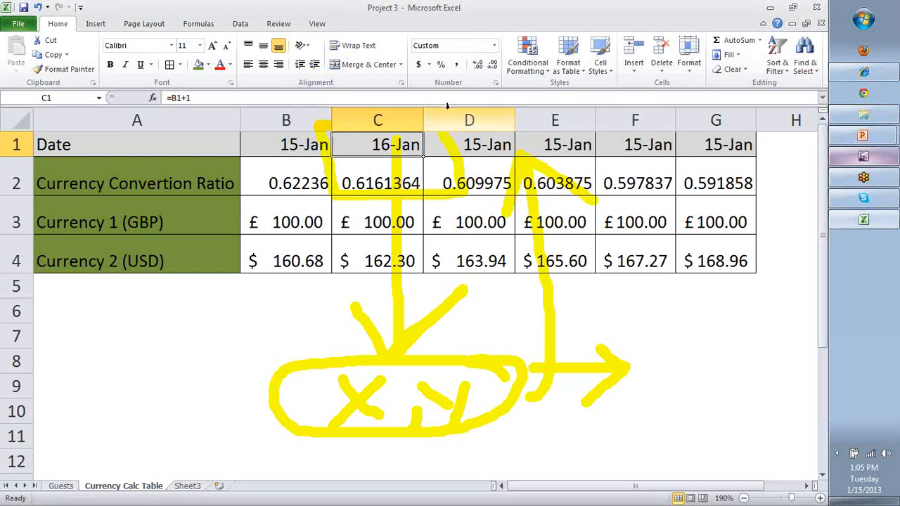
Try showing the dates in C1 and B1 as serial numbers with the comma style, and undo both format changes.
{"action": "left_click", "coordinate": [456, 65]}
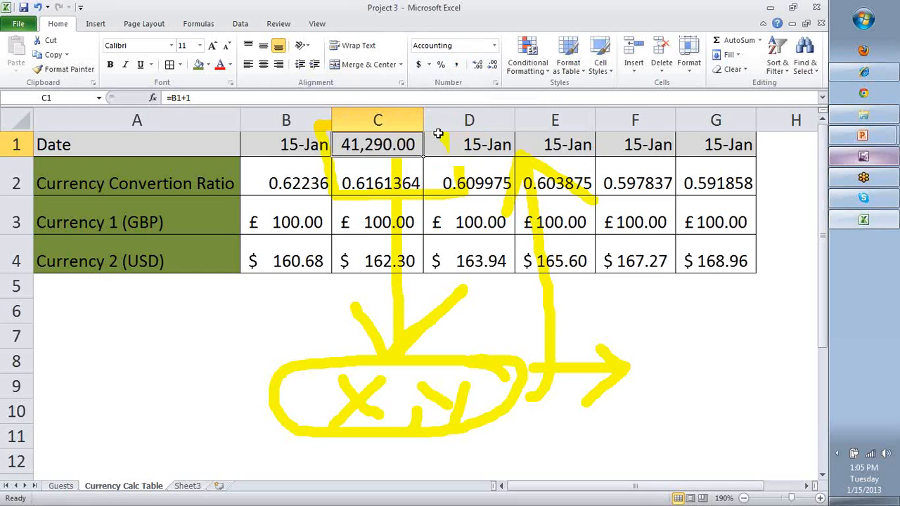
{"action": "left_click", "coordinate": [298, 140]}
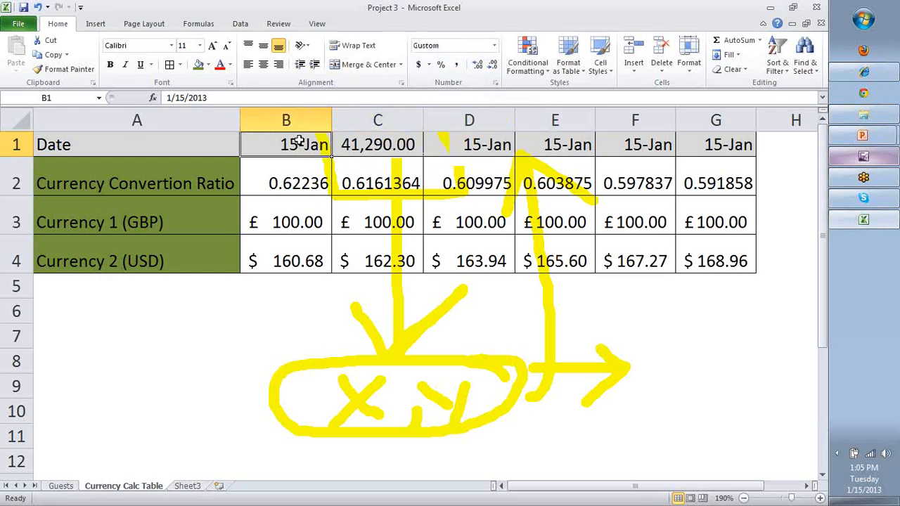
{"action": "left_click", "coordinate": [457, 65]}
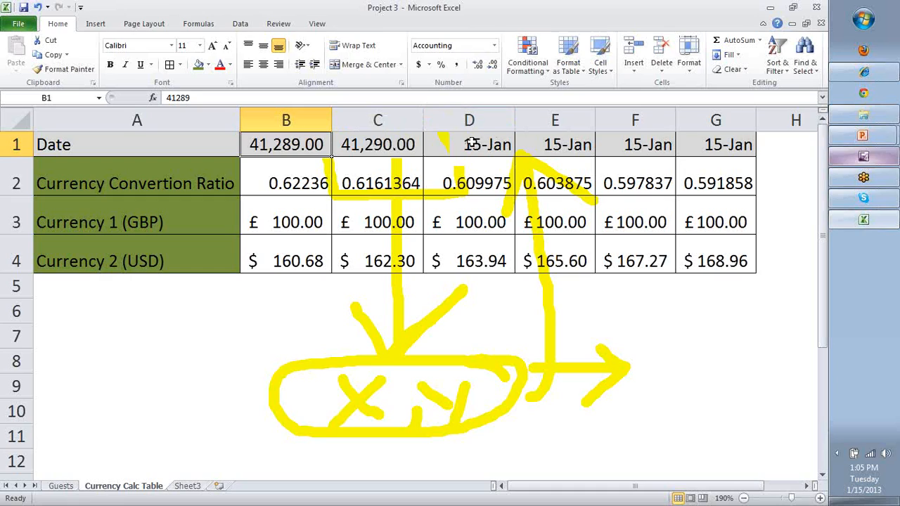
{"action": "key", "text": "ctrl+z"}
{"action": "key", "text": "ctrl+z"}
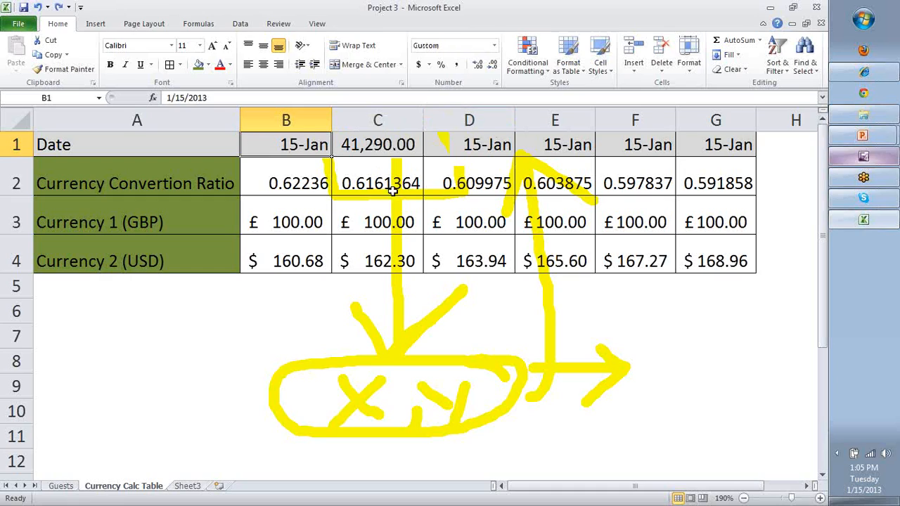
Copy the next-day date formula from C1 into D1:G1.
{"action": "key", "text": "ctrl+c"}
{"action": "left_click_drag", "start_coordinate": [428, 144], "coordinate": [749, 145]}
{"action": "key", "text": "ctrl+v"}
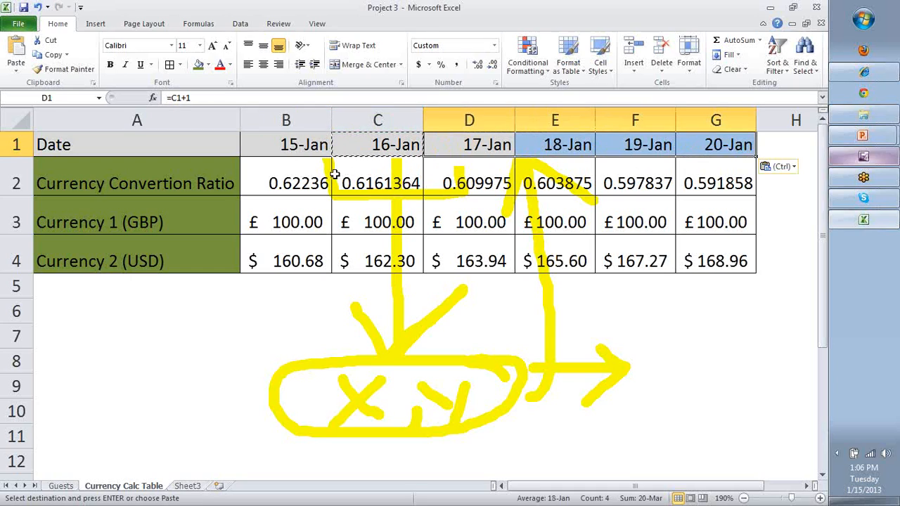
{"action": "key", "text": "Escape"}
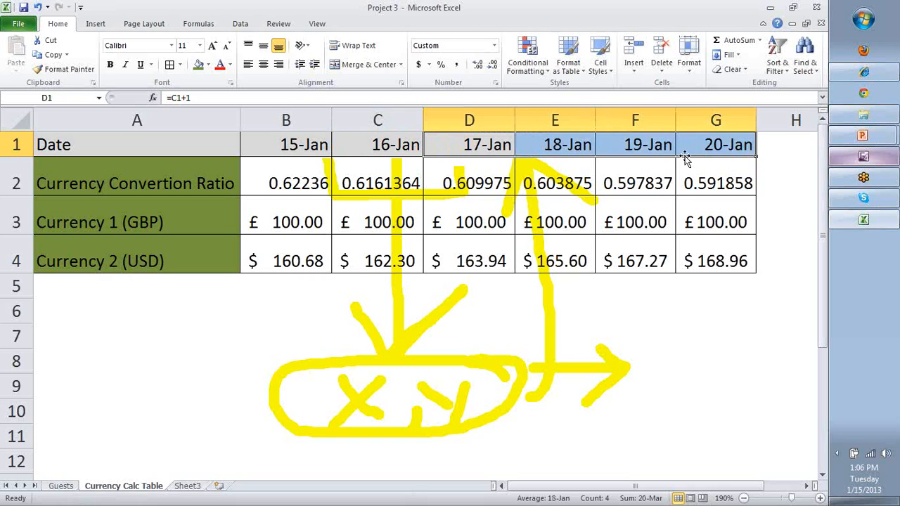
Extend the table by one more day by copying G1:G4 into column H.
{"action": "left_click_drag", "start_coordinate": [731, 145], "coordinate": [733, 254]}
{"action": "key", "text": "ctrl+c"}
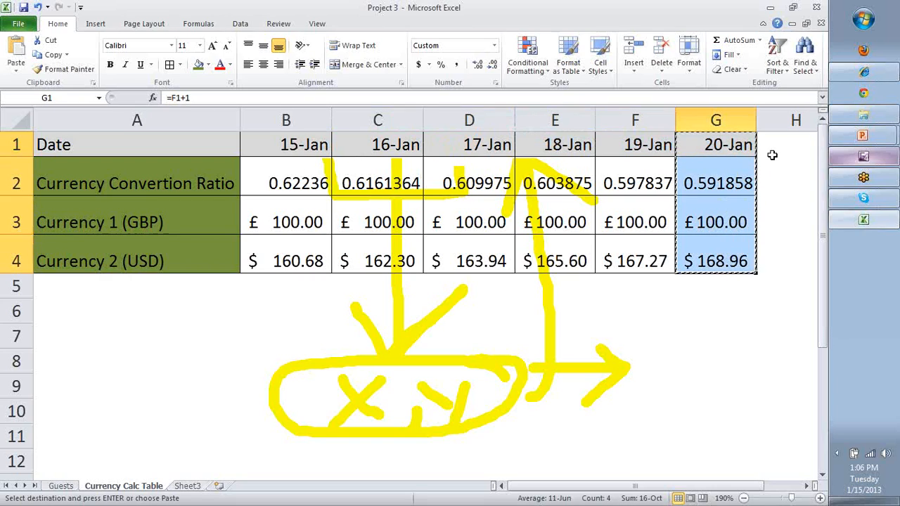
{"action": "left_click", "coordinate": [786, 145]}
{"action": "key", "text": "ctrl+v"}
{"action": "left_click", "coordinate": [492, 159]}
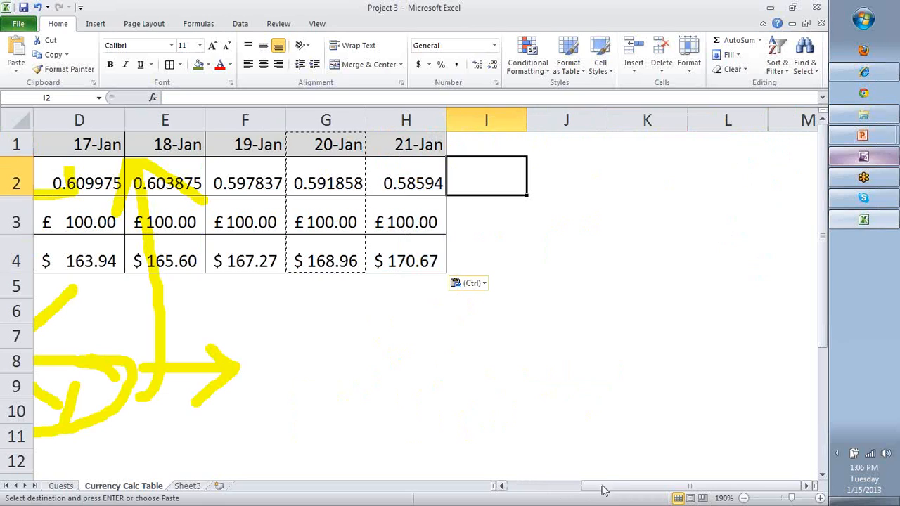
{"action": "left_click", "coordinate": [744, 498]}
{"action": "left_click_drag", "start_coordinate": [604, 486], "coordinate": [566, 487]}
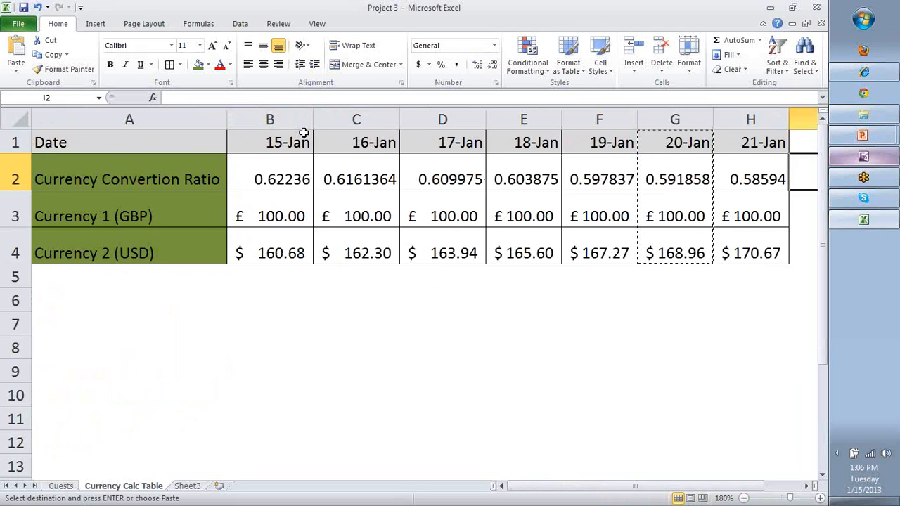
Examine the conversion ratio formulas across B2 to H2 and the USD formula for the last day in H4.
{"action": "left_click", "coordinate": [285, 174]}
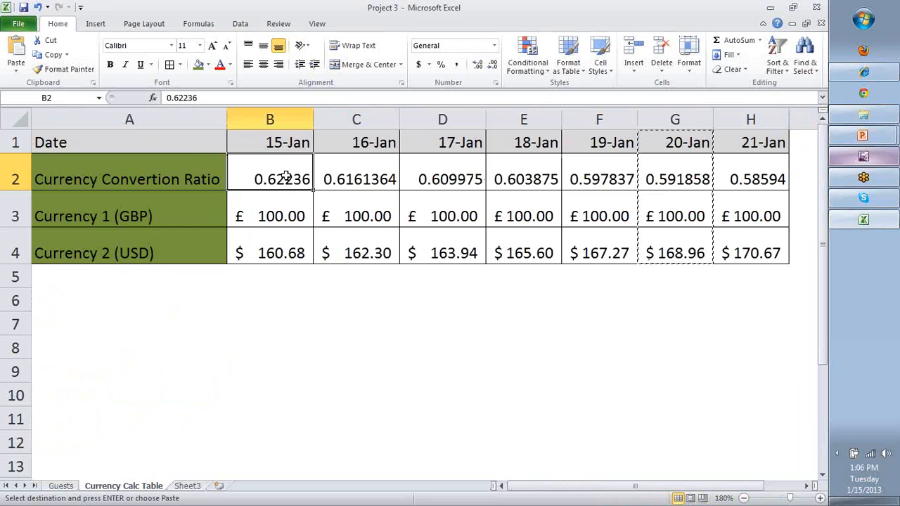
{"action": "left_click", "coordinate": [348, 176]}
{"action": "left_click", "coordinate": [454, 174]}
{"action": "left_click", "coordinate": [502, 175]}
{"action": "left_click", "coordinate": [597, 174]}
{"action": "left_click", "coordinate": [649, 169]}
{"action": "left_click", "coordinate": [775, 173]}
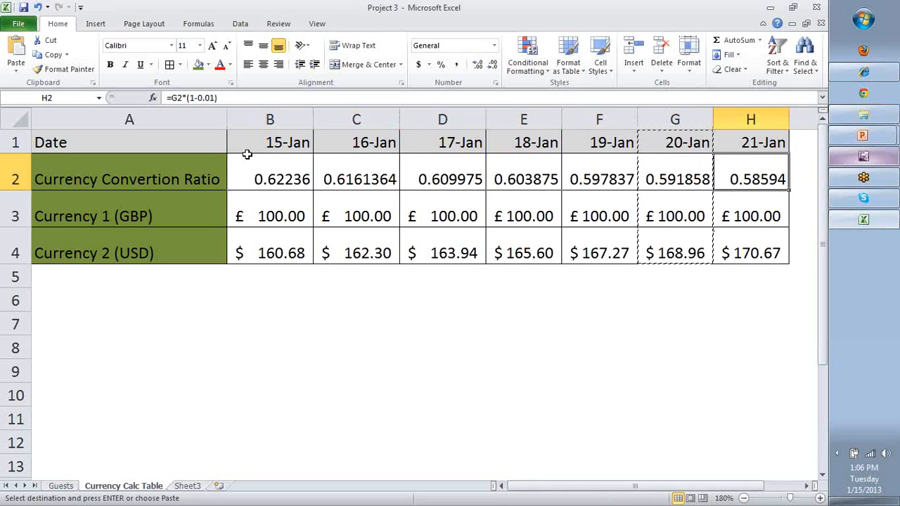
{"action": "left_click", "coordinate": [298, 140]}
{"action": "left_click_drag", "start_coordinate": [298, 140], "coordinate": [752, 247]}
{"action": "left_click", "coordinate": [753, 250]}
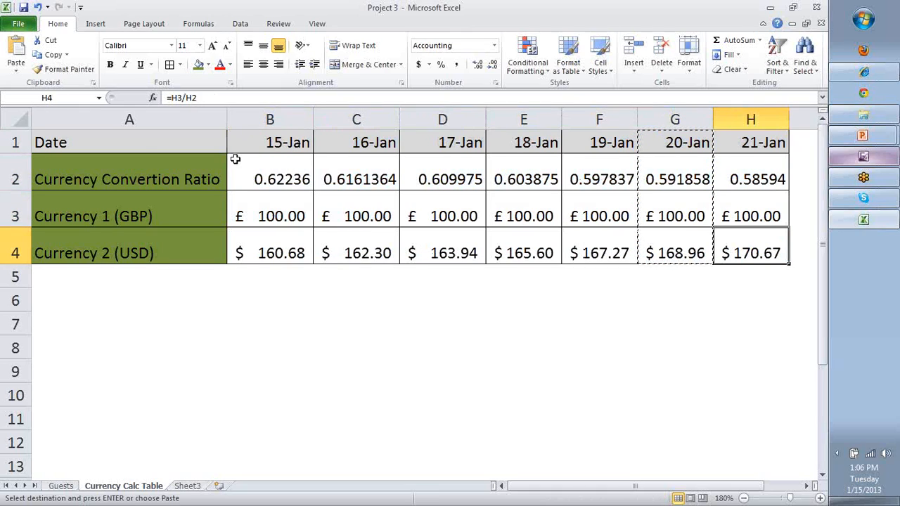
{"action": "left_click", "coordinate": [132, 213]}
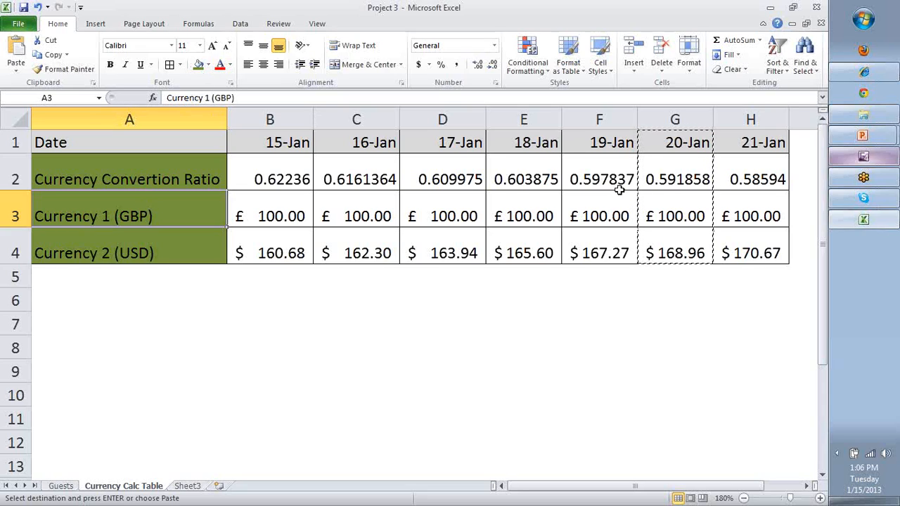
{"action": "left_click", "coordinate": [740, 252]}
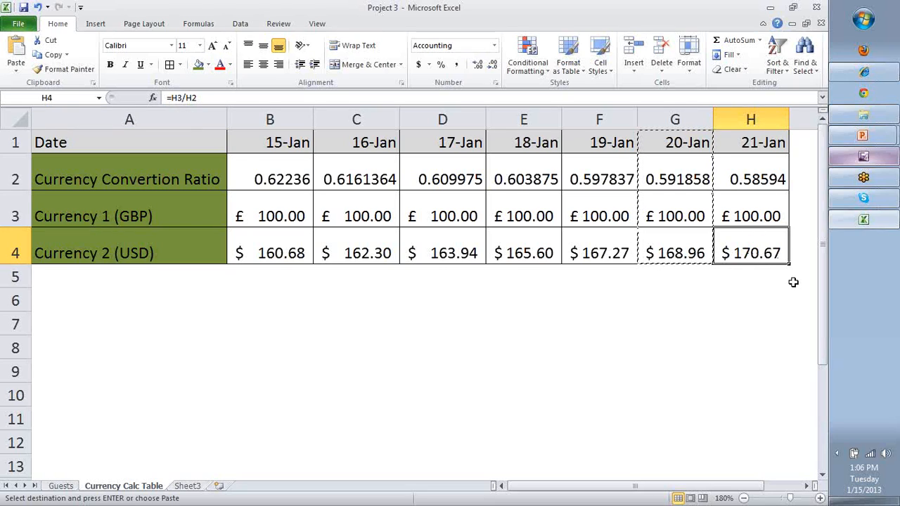
Change the conversion ratio formula in C2 to =B2*(1+0.01), a daily increase of one percent.
{"action": "left_click", "coordinate": [347, 144]}
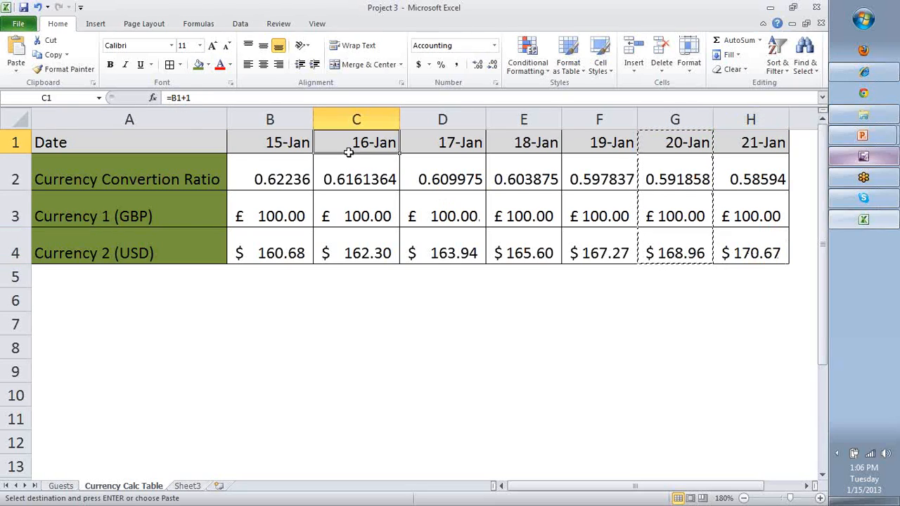
{"action": "left_click", "coordinate": [361, 172]}
{"action": "left_click", "coordinate": [200, 99]}
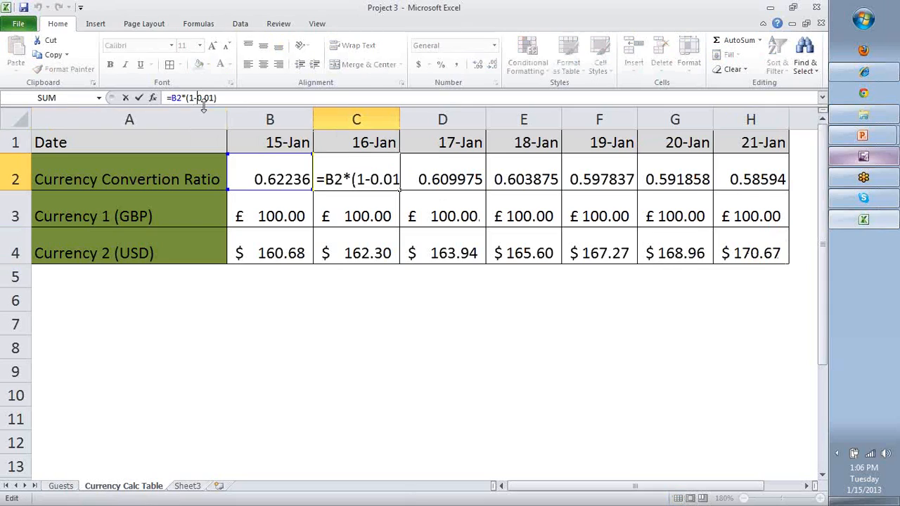
{"action": "key", "text": "BackSpace"}
{"action": "type", "text": "+"}
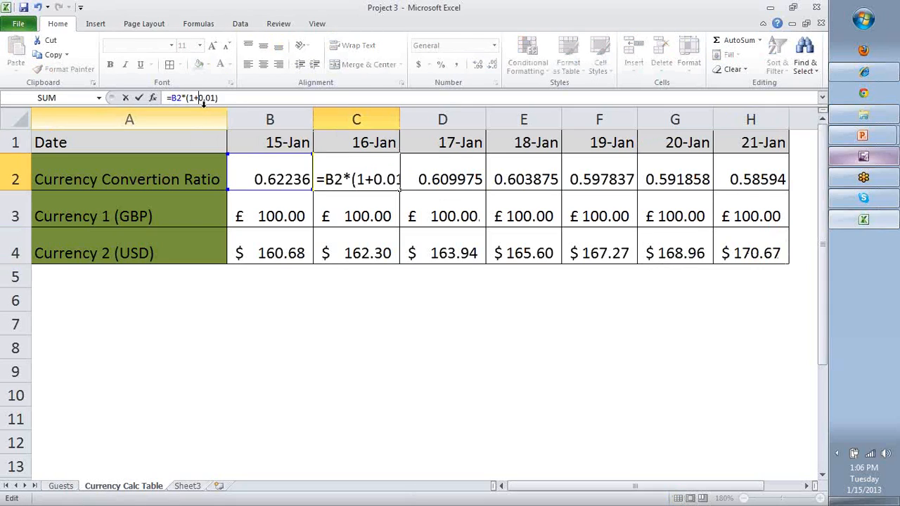
{"action": "key", "text": "Return"}
Copy the revised conversion ratio formula from C2 into D2:H2.
{"action": "key", "text": "Up"}
{"action": "key", "text": "ctrl+c"}
{"action": "key", "text": "Right"}
{"action": "key", "text": "shift+Right"}
{"action": "key", "text": "shift+Right"}
{"action": "key", "text": "shift+Right"}
{"action": "key", "text": "shift+Right"}
{"action": "key", "text": "ctrl+v"}
{"action": "key", "text": "Down"}
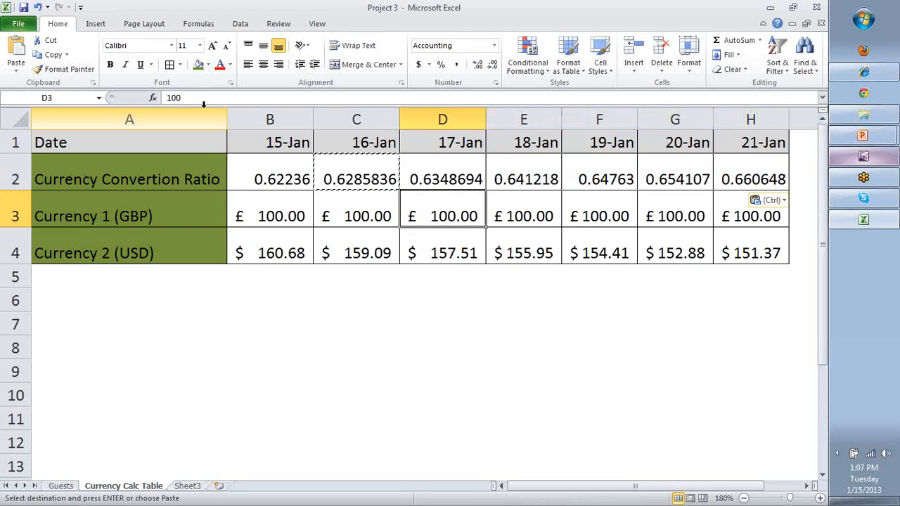
Enter the row label "Difference between days" in A5, below Currency 2 (USD).
{"action": "left_click", "coordinate": [739, 241]}
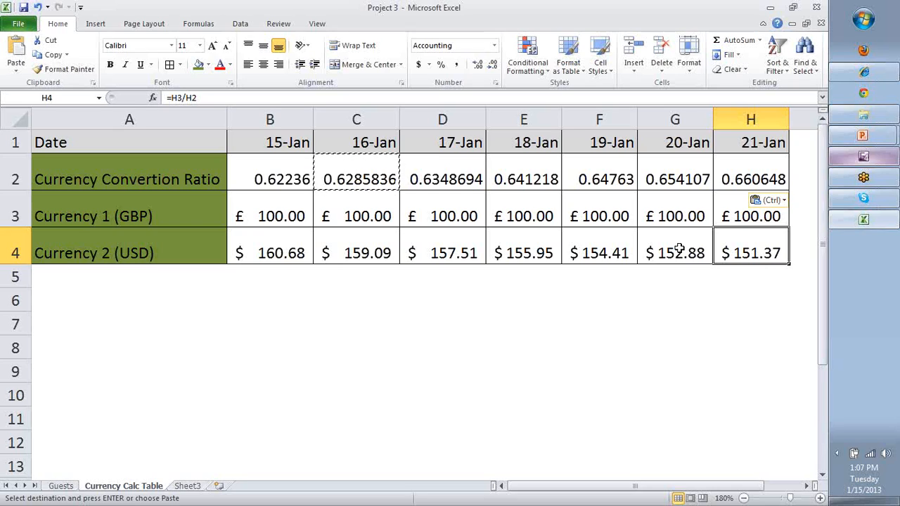
{"action": "key", "text": "Down"}
{"action": "key", "text": "Left"}
{"action": "key", "text": "Left"}
{"action": "key", "text": "Left"}
{"action": "key", "text": "Left"}
{"action": "key", "text": "Left"}
{"action": "key", "text": "Left"}
{"action": "key", "text": "Left"}
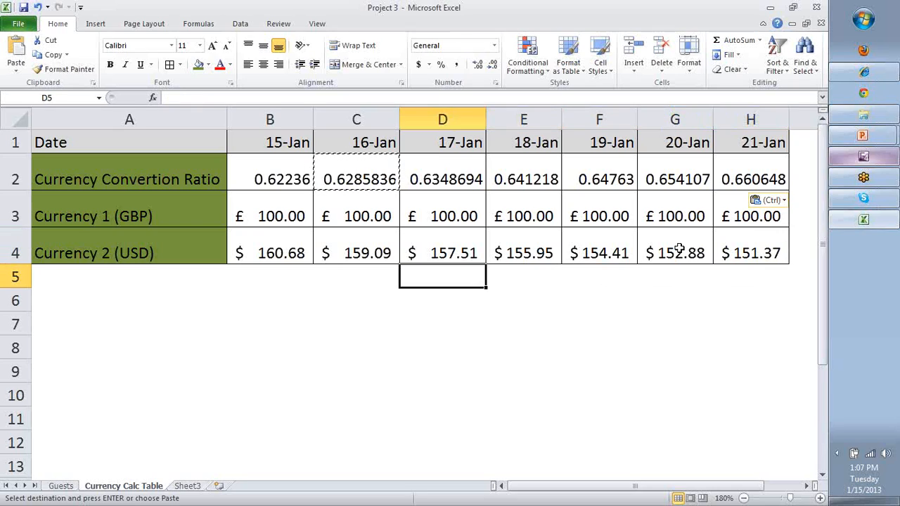
{"action": "type", "text": "Differen ce"}
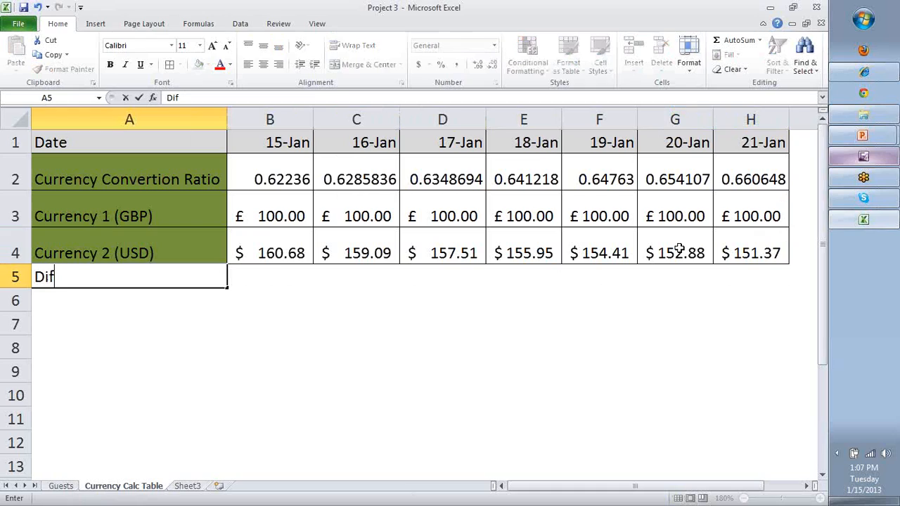
{"action": "key", "text": "BackSpace"}
{"action": "key", "text": "BackSpace"}
{"action": "key", "text": "BackSpace"}
{"action": "type", "text": "ce t"}
{"action": "key", "text": "BackSpace"}
{"action": "type", "text": "between days"}
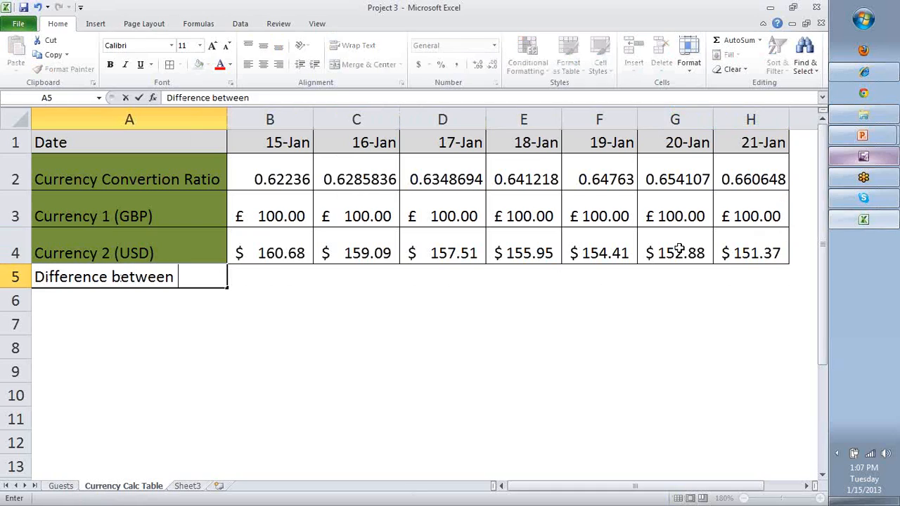
{"action": "key", "text": "Return"}
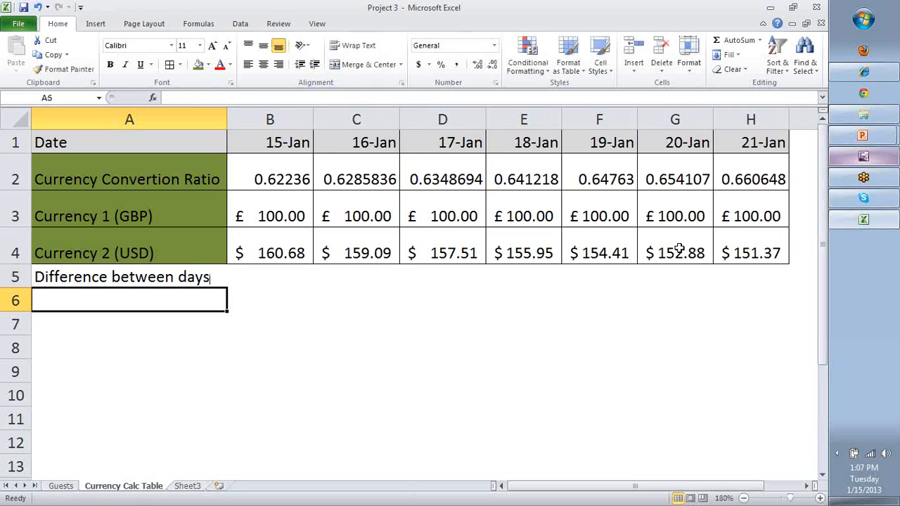
{"action": "key", "text": "Up"}
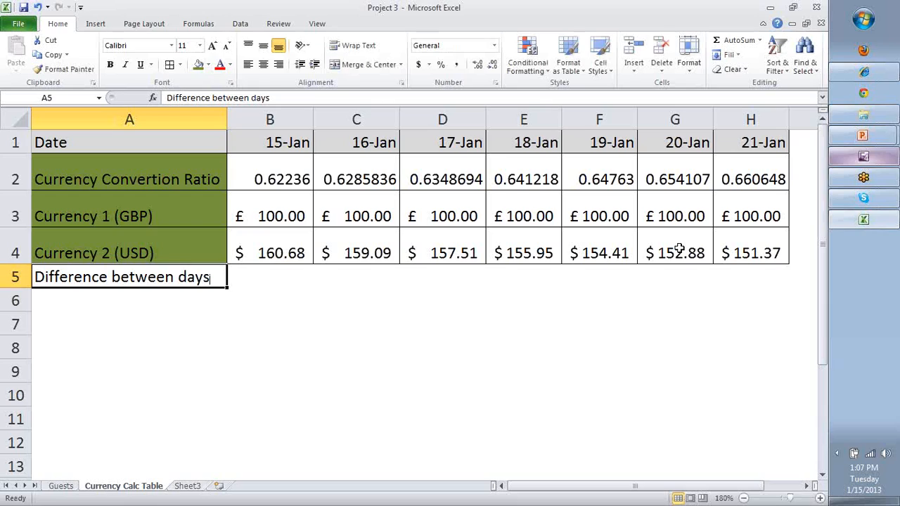
{"action": "left_click", "coordinate": [837, 25]}
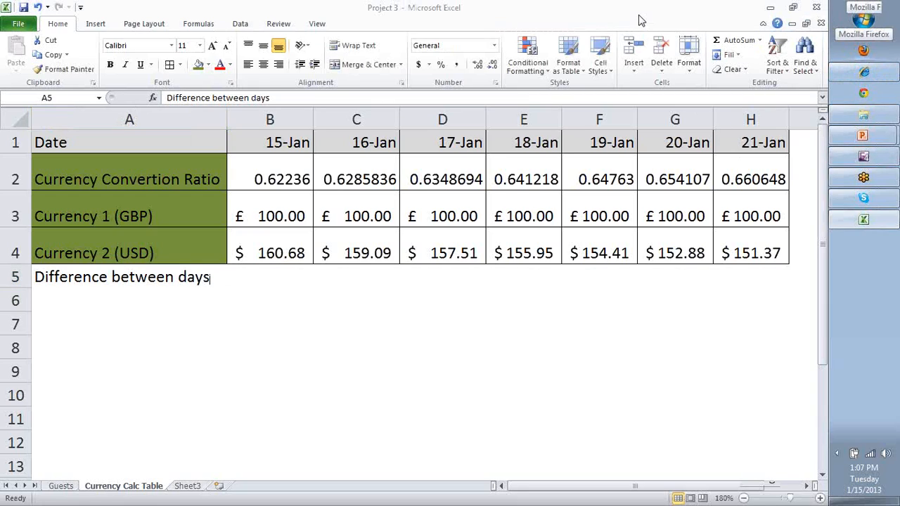
{"action": "left_click", "coordinate": [149, 276]}
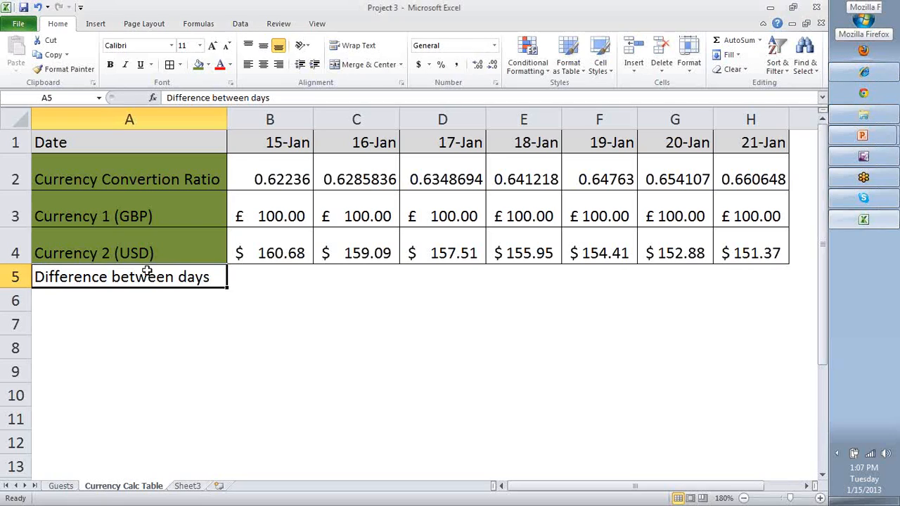
Enter the formula =B4-C4 in C5 to get the USD difference between the first two days.
{"action": "left_click", "coordinate": [286, 277]}
{"action": "left_click", "coordinate": [351, 276]}
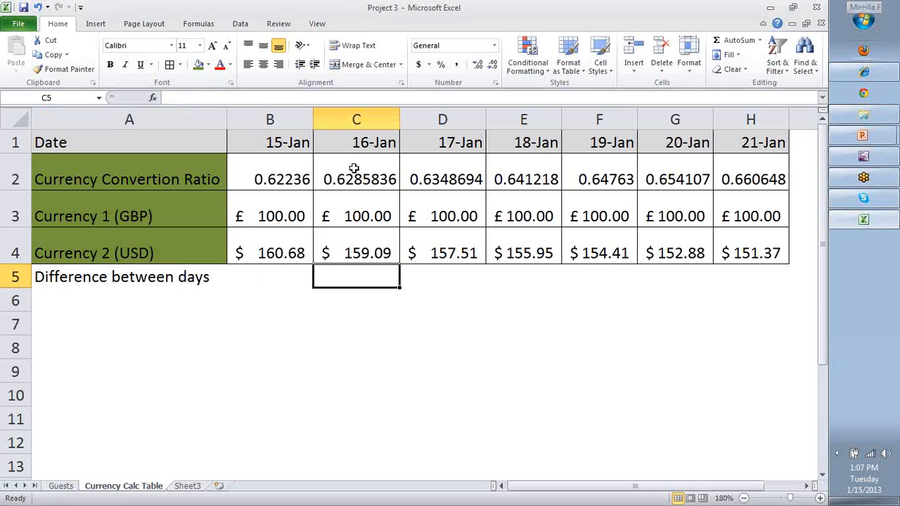
{"action": "left_click", "coordinate": [290, 214]}
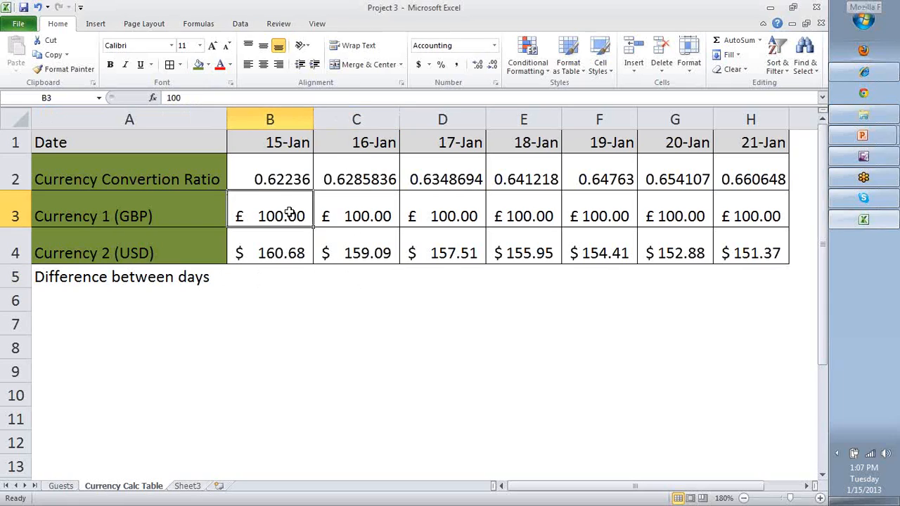
{"action": "left_click", "coordinate": [352, 282]}
{"action": "type", "text": "="}
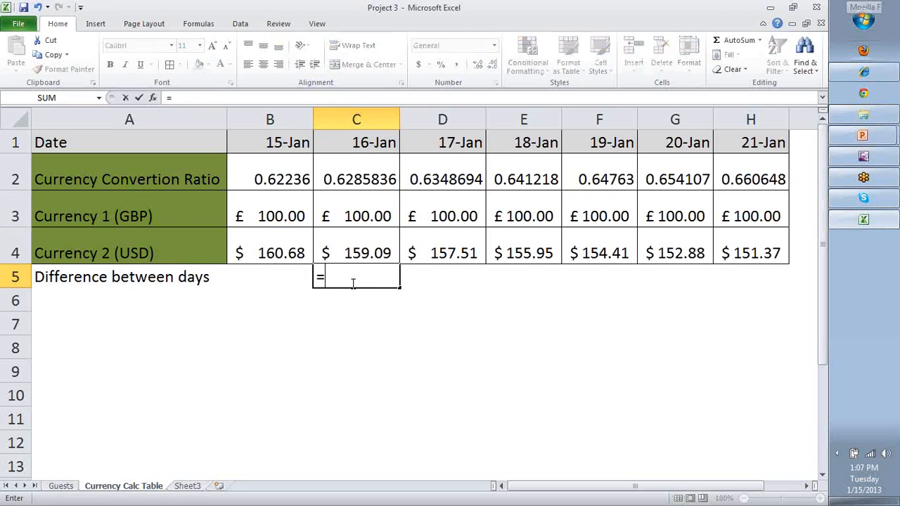
{"action": "key", "text": "Up"}
{"action": "key", "text": "Left"}
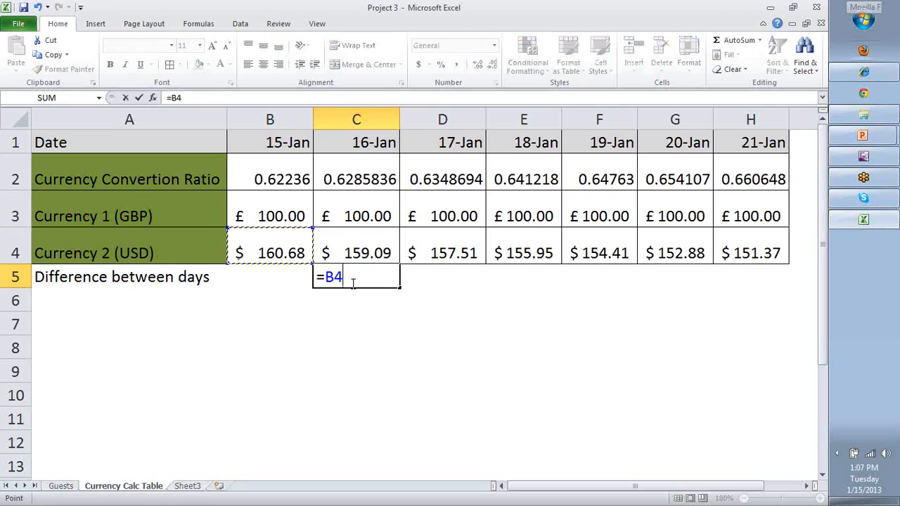
{"action": "type", "text": "-"}
{"action": "key", "text": "Up"}
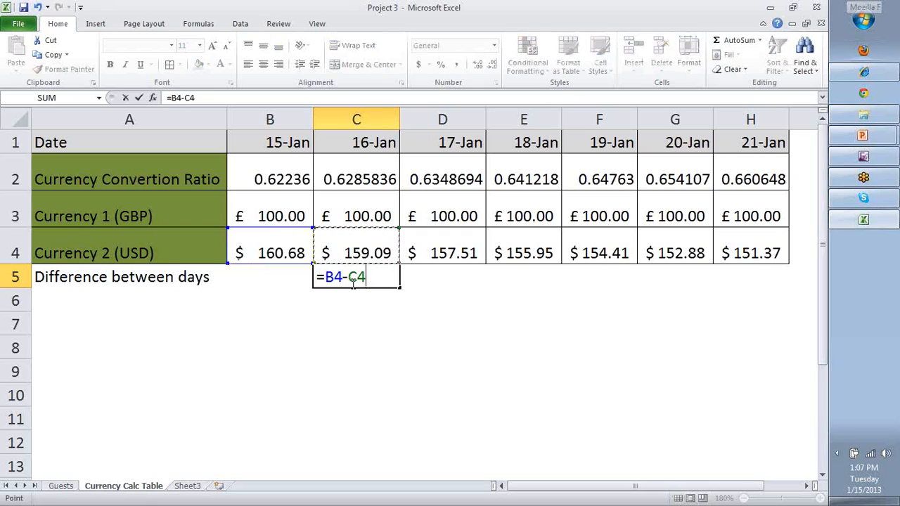
{"action": "key", "text": "Return"}
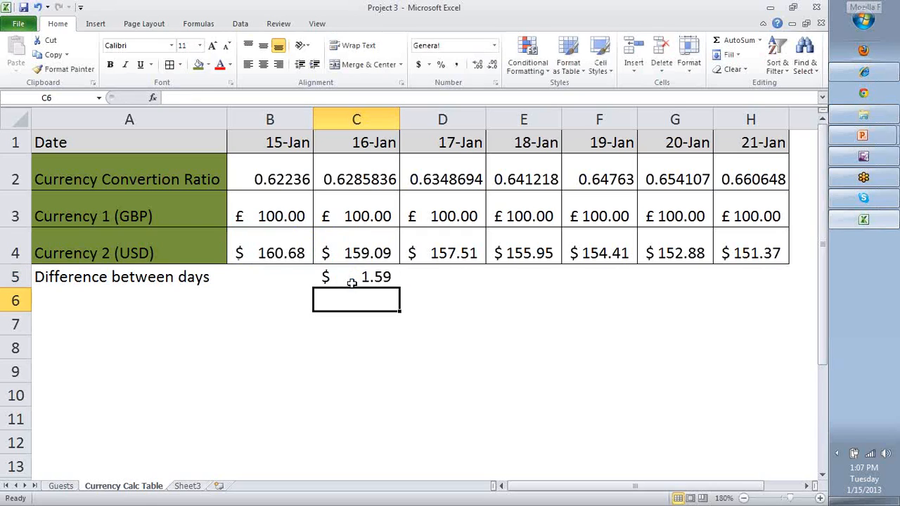
Check C5 against the USD amounts in B4 and C4 and copy its formula into D5:H5.
{"action": "left_click", "coordinate": [352, 282]}
{"action": "left_click", "coordinate": [290, 247]}
{"action": "left_click", "coordinate": [345, 244]}
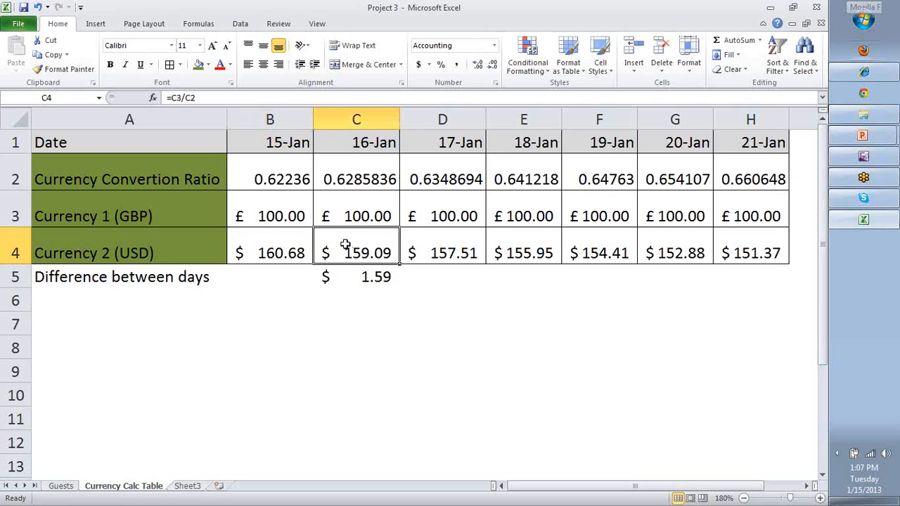
{"action": "left_click", "coordinate": [341, 277]}
{"action": "key", "text": "ctrl+c"}
{"action": "left_click_drag", "start_coordinate": [426, 274], "coordinate": [724, 275]}
{"action": "key", "text": "ctrl+v"}
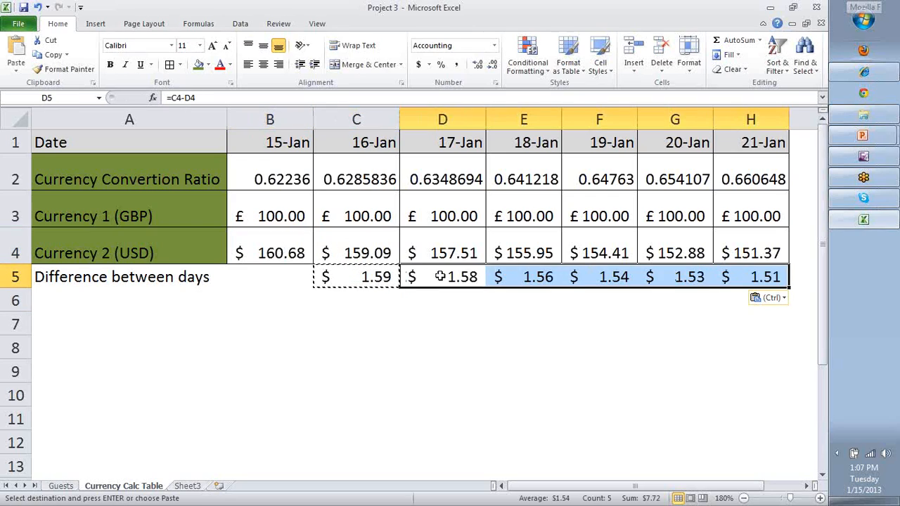
Inspect the copied difference formulas across row 5, including which USD cells the 21-Jan formula in H5 references.
{"action": "left_click", "coordinate": [502, 277]}
{"action": "left_click", "coordinate": [623, 277]}
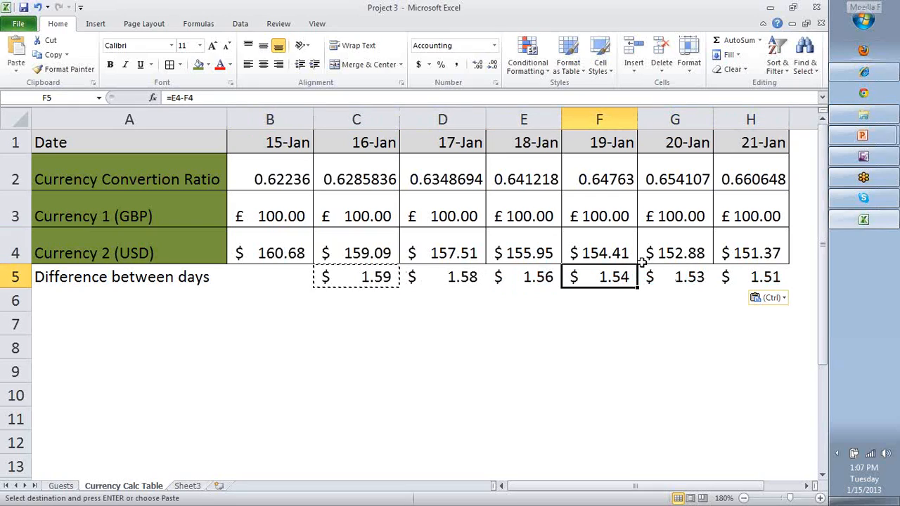
{"action": "left_click", "coordinate": [745, 277]}
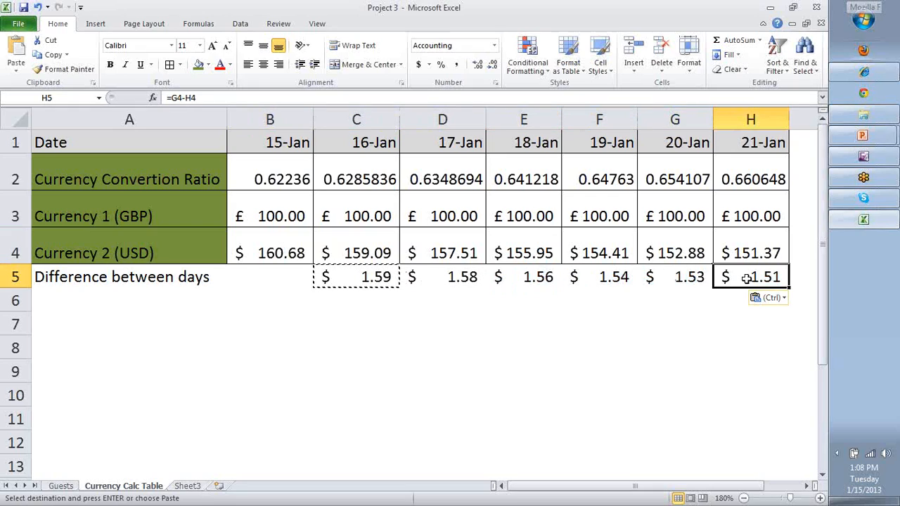
{"action": "double_click", "coordinate": [747, 278]}
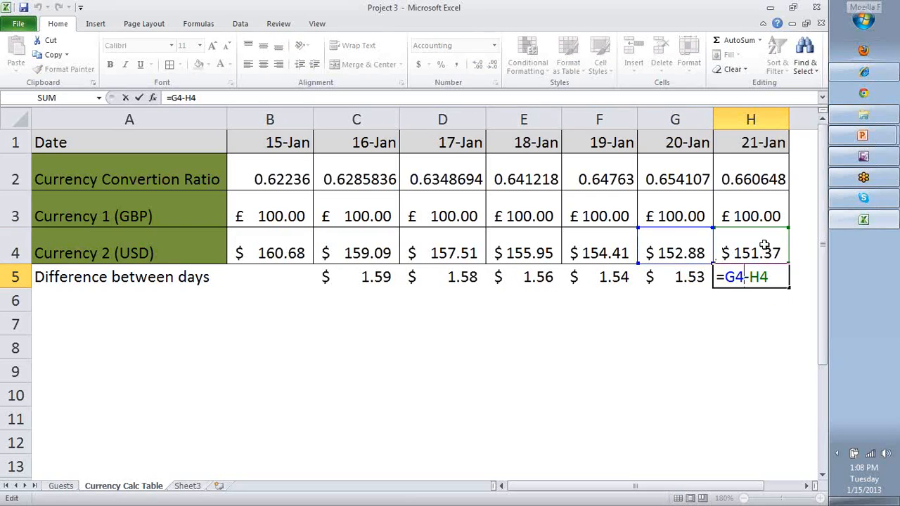
{"action": "key", "text": "Escape"}
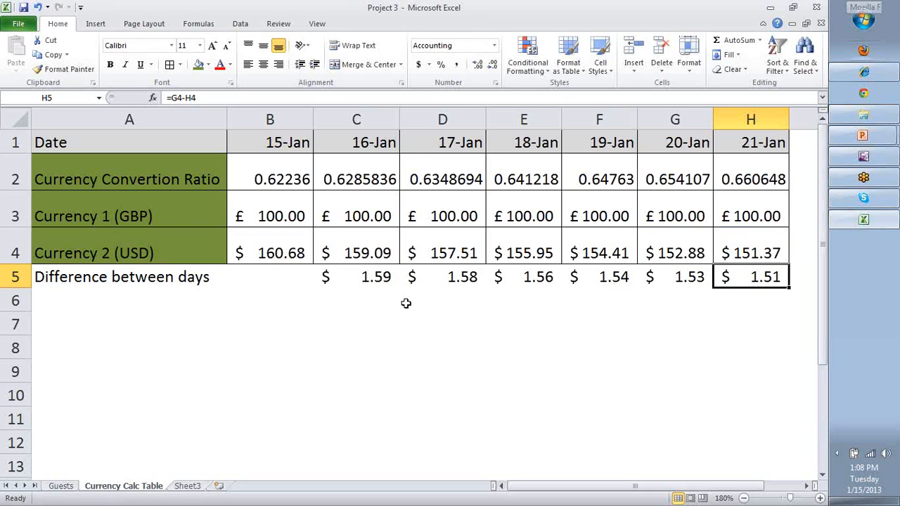
Apply borders to all cells of the "Difference between days" row, A5:H5.
{"action": "left_click_drag", "start_coordinate": [158, 280], "coordinate": [734, 281]}
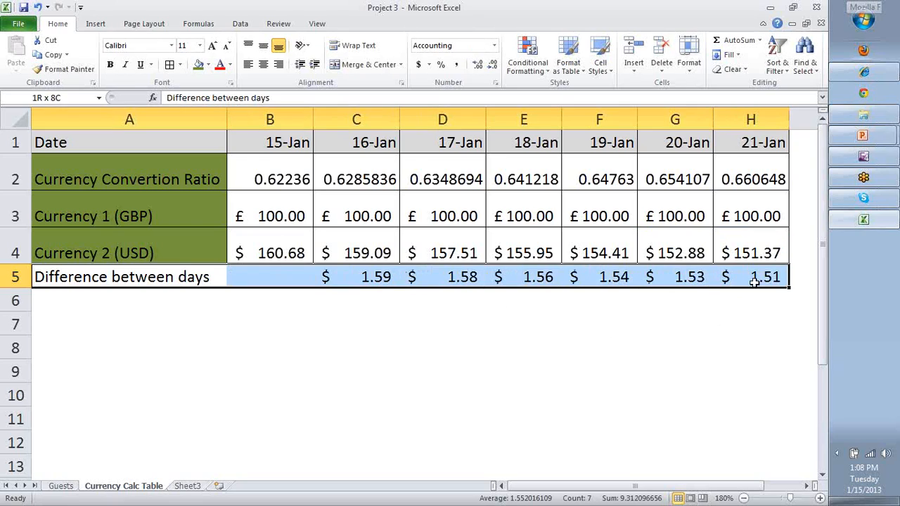
{"action": "left_click", "coordinate": [169, 64]}
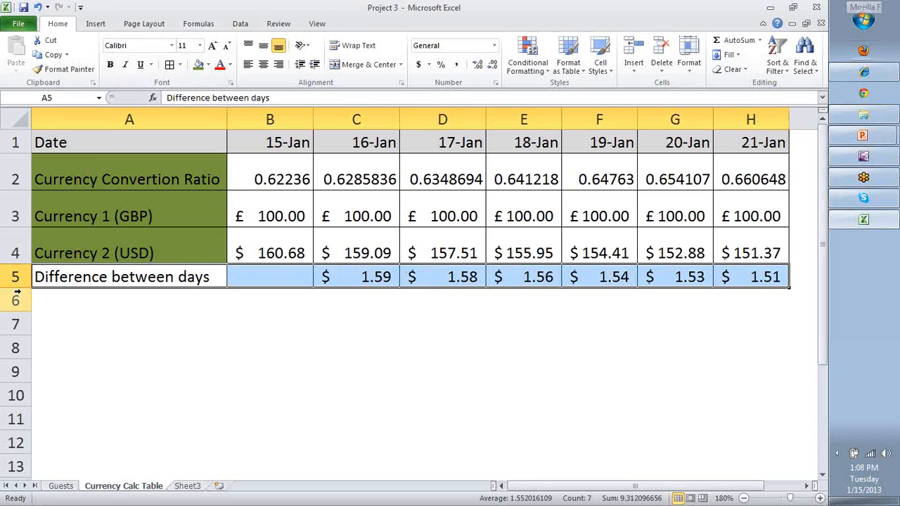
Increase the height of the Difference between days row and duplicate row 5 into row 6.
{"action": "left_click_drag", "start_coordinate": [18, 288], "coordinate": [19, 297]}
{"action": "key", "text": "ctrl+c"}
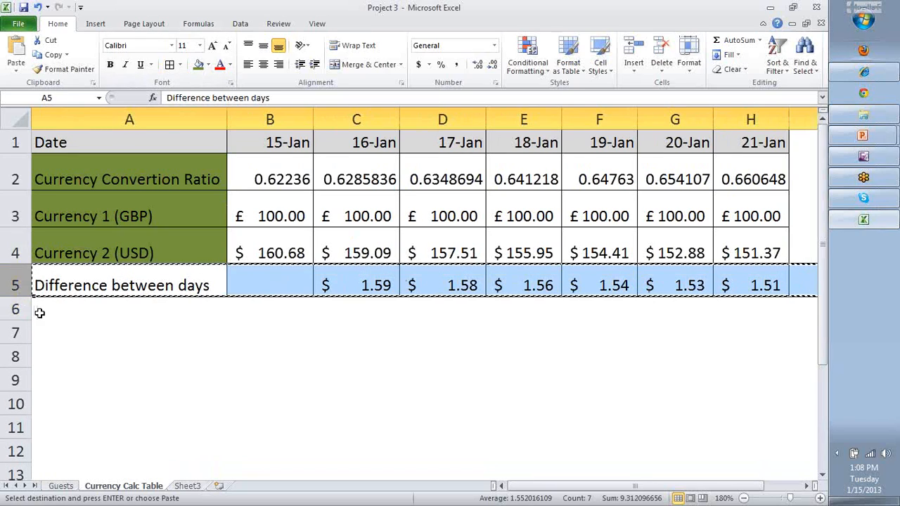
{"action": "left_click", "coordinate": [42, 311]}
{"action": "key", "text": "ctrl+v"}
Change the label in A6 to "Difference from NOW".
{"action": "double_click", "coordinate": [148, 316]}
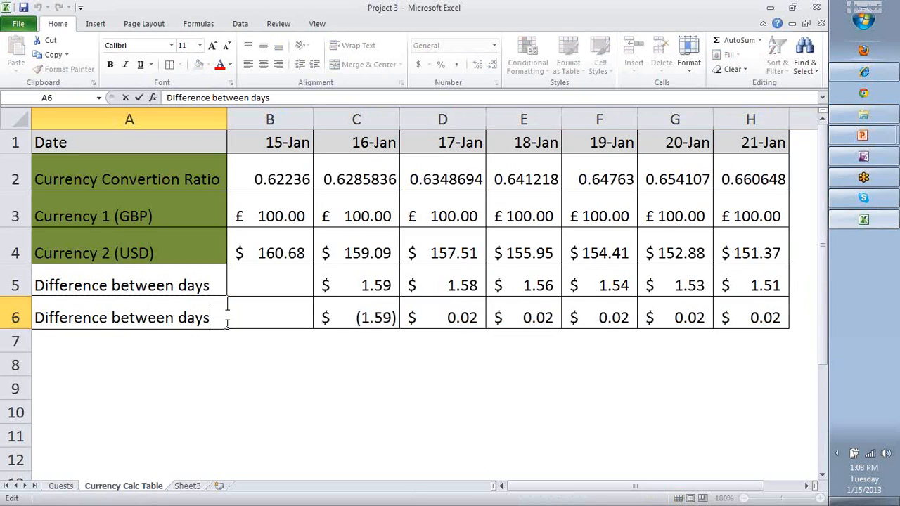
{"action": "key", "text": "shift+Home"}
{"action": "key", "text": "ctrl+shift+Right"}
{"action": "type", "text": "from "}
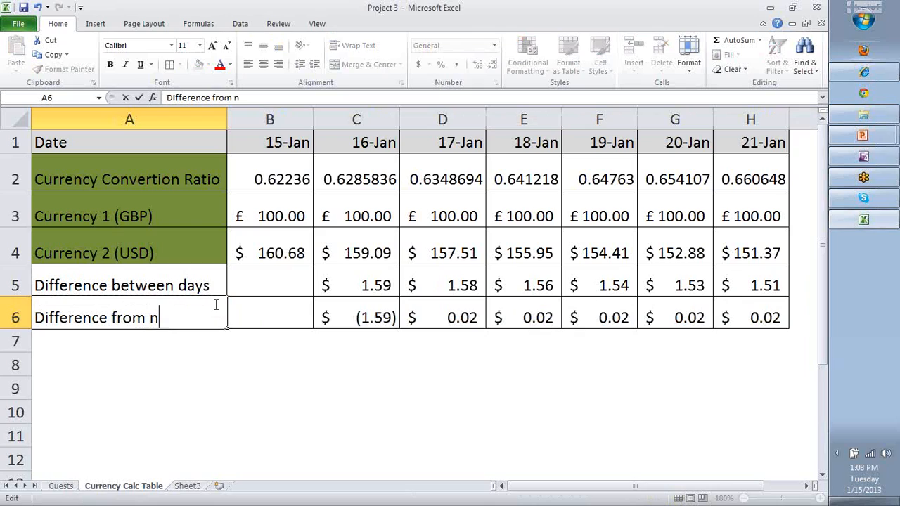
{"action": "type", "text": "NOW"}
{"action": "key", "text": "Return"}
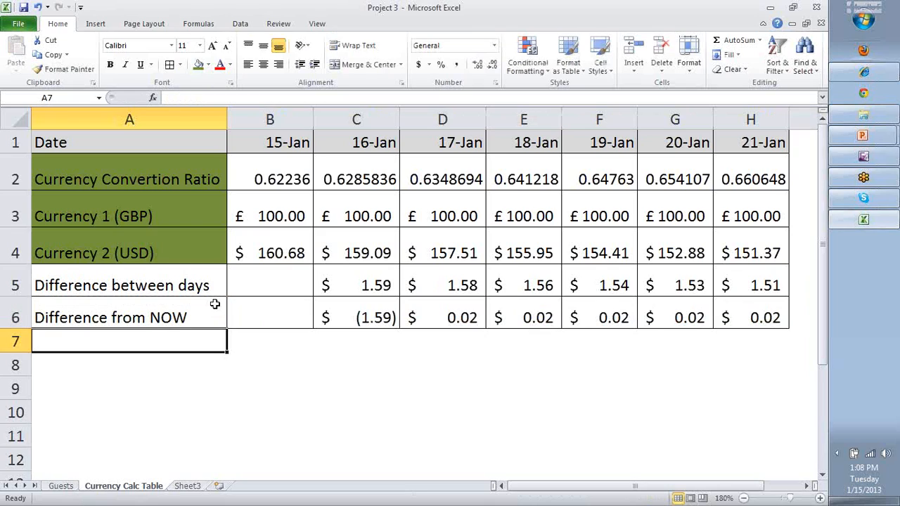
Examine the day-to-day difference formulas across row 5 and the copied formula in H6.
{"action": "left_click", "coordinate": [288, 293]}
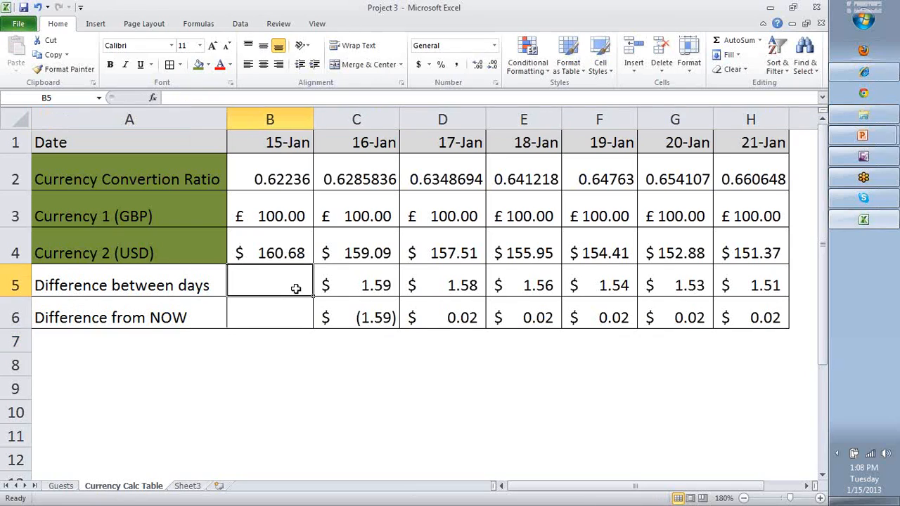
{"action": "left_click", "coordinate": [300, 267]}
{"action": "left_click", "coordinate": [371, 255]}
{"action": "left_click", "coordinate": [367, 283]}
{"action": "left_click", "coordinate": [463, 277]}
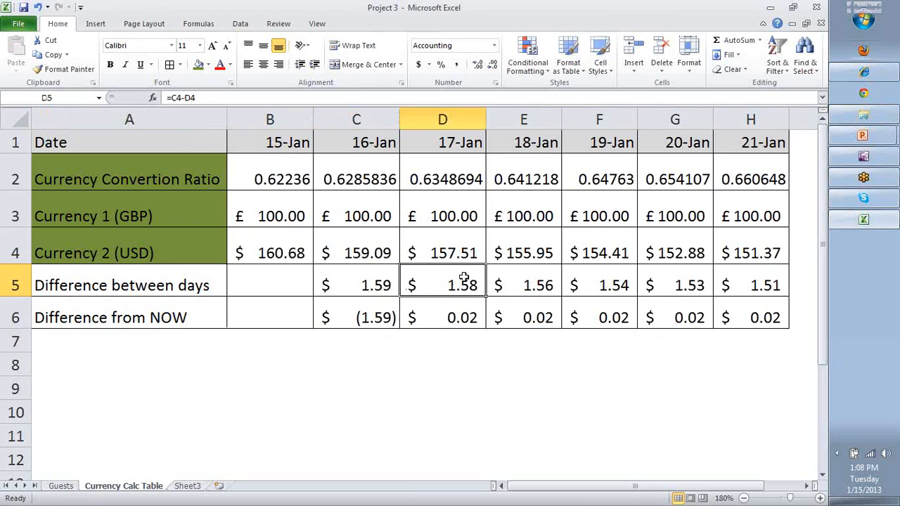
{"action": "left_click", "coordinate": [566, 276]}
{"action": "left_click", "coordinate": [694, 276]}
{"action": "left_click", "coordinate": [726, 276]}
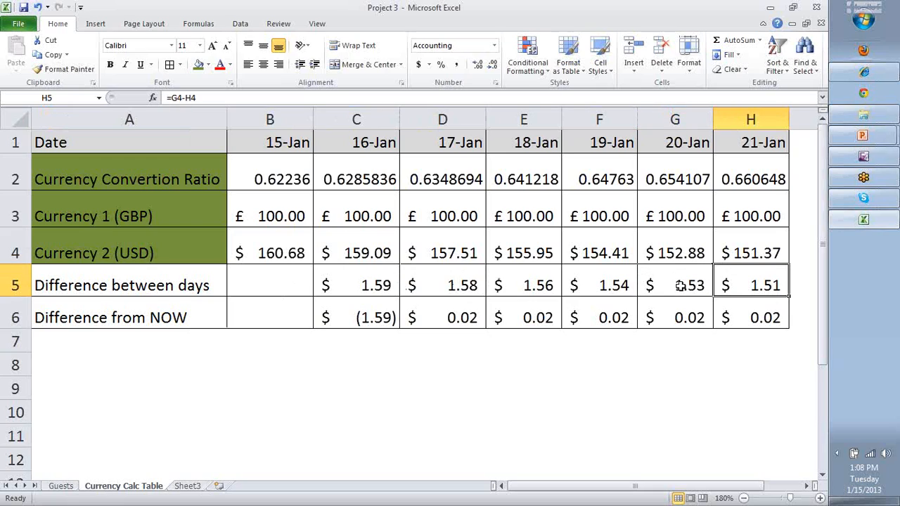
{"action": "left_click_drag", "start_coordinate": [278, 239], "coordinate": [295, 312]}
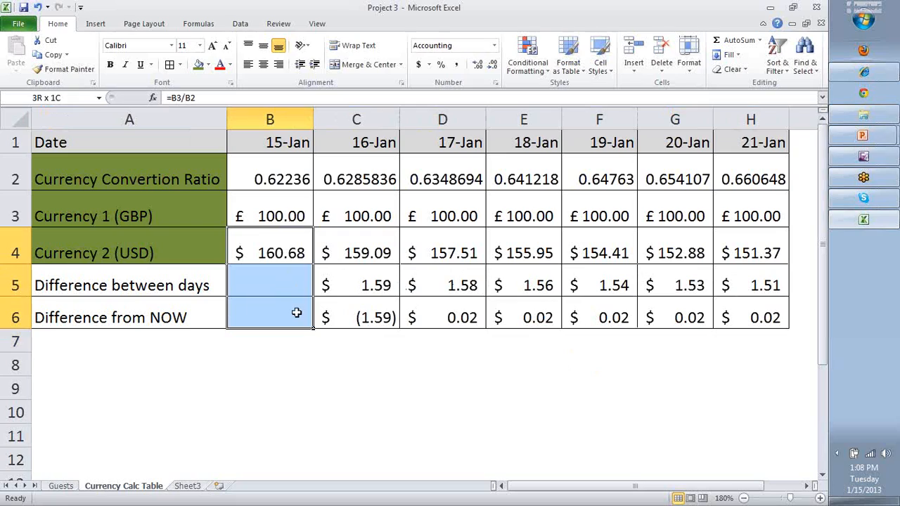
{"action": "left_click", "coordinate": [749, 304]}
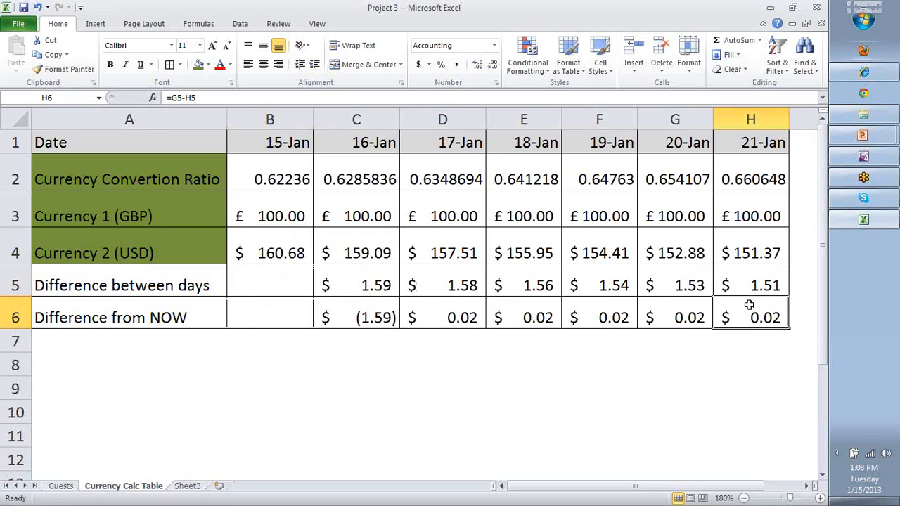
Enter the formula =B4-C4 in C6 for the 16-Jan difference from NOW.
{"action": "left_click", "coordinate": [351, 318]}
{"action": "type", "text": "="}
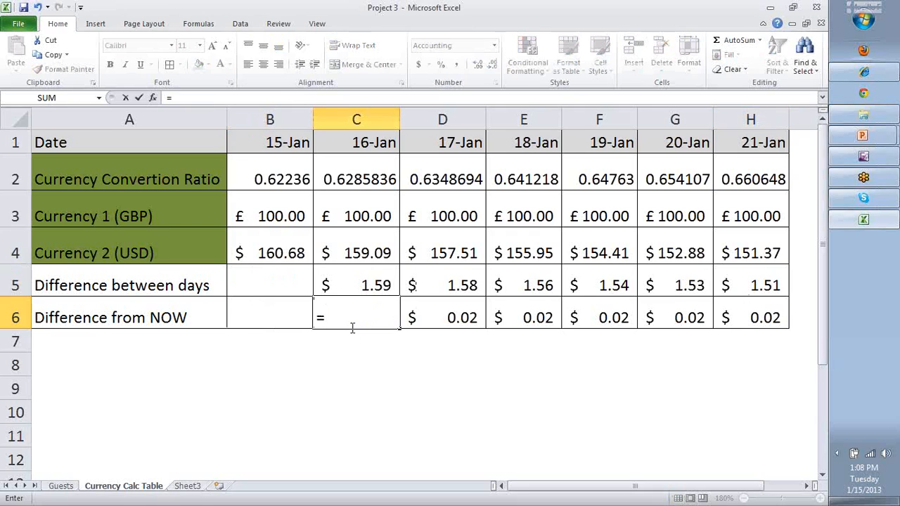
{"action": "left_click", "coordinate": [284, 251]}
{"action": "type", "text": "-"}
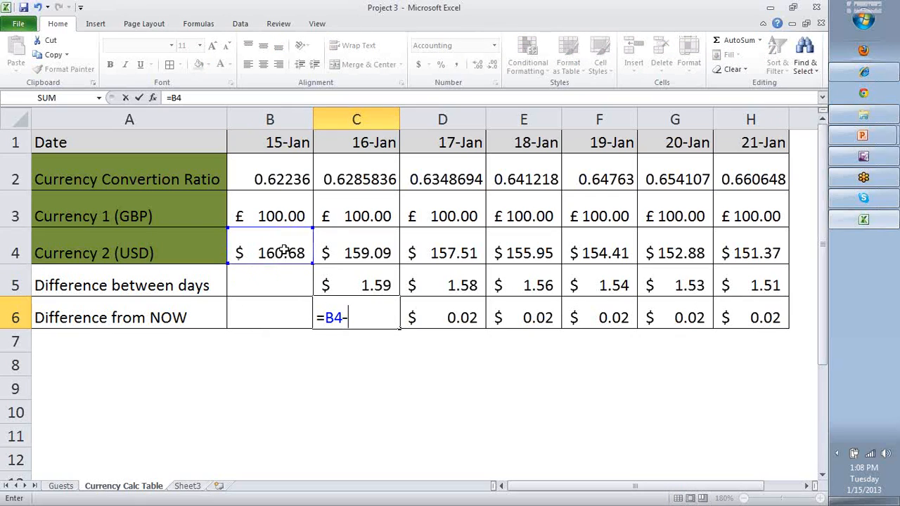
{"action": "left_click", "coordinate": [359, 252]}
{"action": "key", "text": "Return"}
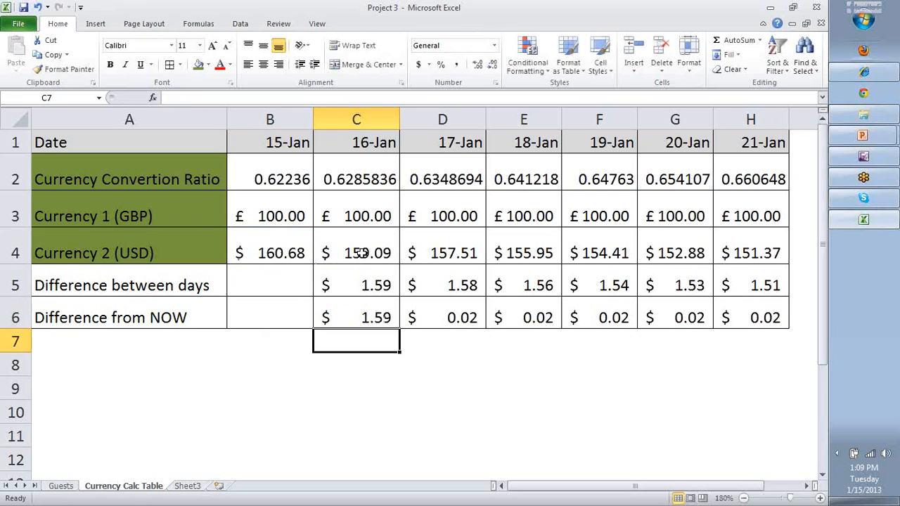
Copy the C6 formula into D6 and edit the copy to =B4-D4.
{"action": "left_click", "coordinate": [358, 316]}
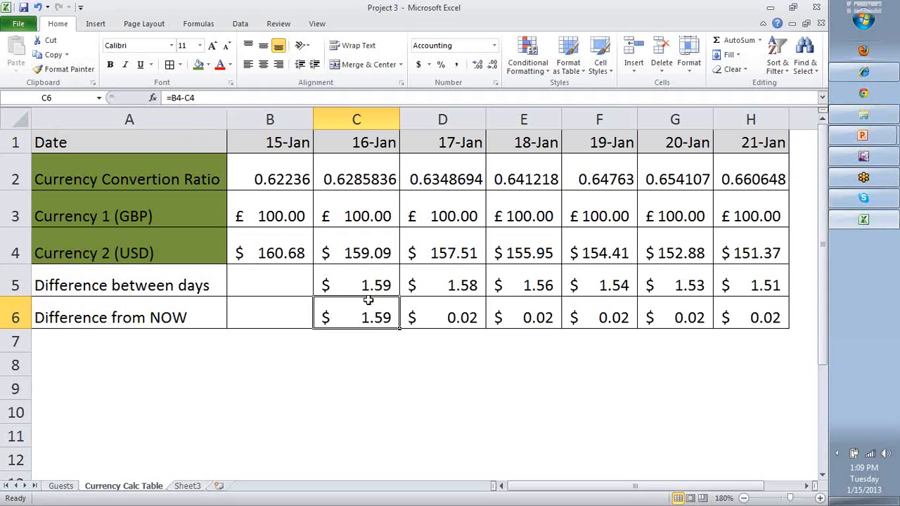
{"action": "key", "text": "ctrl+c"}
{"action": "left_click", "coordinate": [429, 321]}
{"action": "key", "text": "ctrl+v"}
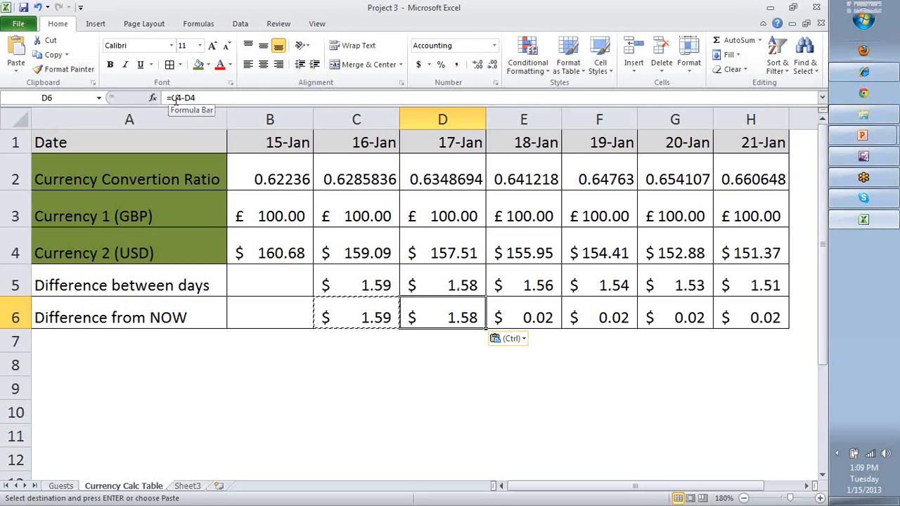
{"action": "double_click", "coordinate": [456, 317]}
{"action": "left_click", "coordinate": [420, 317]}
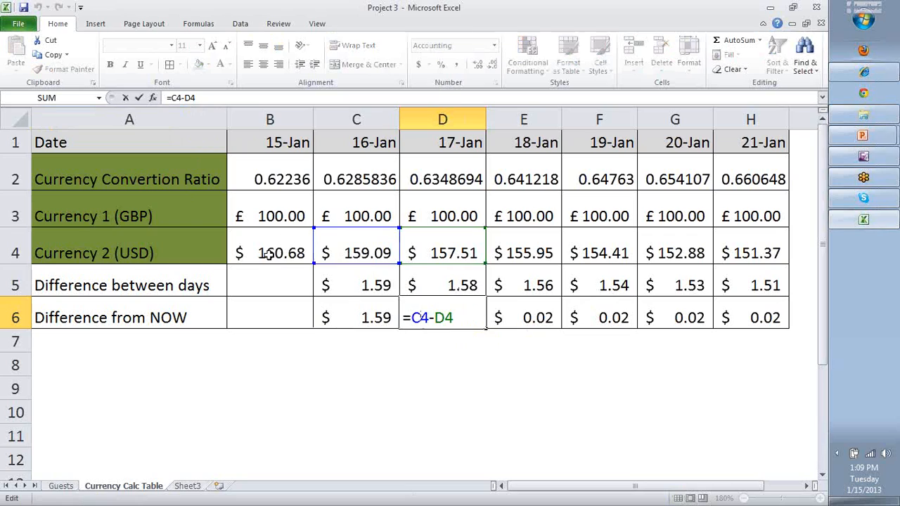
{"action": "key", "text": "BackSpace"}
{"action": "type", "text": "B"}
{"action": "key", "text": "Return"}
{"action": "key", "text": "Up"}
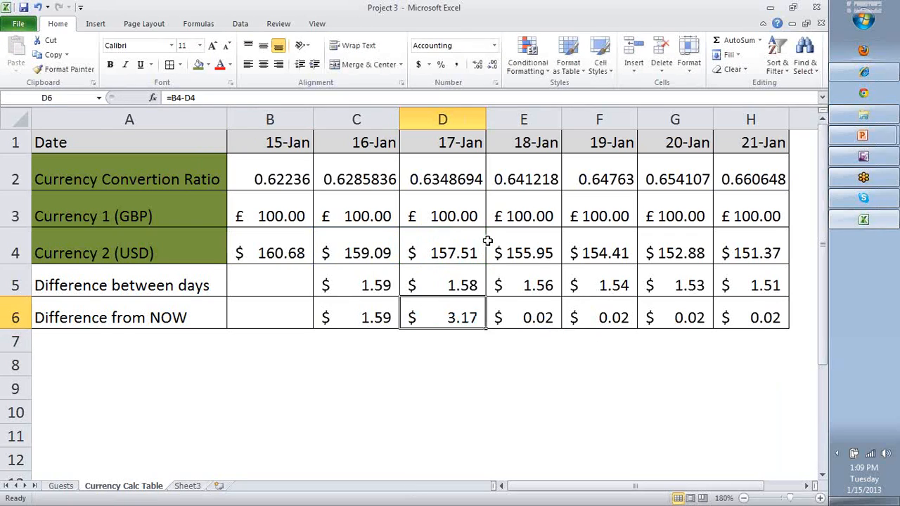
Lock column B in the C6 formula so it reads =$B4-C4, and copy that formula into D6.
{"action": "key", "text": "Left"}
{"action": "key", "text": "Right"}
{"action": "key", "text": "Right"}
{"action": "key", "text": "Left"}
{"action": "key", "text": "Left"}
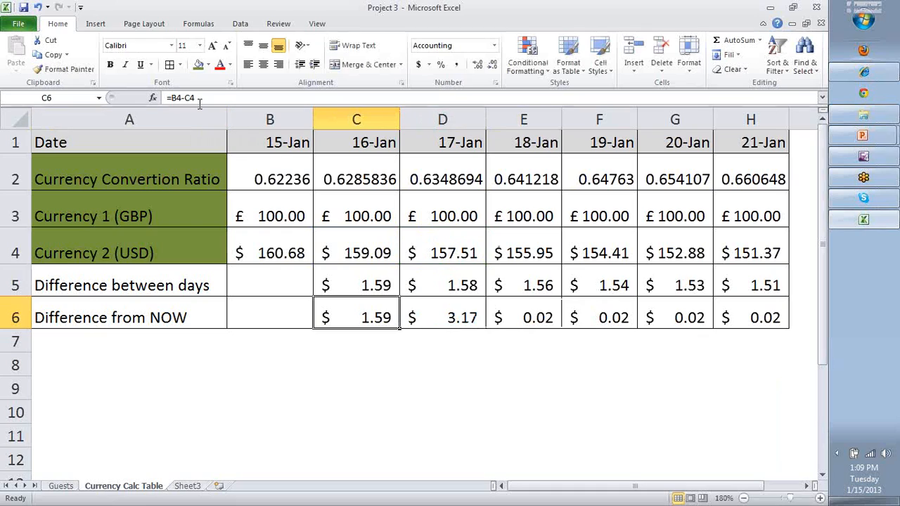
{"action": "left_click", "coordinate": [170, 98]}
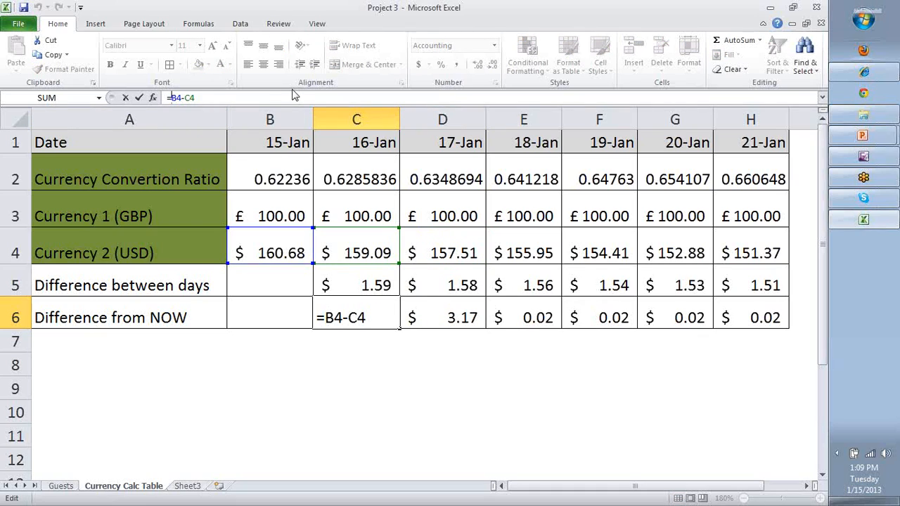
{"action": "type", "text": "$"}
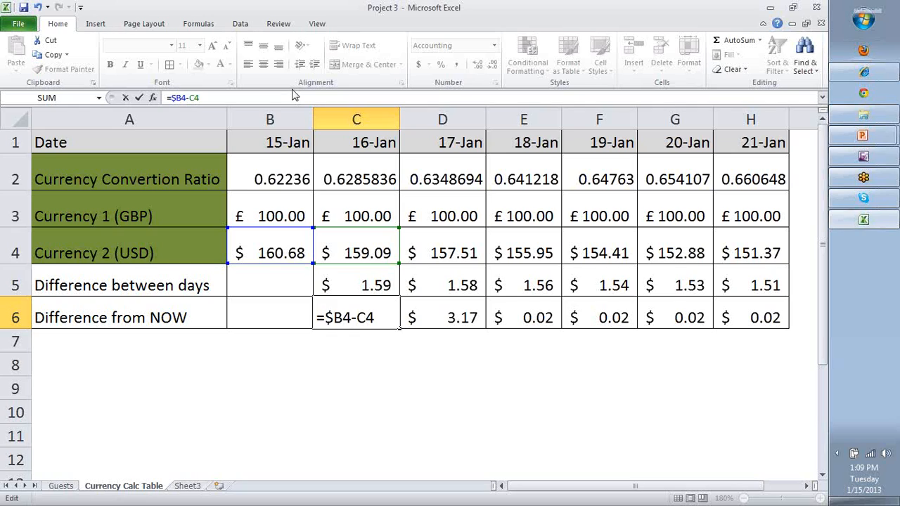
{"action": "key", "text": "Return"}
{"action": "key", "text": "Up"}
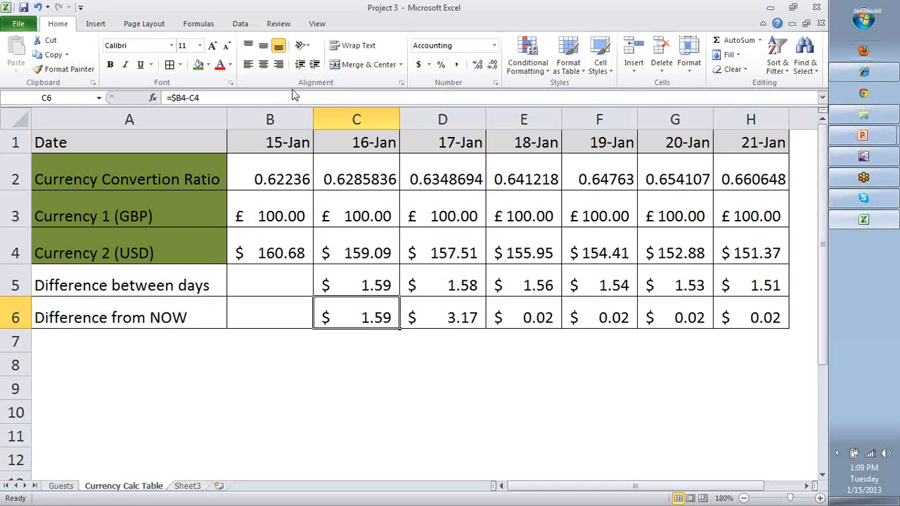
{"action": "key", "text": "ctrl+c"}
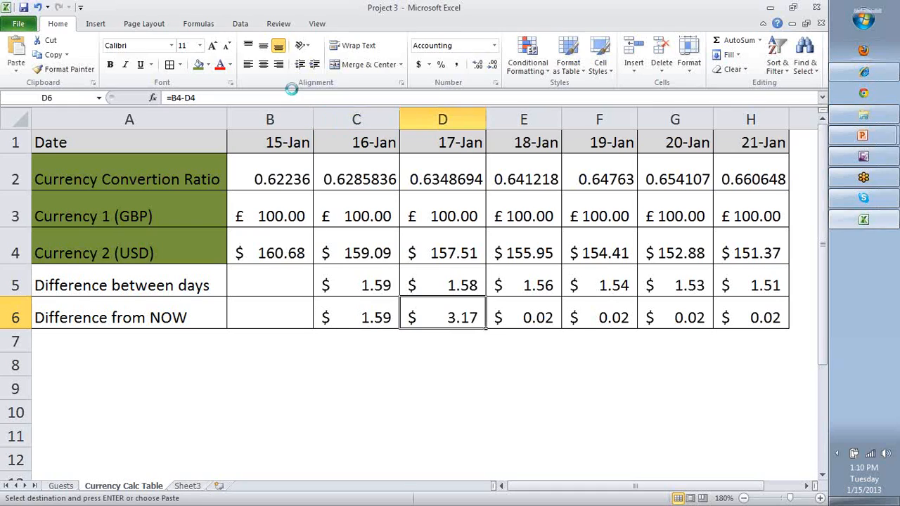
{"action": "key", "text": "ctrl+v"}
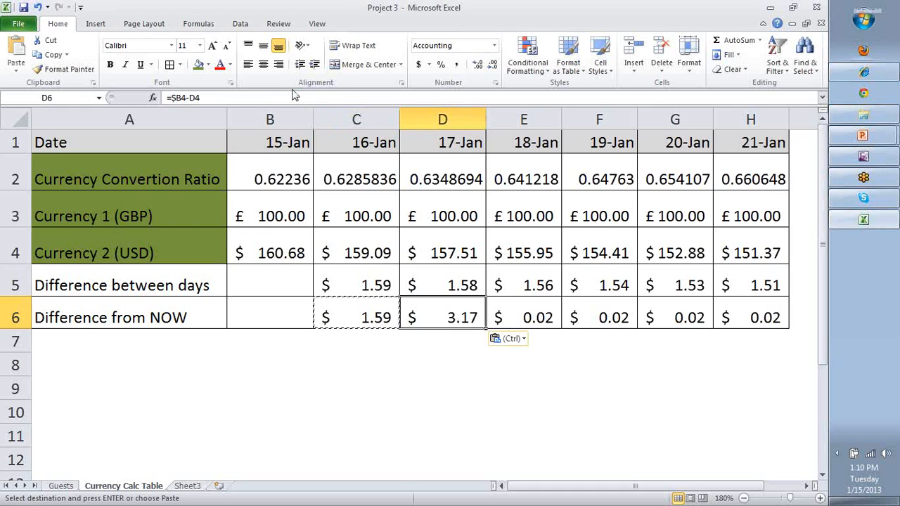
{"action": "left_click", "coordinate": [177, 98]}
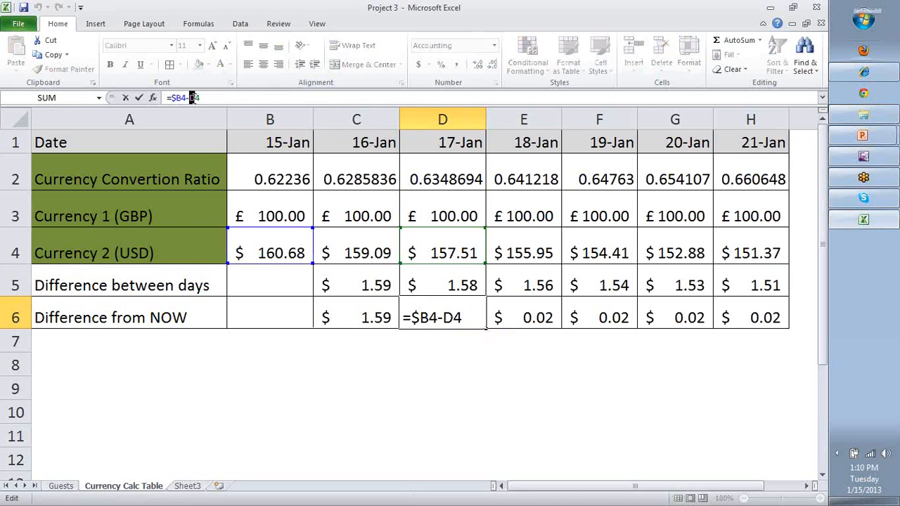
{"action": "key", "text": "F4"}
{"action": "key", "text": "F4"}
{"action": "key", "text": "F4"}
{"action": "key", "text": "F4"}
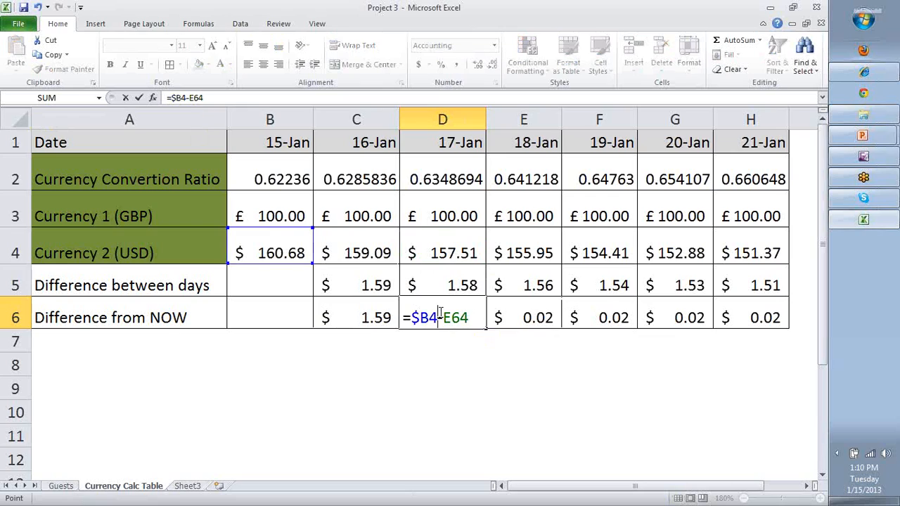
Copy the D6 formula into E6 and check which cells the pasted formula references.
{"action": "left_click", "coordinate": [466, 312]}
{"action": "key", "text": "ctrl+c"}
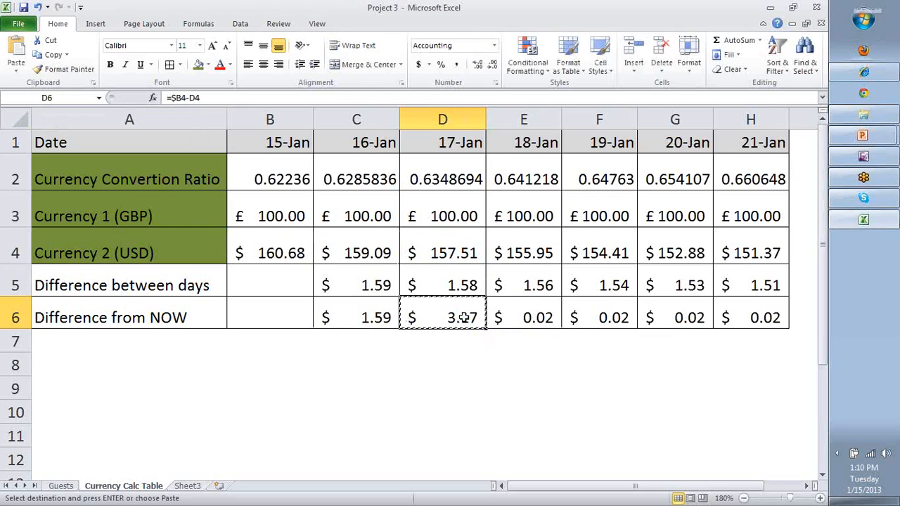
{"action": "left_click", "coordinate": [508, 315]}
{"action": "left_click", "coordinate": [344, 313]}
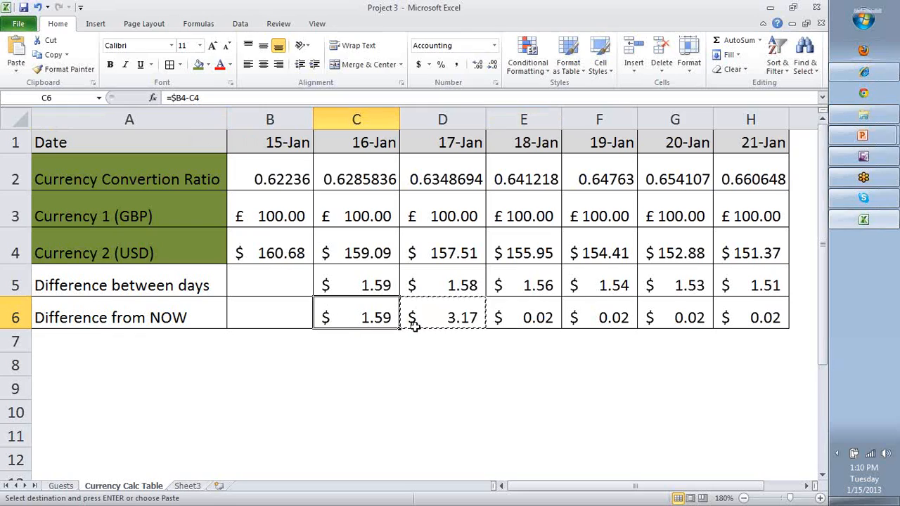
{"action": "left_click", "coordinate": [550, 317]}
{"action": "key", "text": "ctrl+v"}
{"action": "right_click", "coordinate": [551, 317]}
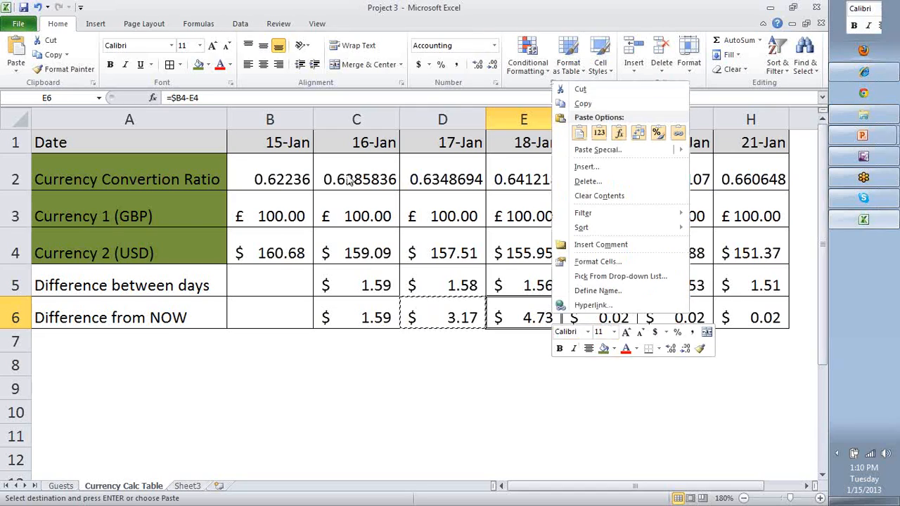
{"action": "left_click", "coordinate": [185, 98]}
{"action": "left_click", "coordinate": [185, 98]}
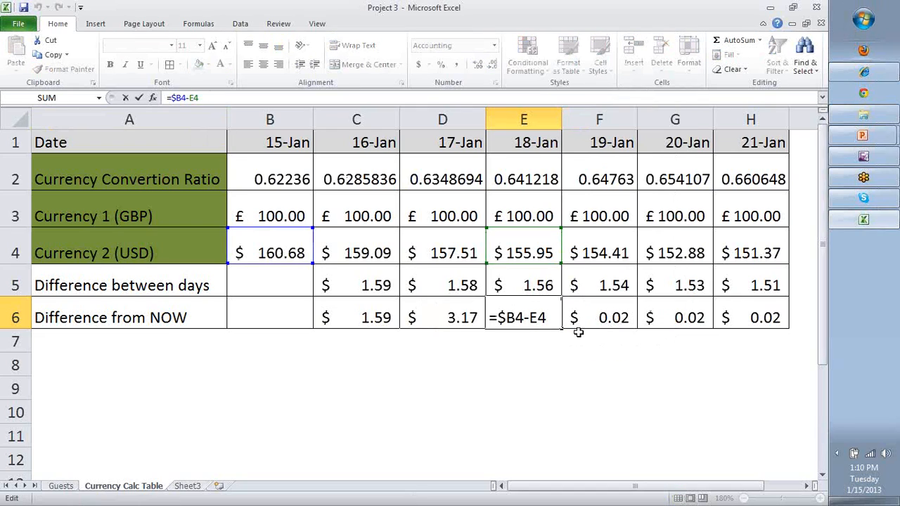
{"action": "key", "text": "Tab"}
Copy the E6 formula into F6, G6 and H6 to complete the Difference from NOW row.
{"action": "left_click", "coordinate": [528, 318]}
{"action": "key", "text": "ctrl+c"}
{"action": "left_click", "coordinate": [596, 318]}
{"action": "key", "text": "ctrl+v"}
{"action": "left_click", "coordinate": [669, 307]}
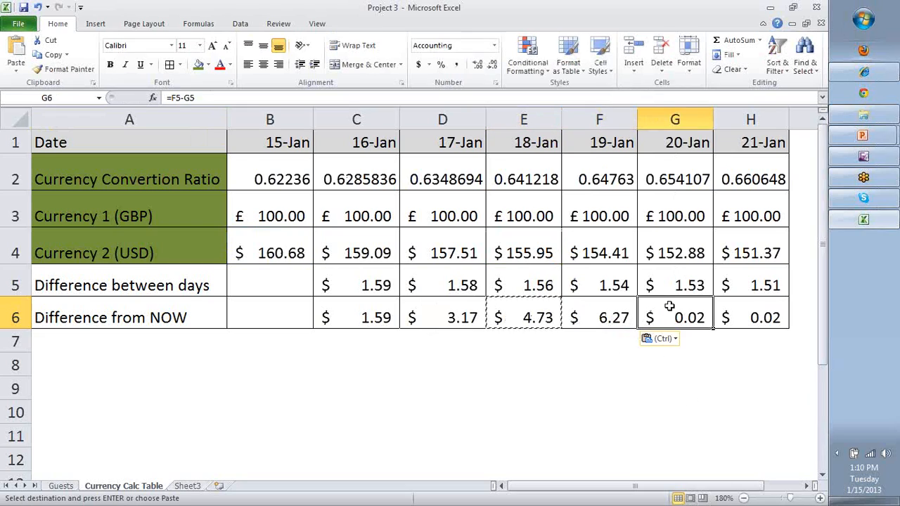
{"action": "key", "text": "ctrl+v"}
{"action": "left_click", "coordinate": [739, 307]}
{"action": "key", "text": "ctrl+v"}
{"action": "left_click", "coordinate": [758, 383]}
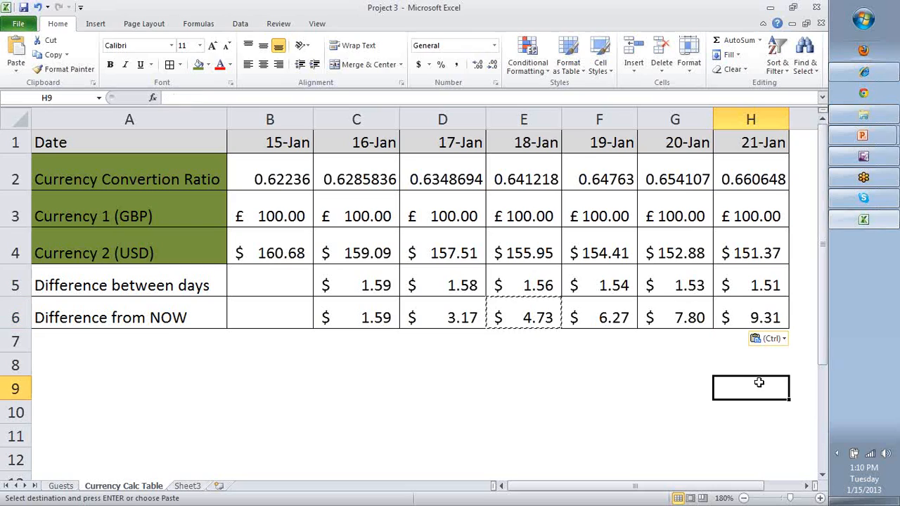
Apply a thick outside border around A5:H6 and another around A1:H4.
{"action": "left_click_drag", "start_coordinate": [180, 285], "coordinate": [717, 307]}
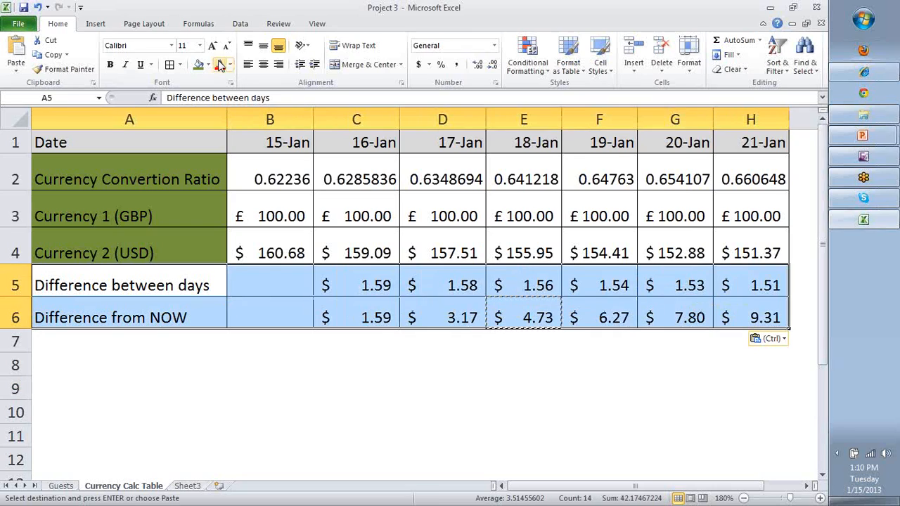
{"action": "left_click", "coordinate": [180, 65]}
{"action": "left_click", "coordinate": [212, 198]}
{"action": "left_click_drag", "start_coordinate": [106, 143], "coordinate": [745, 231]}
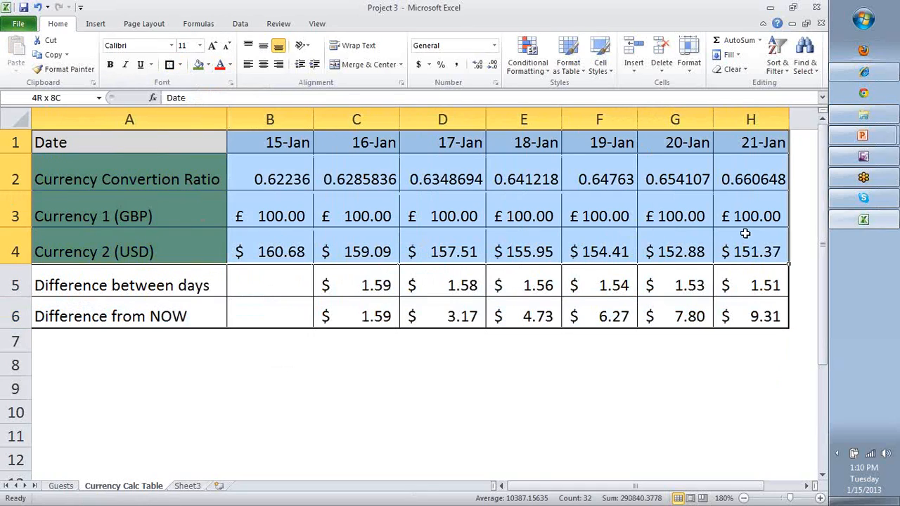
{"action": "left_click", "coordinate": [170, 67]}
Apply the same thick outside border around the label column A1:A6 and the date row A1:H1.
{"action": "left_click_drag", "start_coordinate": [173, 137], "coordinate": [174, 316]}
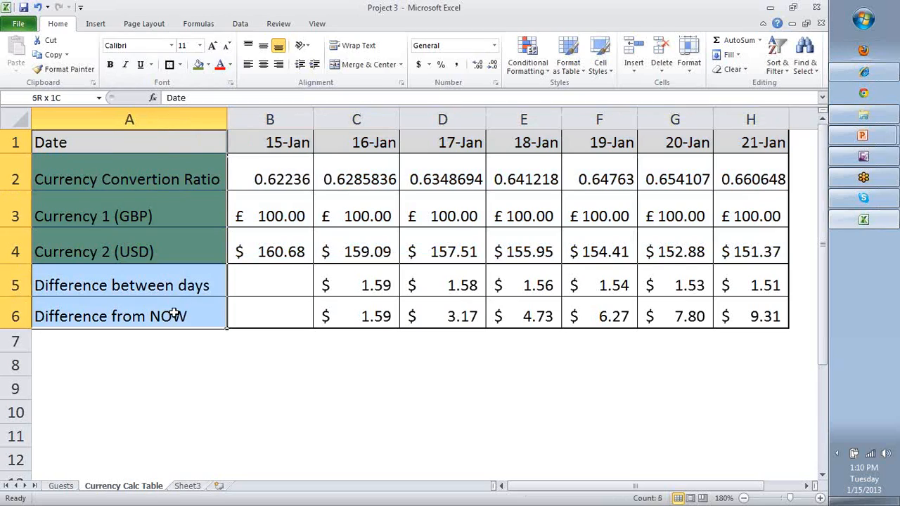
{"action": "left_click", "coordinate": [170, 65]}
{"action": "left_click_drag", "start_coordinate": [150, 134], "coordinate": [742, 143]}
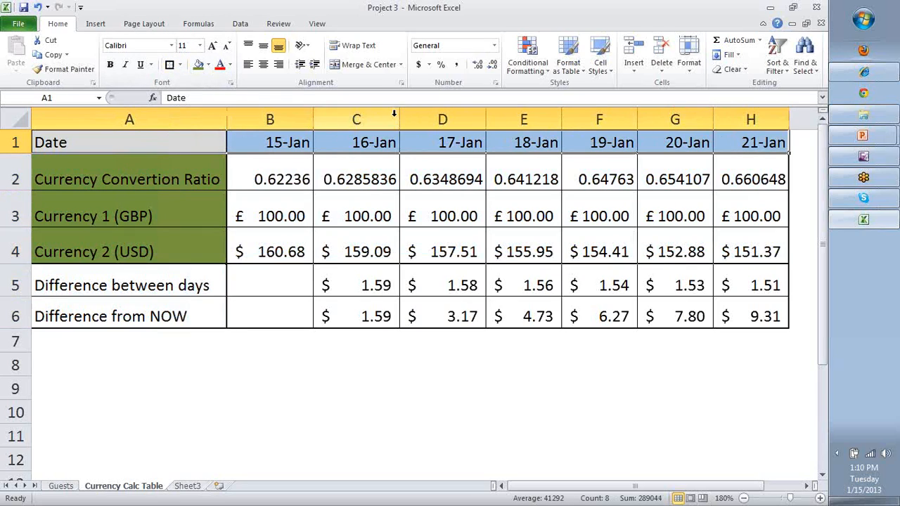
{"action": "left_click", "coordinate": [170, 65]}
{"action": "left_click", "coordinate": [774, 306]}
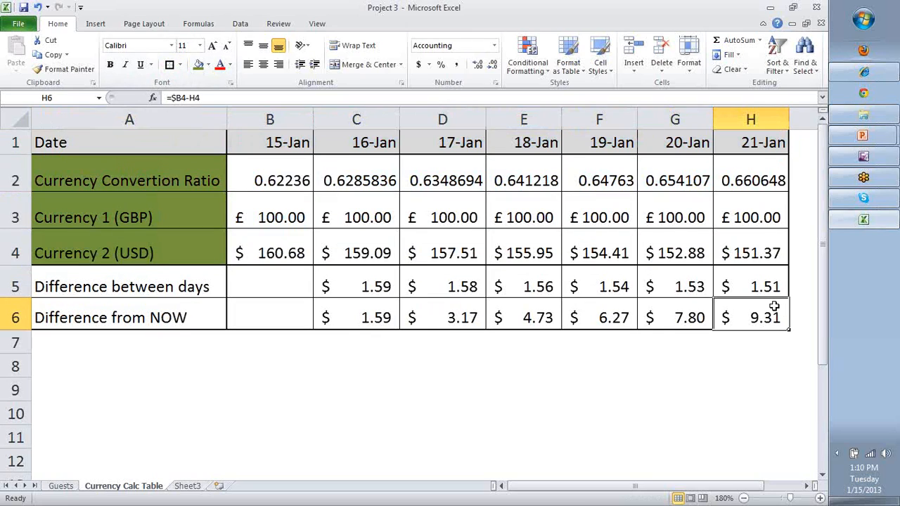
Set the 15-Jan Currency 1 (GBP) amount in B3 to 10000.
{"action": "left_click", "coordinate": [310, 251]}
{"action": "left_click", "coordinate": [295, 216]}
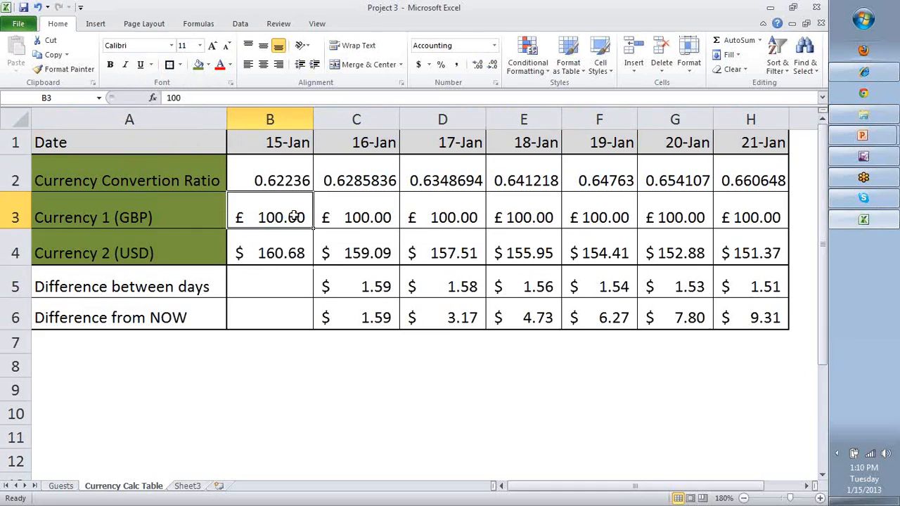
{"action": "type", "text": "10000"}
{"action": "key", "text": "Return"}
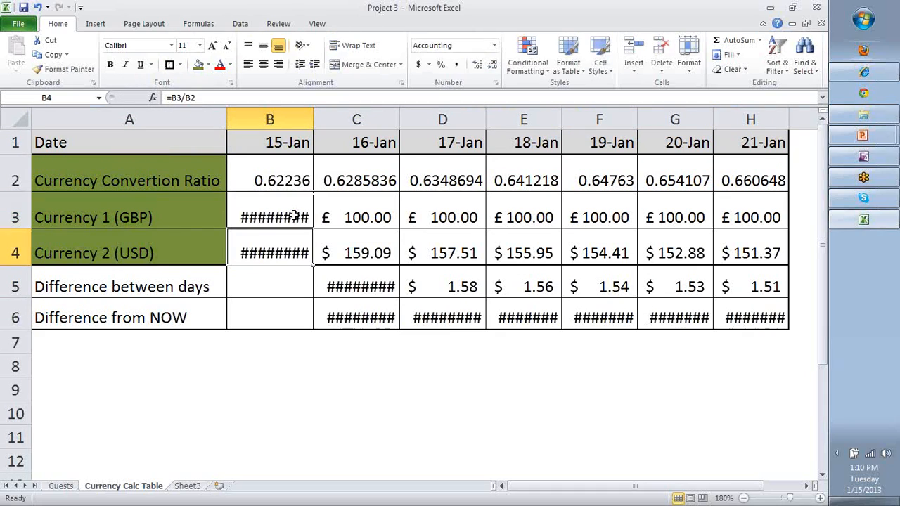
Widen columns B through H equally so the larger currency amounts fit in their cells.
{"action": "left_click", "coordinate": [274, 221]}
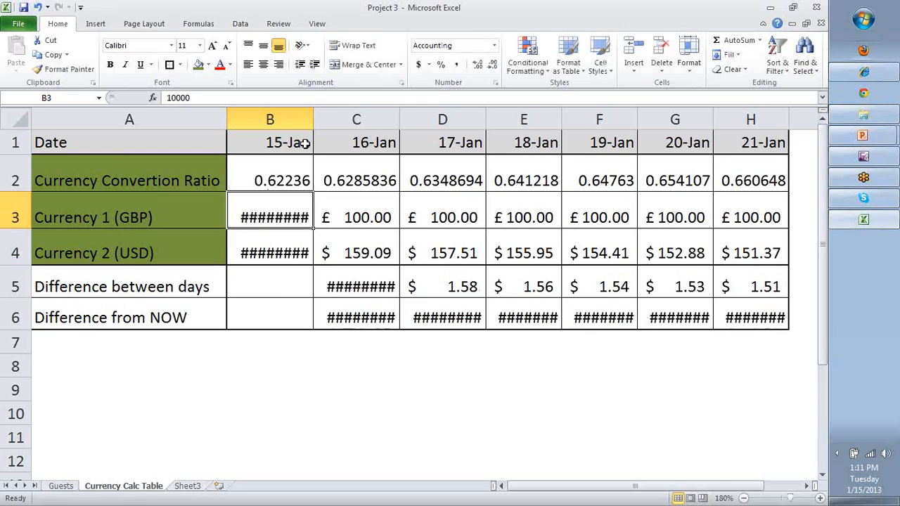
{"action": "left_click_drag", "start_coordinate": [294, 116], "coordinate": [750, 115]}
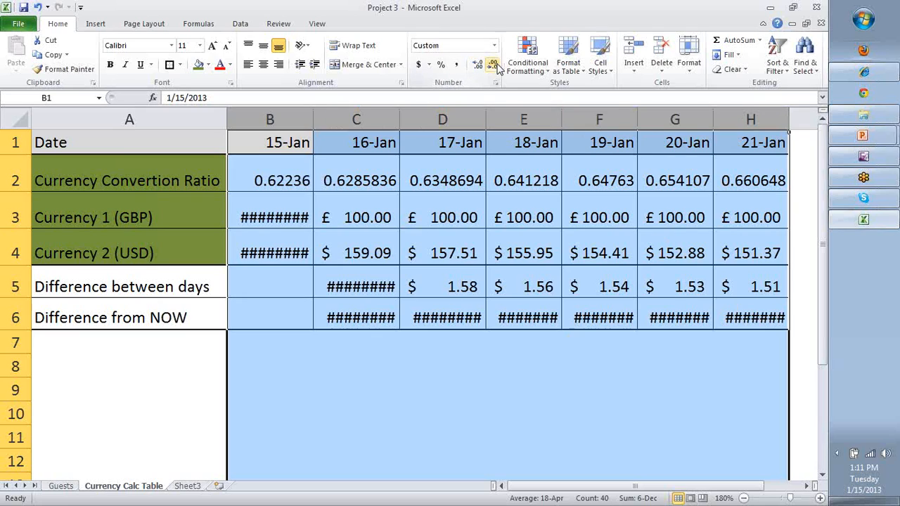
{"action": "left_click_drag", "start_coordinate": [296, 215], "coordinate": [747, 245]}
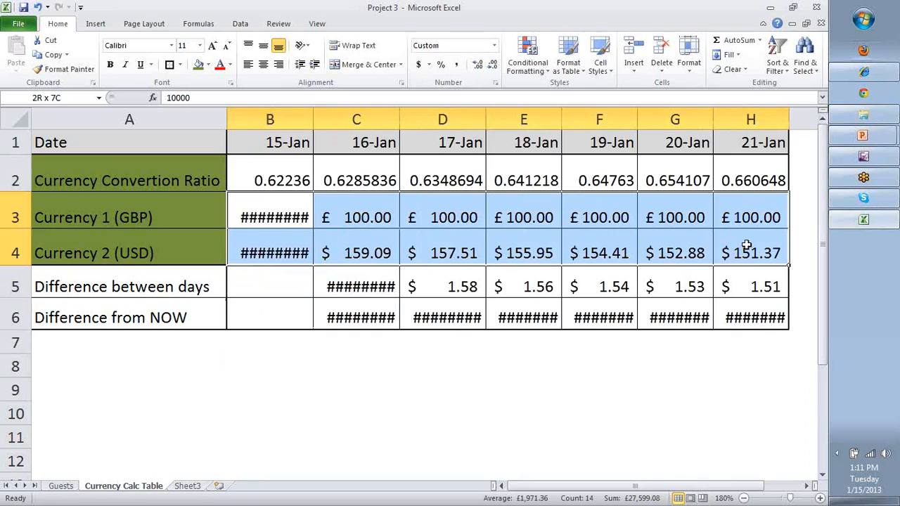
{"action": "left_click_drag", "start_coordinate": [743, 313], "coordinate": [294, 180]}
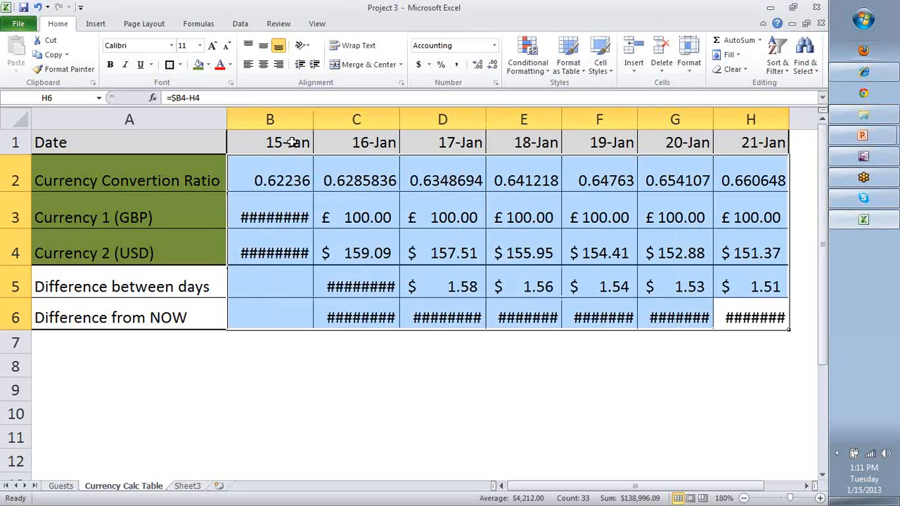
{"action": "left_click_drag", "start_coordinate": [278, 118], "coordinate": [715, 114]}
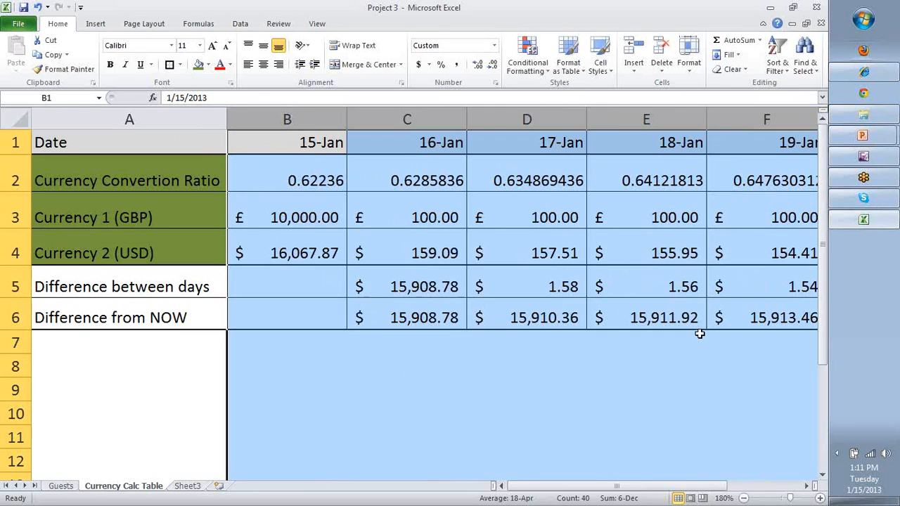
Freeze the panes at B2 to keep the date row and label column in view, and check it by moving across the table.
{"action": "left_click", "coordinate": [321, 183]}
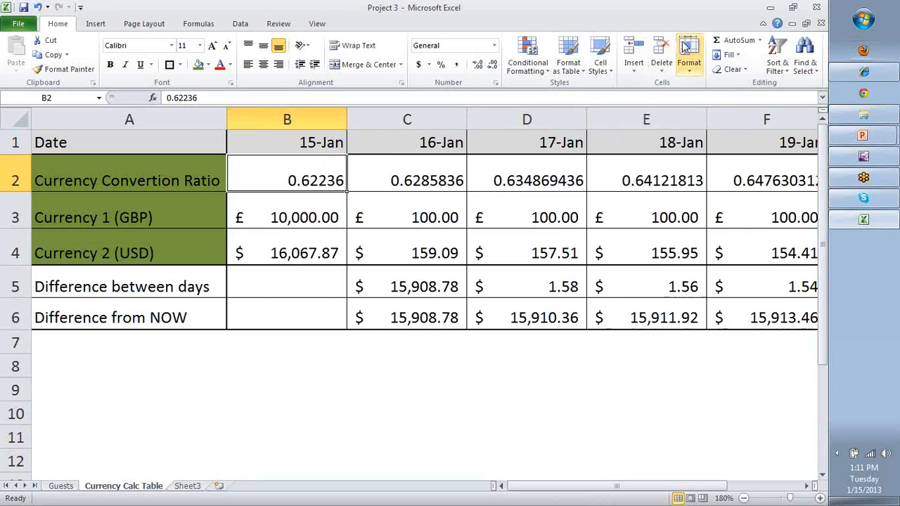
{"action": "left_click", "coordinate": [318, 24]}
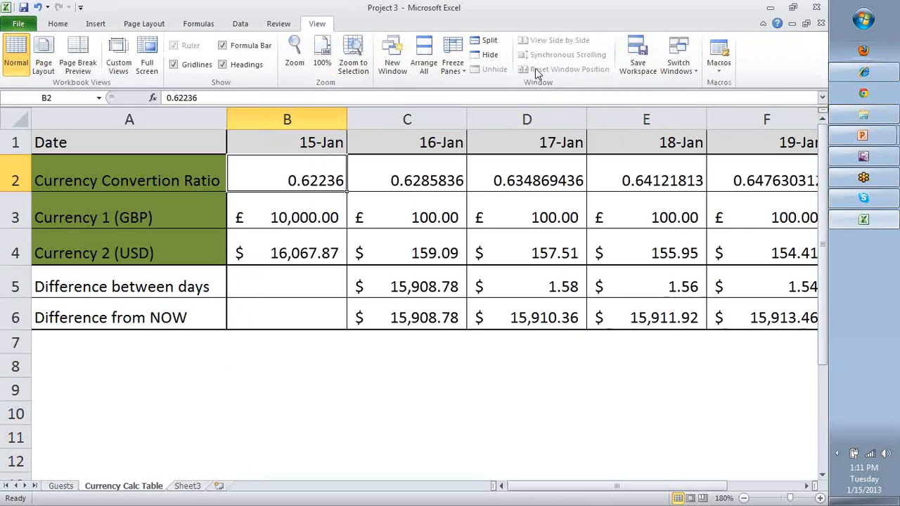
{"action": "left_click", "coordinate": [452, 63]}
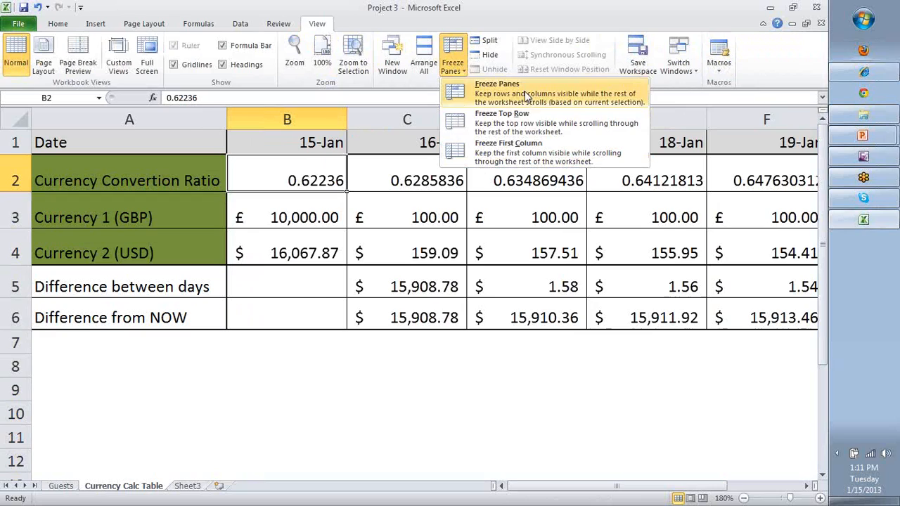
{"action": "left_click", "coordinate": [503, 90]}
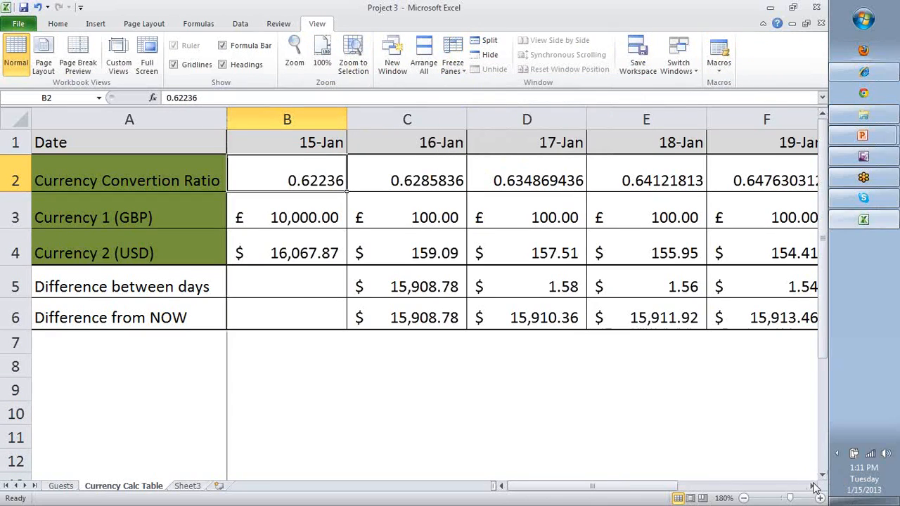
{"action": "left_click", "coordinate": [812, 486]}
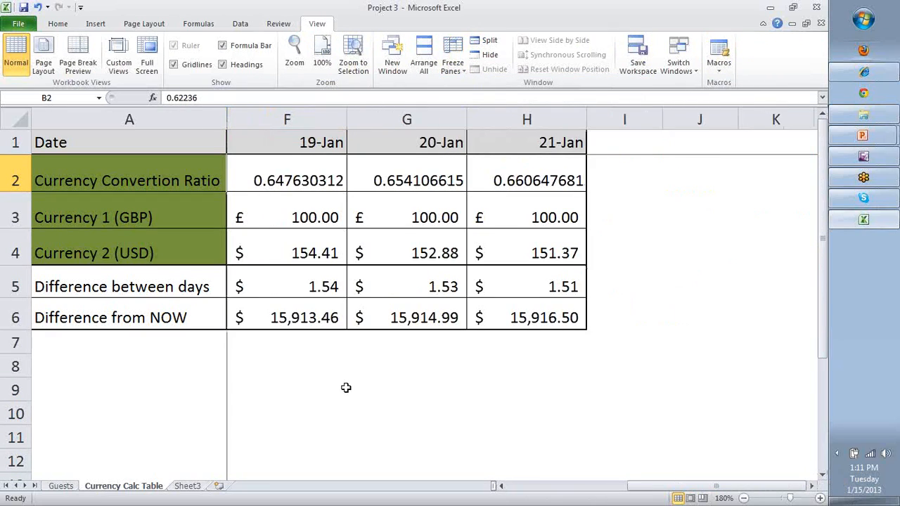
{"action": "left_click", "coordinate": [519, 487]}
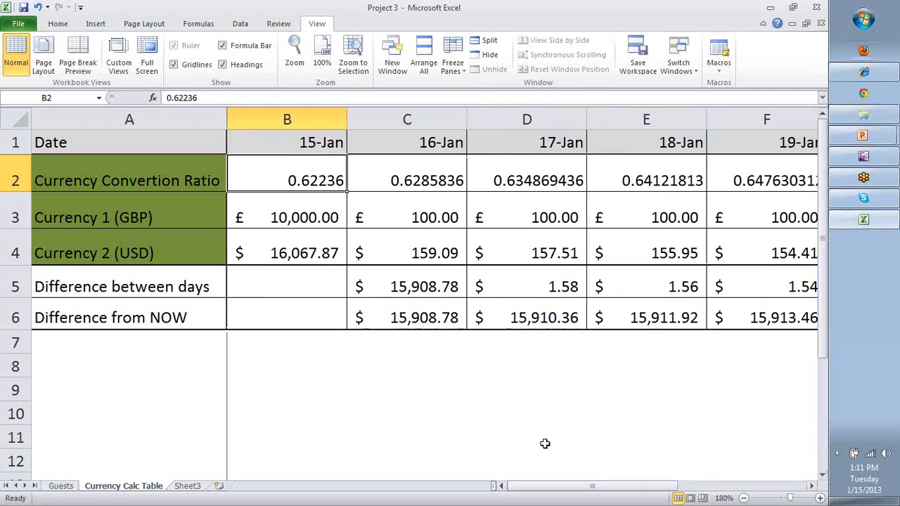
Reduce the font size of the table values in B2:H6 to 8.
{"action": "scroll", "coordinate": [525, 302], "scroll_direction": "down", "scroll_amount": 3, "text": "ctrl"}
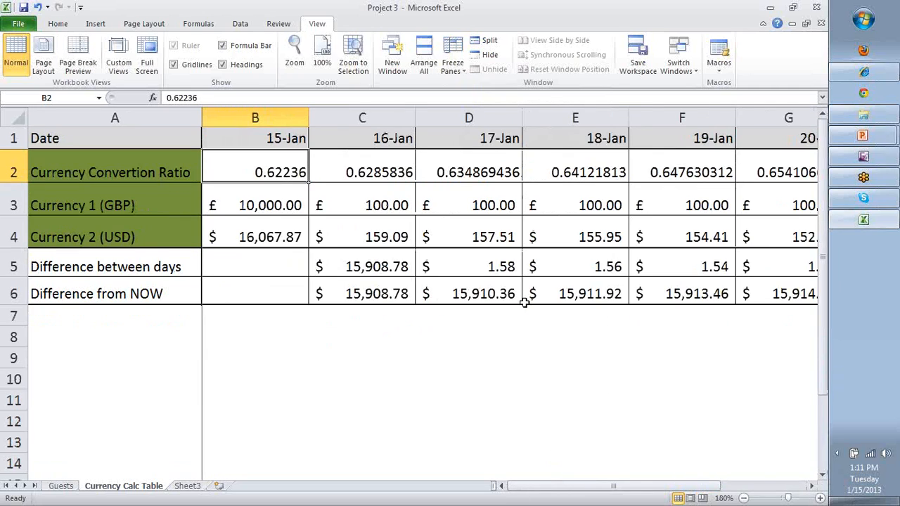
{"action": "scroll", "coordinate": [525, 302], "scroll_direction": "up", "scroll_amount": 1, "text": "ctrl"}
{"action": "left_click_drag", "start_coordinate": [291, 162], "coordinate": [689, 275]}
{"action": "left_click", "coordinate": [58, 24]}
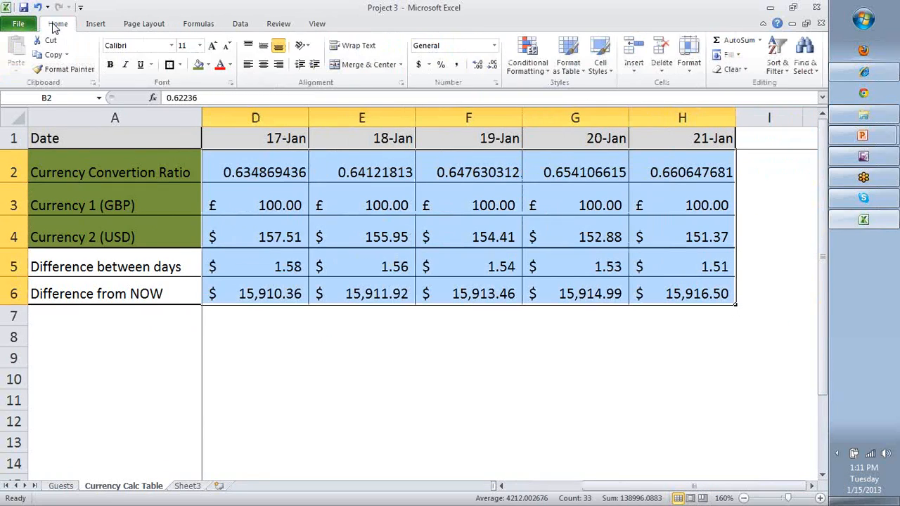
{"action": "left_click", "coordinate": [200, 46]}
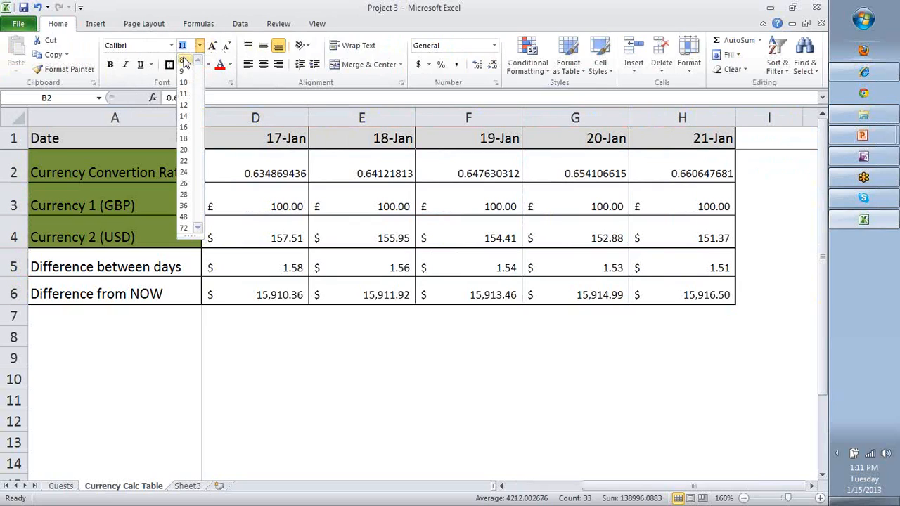
{"action": "left_click", "coordinate": [185, 62]}
{"action": "left_click", "coordinate": [548, 174]}
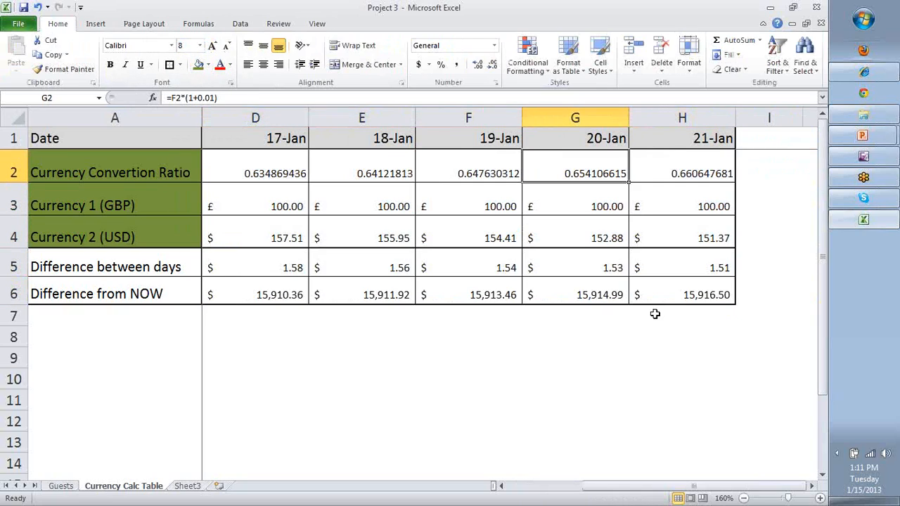
Narrow columns B through H equally so the whole table fits on screen.
{"action": "left_click", "coordinate": [582, 494]}
{"action": "left_click_drag", "start_coordinate": [295, 116], "coordinate": [753, 106]}
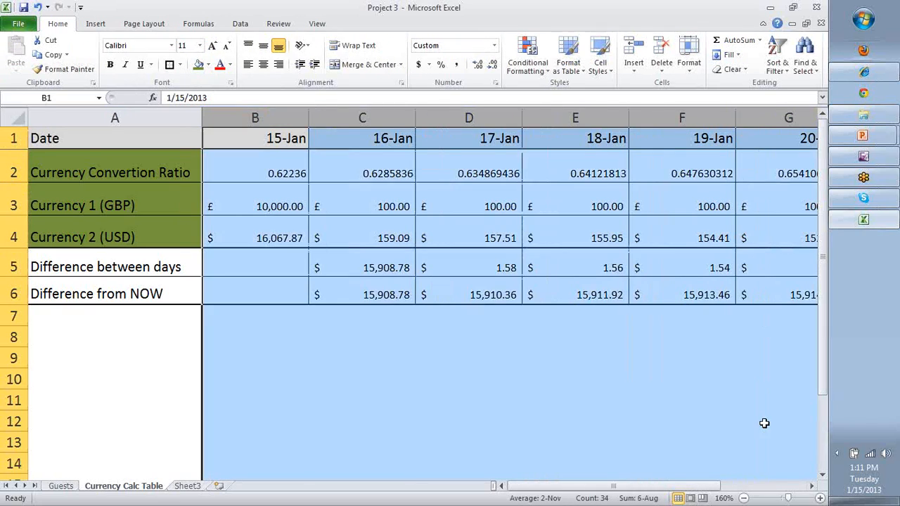
{"action": "left_click", "coordinate": [811, 486]}
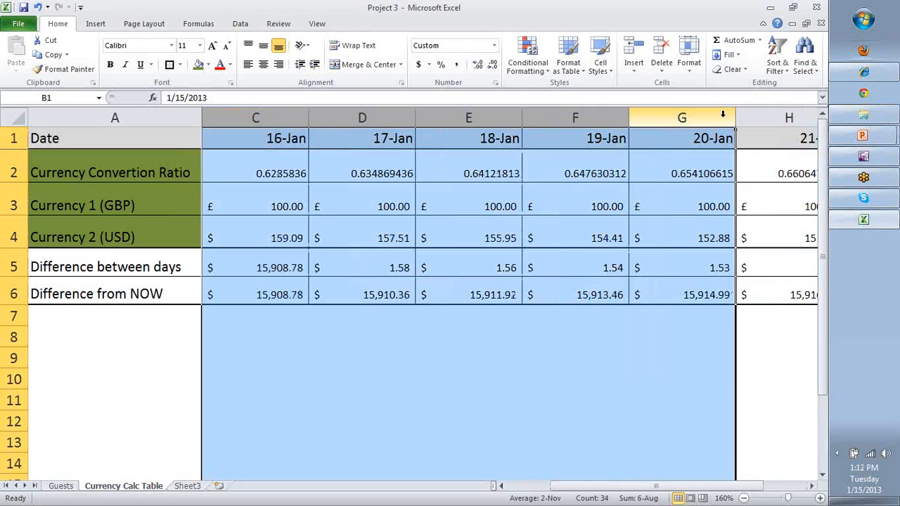
{"action": "left_click", "coordinate": [740, 118], "text": "shift"}
{"action": "left_click_drag", "start_coordinate": [729, 114], "coordinate": [696, 117]}
{"action": "left_click", "coordinate": [526, 485]}
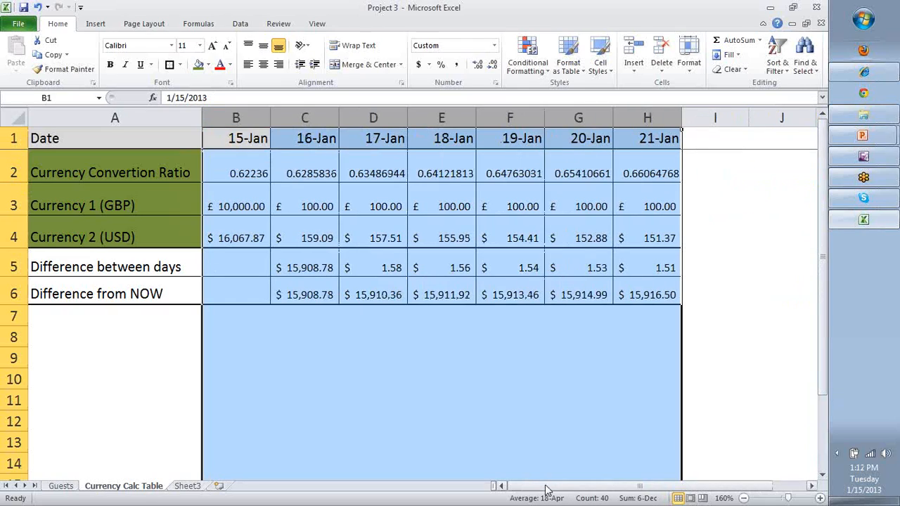
{"action": "left_click", "coordinate": [515, 329]}
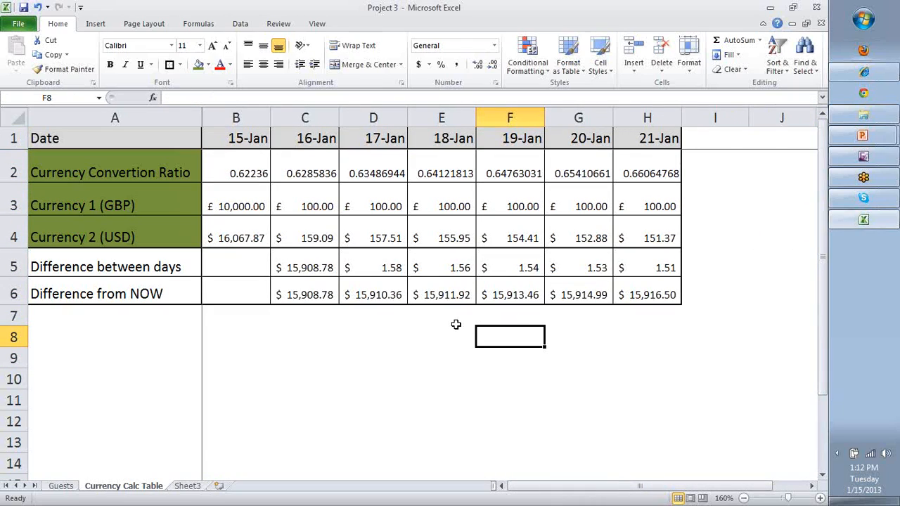
Format cells B2, B4, H4 and H6 as 10-point bold text with a red fill.
{"action": "left_click", "coordinate": [251, 229]}
{"action": "left_click", "coordinate": [666, 294], "text": "ctrl"}
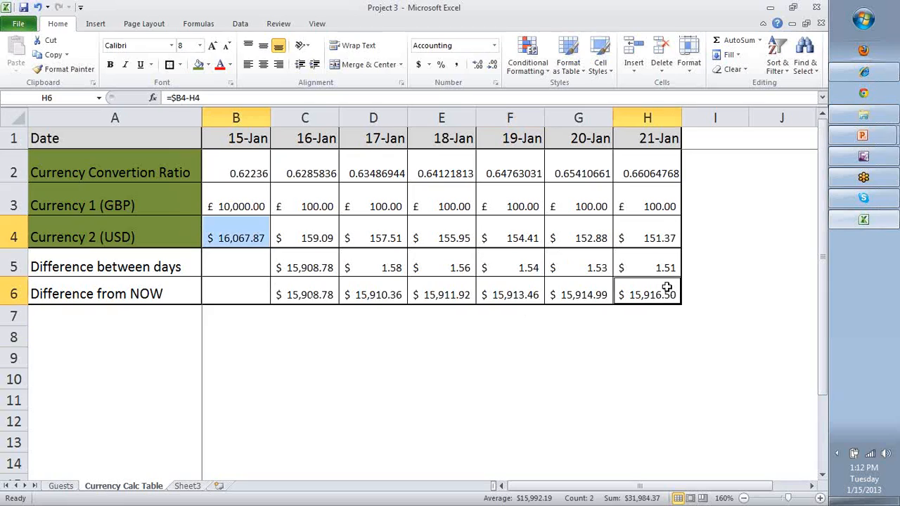
{"action": "left_click", "coordinate": [658, 235], "text": "ctrl"}
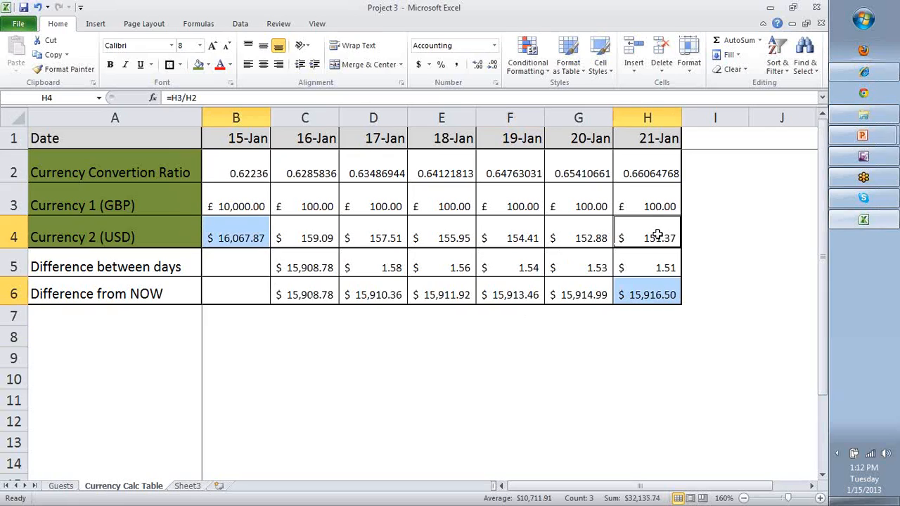
{"action": "left_click", "coordinate": [247, 160], "text": "ctrl"}
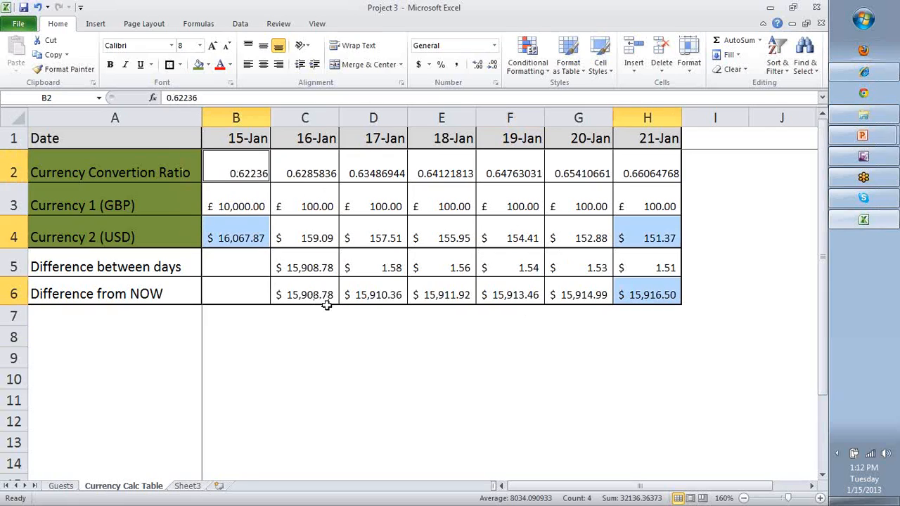
{"action": "left_click", "coordinate": [199, 45]}
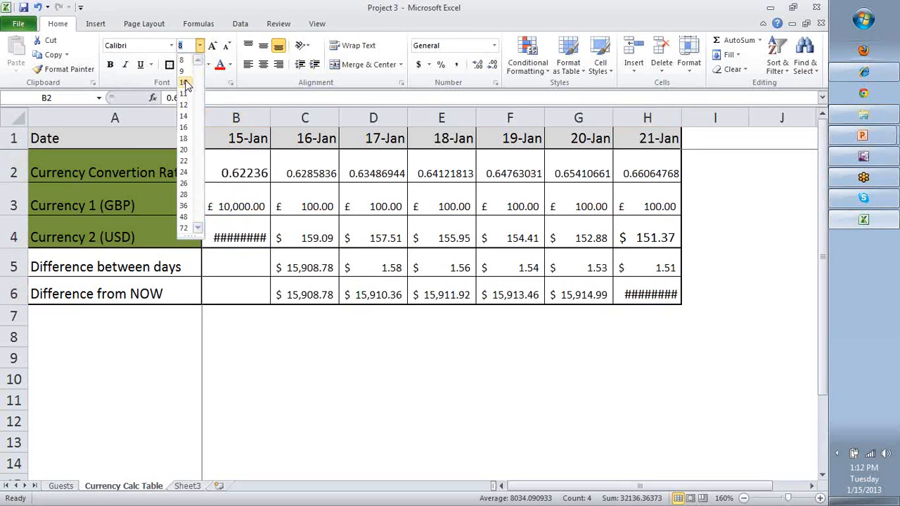
{"action": "left_click", "coordinate": [184, 82]}
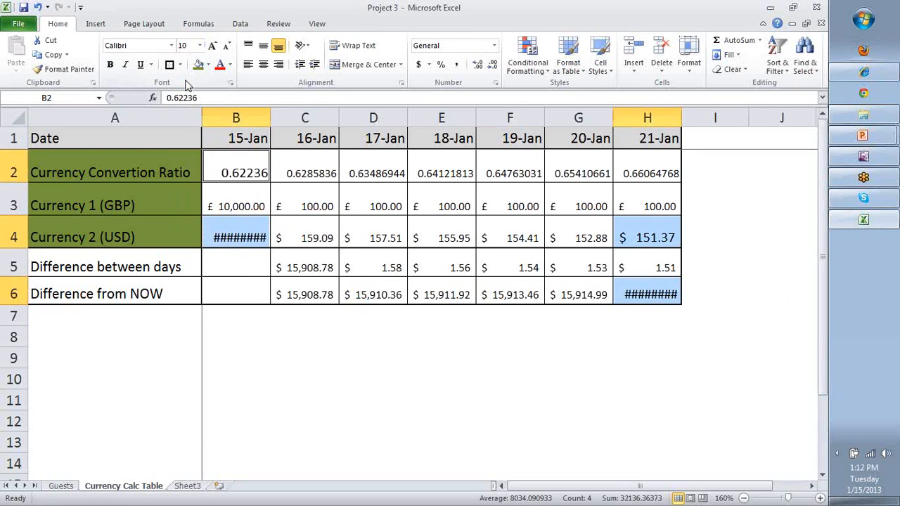
{"action": "left_click", "coordinate": [109, 64]}
{"action": "left_click", "coordinate": [208, 65]}
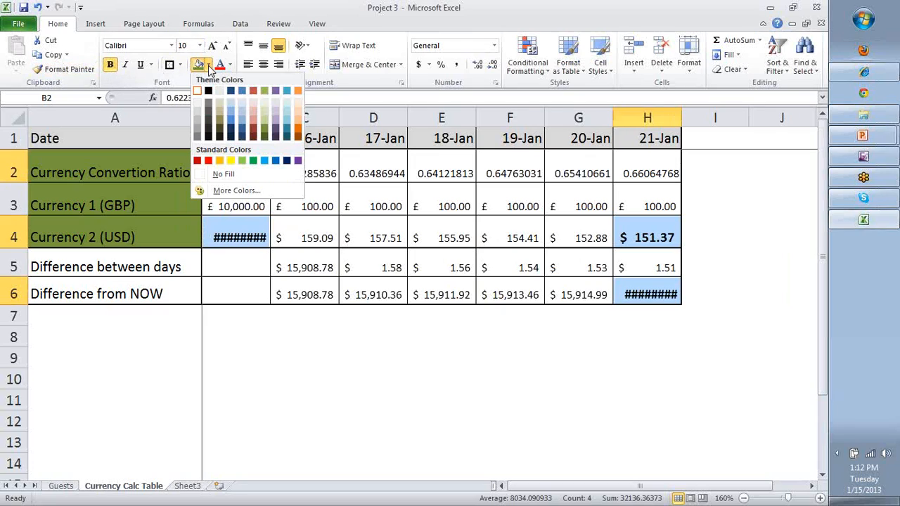
{"action": "left_click", "coordinate": [208, 160]}
Widen columns B and H to fit their enlarged bold amounts.
{"action": "left_click", "coordinate": [373, 173]}
{"action": "left_click_drag", "start_coordinate": [270, 116], "coordinate": [287, 118]}
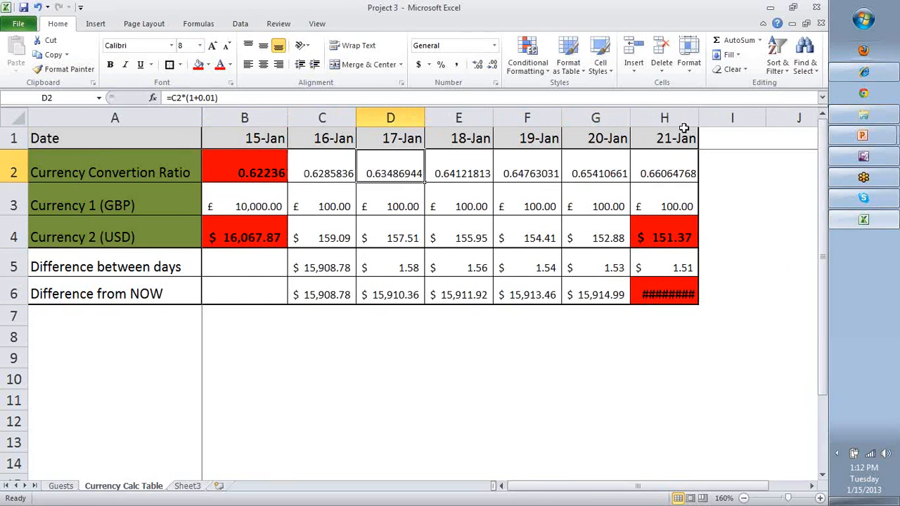
{"action": "left_click_drag", "start_coordinate": [696, 115], "coordinate": [730, 115]}
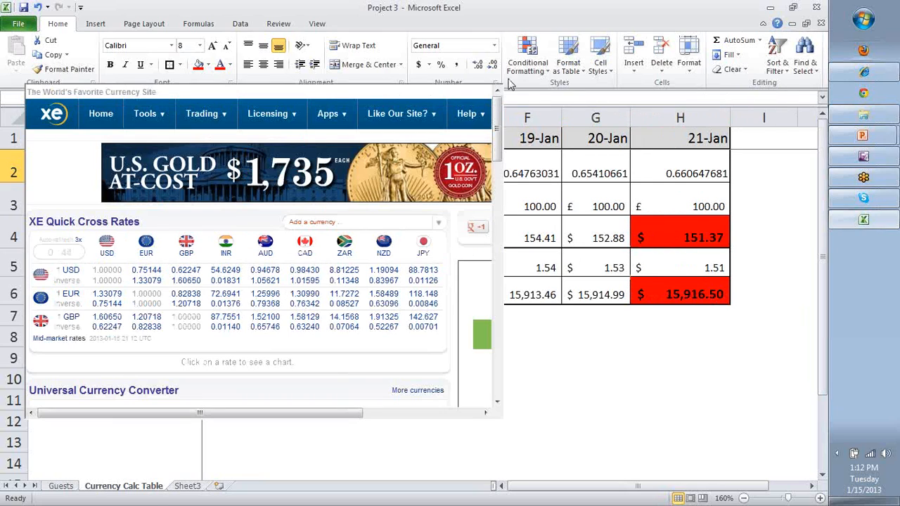
Close the XE currency site browser window covering the worksheet and return to the table.
{"action": "left_click", "coordinate": [641, 206]}
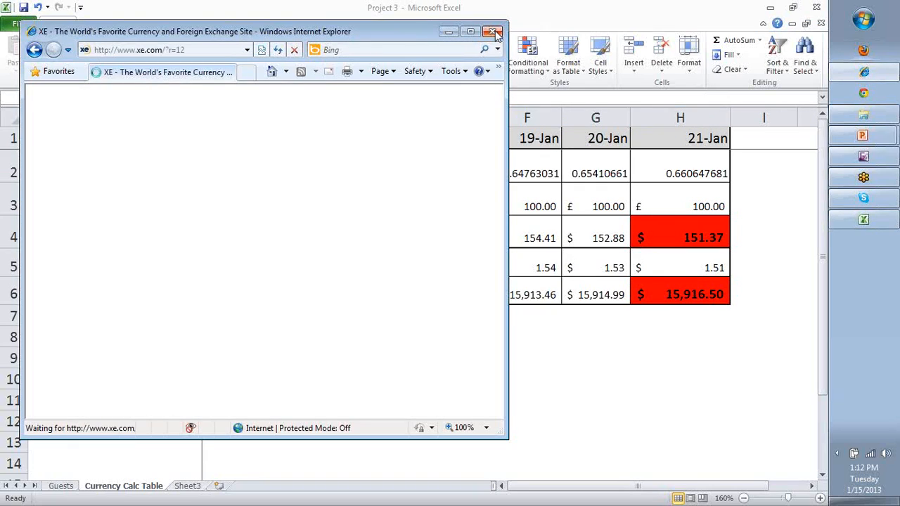
{"action": "left_click", "coordinate": [494, 32]}
{"action": "left_click", "coordinate": [502, 232]}
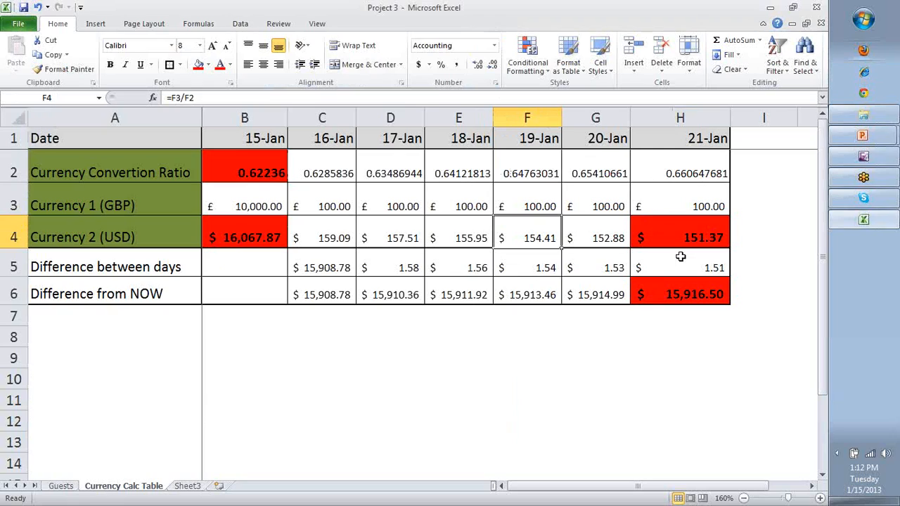
Examine the Difference from NOW formulas across row 6 together with the base USD amount in B4.
{"action": "left_click", "coordinate": [349, 289]}
{"action": "left_click", "coordinate": [263, 240]}
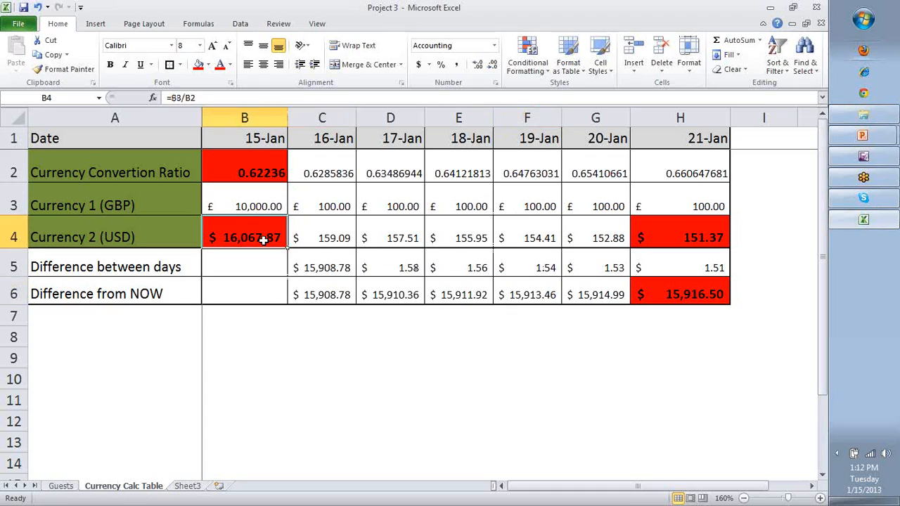
{"action": "left_click", "coordinate": [316, 296]}
{"action": "left_click", "coordinate": [262, 240]}
{"action": "left_click", "coordinate": [299, 294]}
{"action": "left_click", "coordinate": [393, 292]}
{"action": "left_click", "coordinate": [468, 293]}
{"action": "left_click", "coordinate": [581, 295]}
{"action": "left_click", "coordinate": [675, 298]}
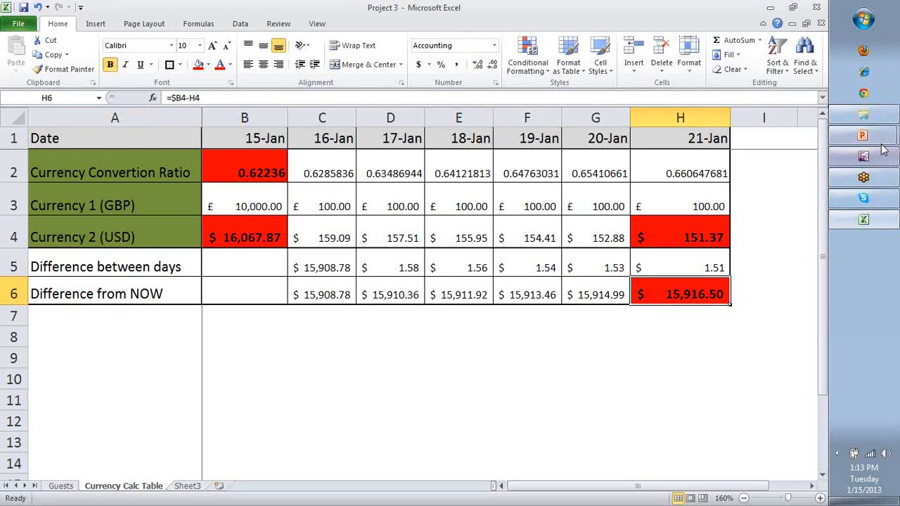
Switch to the PowerPoint presentation.
{"action": "mouse_move", "coordinate": [864, 135]}
{"action": "left_click", "coordinate": [708, 125]}
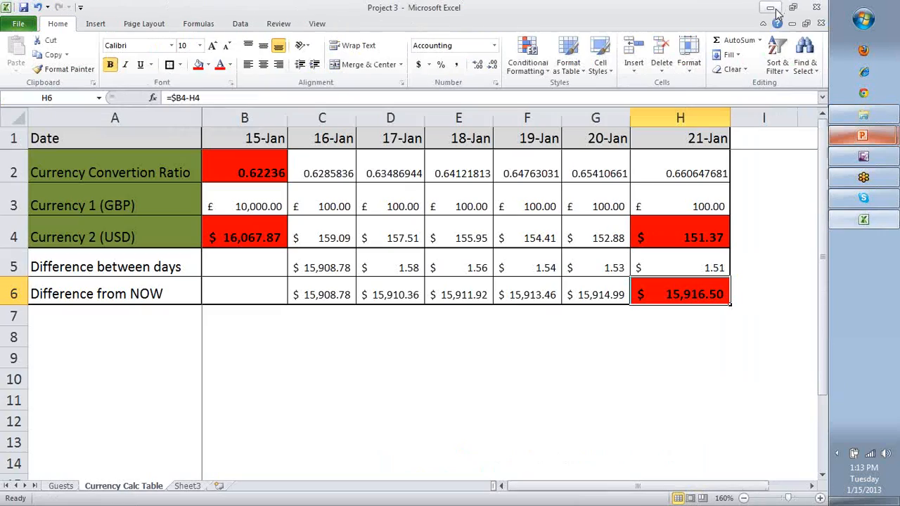
{"action": "left_click", "coordinate": [770, 7]}
Rename the Sheet3 worksheet as Legend-Currency.
{"action": "right_click", "coordinate": [195, 488]}
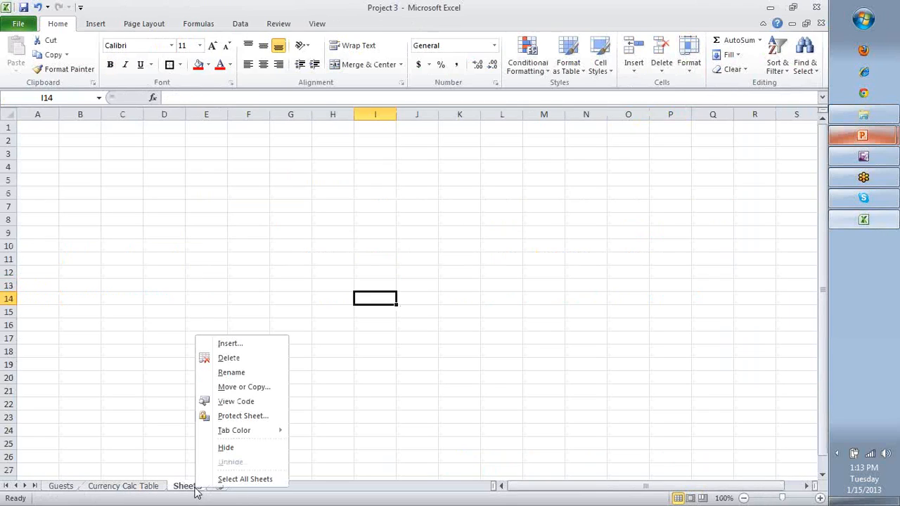
{"action": "left_click", "coordinate": [252, 371]}
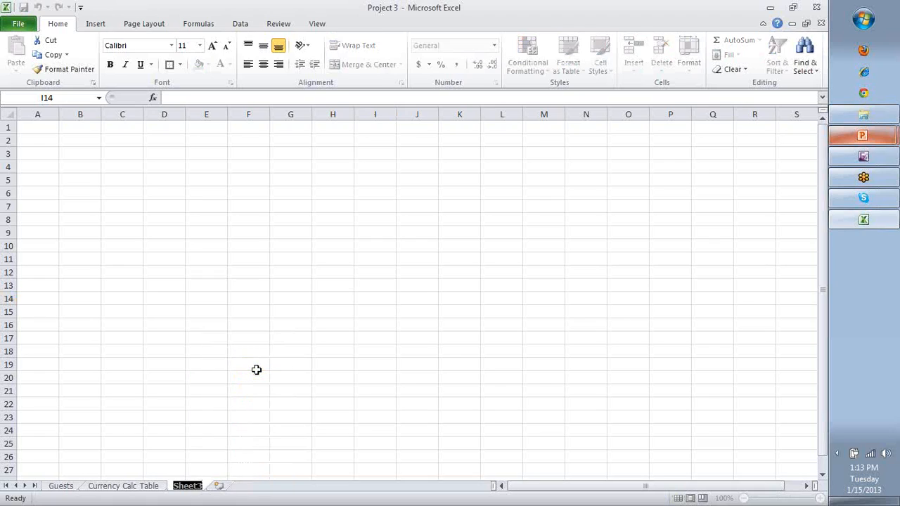
{"action": "type", "text": "Le"}
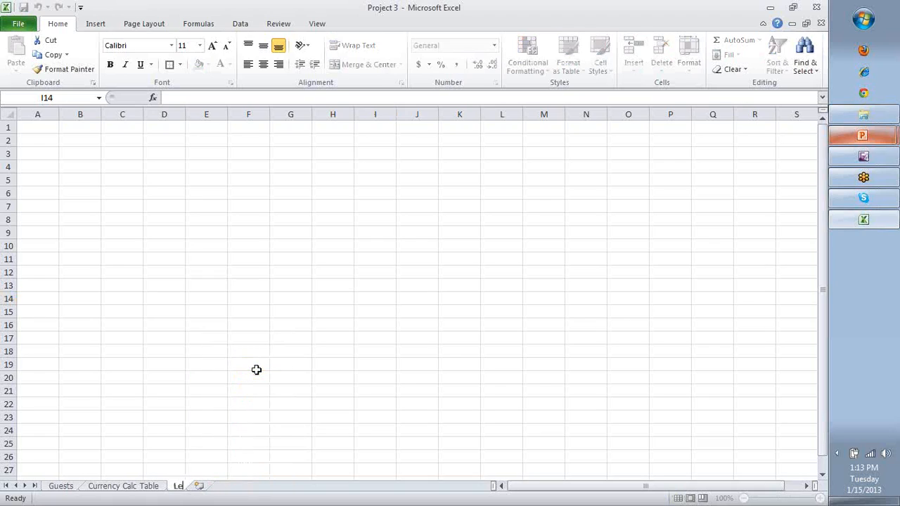
{"action": "type", "text": "gend-Currency"}
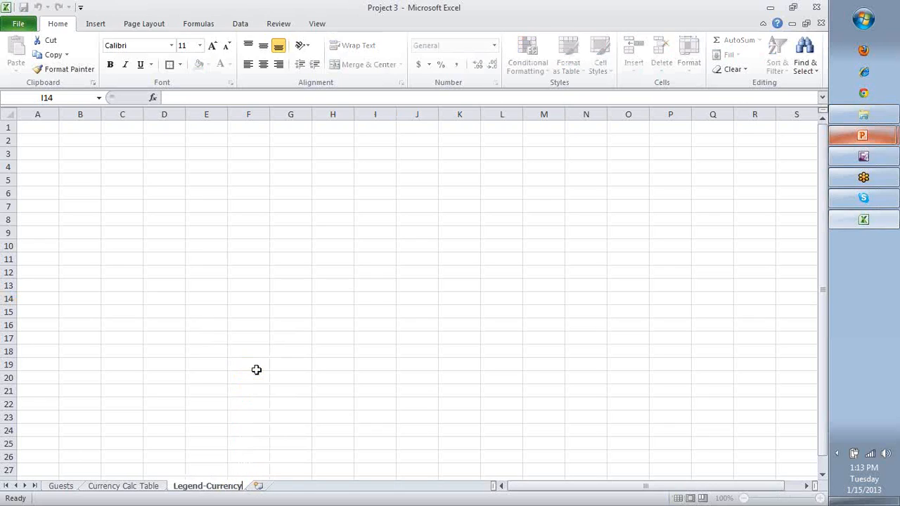
{"action": "key", "text": "Return"}
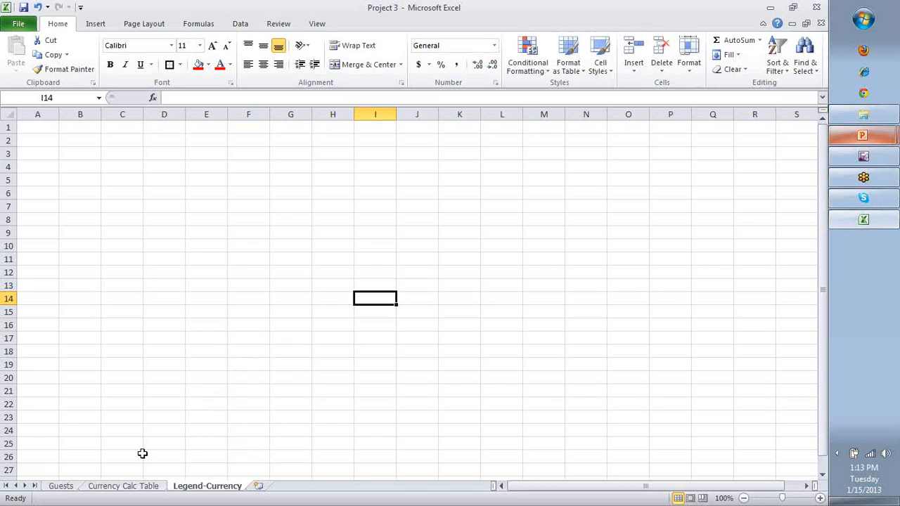
Rename the Currency Calc Table worksheet as Table-Currency.
{"action": "left_click", "coordinate": [133, 486]}
{"action": "right_click", "coordinate": [133, 486]}
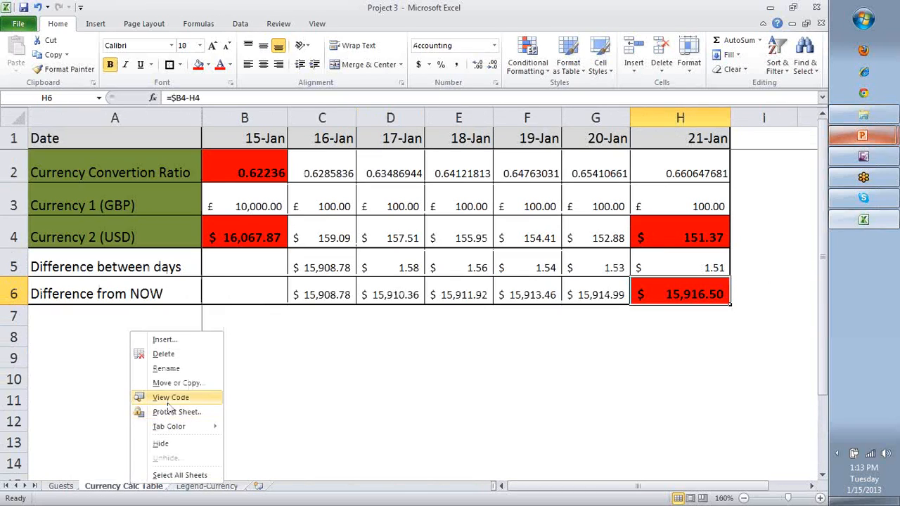
{"action": "left_click", "coordinate": [172, 369]}
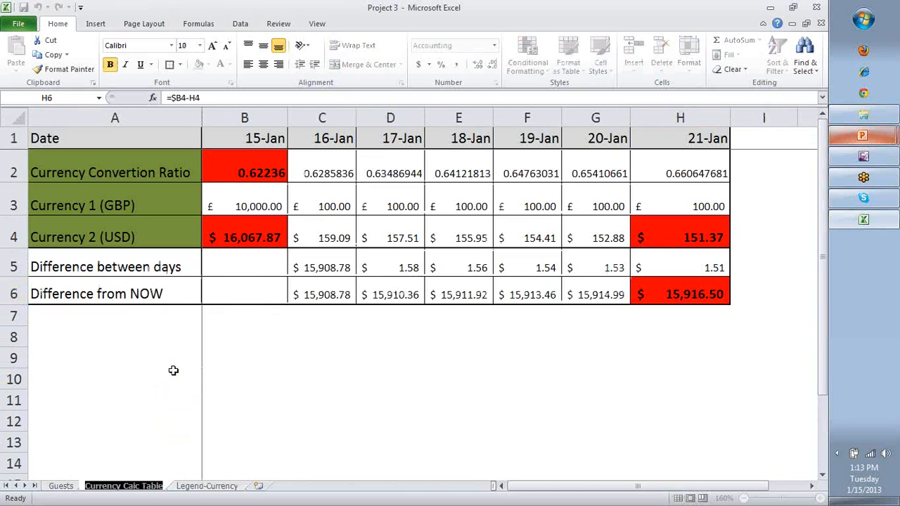
{"action": "type", "text": "Table-Currency"}
{"action": "key", "text": "Return"}
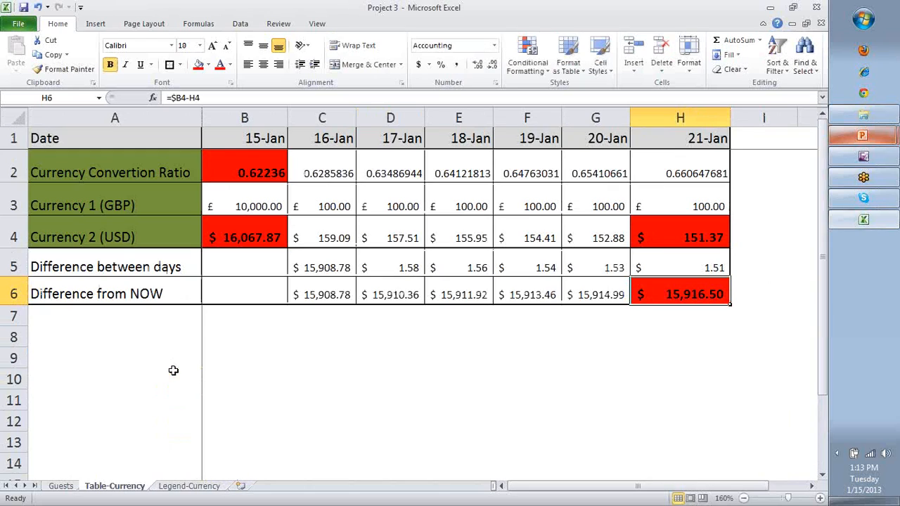
Fill all cells of the Legend-Currency sheet with white.
{"action": "left_click", "coordinate": [61, 486]}
{"action": "left_click", "coordinate": [114, 486]}
{"action": "left_click", "coordinate": [188, 486]}
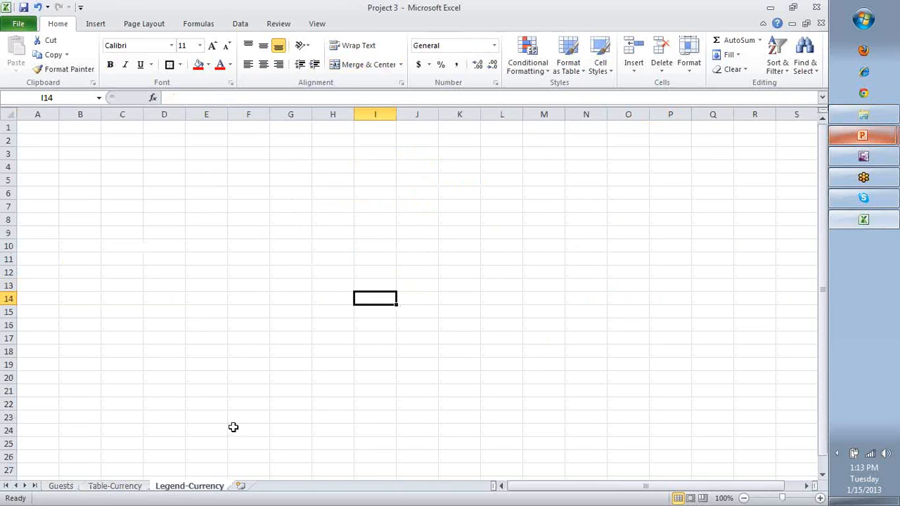
{"action": "key", "text": "ctrl+a"}
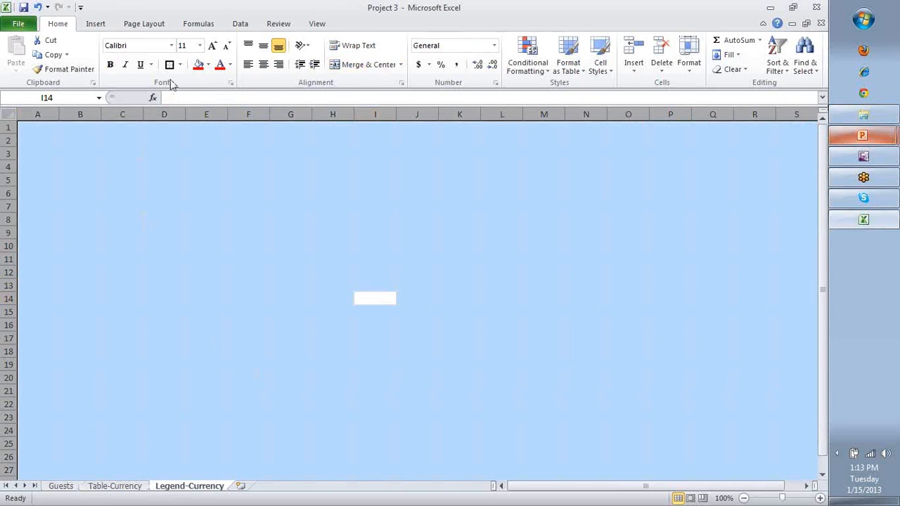
{"action": "left_click", "coordinate": [209, 64]}
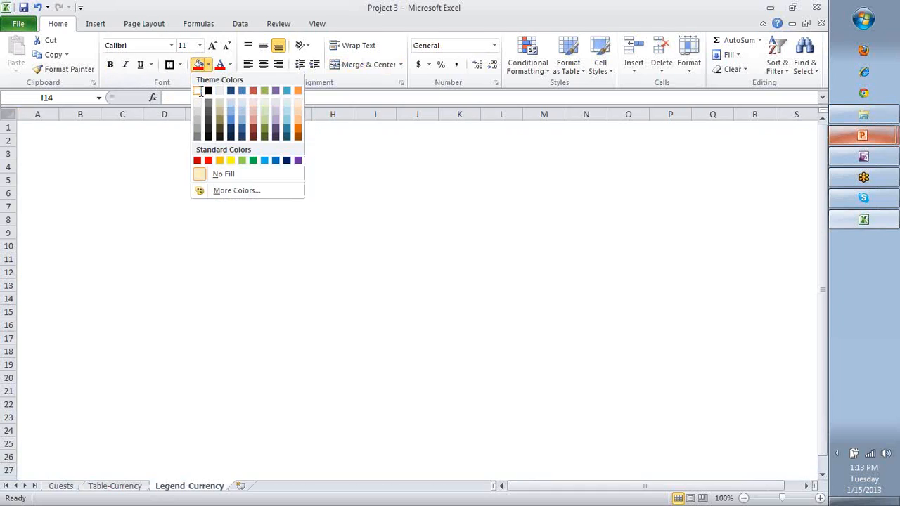
{"action": "left_click", "coordinate": [200, 91]}
{"action": "left_click", "coordinate": [61, 136]}
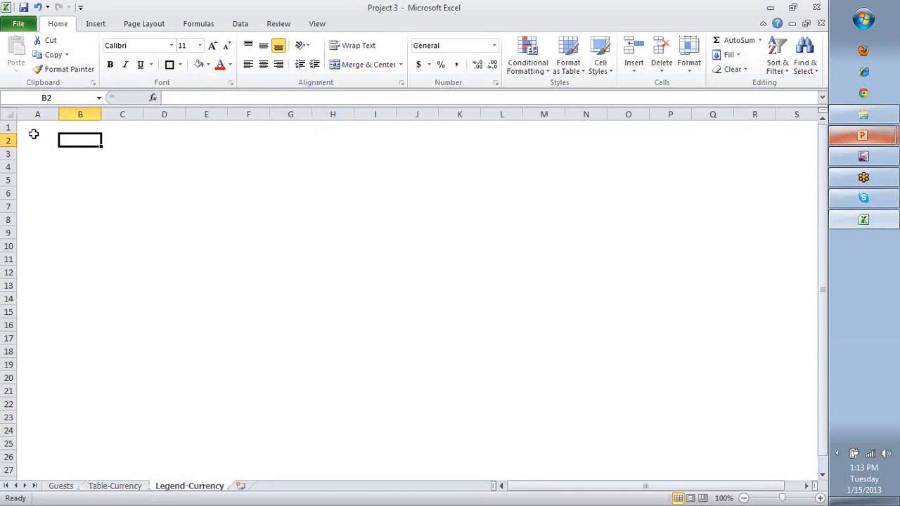
Enlarge the Legend-Currency sheet to 240% and check the 15-Jan conversion ratio on the Table-Currency sheet.
{"action": "left_click_drag", "start_coordinate": [34, 125], "coordinate": [110, 200]}
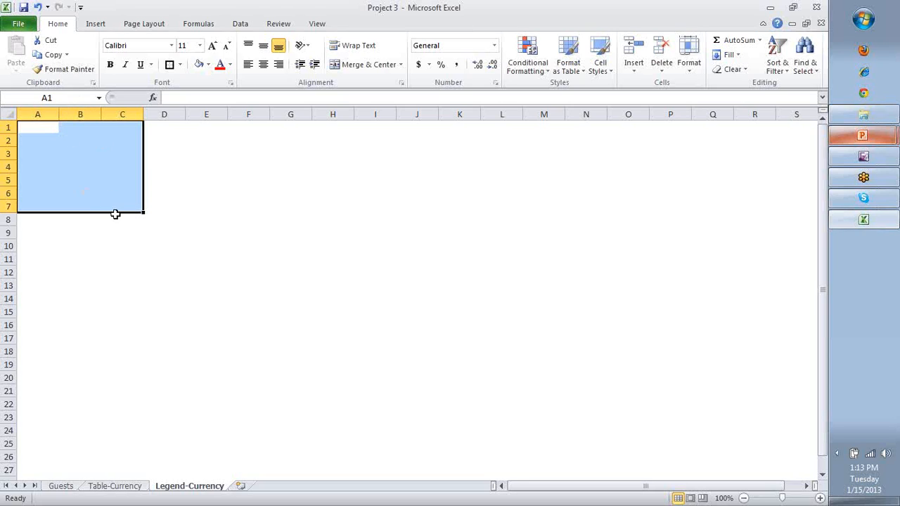
{"action": "left_click", "coordinate": [820, 497]}
{"action": "left_click", "coordinate": [820, 497]}
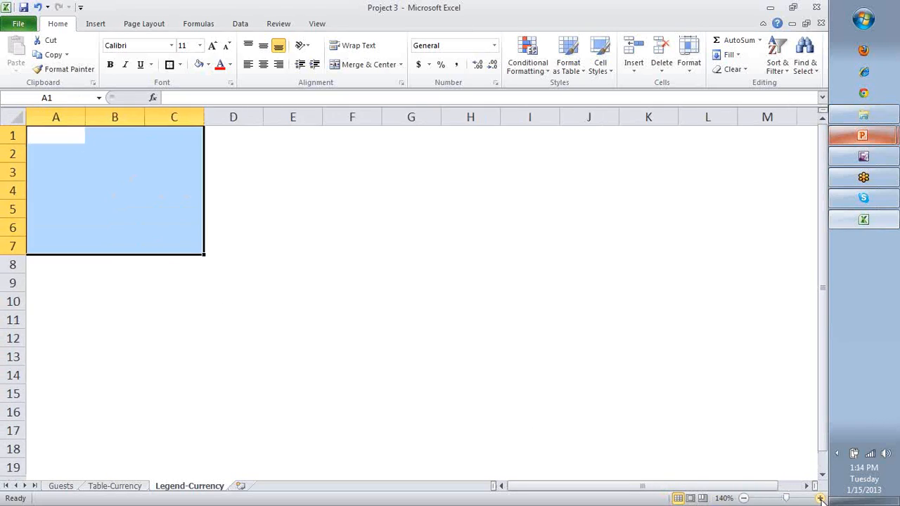
{"action": "left_click", "coordinate": [820, 498]}
{"action": "left_click", "coordinate": [820, 497]}
{"action": "left_click", "coordinate": [819, 497]}
{"action": "left_click", "coordinate": [820, 498]}
{"action": "left_click", "coordinate": [820, 498]}
{"action": "left_click", "coordinate": [820, 498]}
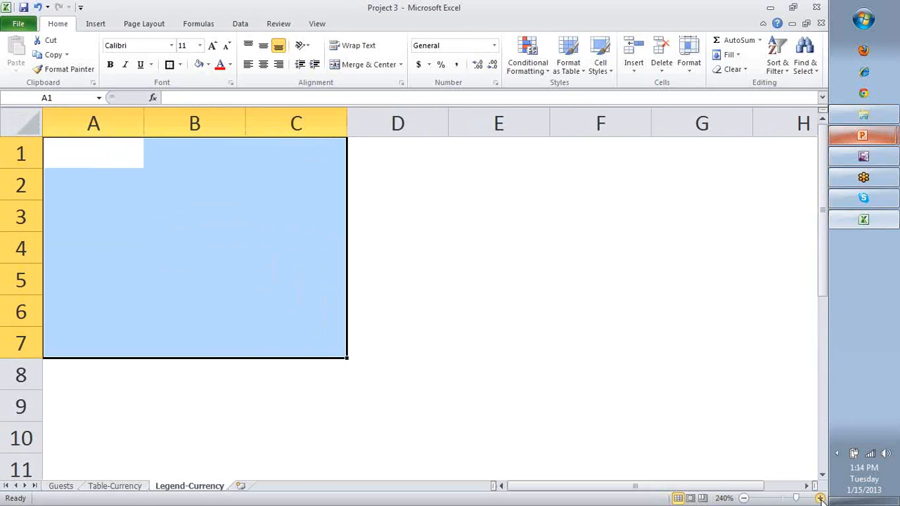
{"action": "left_click", "coordinate": [115, 486]}
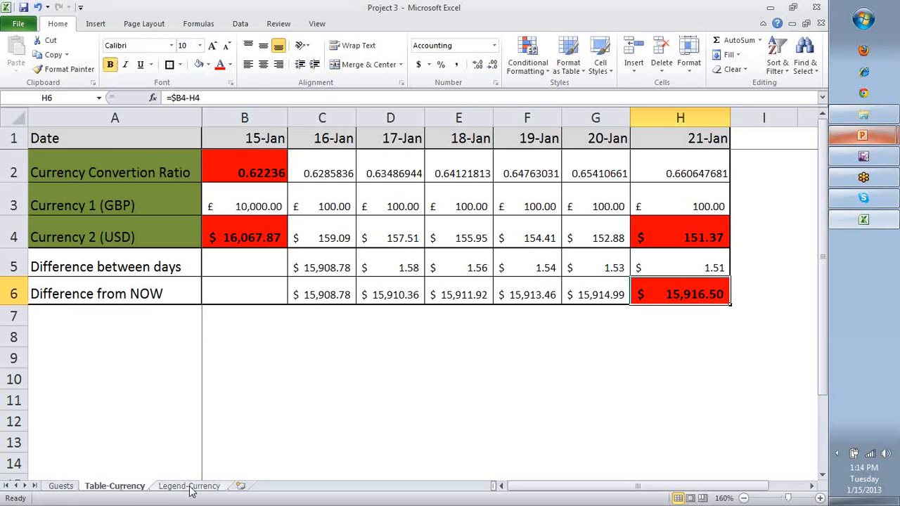
{"action": "left_click", "coordinate": [260, 161]}
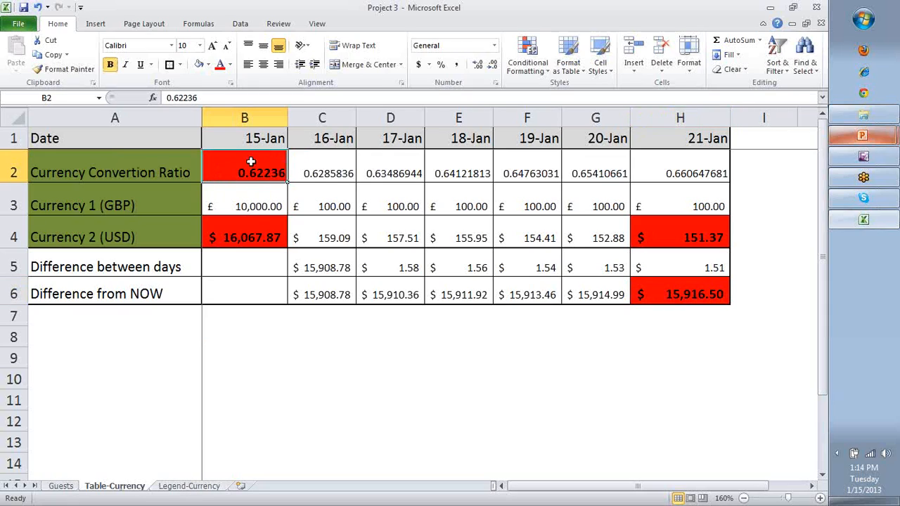
Enter the heading Currency 1 in cell A1 of the Legend-Currency sheet.
{"action": "left_click", "coordinate": [196, 487]}
{"action": "left_click", "coordinate": [126, 154]}
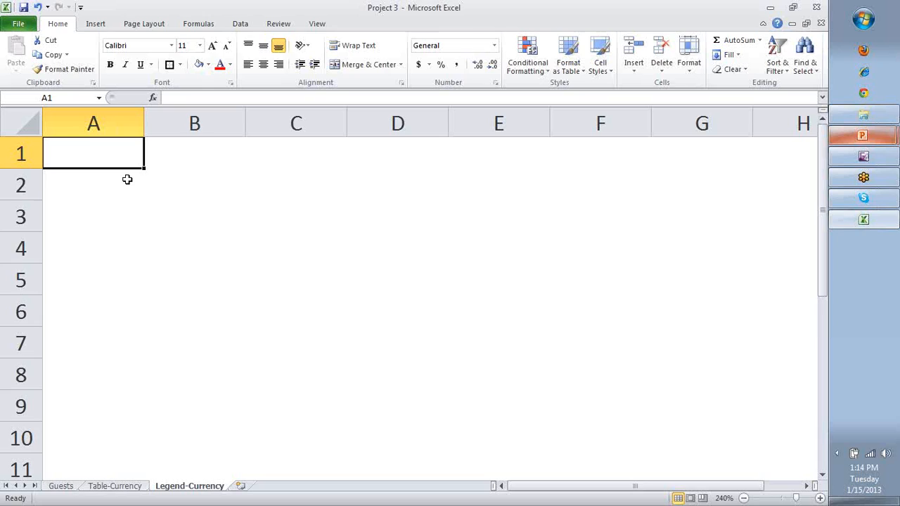
{"action": "type", "text": "Currency"}
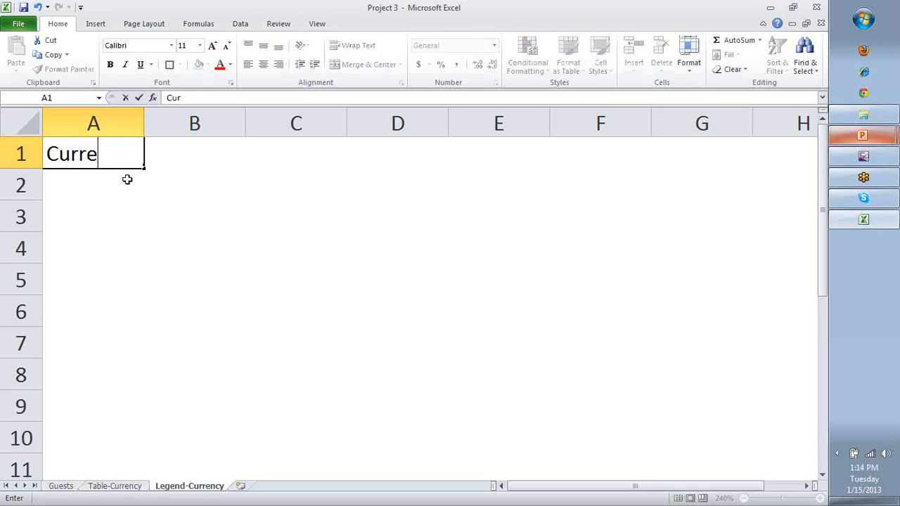
{"action": "key", "text": "Return"}
{"action": "key", "text": "Up"}
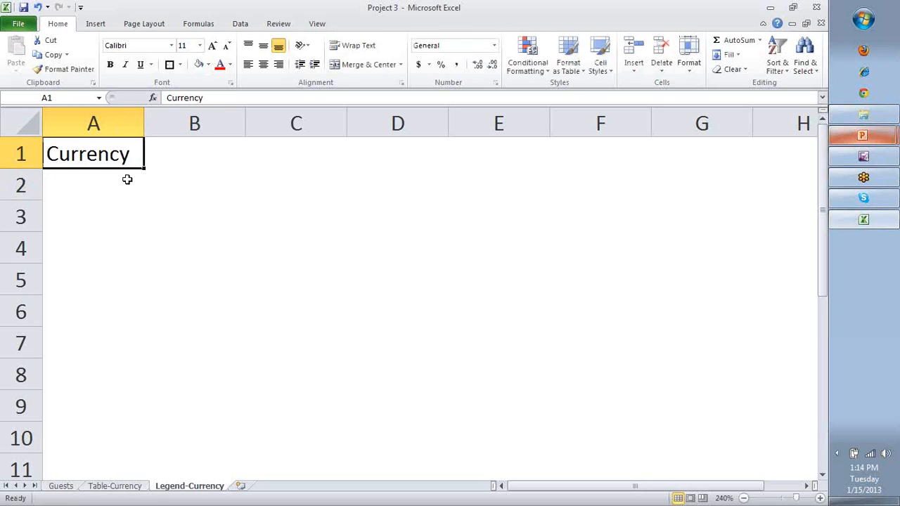
{"action": "key", "text": "BackSpace"}
{"action": "key", "text": "Escape"}
{"action": "key", "text": "F2"}
{"action": "type", "text": "1"}
{"action": "key", "text": "Tab"}
Copy the A1 heading into B1 as Currency 2 and widen columns A and B to fit the headings.
{"action": "key", "text": "Left"}
{"action": "key", "text": "ctrl+c"}
{"action": "key", "text": "Right"}
{"action": "key", "text": "ctrl+v"}
{"action": "key", "text": "F2"}
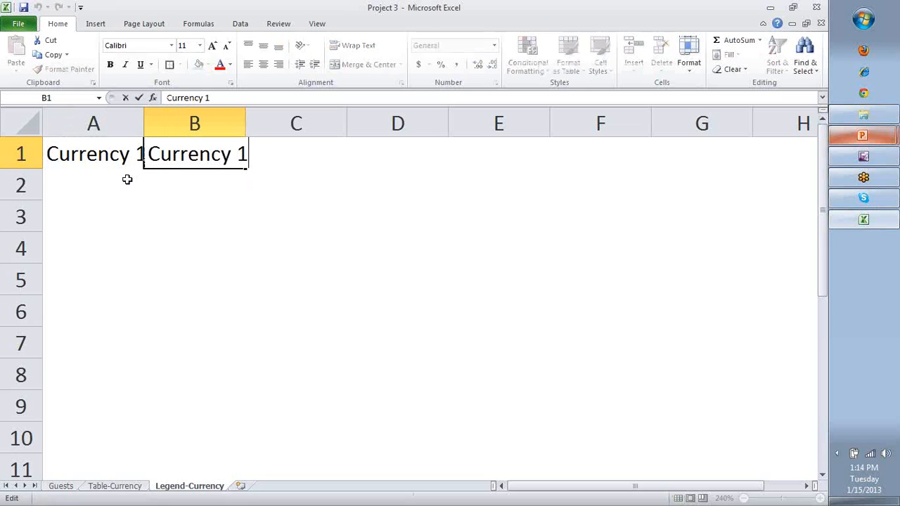
{"action": "key", "text": "BackSpace"}
{"action": "type", "text": "2"}
{"action": "key", "text": "Return"}
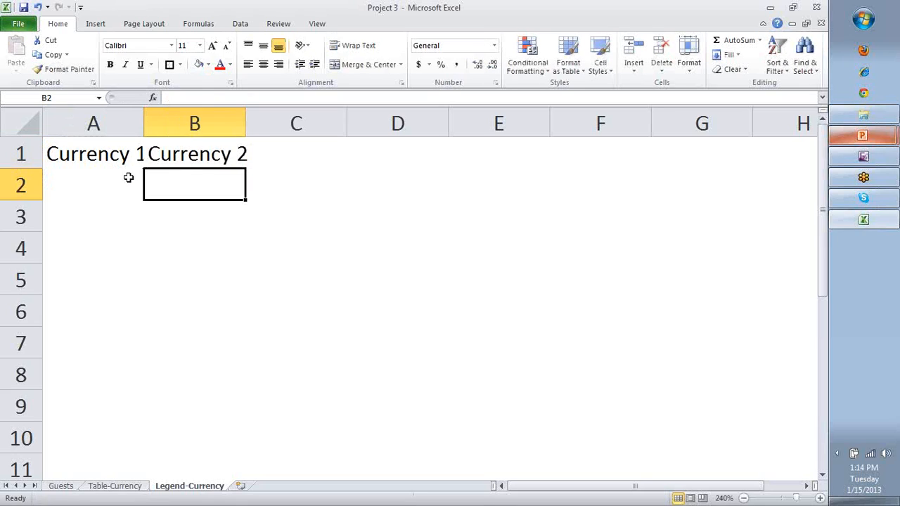
{"action": "left_click_drag", "start_coordinate": [144, 125], "coordinate": [189, 123]}
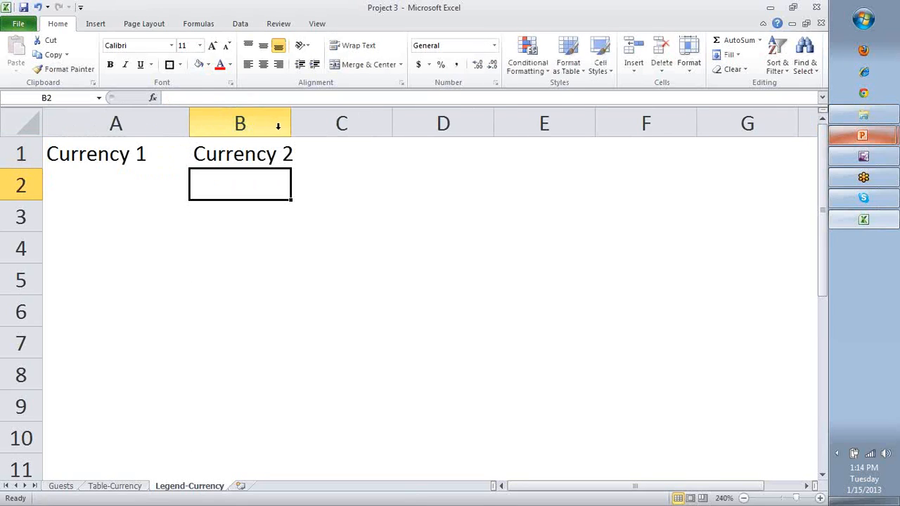
{"action": "left_click_drag", "start_coordinate": [290, 125], "coordinate": [317, 126]}
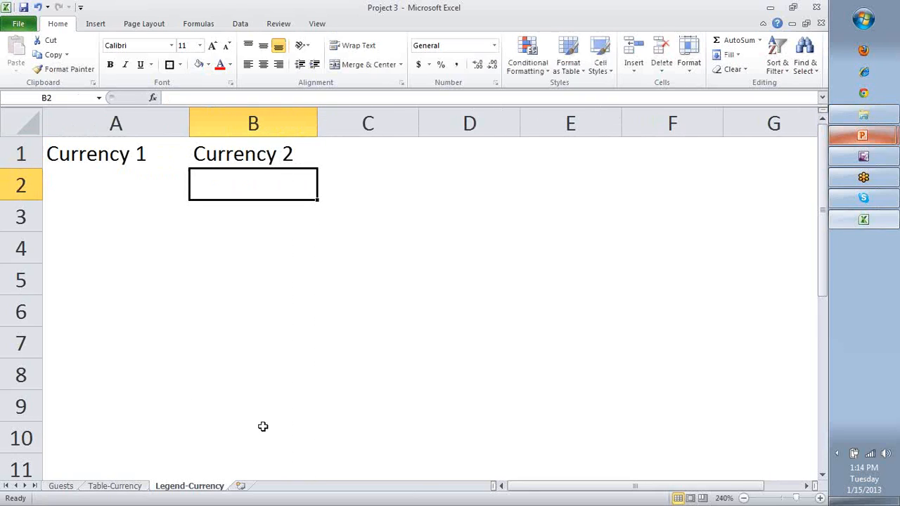
Examine the 15-Jan USD amount on the Table-Currency sheet and the email entries in the Guests sheet's list.
{"action": "left_click", "coordinate": [141, 481]}
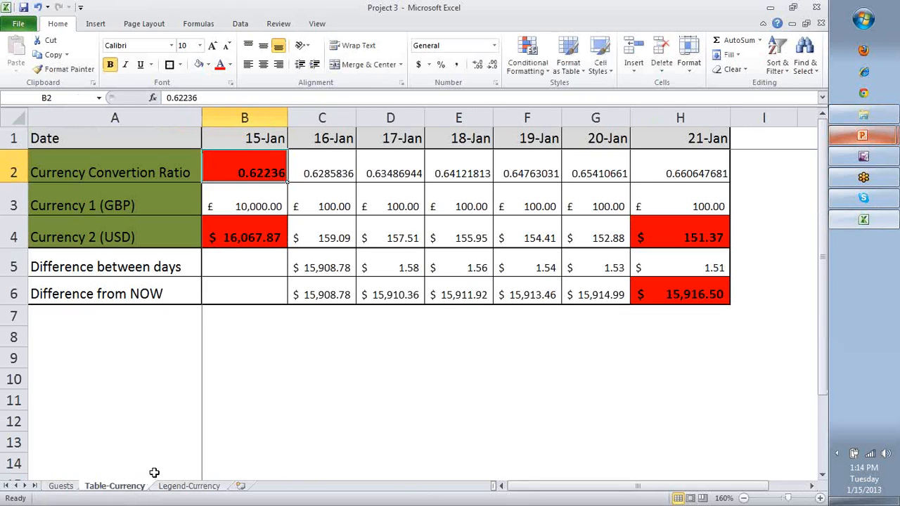
{"action": "left_click", "coordinate": [264, 239]}
{"action": "left_click", "coordinate": [66, 488]}
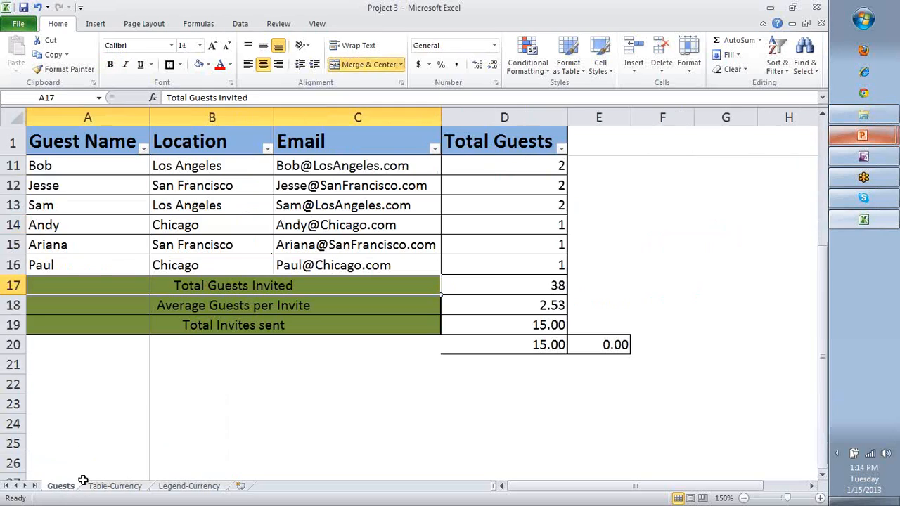
{"action": "left_click", "coordinate": [750, 448]}
{"action": "key", "text": "Left"}
{"action": "key", "text": "Left"}
{"action": "key", "text": "Left"}
{"action": "key", "text": "Left"}
{"action": "key", "text": "Left"}
{"action": "key", "text": "Left"}
{"action": "key", "text": "Up"}
{"action": "key", "text": "Up"}
{"action": "key", "text": "Up"}
{"action": "key", "text": "Up"}
{"action": "key", "text": "Up"}
{"action": "key", "text": "Up"}
{"action": "key", "text": "Up"}
{"action": "key", "text": "Up"}
{"action": "key", "text": "Right"}
{"action": "key", "text": "Up"}
{"action": "key", "text": "Up"}
{"action": "key", "text": "Up"}
{"action": "key", "text": "Right"}
{"action": "key", "text": "Right"}
{"action": "key", "text": "Left"}
{"action": "key", "text": "Up"}
{"action": "key", "text": "Up"}
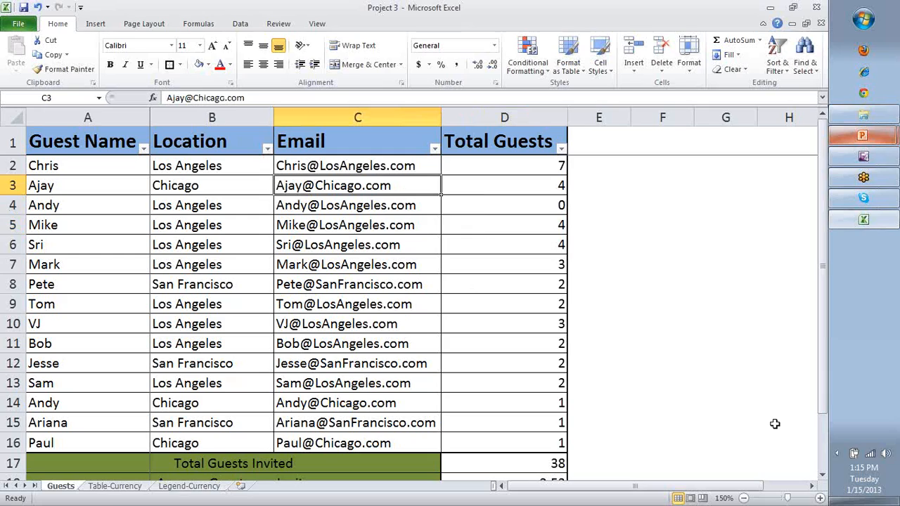
Re-enter the guest's email address in cell C3 and undo its automatic hyperlink formatting.
{"action": "key", "text": "F2"}
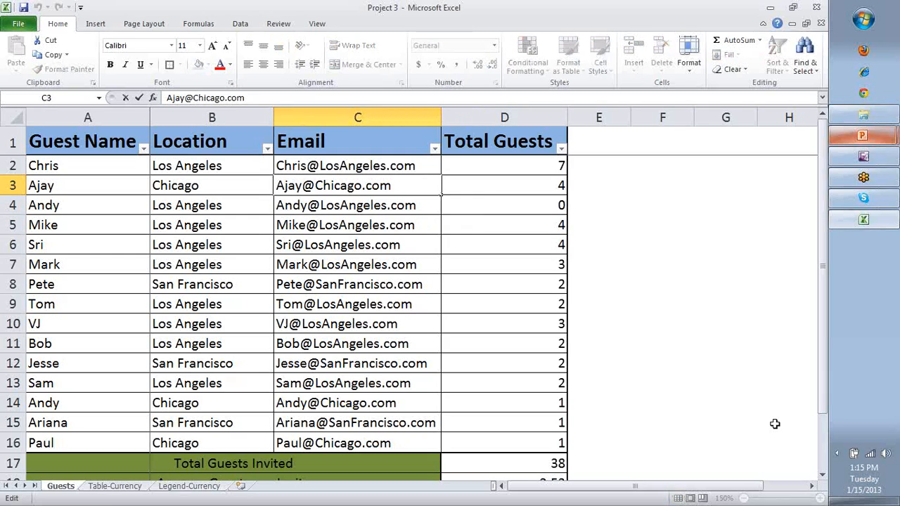
{"action": "type", "text": "sdsdf"}
{"action": "key", "text": "BackSpace"}
{"action": "key", "text": "BackSpace"}
{"action": "key", "text": "BackSpace"}
{"action": "key", "text": "BackSpace"}
{"action": "key", "text": "Return"}
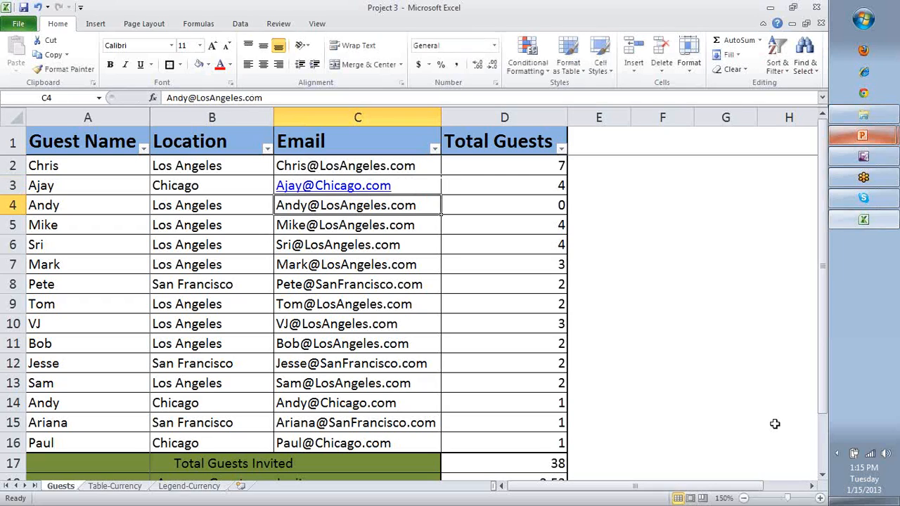
{"action": "key", "text": "ctrl+z"}
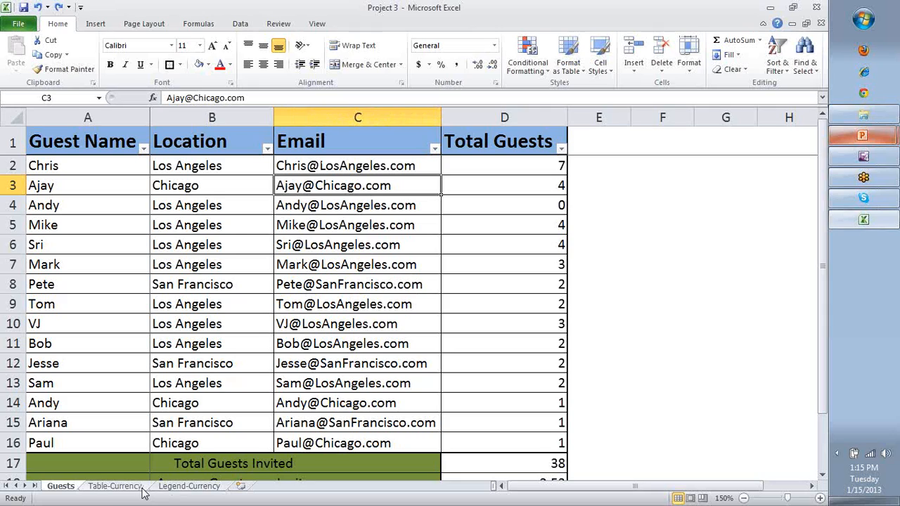
Enter the heading Todays Rate in cell C1 of the Legend-Currency sheet.
{"action": "left_click", "coordinate": [177, 487]}
{"action": "left_click", "coordinate": [129, 145]}
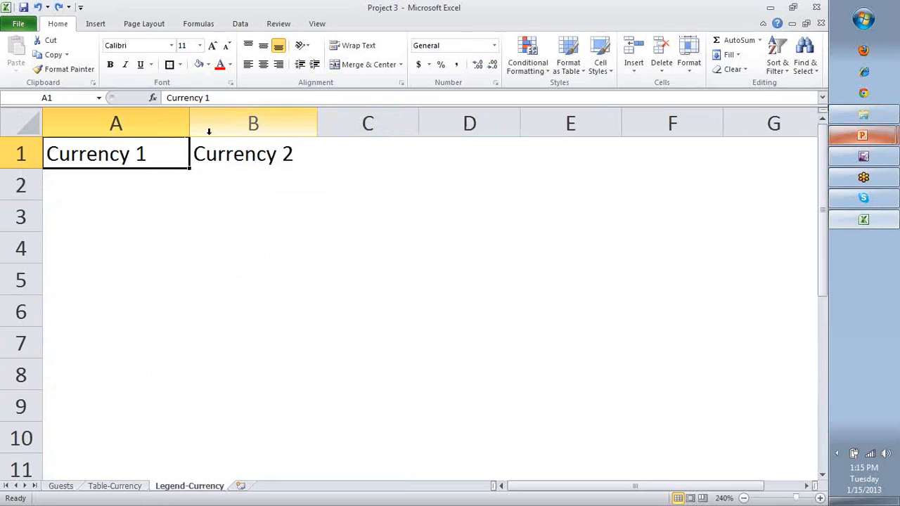
{"action": "left_click", "coordinate": [230, 155]}
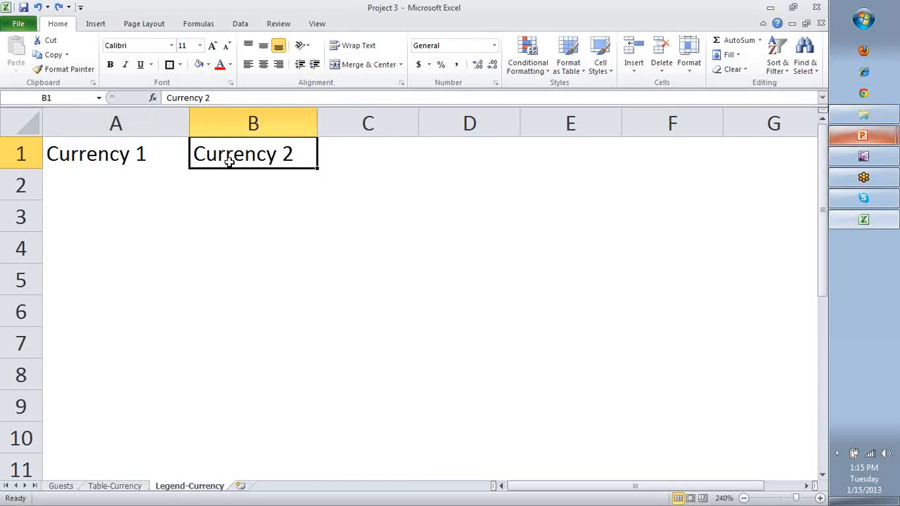
{"action": "key", "text": "ctrl+c"}
{"action": "left_click", "coordinate": [357, 144]}
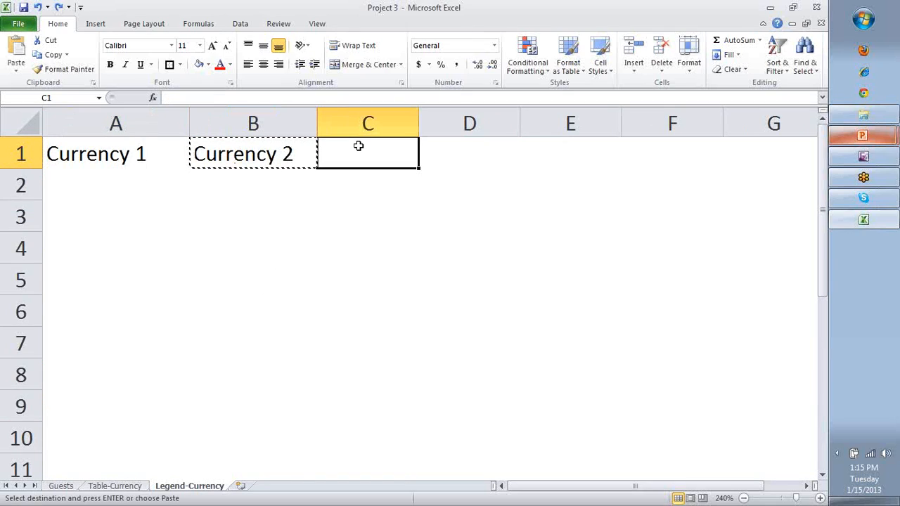
{"action": "key", "text": "ctrl+v"}
{"action": "type", "text": "Today"}
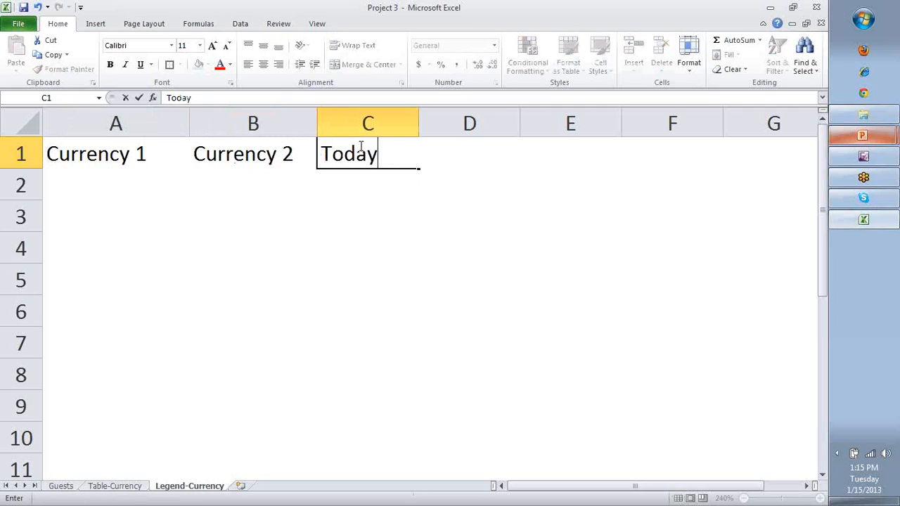
{"action": "type", "text": "s Rate"}
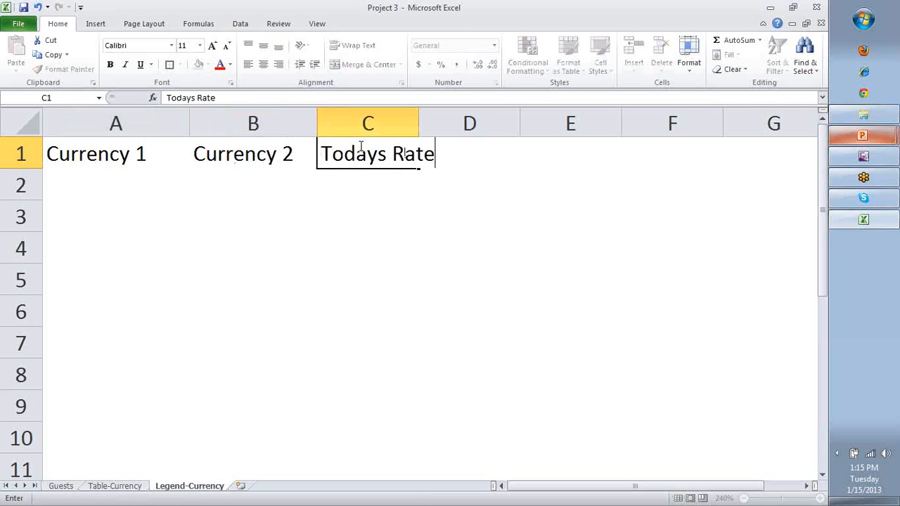
{"action": "key", "text": "Return"}
Enter the currency pair GBP in cell A2 and USD in cell B2.
{"action": "key", "text": "Return"}
{"action": "key", "text": "Up"}
{"action": "key", "text": "Left"}
{"action": "key", "text": "Left"}
{"action": "type", "text": "GBP"}
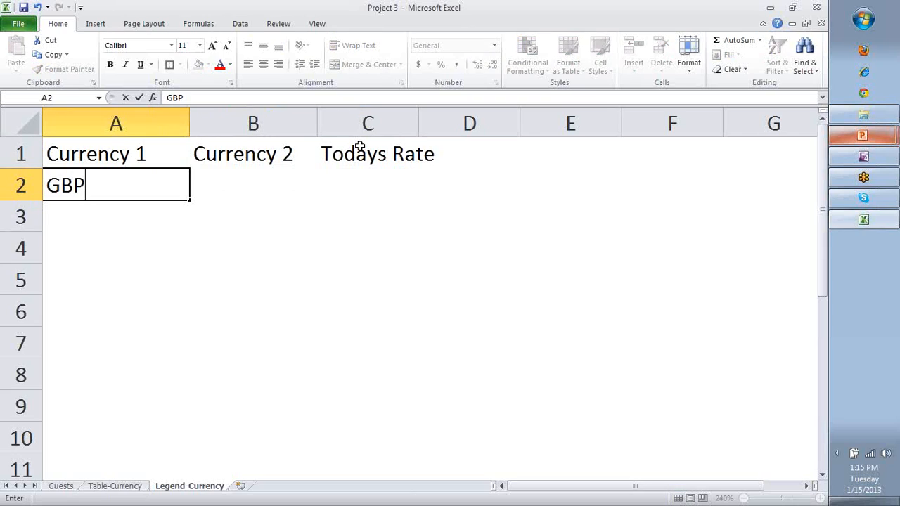
{"action": "key", "text": "Tab"}
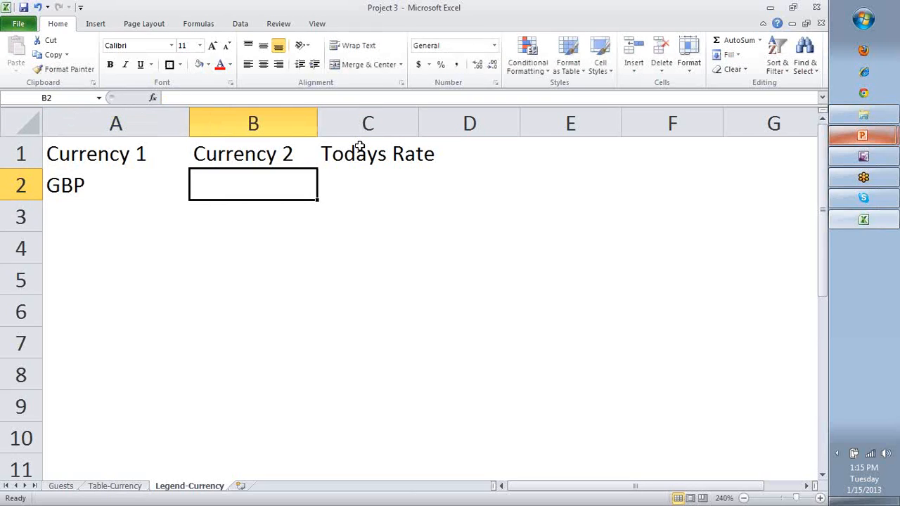
{"action": "type", "text": "USD"}
{"action": "key", "text": "Tab"}
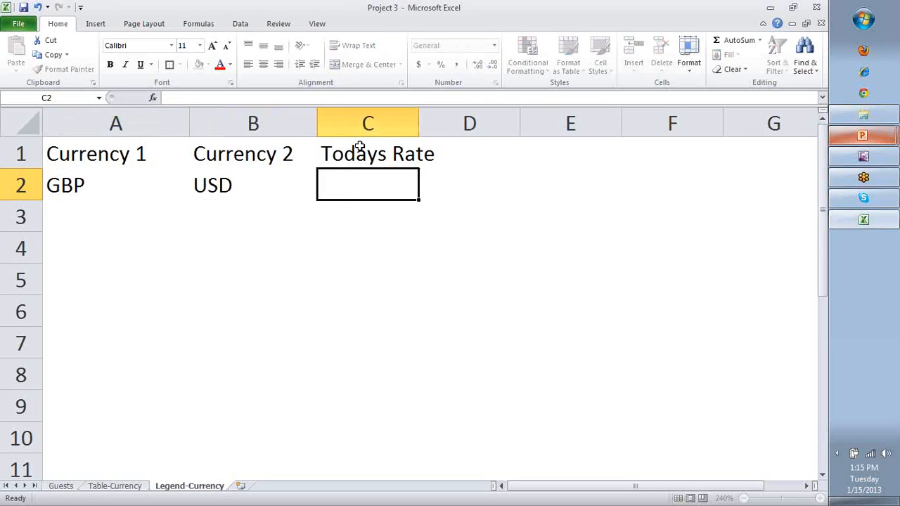
Copy the 15-Jan conversion ratio from the Table-Currency sheet into Legend-Currency cell C2 and widen column C to fit its heading.
{"action": "left_click", "coordinate": [114, 486]}
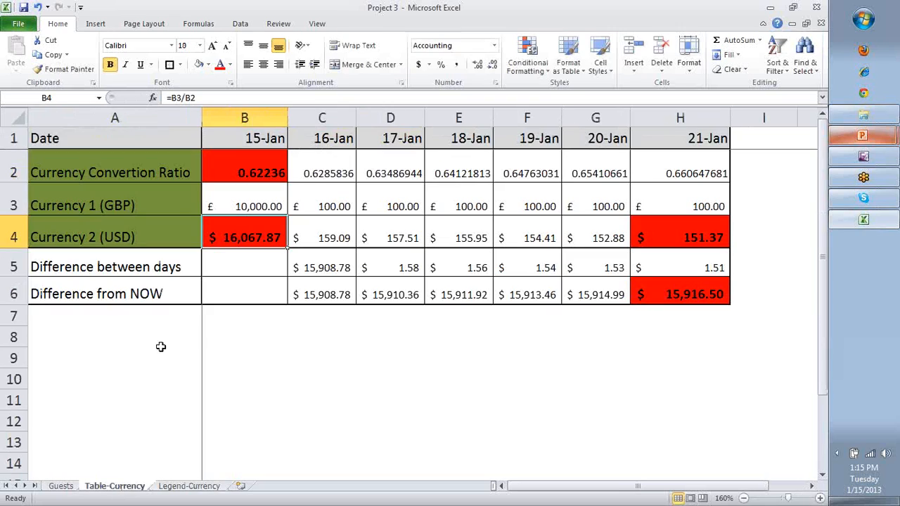
{"action": "left_click", "coordinate": [248, 172]}
{"action": "key", "text": "ctrl+c"}
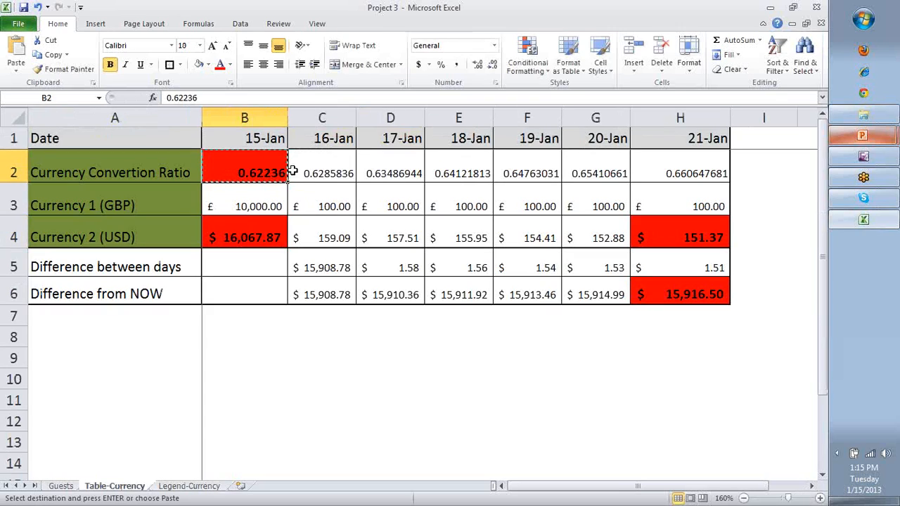
{"action": "left_click", "coordinate": [189, 486]}
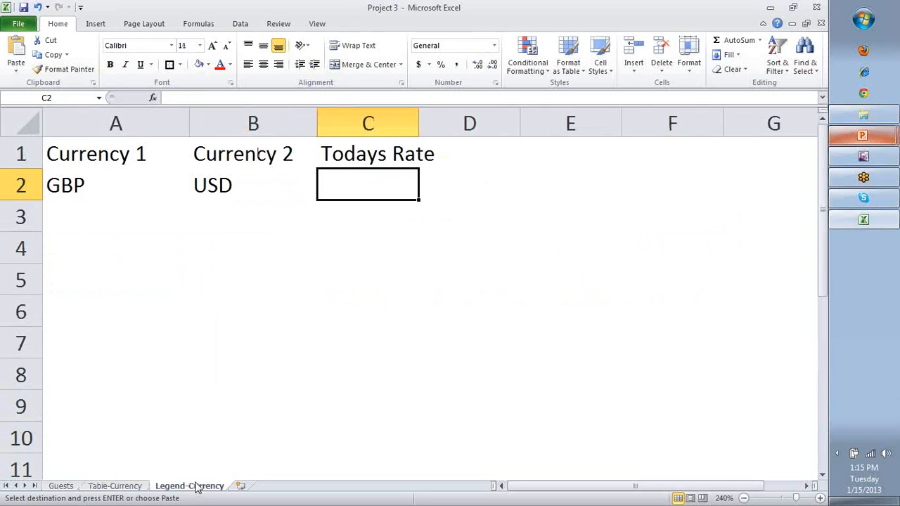
{"action": "key", "text": "ctrl+v"}
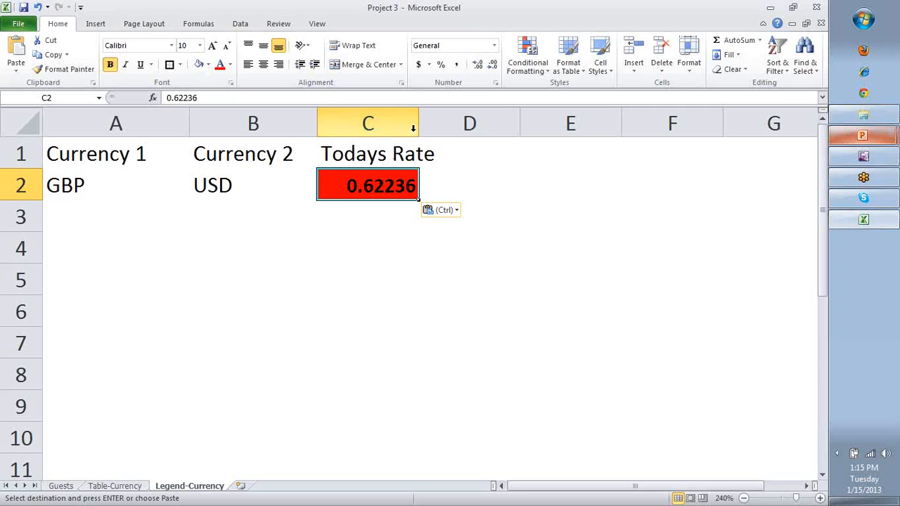
{"action": "left_click_drag", "start_coordinate": [417, 125], "coordinate": [441, 130]}
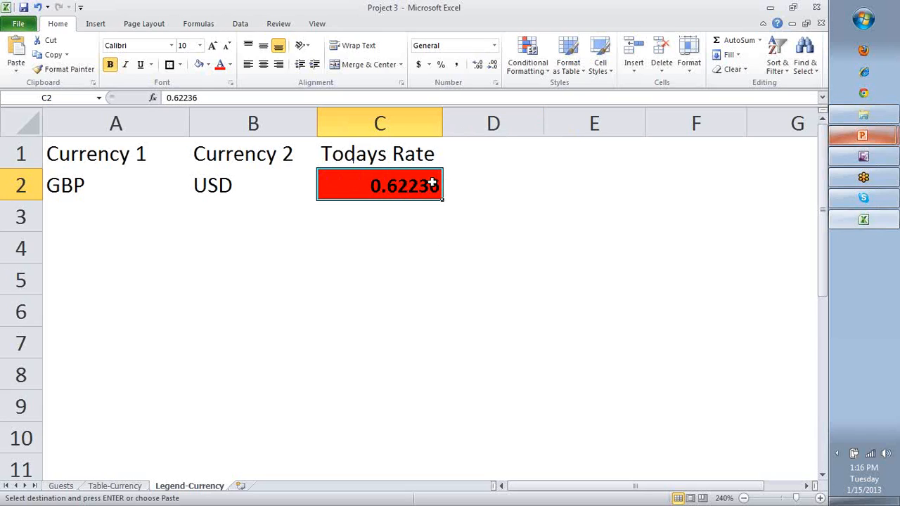
Copy the 15-Jan conversion ratio from Table-Currency again and paste it with its formatting over Legend-Currency cell C2.
{"action": "left_click", "coordinate": [129, 486]}
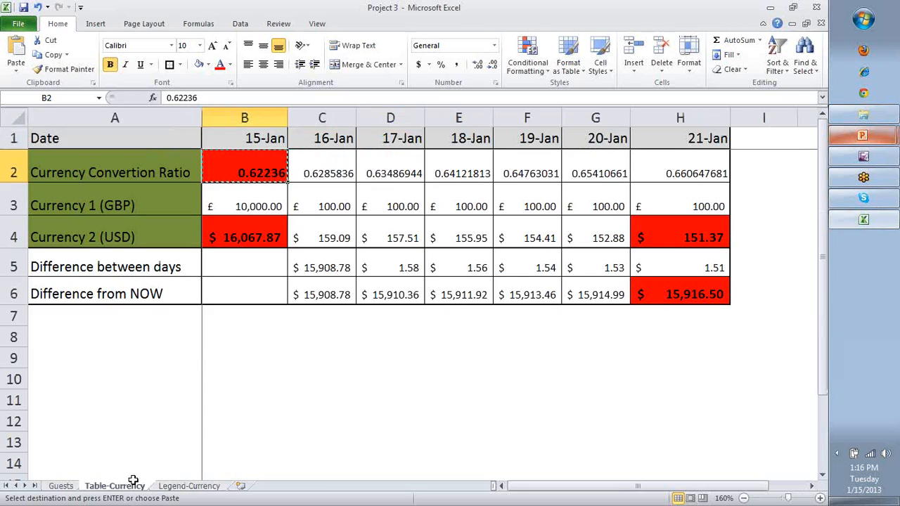
{"action": "right_click", "coordinate": [256, 177]}
{"action": "left_click", "coordinate": [264, 197]}
{"action": "left_click", "coordinate": [197, 485]}
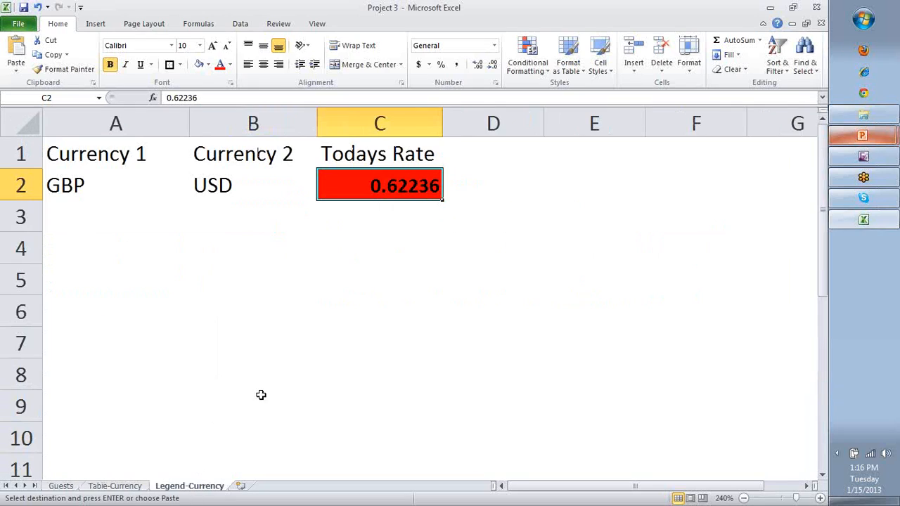
{"action": "key", "text": "ctrl+v"}
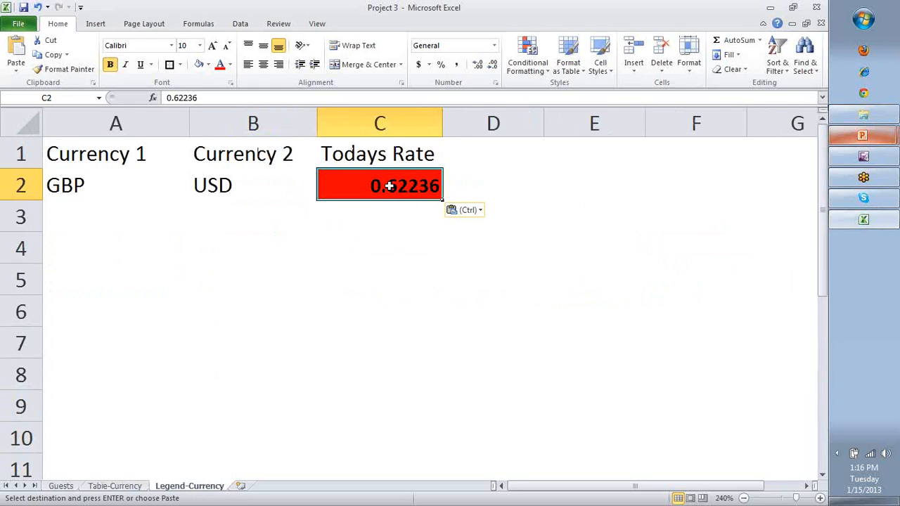
{"action": "right_click", "coordinate": [390, 185]}
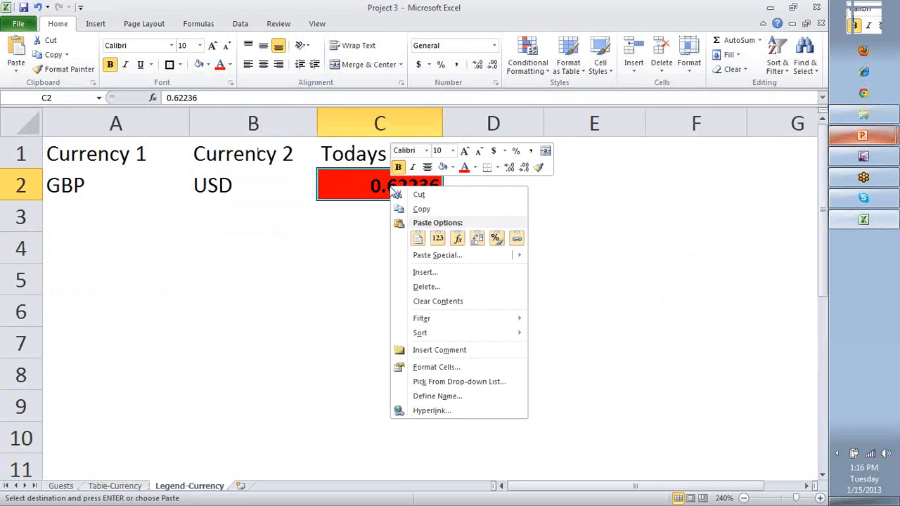
{"action": "left_click", "coordinate": [419, 239]}
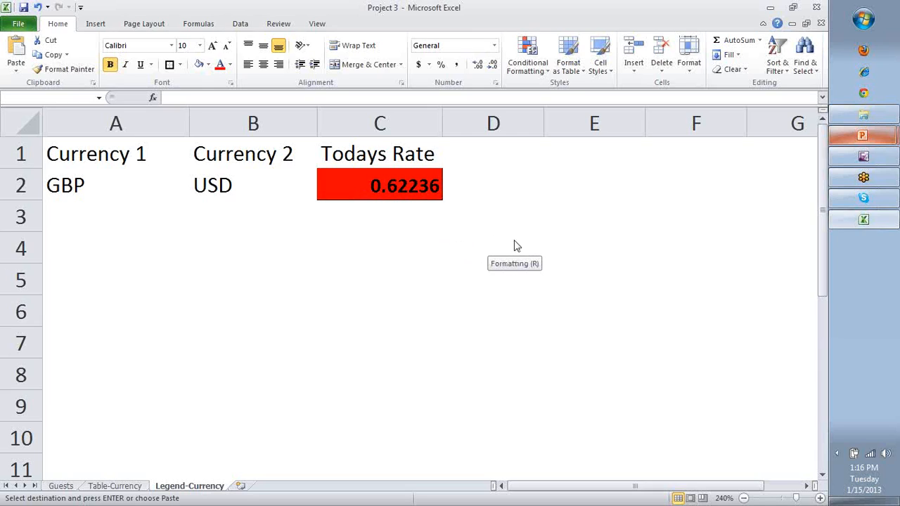
Undo the ratio pastes in cell C2 and the widening of column C.
{"action": "left_click", "coordinate": [442, 240]}
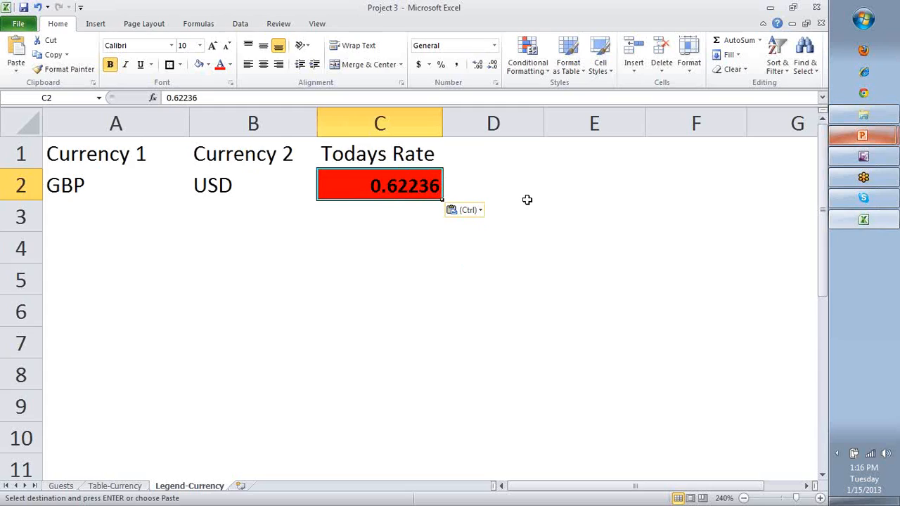
{"action": "left_click", "coordinate": [538, 195]}
{"action": "key", "text": "ctrl+z"}
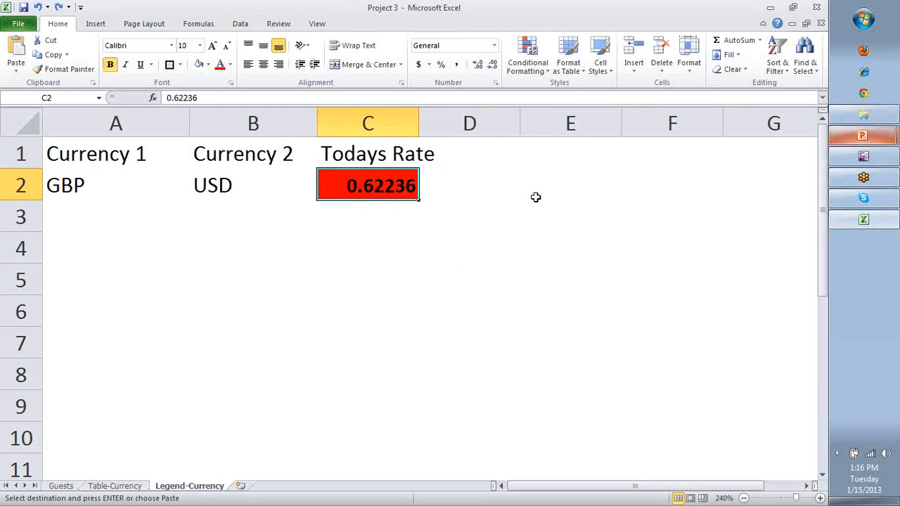
{"action": "key", "text": "ctrl+z"}
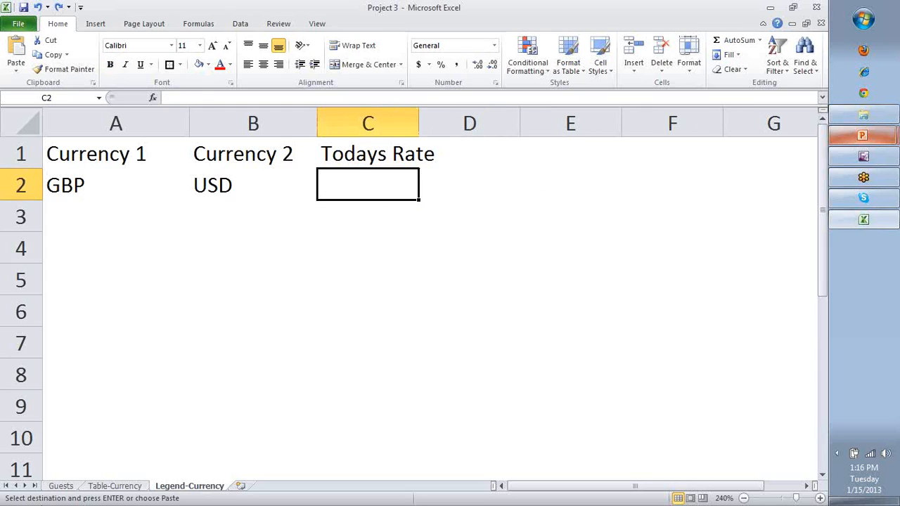
Paste the copied 15-Jan conversion ratio from Table-Currency into Legend-Currency cell C2 as a value only, without its formatting.
{"action": "left_click", "coordinate": [89, 487]}
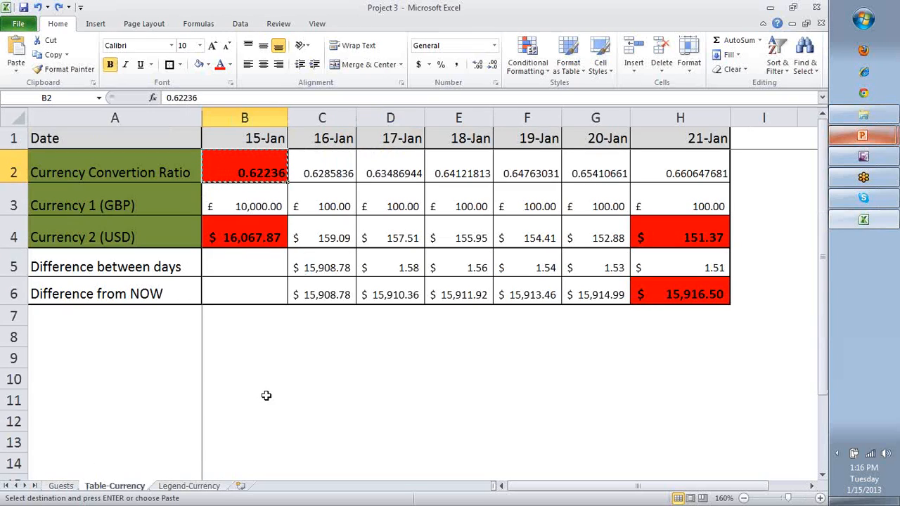
{"action": "left_click", "coordinate": [184, 487]}
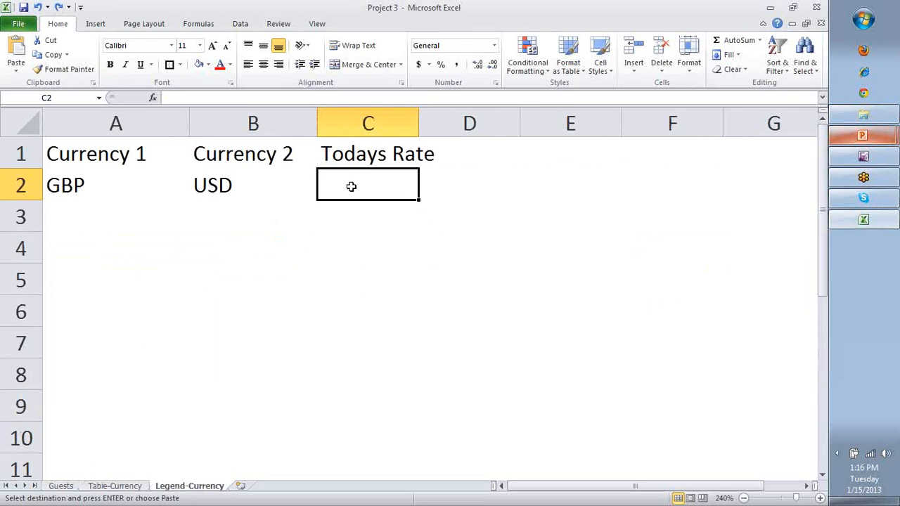
{"action": "right_click", "coordinate": [351, 186]}
{"action": "left_click", "coordinate": [397, 240]}
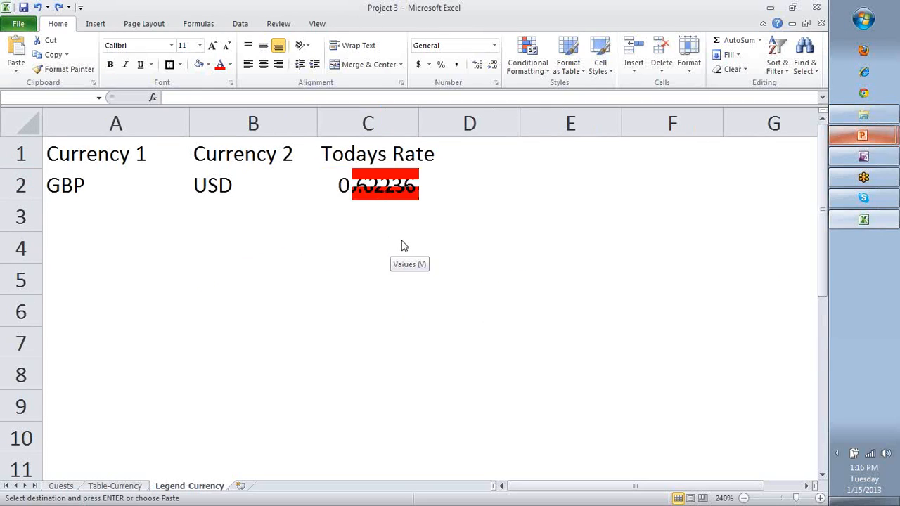
{"action": "left_click", "coordinate": [402, 241]}
{"action": "left_click", "coordinate": [452, 185]}
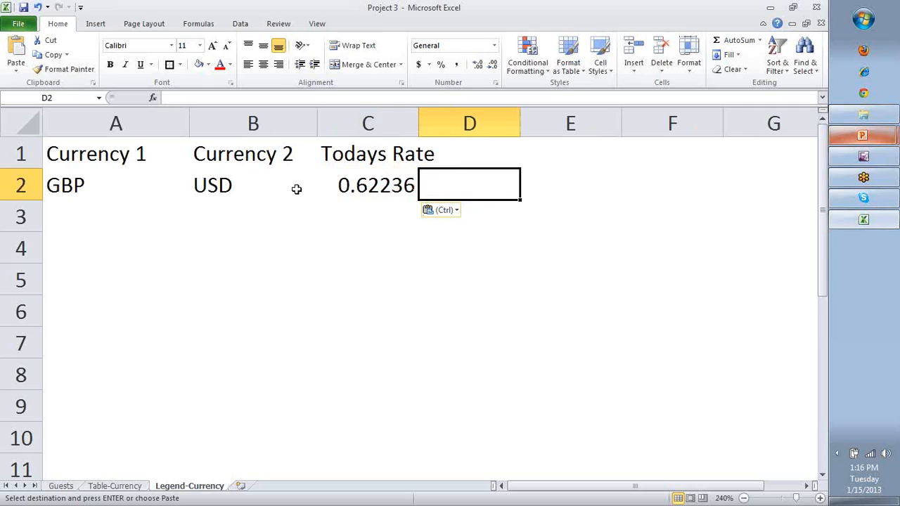
{"action": "left_click_drag", "start_coordinate": [92, 172], "coordinate": [331, 181]}
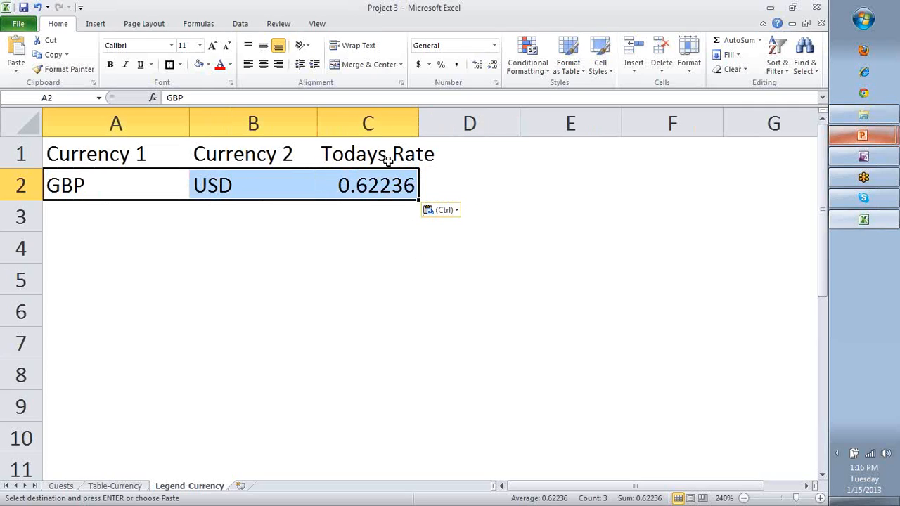
{"action": "left_click", "coordinate": [385, 185]}
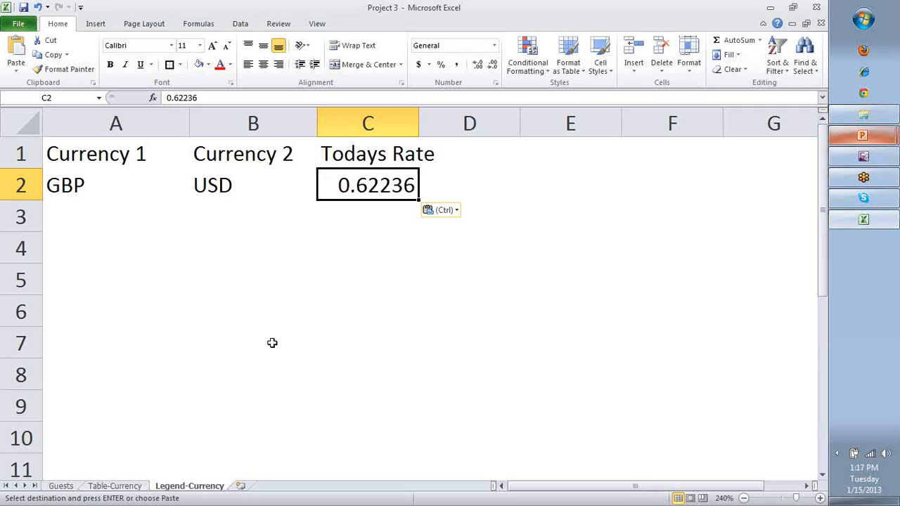
{"action": "left_click", "coordinate": [763, 247]}
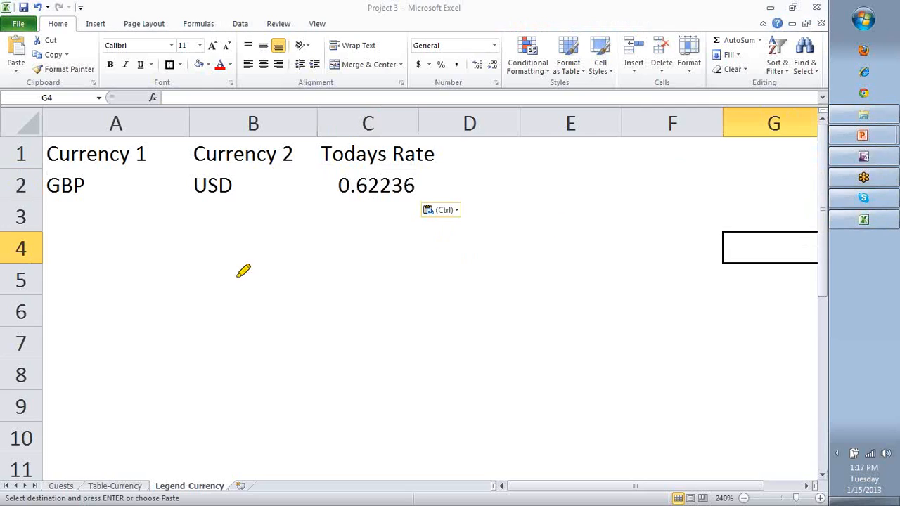
{"action": "mouse_move", "coordinate": [191, 254]}
{"action": "left_mouse_down"}
{"action": "mouse_move", "coordinate": [184, 371]}
{"action": "mouse_move", "coordinate": [235, 364]}
{"action": "left_mouse_up"}
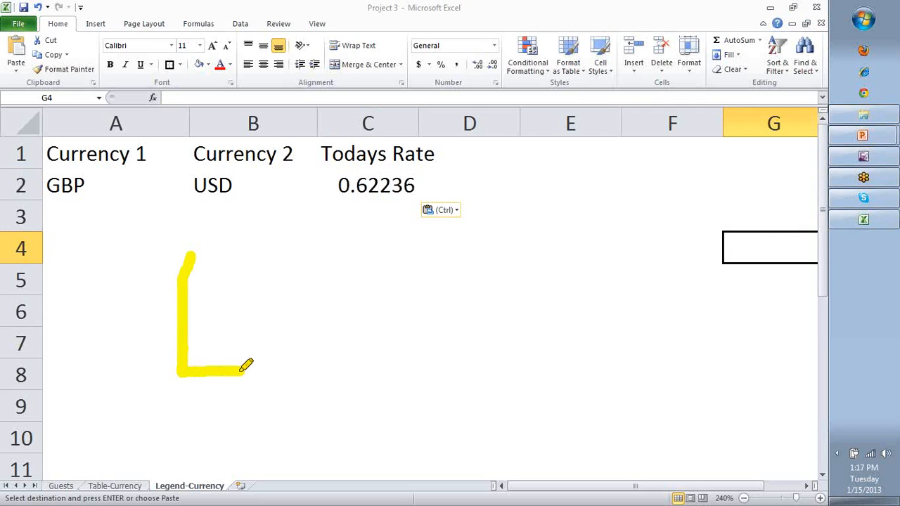
{"action": "left_click_drag", "start_coordinate": [186, 255], "coordinate": [231, 251]}
{"action": "left_click_drag", "start_coordinate": [189, 311], "coordinate": [246, 309]}
{"action": "left_click_drag", "start_coordinate": [260, 344], "coordinate": [261, 398]}
{"action": "mouse_move", "coordinate": [489, 226]}
{"action": "left_mouse_down"}
{"action": "mouse_move", "coordinate": [437, 226]}
{"action": "mouse_move", "coordinate": [426, 355]}
{"action": "mouse_move", "coordinate": [470, 346]}
{"action": "left_mouse_up"}
{"action": "left_click_drag", "start_coordinate": [433, 300], "coordinate": [482, 297]}
{"action": "mouse_move", "coordinate": [495, 336]}
{"action": "left_mouse_down"}
{"action": "mouse_move", "coordinate": [505, 378]}
{"action": "mouse_move", "coordinate": [595, 384]}
{"action": "left_mouse_up"}
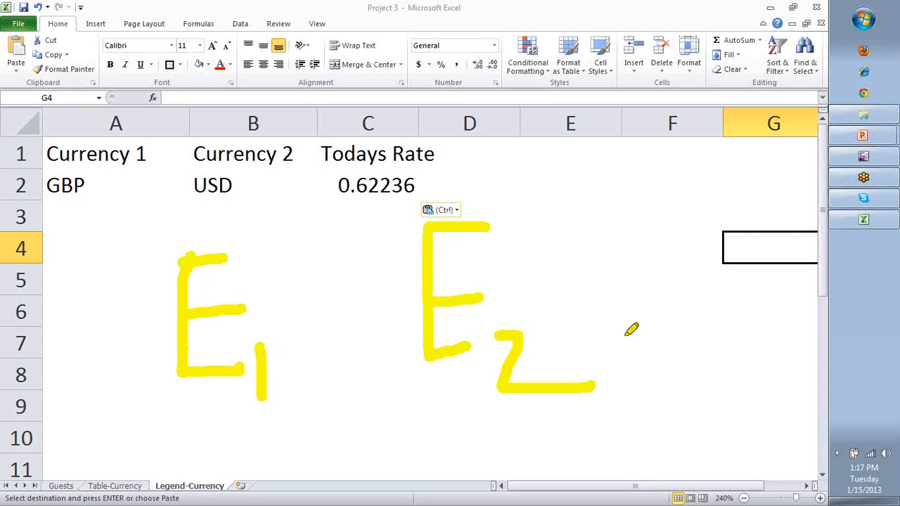
{"action": "mouse_move", "coordinate": [740, 220]}
{"action": "left_mouse_down"}
{"action": "mouse_move", "coordinate": [666, 245]}
{"action": "mouse_move", "coordinate": [655, 359]}
{"action": "mouse_move", "coordinate": [727, 345]}
{"action": "left_mouse_up"}
{"action": "left_click_drag", "start_coordinate": [658, 285], "coordinate": [708, 284]}
{"action": "mouse_move", "coordinate": [741, 343]}
{"action": "left_mouse_down"}
{"action": "mouse_move", "coordinate": [753, 335]}
{"action": "mouse_move", "coordinate": [745, 366]}
{"action": "mouse_move", "coordinate": [756, 411]}
{"action": "mouse_move", "coordinate": [693, 418]}
{"action": "left_mouse_up"}
{"action": "mouse_move", "coordinate": [637, 272]}
{"action": "left_mouse_down"}
{"action": "mouse_move", "coordinate": [618, 309]}
{"action": "mouse_move", "coordinate": [624, 265]}
{"action": "mouse_move", "coordinate": [603, 282]}
{"action": "mouse_move", "coordinate": [469, 278]}
{"action": "mouse_move", "coordinate": [452, 259]}
{"action": "mouse_move", "coordinate": [512, 239]}
{"action": "left_mouse_up"}
{"action": "mouse_move", "coordinate": [620, 310]}
{"action": "left_mouse_down"}
{"action": "mouse_move", "coordinate": [467, 476]}
{"action": "mouse_move", "coordinate": [335, 344]}
{"action": "left_mouse_up"}
{"action": "mouse_move", "coordinate": [329, 404]}
{"action": "left_mouse_down"}
{"action": "mouse_move", "coordinate": [342, 344]}
{"action": "mouse_move", "coordinate": [399, 359]}
{"action": "left_mouse_up"}
{"action": "mouse_move", "coordinate": [619, 310]}
{"action": "left_mouse_down"}
{"action": "mouse_move", "coordinate": [628, 302]}
{"action": "mouse_move", "coordinate": [687, 347]}
{"action": "left_mouse_up"}
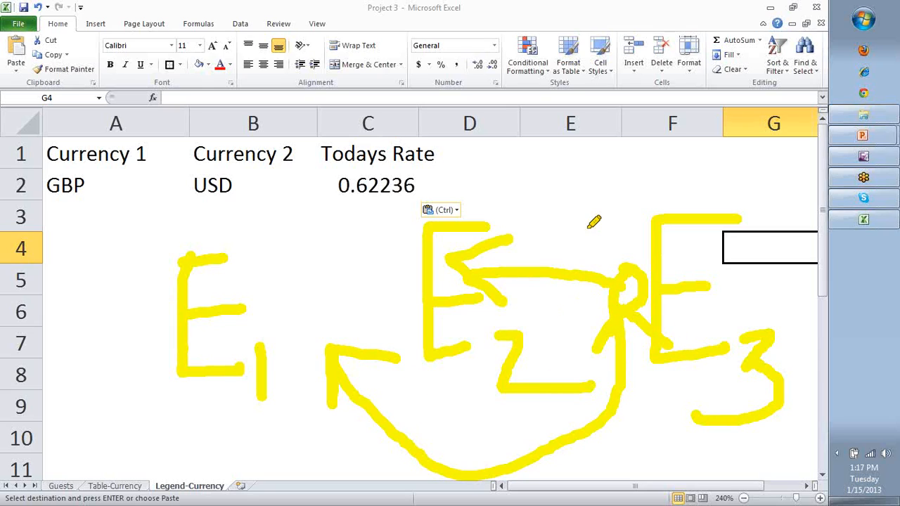
{"action": "mouse_move", "coordinate": [734, 204]}
{"action": "left_mouse_down"}
{"action": "mouse_move", "coordinate": [160, 208]}
{"action": "mouse_move", "coordinate": [182, 455]}
{"action": "mouse_move", "coordinate": [727, 450]}
{"action": "mouse_move", "coordinate": [755, 241]}
{"action": "mouse_move", "coordinate": [746, 204]}
{"action": "left_mouse_up"}
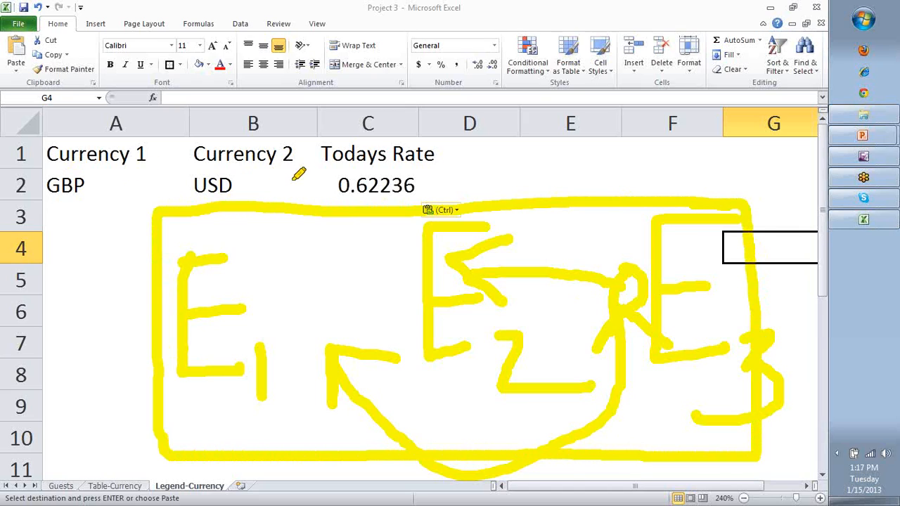
{"action": "left_click", "coordinate": [113, 487]}
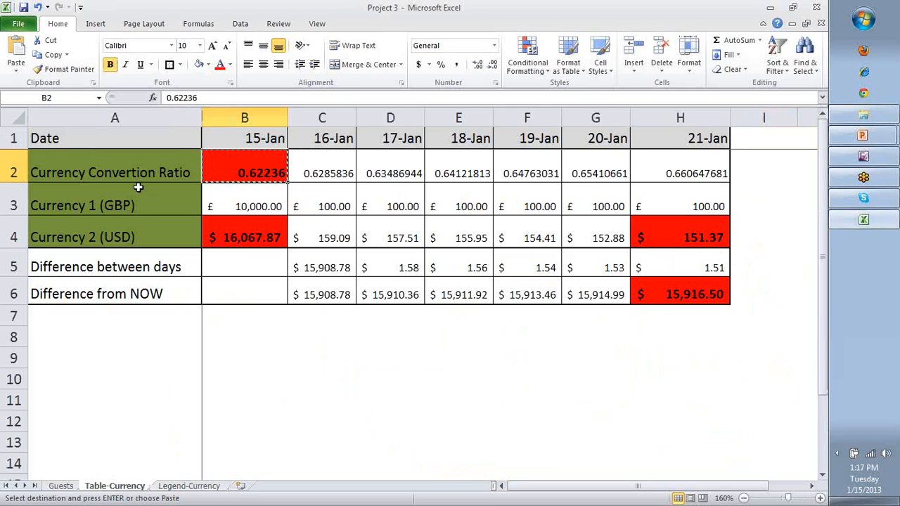
{"action": "left_click", "coordinate": [135, 208]}
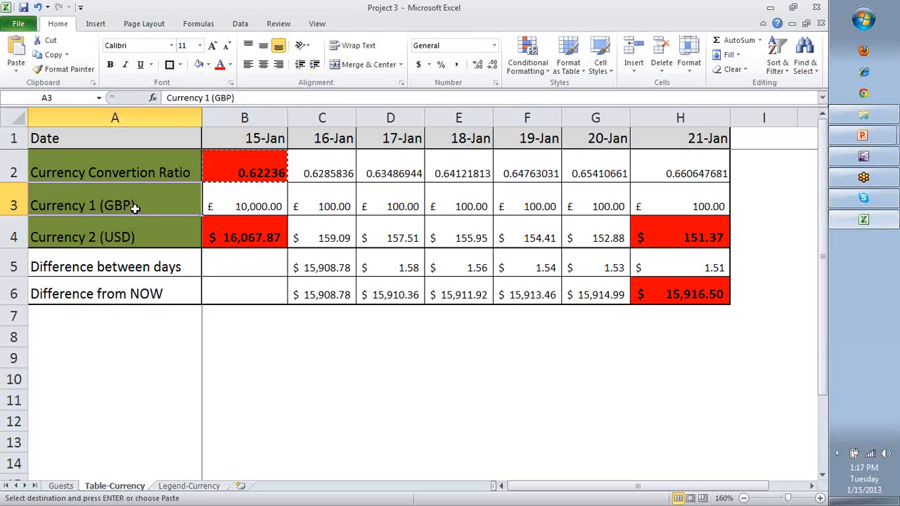
{"action": "type", "text": "="}
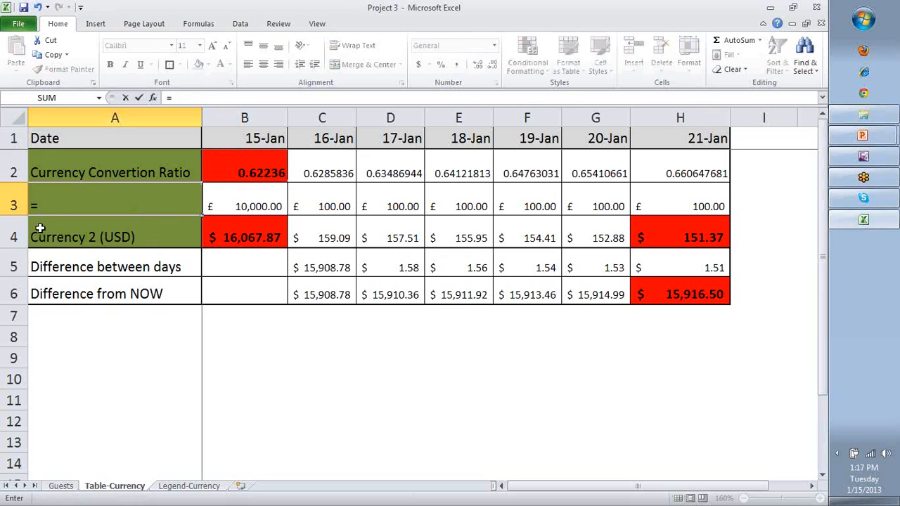
{"action": "key", "text": "Escape"}
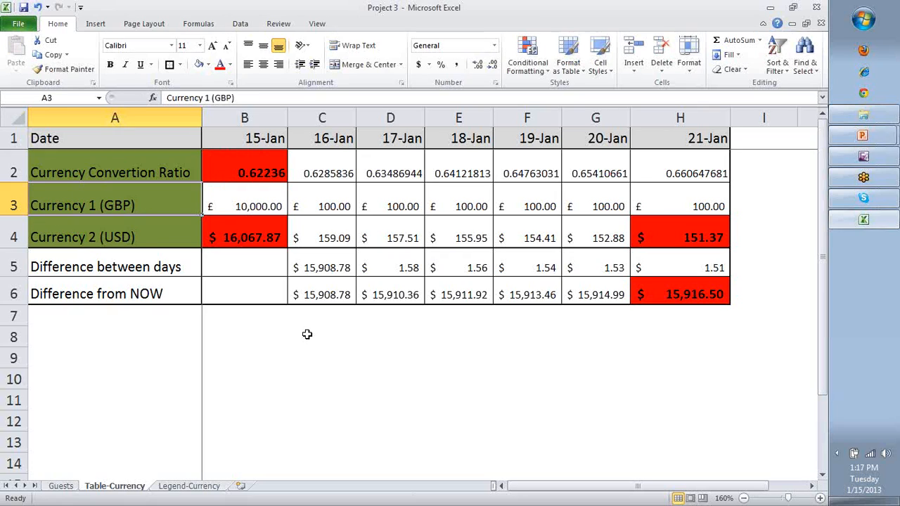
Enter the sample texts Test 1 and Test 2 in cells C8 and C9 of Table-Currency.
{"action": "left_click", "coordinate": [307, 335]}
{"action": "type", "text": "Test 1"}
{"action": "key", "text": "Return"}
{"action": "type", "text": "Test 2"}
{"action": "key", "text": "Return"}
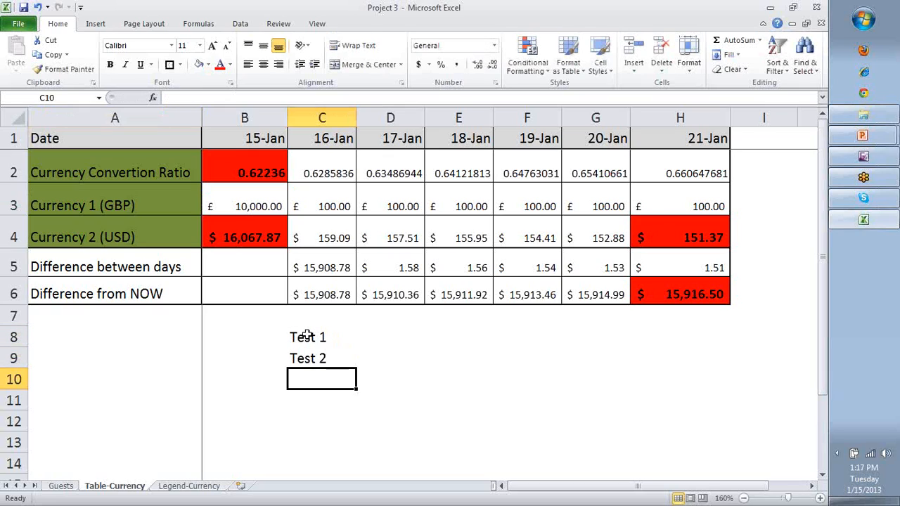
Replace the Currency 1 (GBP) label in cell A3 with the formula =C8.
{"action": "left_click", "coordinate": [120, 202]}
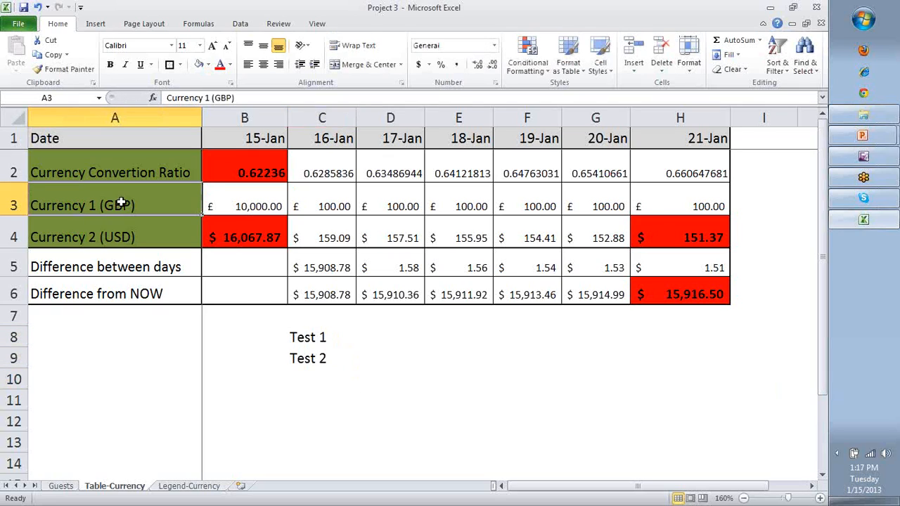
{"action": "type", "text": "="}
{"action": "left_click", "coordinate": [298, 336]}
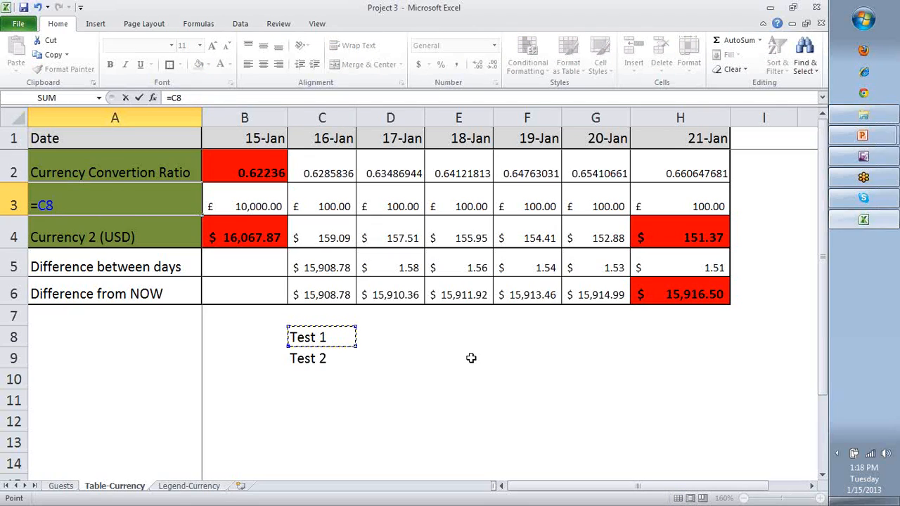
{"action": "key", "text": "Return"}
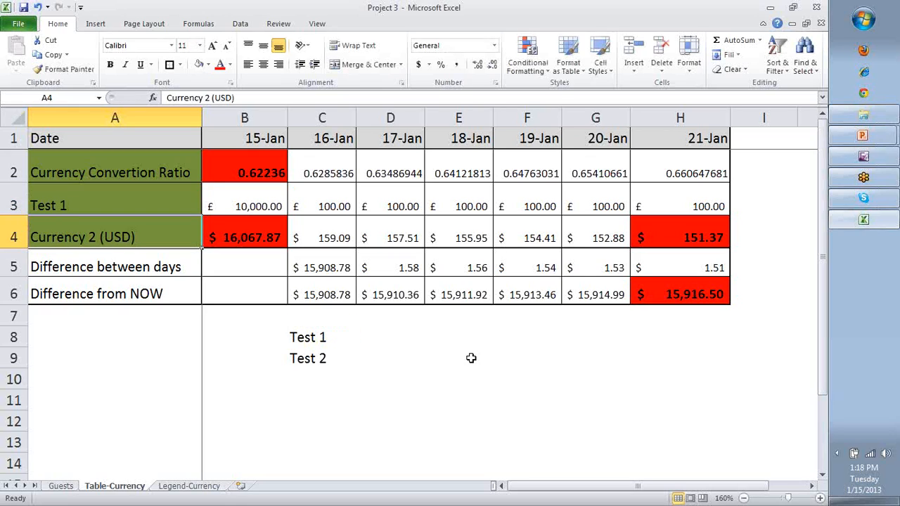
Copy the formula from cell A3 and paste it over the Currency 2 (USD) label in cell A4.
{"action": "key", "text": "Up"}
{"action": "key", "text": "ctrl+c"}
{"action": "key", "text": "Down"}
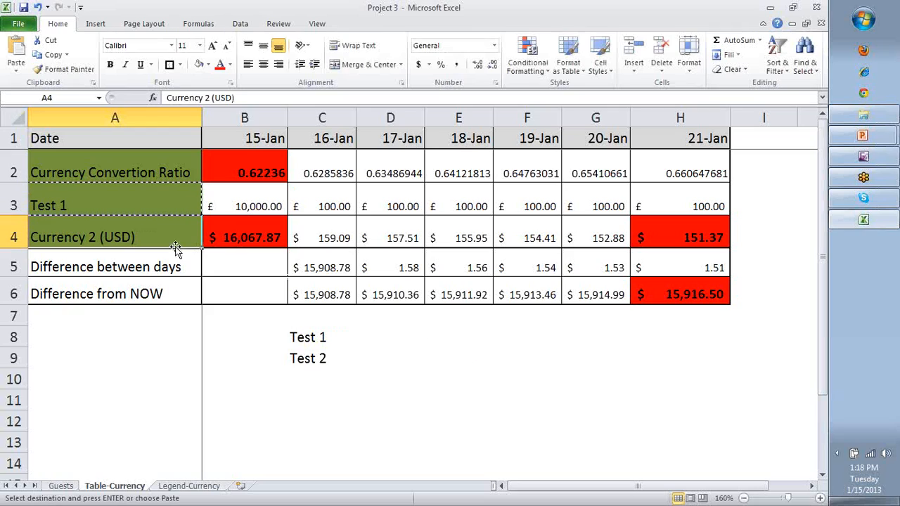
{"action": "left_click", "coordinate": [144, 204]}
{"action": "left_click", "coordinate": [138, 236]}
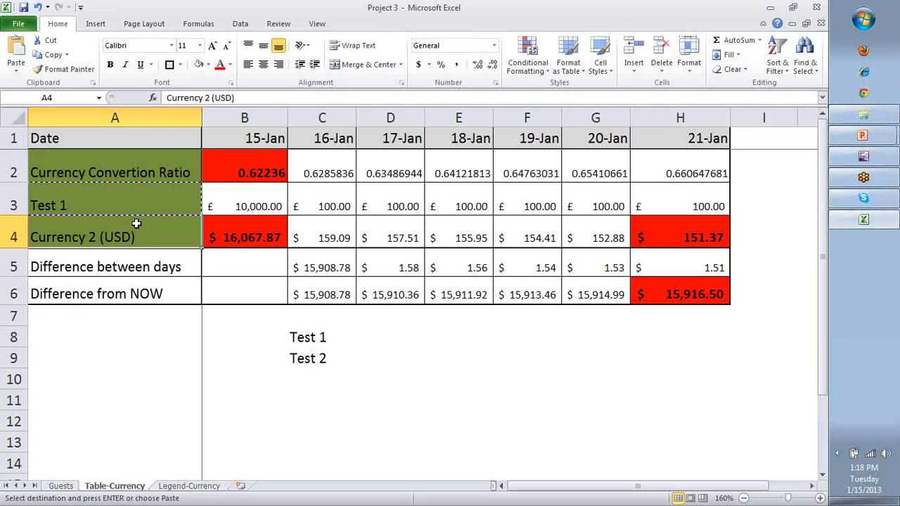
{"action": "left_click", "coordinate": [137, 202]}
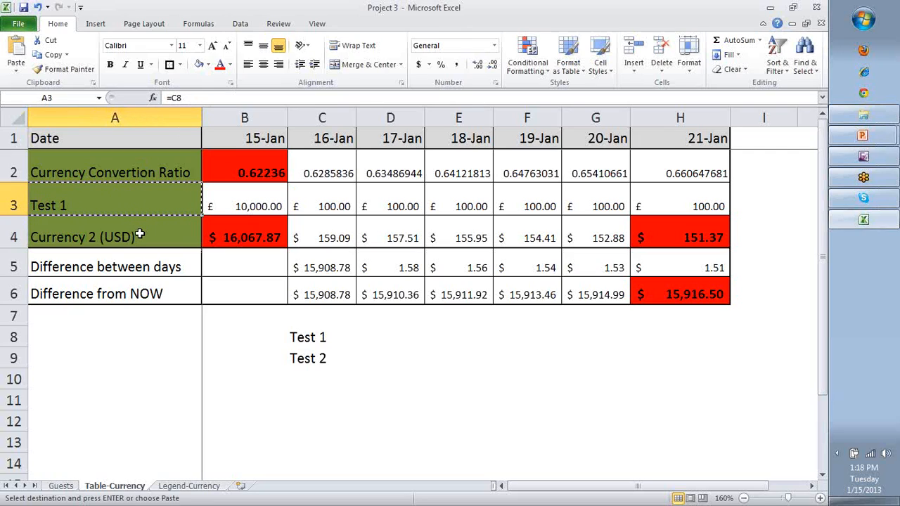
{"action": "left_click", "coordinate": [322, 118]}
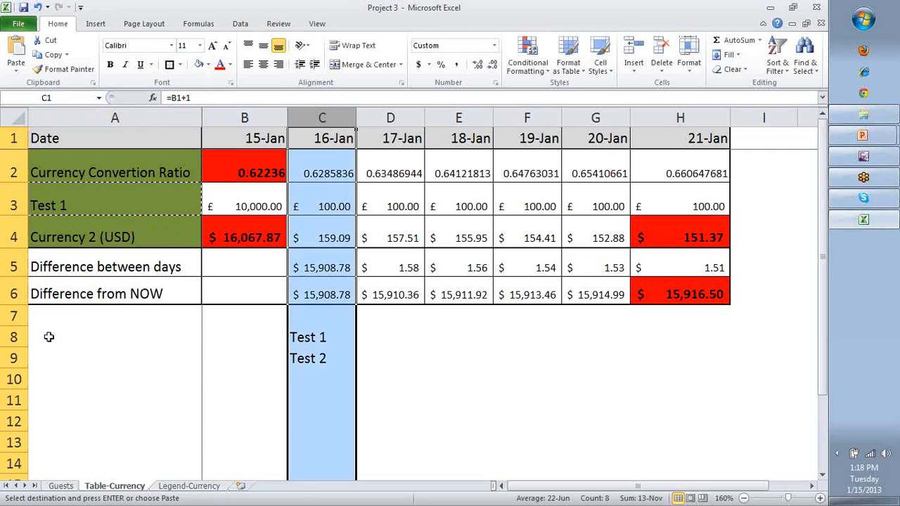
{"action": "left_click", "coordinate": [11, 357]}
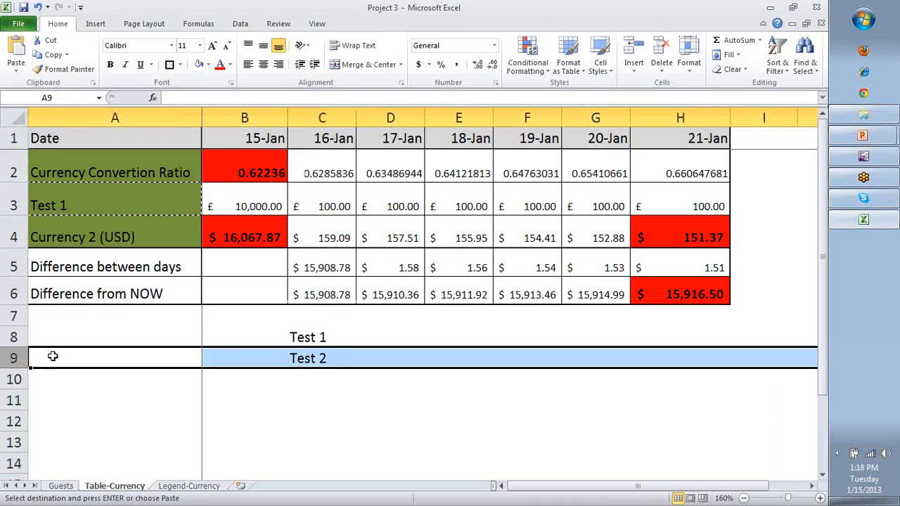
{"action": "left_click", "coordinate": [327, 358]}
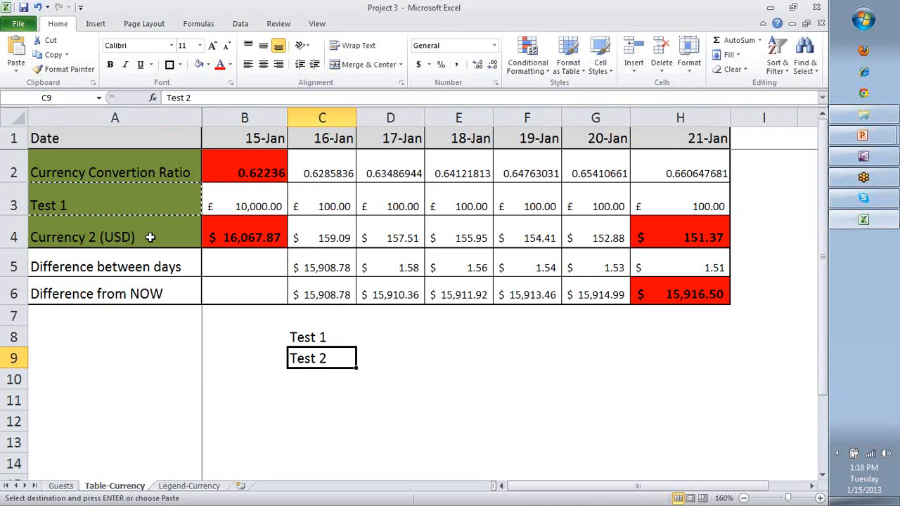
{"action": "left_click", "coordinate": [150, 237]}
{"action": "key", "text": "ctrl+v"}
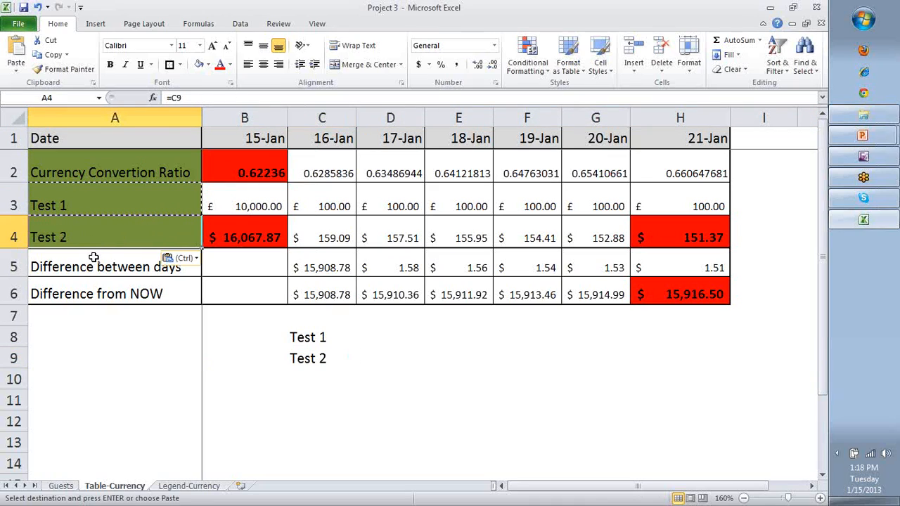
Undo the test link formulas in cells A4 and A3.
{"action": "key", "text": "ctrl+z"}
{"action": "key", "text": "ctrl+z"}
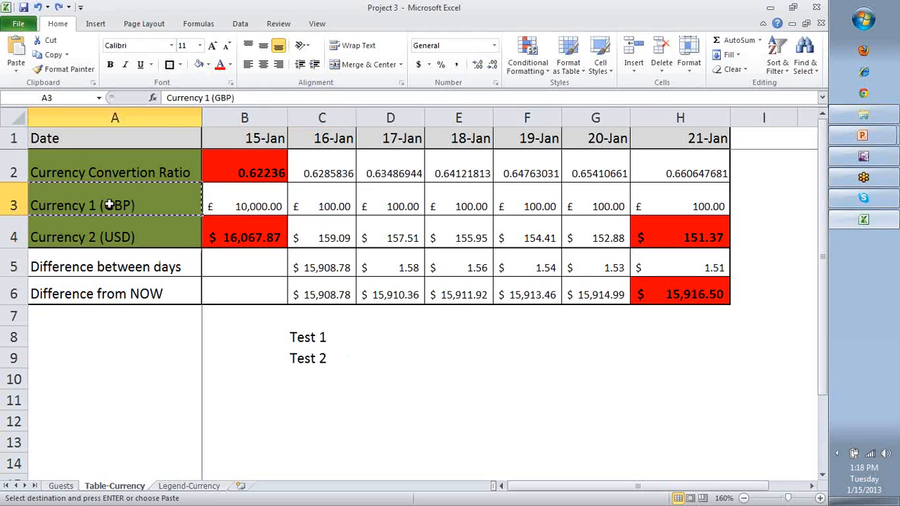
Link Table-Currency cell A3 to the GBP cell A2 of Legend-Currency with a formula, and compare the two cells.
{"action": "type", "text": "="}
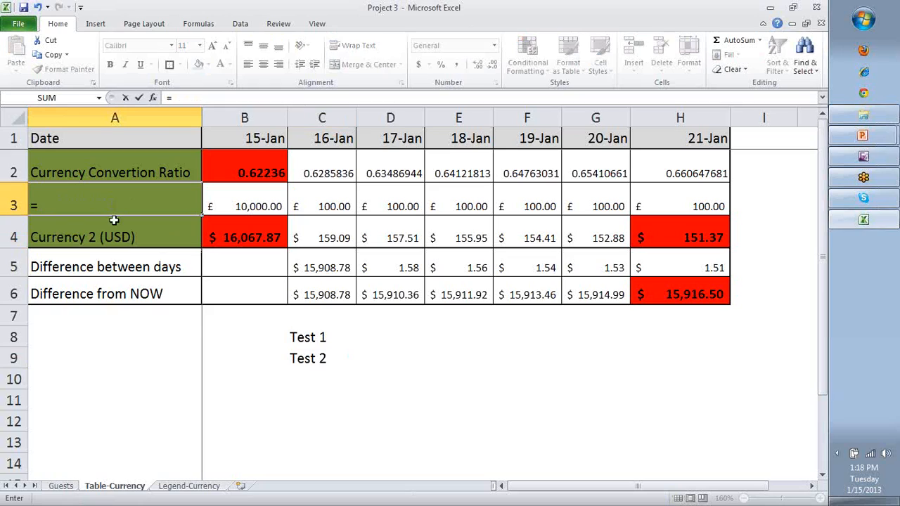
{"action": "left_click", "coordinate": [301, 336]}
{"action": "left_click", "coordinate": [303, 360]}
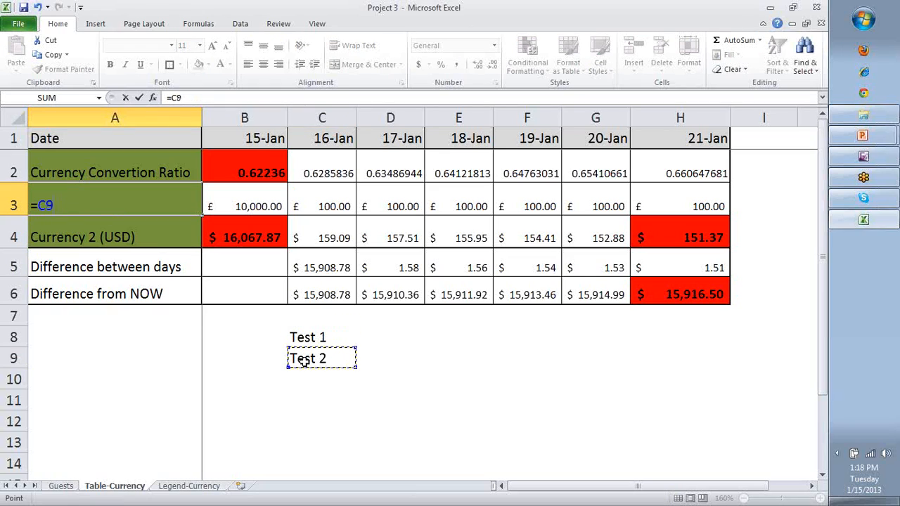
{"action": "left_click", "coordinate": [177, 490]}
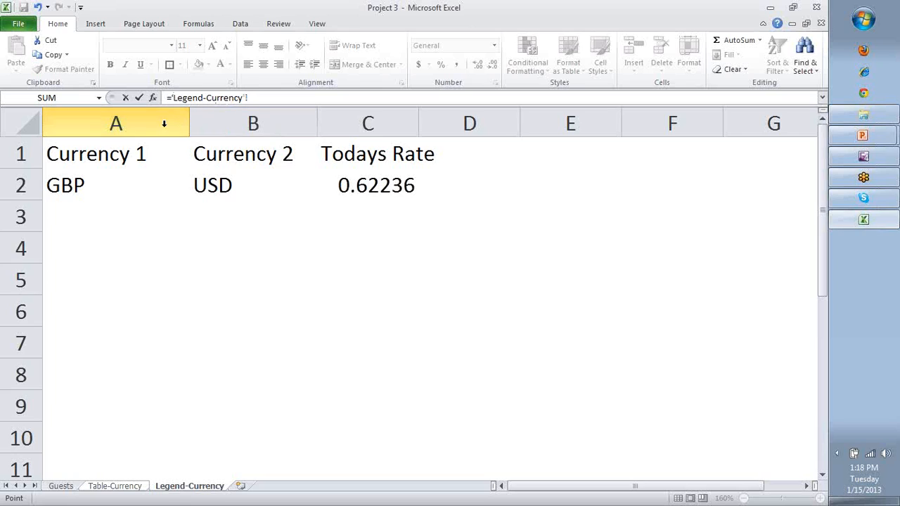
{"action": "left_click", "coordinate": [88, 183]}
{"action": "key", "text": "Return"}
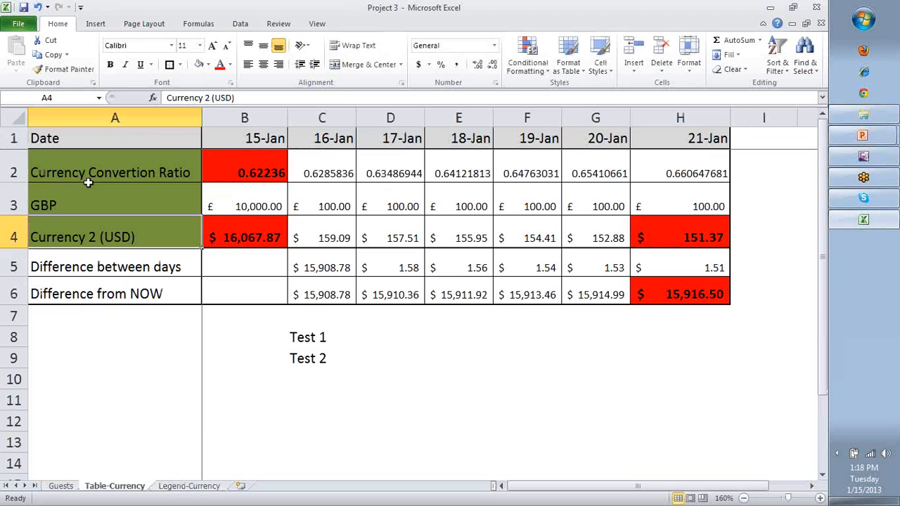
{"action": "left_click", "coordinate": [197, 487]}
{"action": "left_click", "coordinate": [102, 185]}
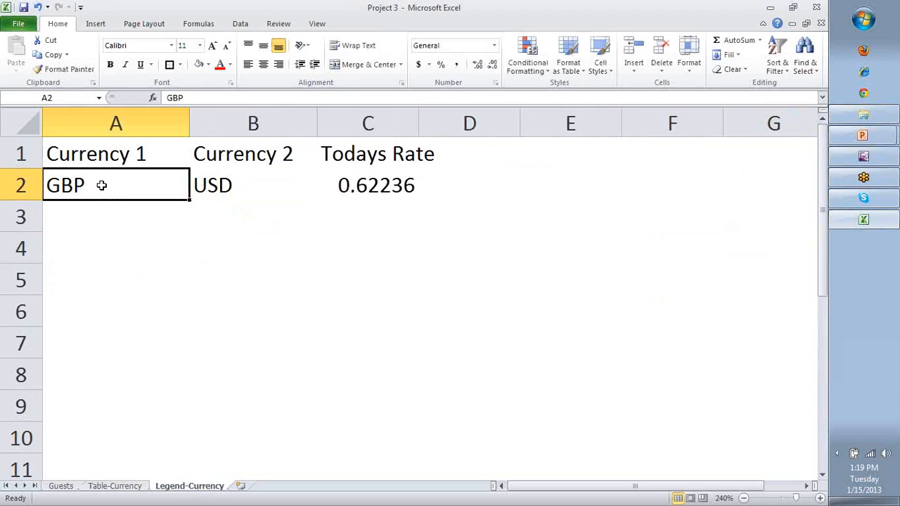
{"action": "left_click", "coordinate": [116, 486]}
{"action": "left_click", "coordinate": [100, 198]}
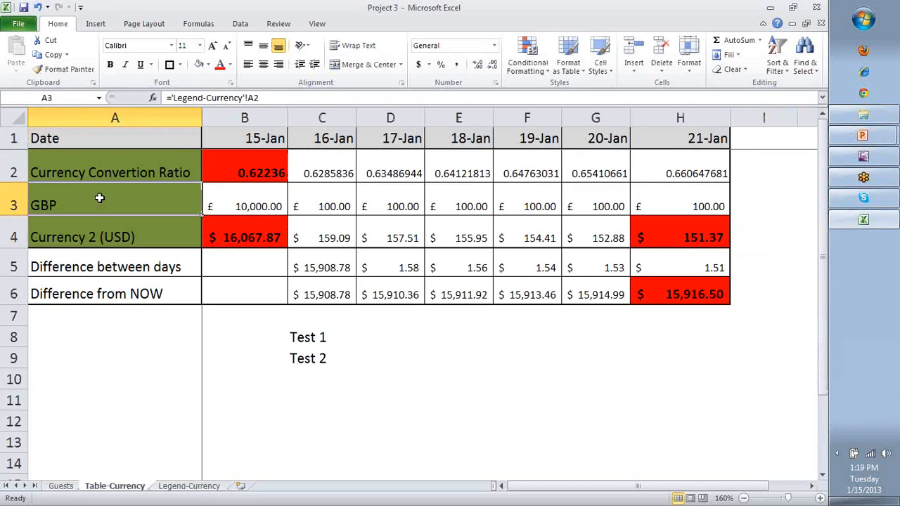
{"action": "left_click", "coordinate": [189, 486]}
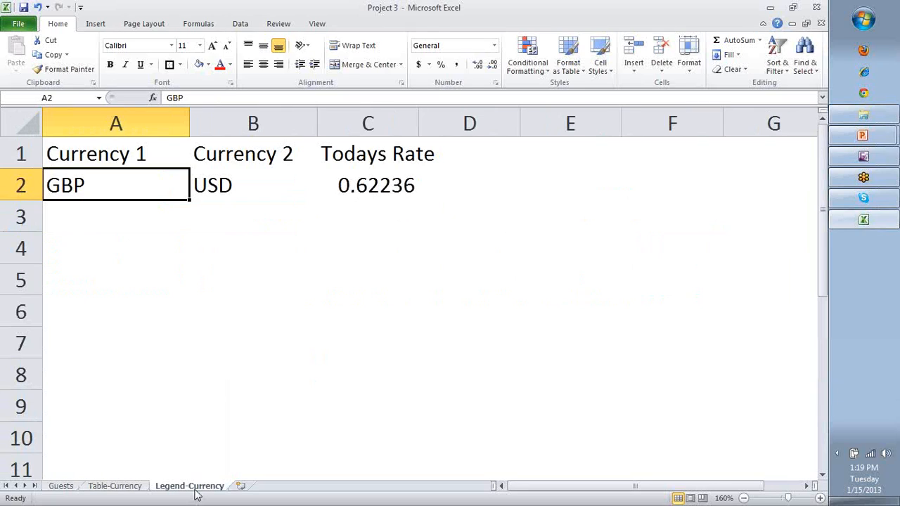
Link Table-Currency cell A4 to the USD cell B2 of Legend-Currency with a formula.
{"action": "left_click", "coordinate": [126, 487]}
{"action": "left_click", "coordinate": [126, 235]}
{"action": "type", "text": "="}
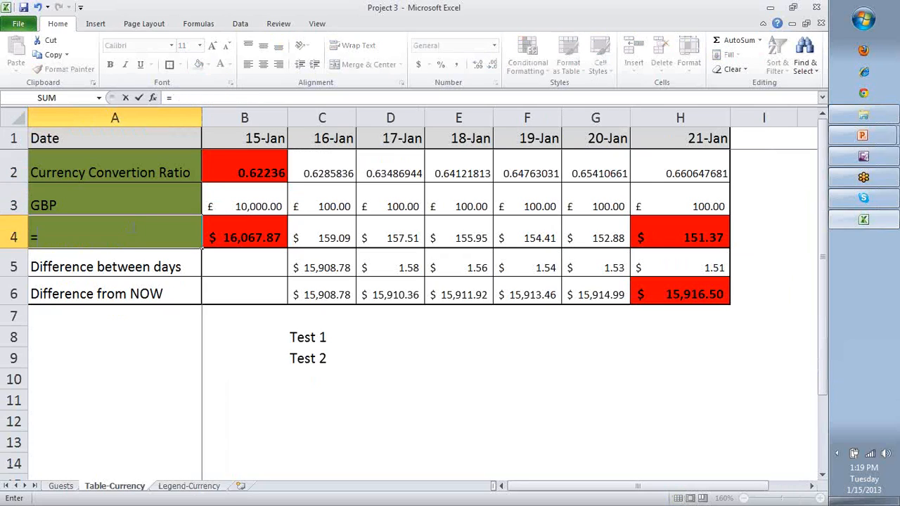
{"action": "left_click", "coordinate": [167, 490]}
{"action": "left_click", "coordinate": [217, 180]}
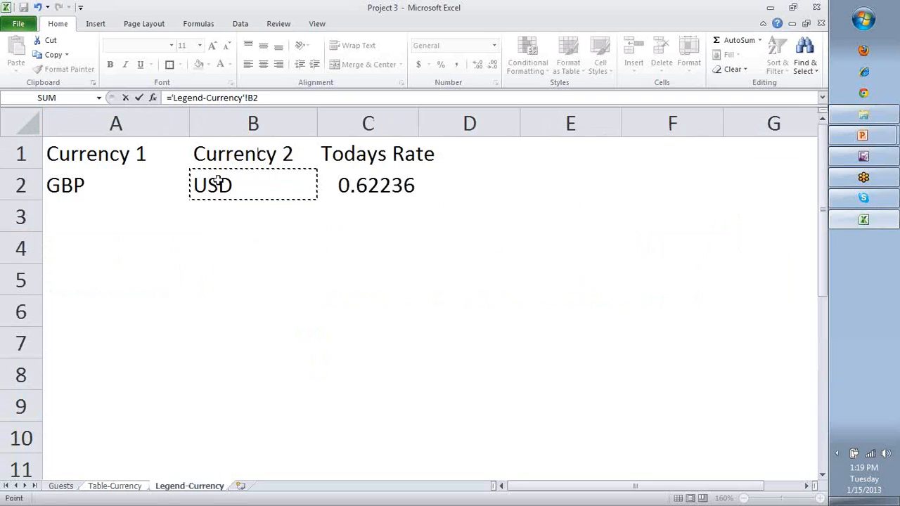
{"action": "key", "text": "Return"}
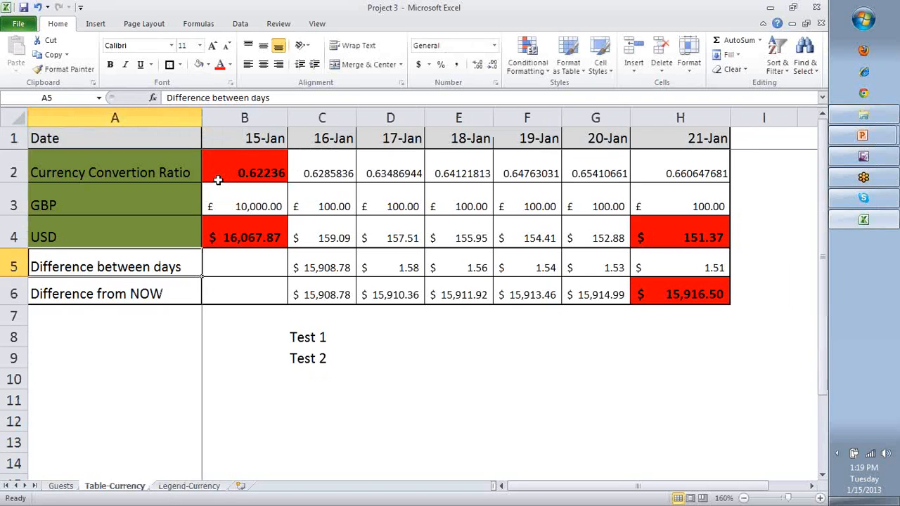
Try copying cell A3's link formula over the Currency Convertion Ratio label in A2, and check the source cells in Legend-Currency.
{"action": "left_click", "coordinate": [149, 198]}
{"action": "left_click", "coordinate": [137, 226]}
{"action": "left_click", "coordinate": [152, 174]}
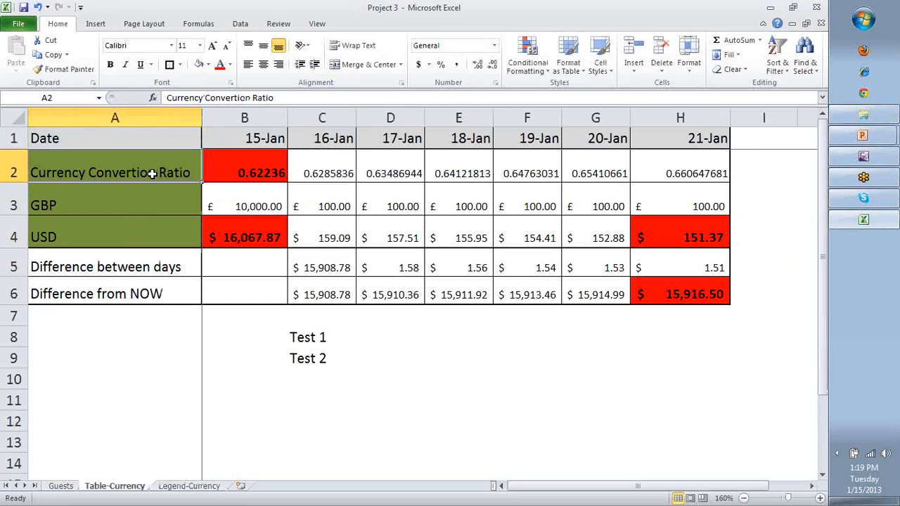
{"action": "type", "text": "="}
{"action": "key", "text": "Escape"}
{"action": "left_click", "coordinate": [120, 197]}
{"action": "key", "text": "ctrl+c"}
{"action": "left_click", "coordinate": [116, 171]}
{"action": "key", "text": "ctrl+v"}
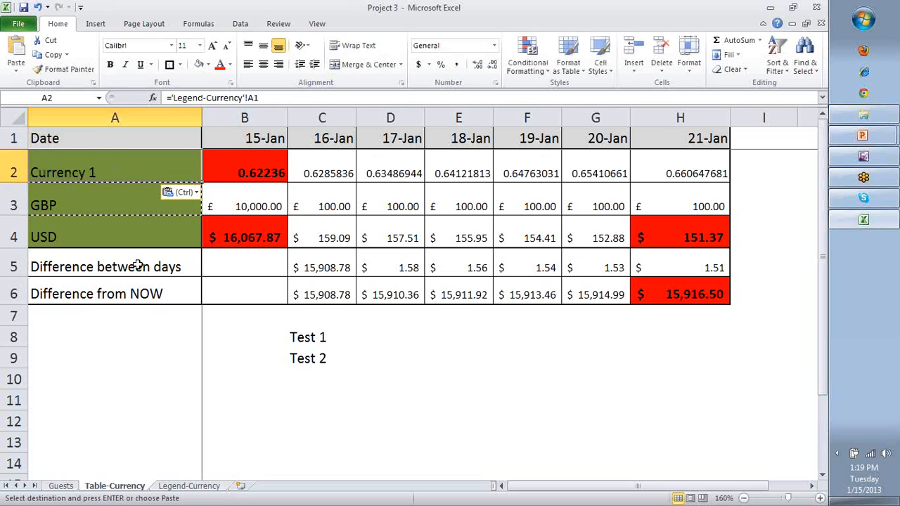
{"action": "left_click", "coordinate": [196, 489]}
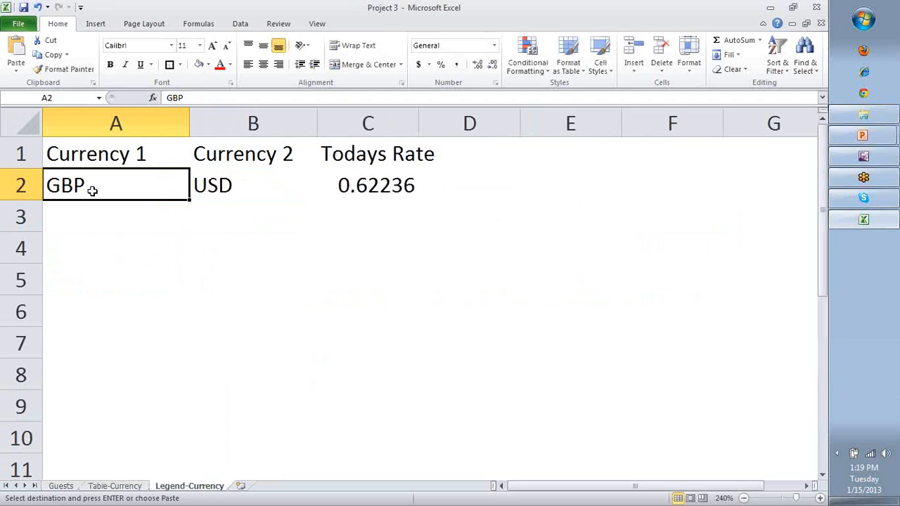
{"action": "left_click", "coordinate": [112, 486]}
Rename the row label in Table-Currency cell A2 as Convertion.
{"action": "left_click", "coordinate": [131, 171]}
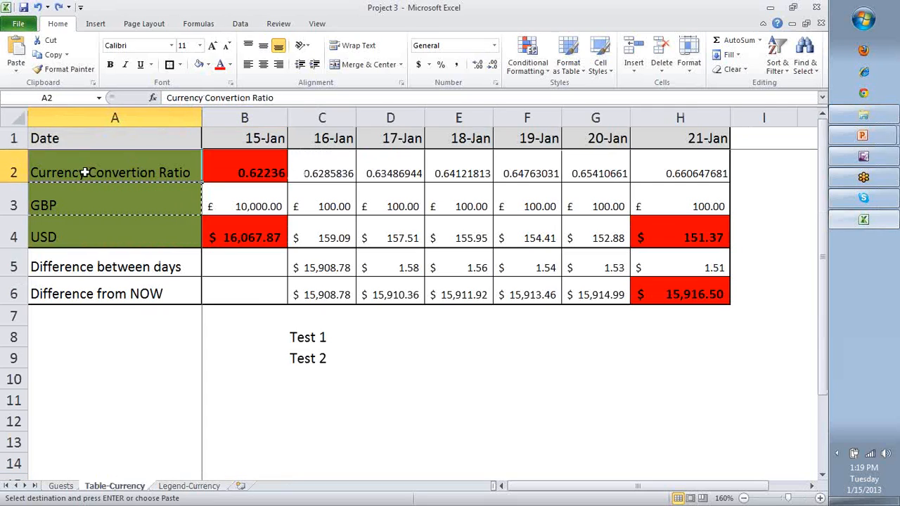
{"action": "type", "text": "Convertion"}
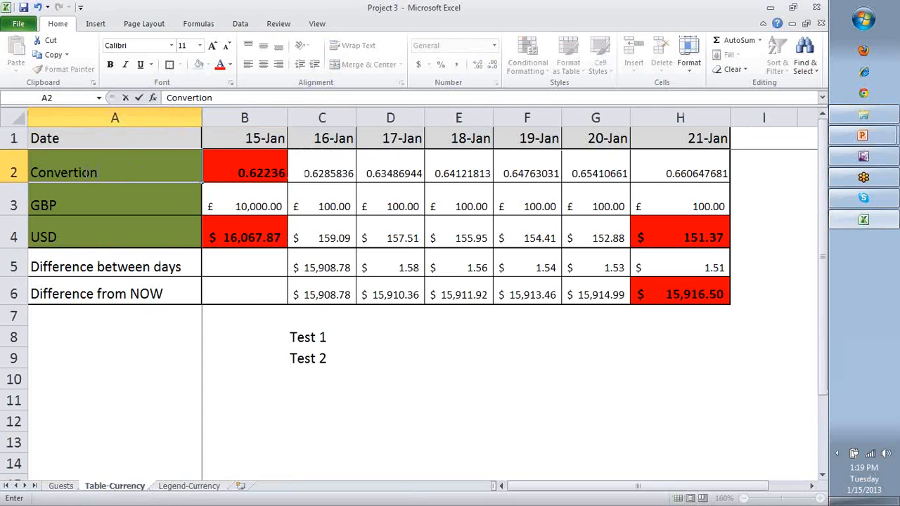
{"action": "key", "text": "Return"}
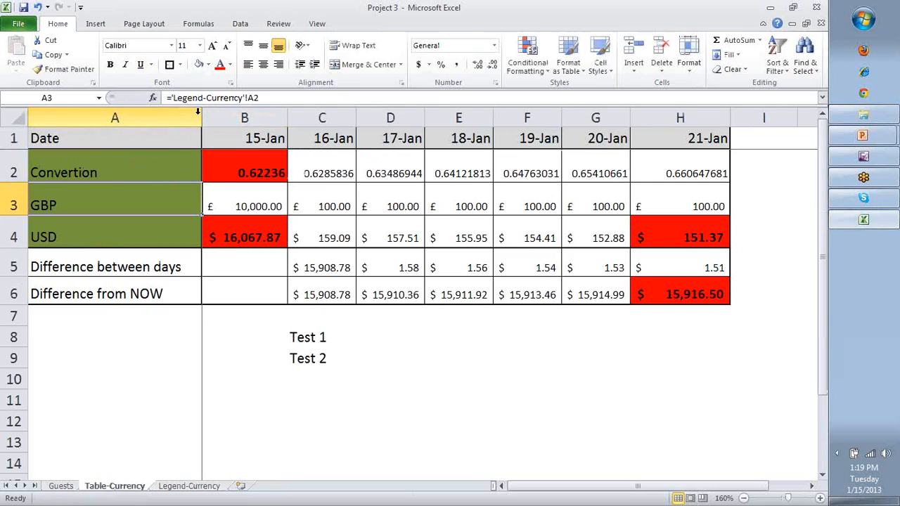
Link the 15-Jan conversion ratio in Table-Currency cell B2 to the Todays Rate cell C2 of Legend-Currency.
{"action": "left_click", "coordinate": [252, 174]}
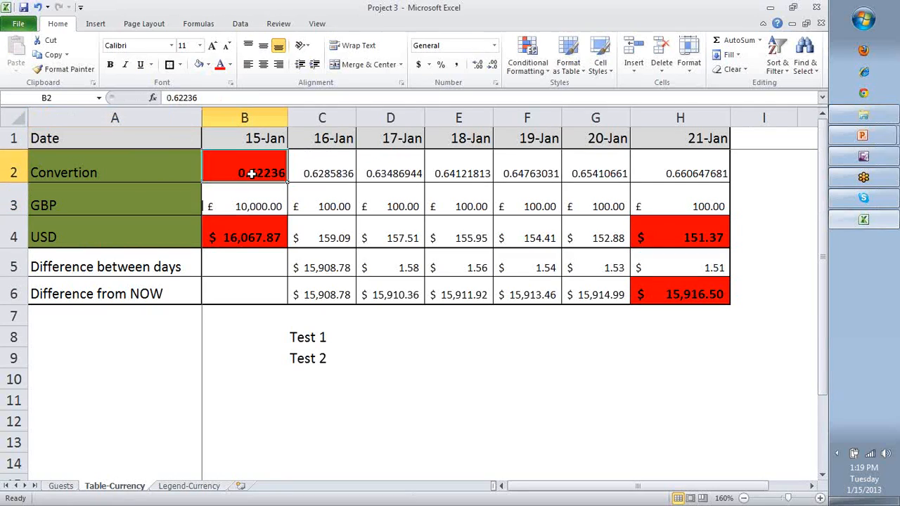
{"action": "type", "text": "="}
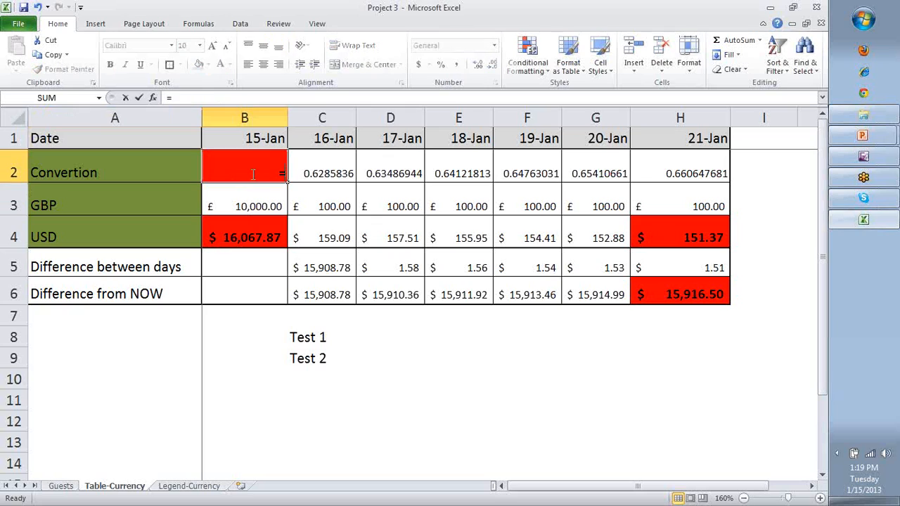
{"action": "left_click", "coordinate": [196, 485]}
{"action": "left_click", "coordinate": [369, 191]}
{"action": "key", "text": "Return"}
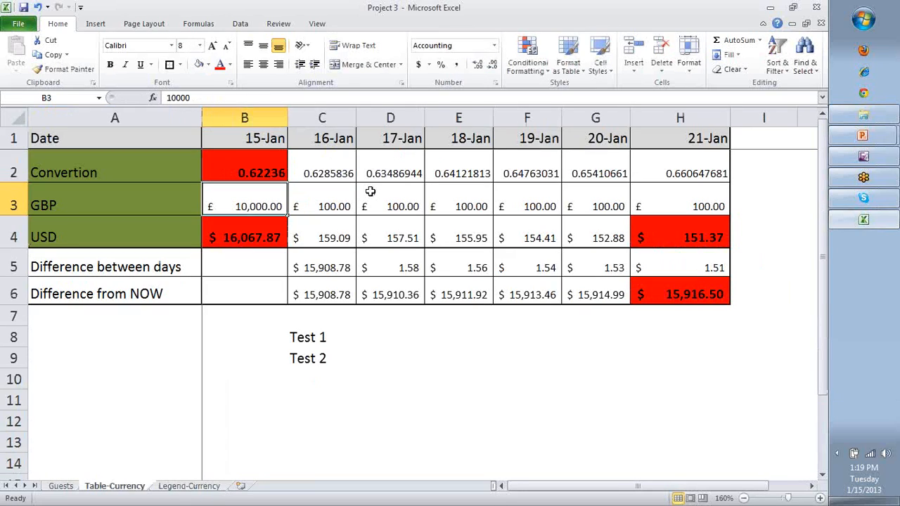
Duplicate the GBP/USD rate row A2:C2 of Legend-Currency into rows 3, 4 and 5.
{"action": "key", "text": "Return"}
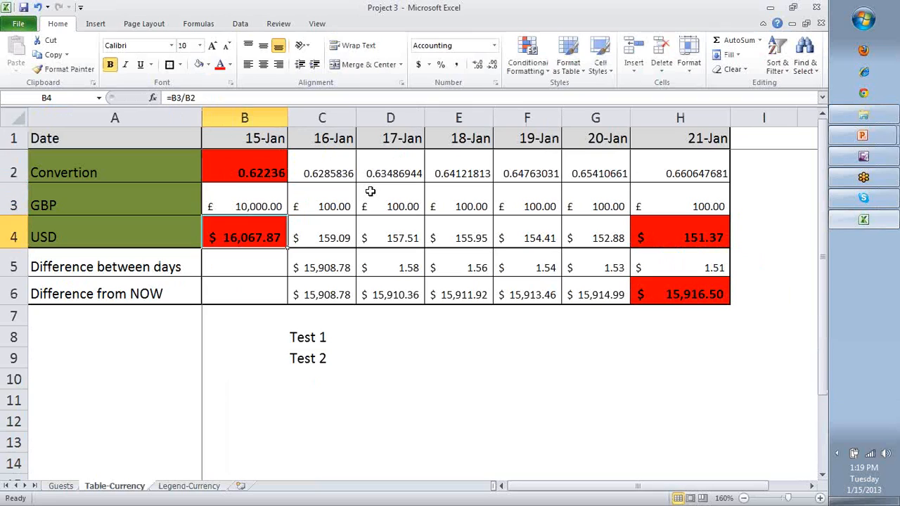
{"action": "left_click", "coordinate": [194, 488]}
{"action": "left_click_drag", "start_coordinate": [130, 192], "coordinate": [316, 184]}
{"action": "key", "text": "ctrl+c"}
{"action": "left_click", "coordinate": [115, 208]}
{"action": "key", "text": "ctrl+v"}
{"action": "left_click", "coordinate": [101, 249]}
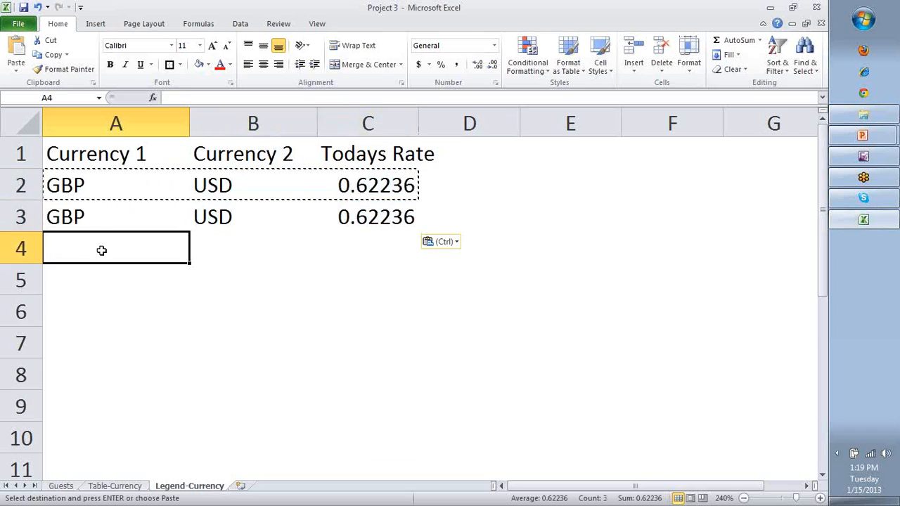
{"action": "key", "text": "ctrl+v"}
{"action": "left_click", "coordinate": [101, 279]}
{"action": "key", "text": "ctrl+v"}
{"action": "left_click", "coordinate": [101, 315]}
Change the duplicated currency pairs by entering YEN in B3, INR in B4 and INR in A5.
{"action": "left_click", "coordinate": [131, 209]}
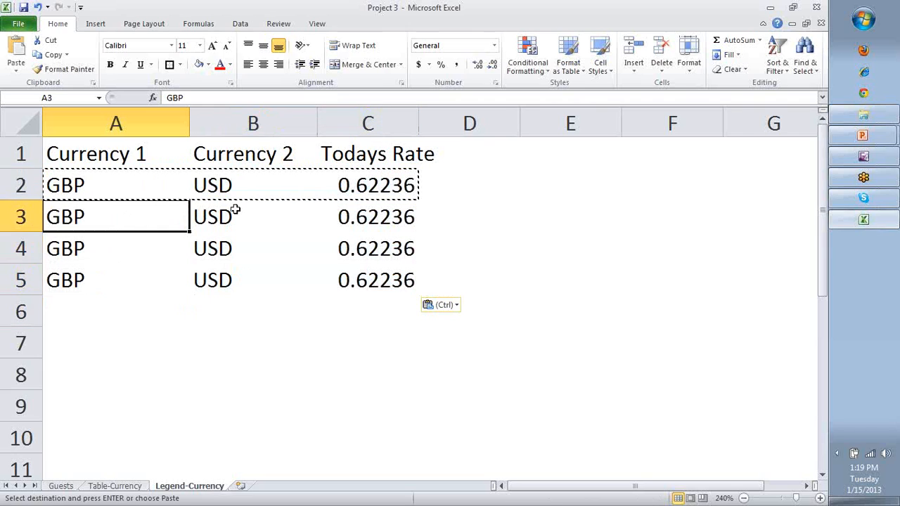
{"action": "left_click", "coordinate": [235, 210]}
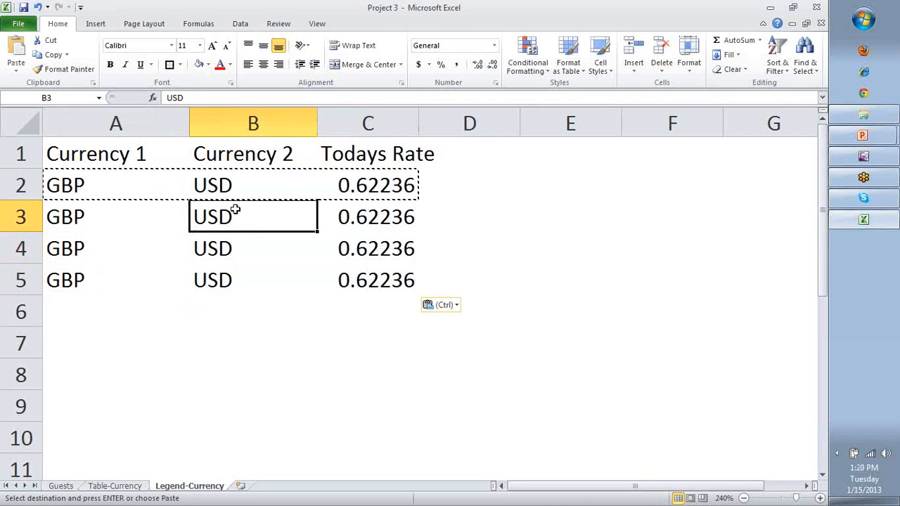
{"action": "type", "text": "YEN"}
{"action": "key", "text": "Return"}
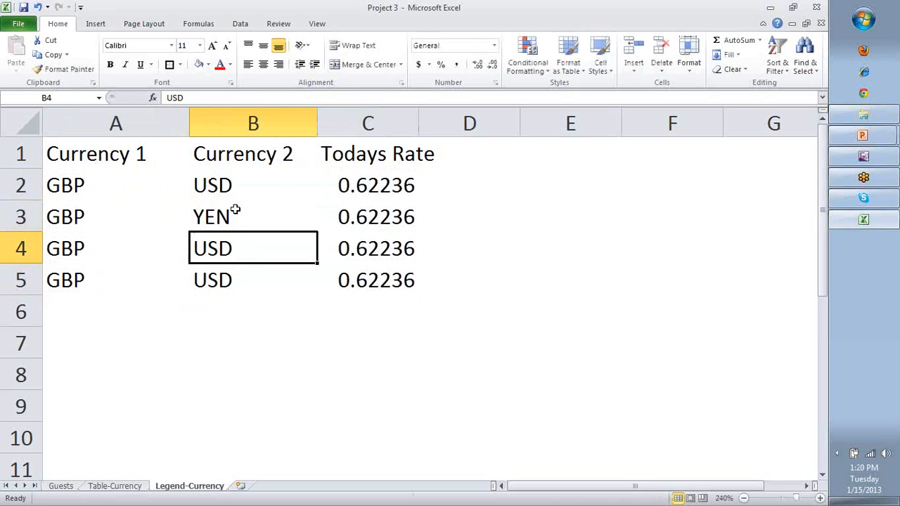
{"action": "type", "text": "INR"}
{"action": "key", "text": "Return"}
{"action": "key", "text": "Left"}
{"action": "type", "text": "U"}
{"action": "key", "text": "BackSpace"}
{"action": "type", "text": "INR"}
Enter placeholder text in the Todays Rate cells: sdfsdf in C3 and C4, fsdfsdfsdf in C5.
{"action": "key", "text": "Right"}
{"action": "key", "text": "Right"}
{"action": "key", "text": "Up"}
{"action": "key", "text": "Up"}
{"action": "type", "text": "sdfsdf"}
{"action": "key", "text": "Return"}
{"action": "type", "text": "sdf"}
{"action": "key", "text": "Return"}
{"action": "type", "text": "fsdfsdfsdf"}
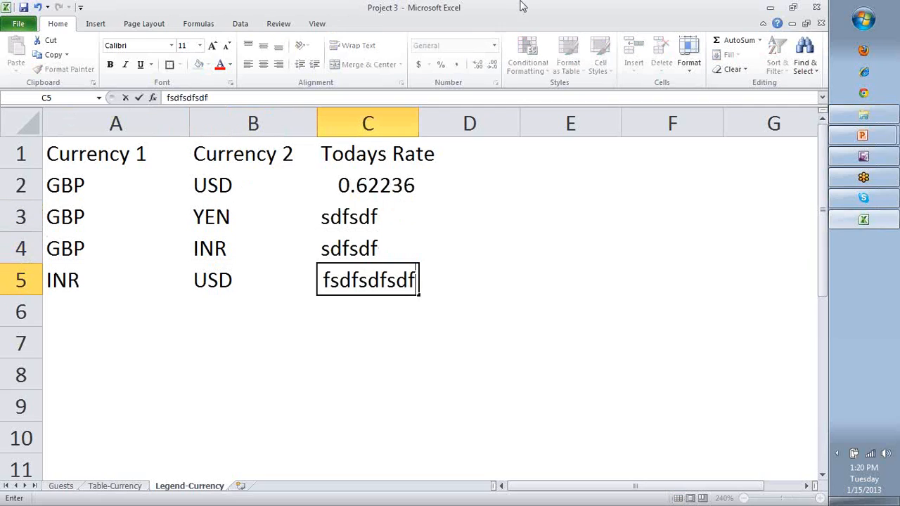
{"action": "left_click", "coordinate": [600, 239]}
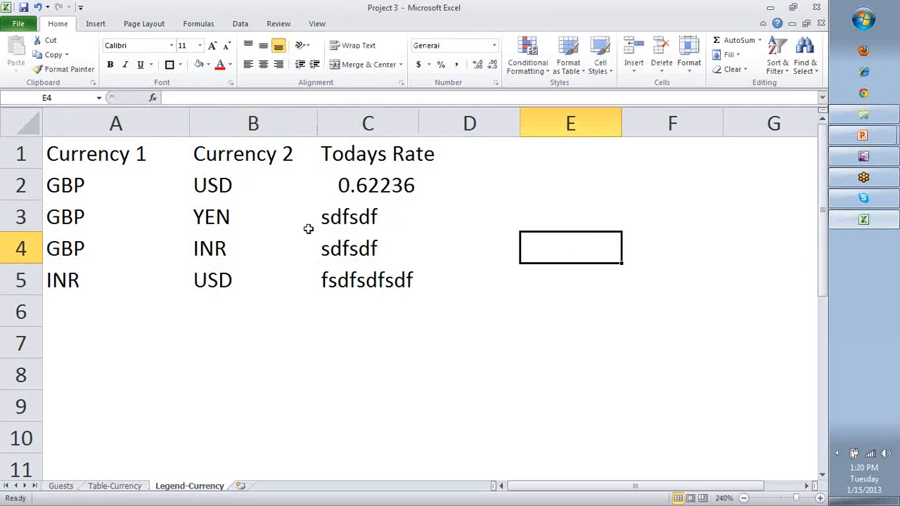
Give the whole currency table A1:C5 a black fill and a white font color.
{"action": "left_click_drag", "start_coordinate": [124, 192], "coordinate": [383, 177]}
{"action": "left_click_drag", "start_coordinate": [112, 208], "coordinate": [385, 275]}
{"action": "left_click_drag", "start_coordinate": [385, 275], "coordinate": [87, 156]}
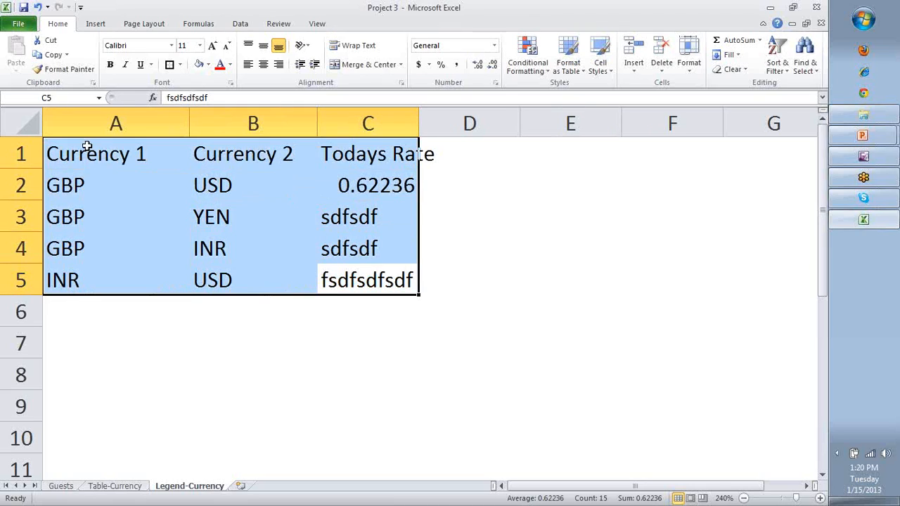
{"action": "left_click", "coordinate": [209, 64]}
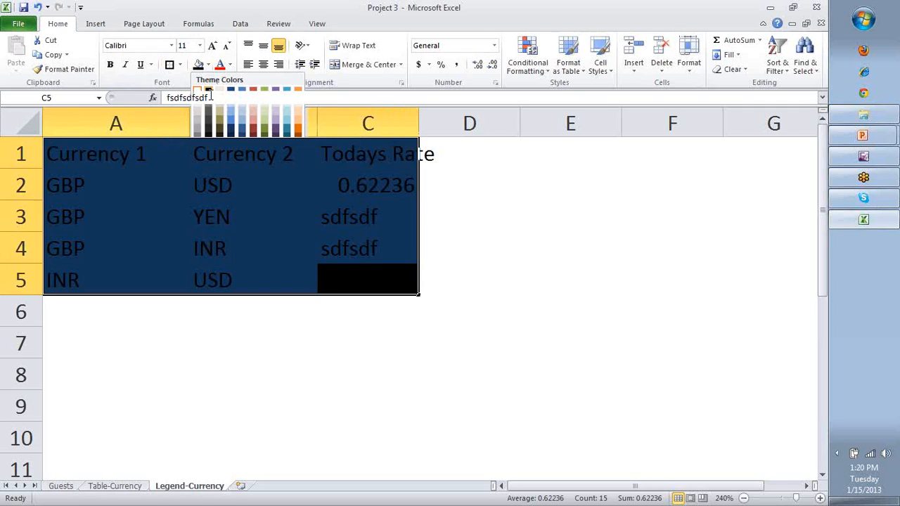
{"action": "left_click", "coordinate": [209, 91]}
{"action": "left_click", "coordinate": [230, 64]}
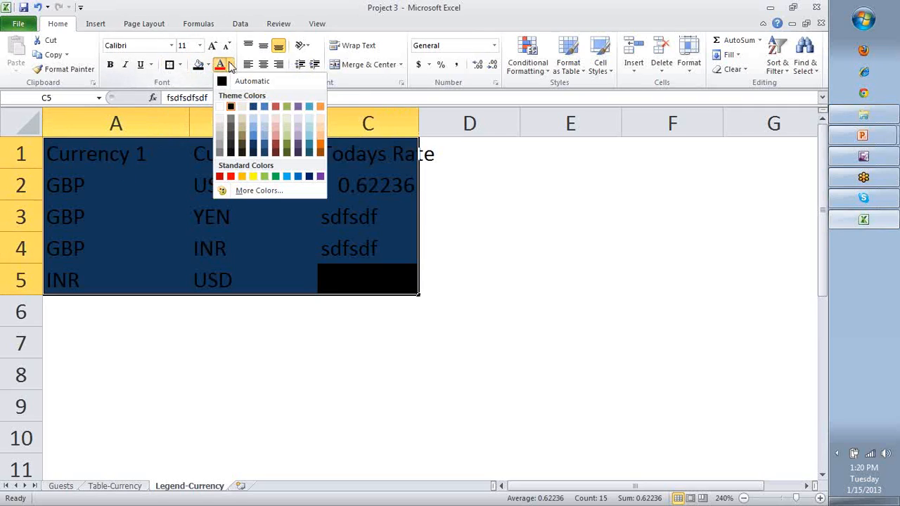
{"action": "left_click", "coordinate": [221, 105]}
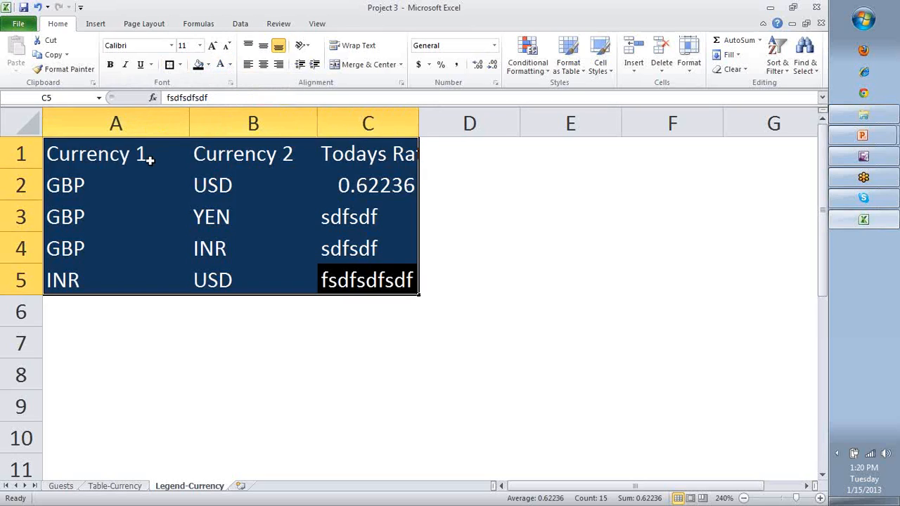
Set row A2:C2 to a white fill with the automatic font color, and widen column C to fit its heading.
{"action": "left_click", "coordinate": [94, 155]}
{"action": "left_click_drag", "start_coordinate": [128, 184], "coordinate": [373, 184]}
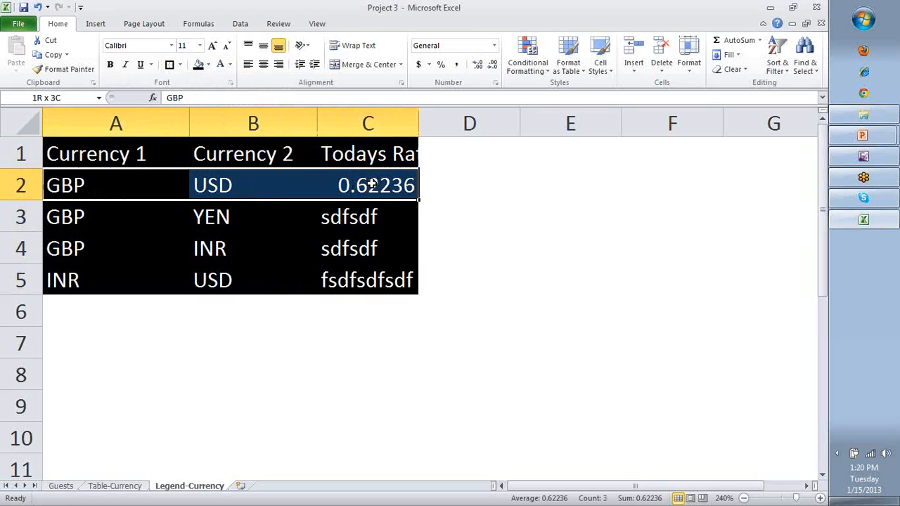
{"action": "left_click", "coordinate": [208, 64]}
{"action": "left_click", "coordinate": [198, 93]}
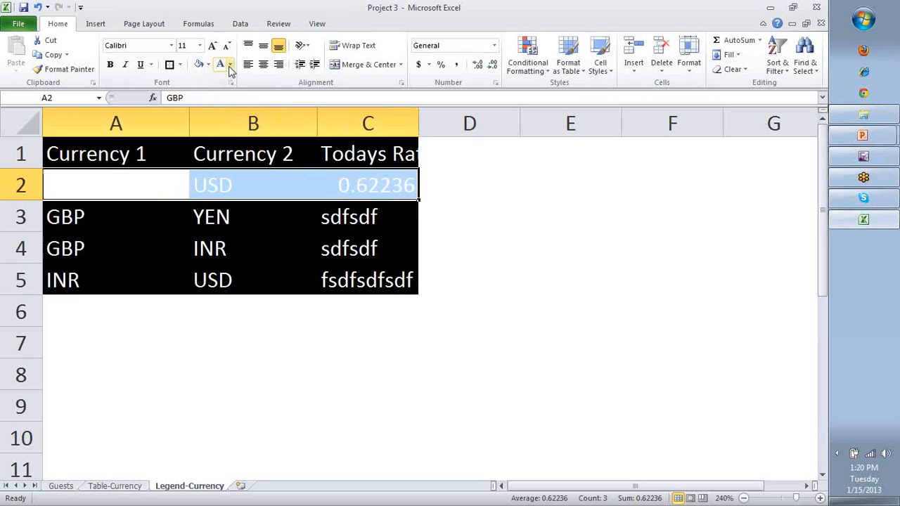
{"action": "left_click", "coordinate": [230, 64]}
{"action": "left_click", "coordinate": [229, 83]}
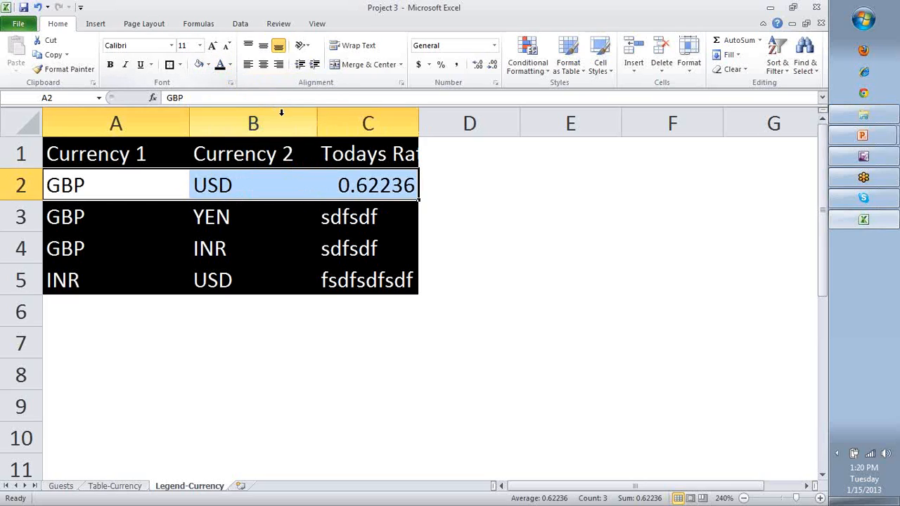
{"action": "left_click", "coordinate": [342, 180]}
{"action": "left_click_drag", "start_coordinate": [419, 122], "coordinate": [453, 121]}
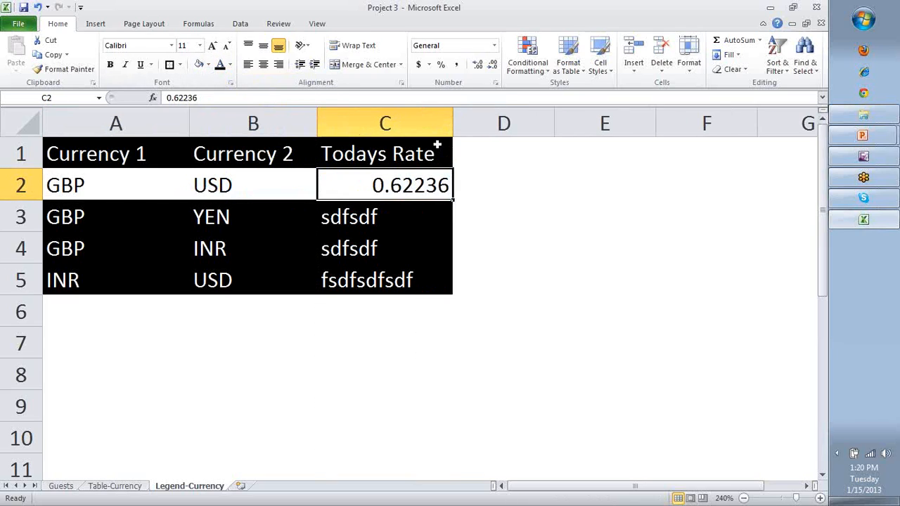
{"action": "left_click", "coordinate": [112, 486]}
{"action": "key", "text": "alt+Tab"}
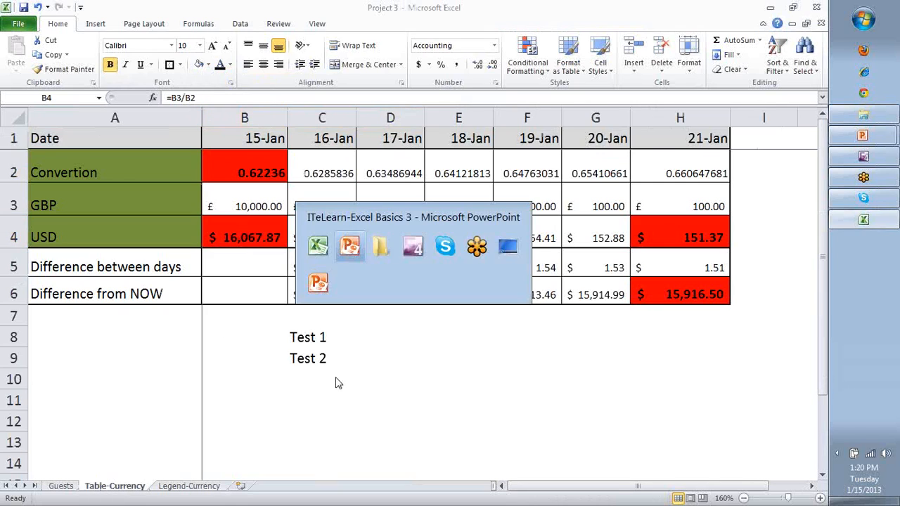
{"action": "key", "text": "alt+Tab"}
{"action": "left_click", "coordinate": [197, 490]}
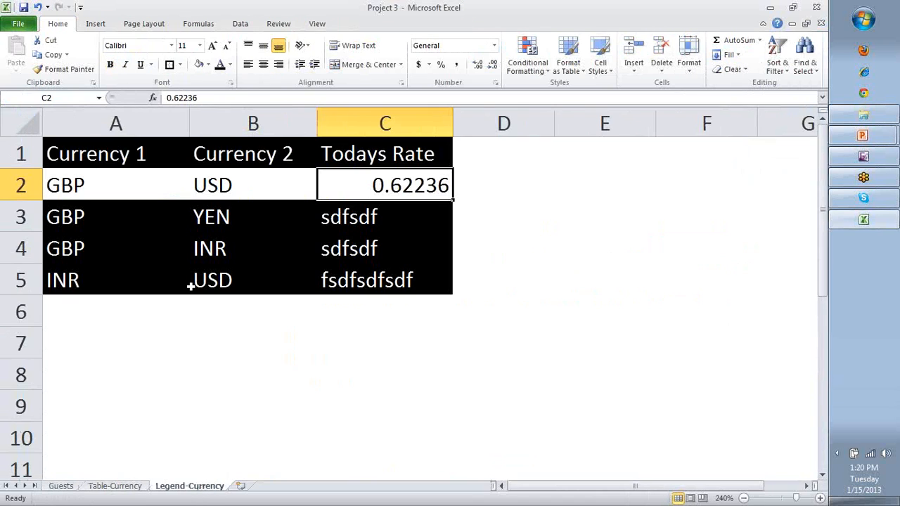
{"action": "left_click", "coordinate": [188, 284]}
{"action": "left_click", "coordinate": [863, 71]}
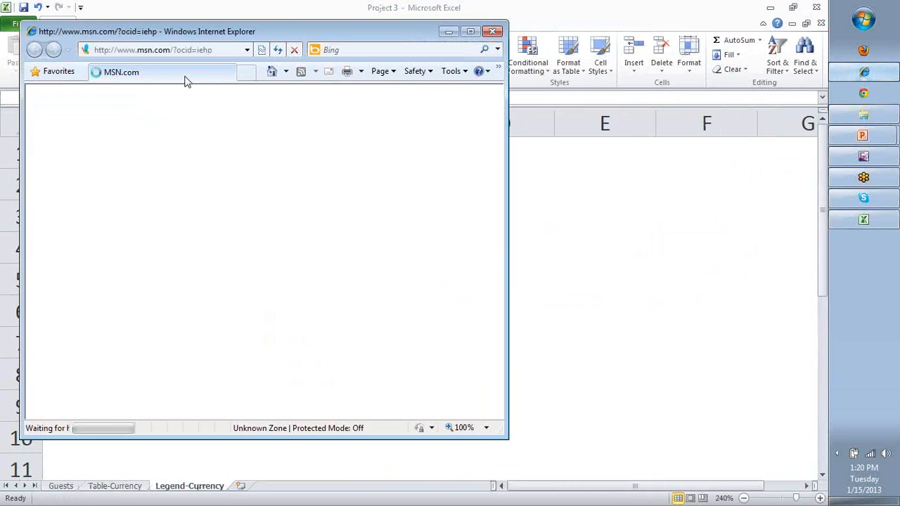
{"action": "key", "text": "alt"}
{"action": "key", "text": "alt+Tab"}
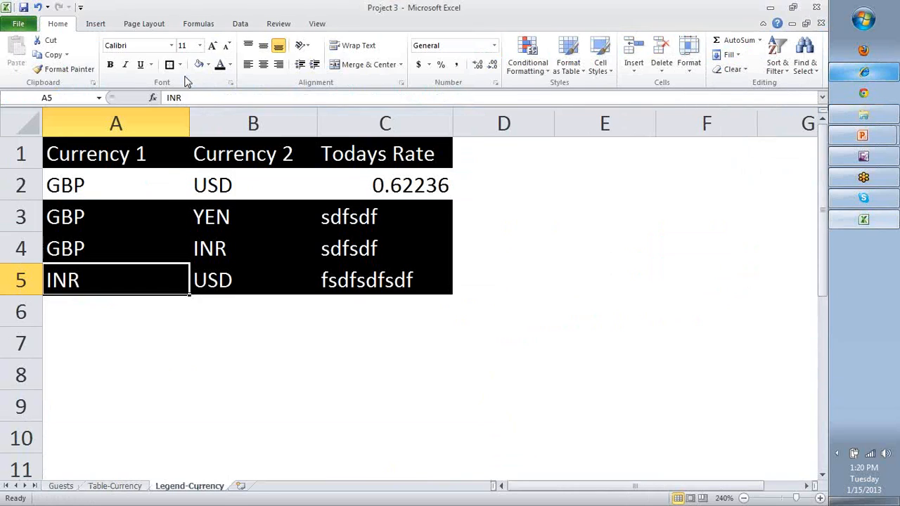
Set the INR-to-USD rate in C5 to 55 and copy the row A5:C5.
{"action": "left_click", "coordinate": [393, 281]}
{"action": "type", "text": "55"}
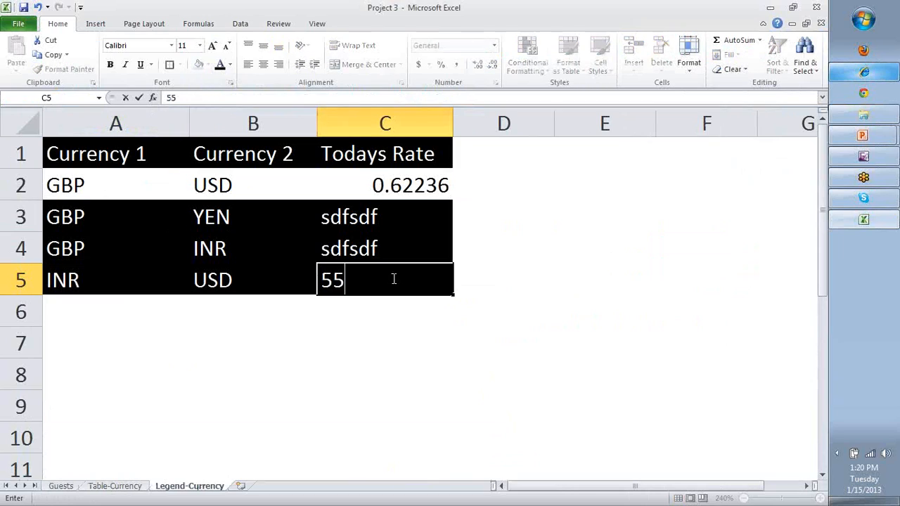
{"action": "key", "text": "Return"}
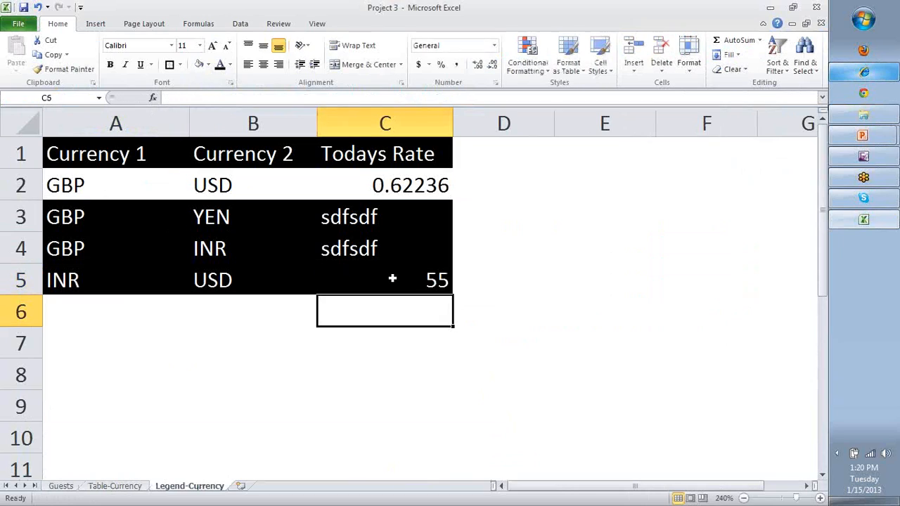
{"action": "key", "text": "Up"}
{"action": "key", "text": "Left"}
{"action": "key", "text": "Left"}
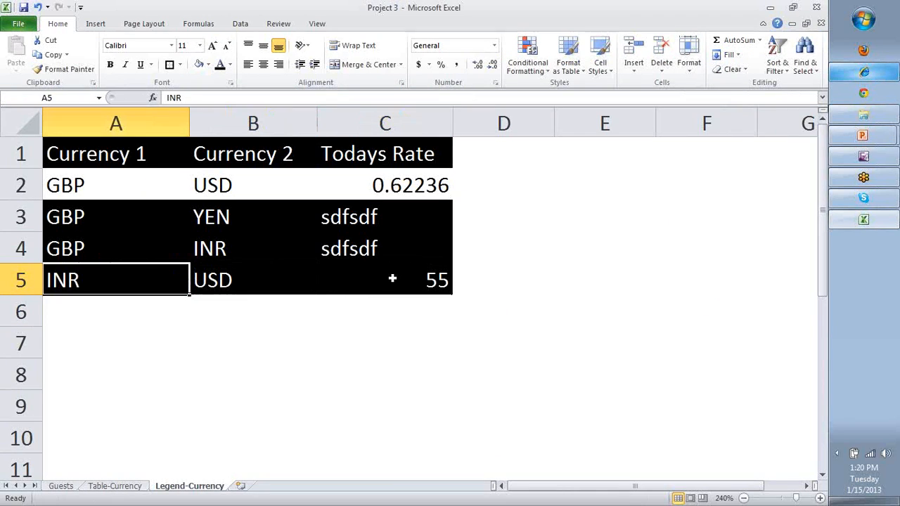
{"action": "key", "text": "Right"}
{"action": "key", "text": "Right"}
{"action": "key", "text": "shift+Left"}
{"action": "key", "text": "shift+Left"}
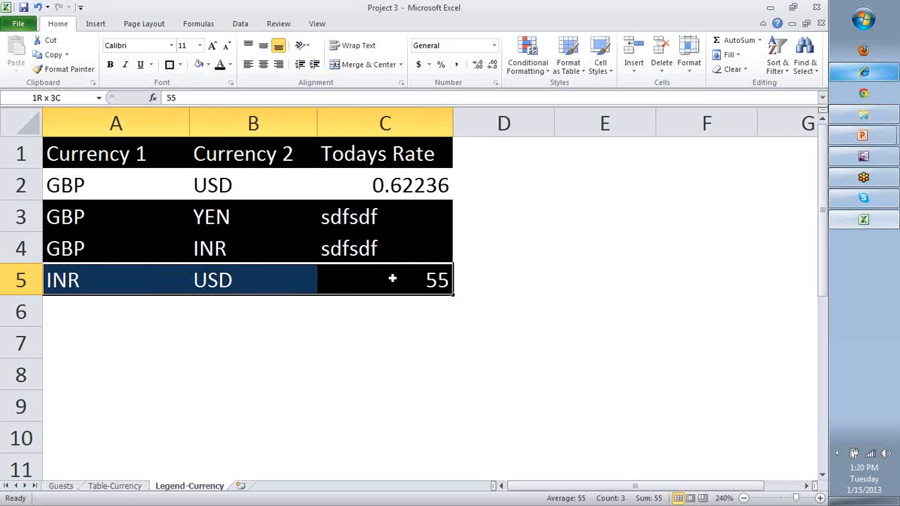
{"action": "key", "text": "ctrl+c"}
Try pasting the copied row with its formatting over A2:C2, and undo the paste.
{"action": "key", "text": "Up"}
{"action": "key", "text": "Up"}
{"action": "key", "text": "Up"}
{"action": "key", "text": "Left"}
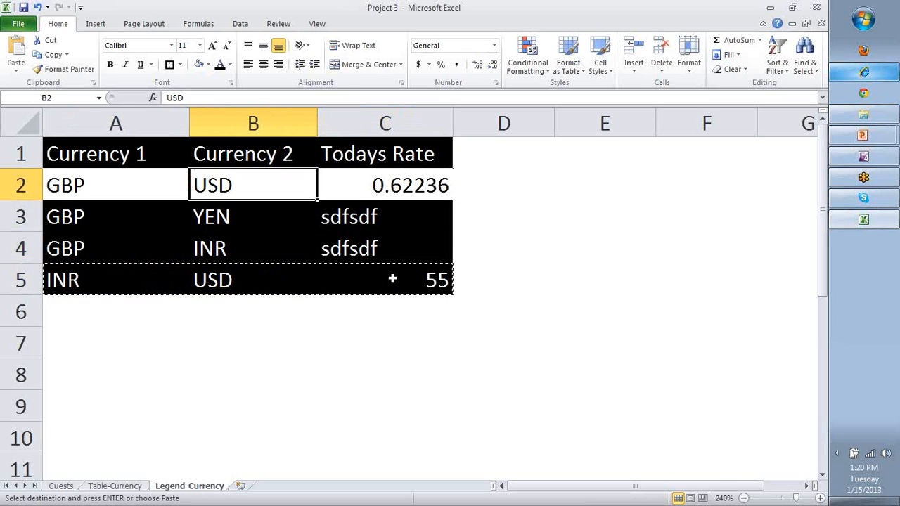
{"action": "key", "text": "Left"}
{"action": "key", "text": "ctrl+v"}
{"action": "key", "text": "Down"}
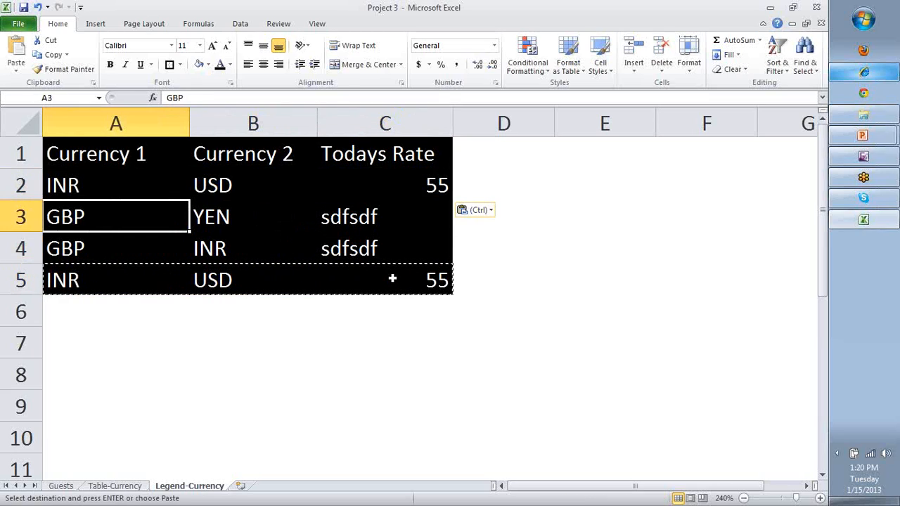
{"action": "key", "text": "ctrl+z"}
Paste only the values of the copied INR/USD row into A2:C2 and check the linked cells in Table-Currency.
{"action": "right_click", "coordinate": [171, 189]}
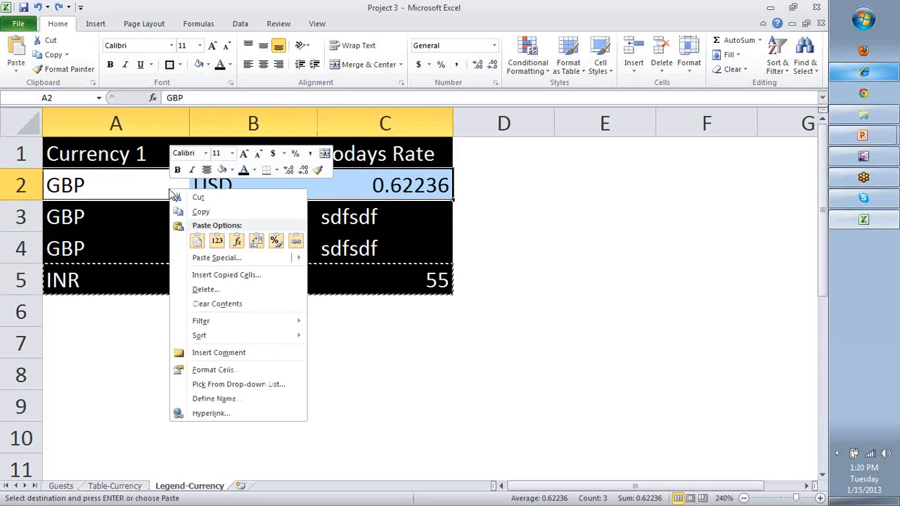
{"action": "left_click", "coordinate": [216, 240]}
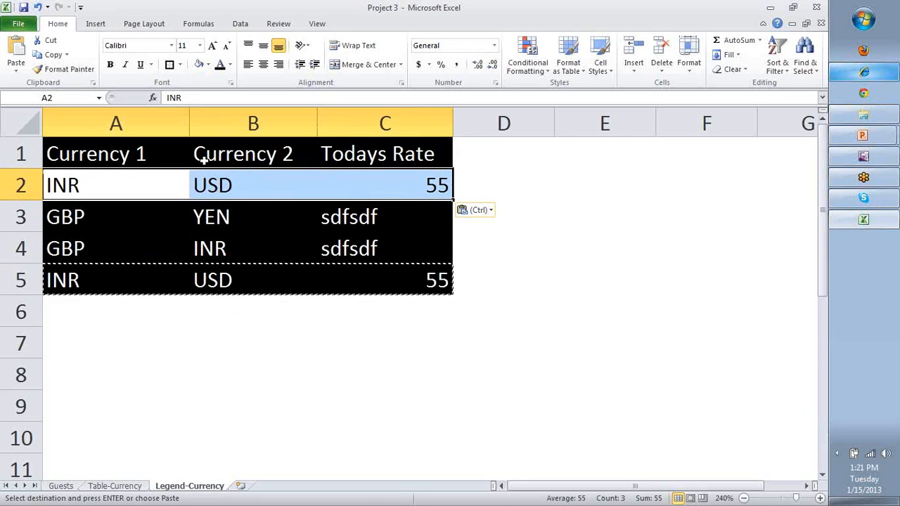
{"action": "left_click", "coordinate": [93, 490]}
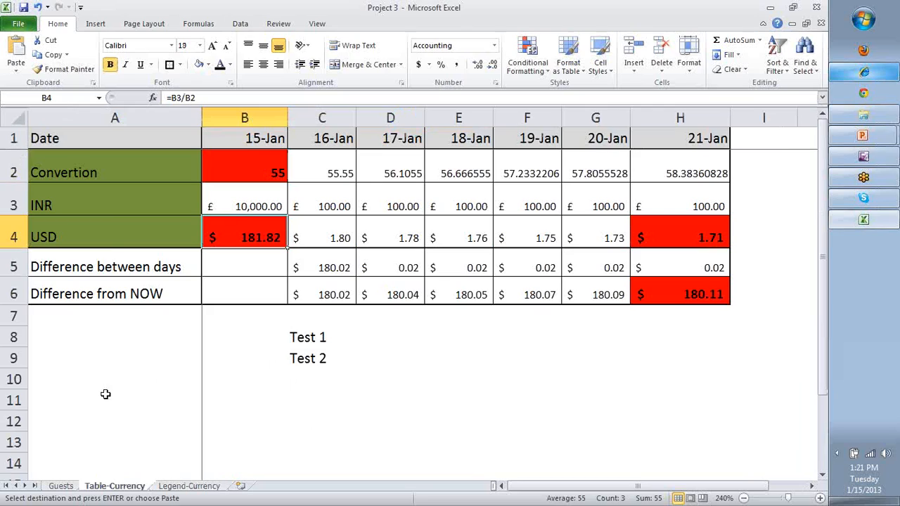
{"action": "left_click", "coordinate": [127, 189]}
{"action": "left_click", "coordinate": [254, 164]}
{"action": "left_click", "coordinate": [94, 196]}
{"action": "left_click", "coordinate": [222, 197]}
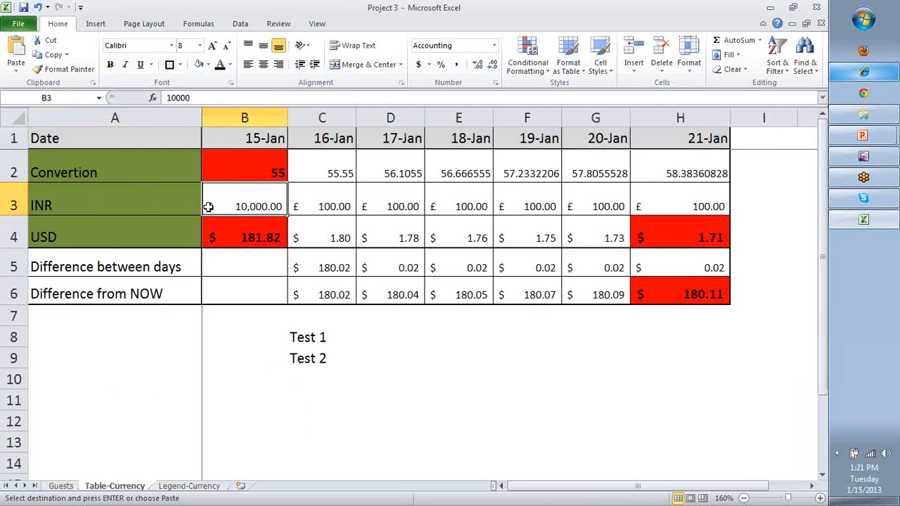
Apply the Comma Style without a currency symbol to the currency amounts in B3:H4 of Table-Currency.
{"action": "left_click_drag", "start_coordinate": [216, 203], "coordinate": [692, 232]}
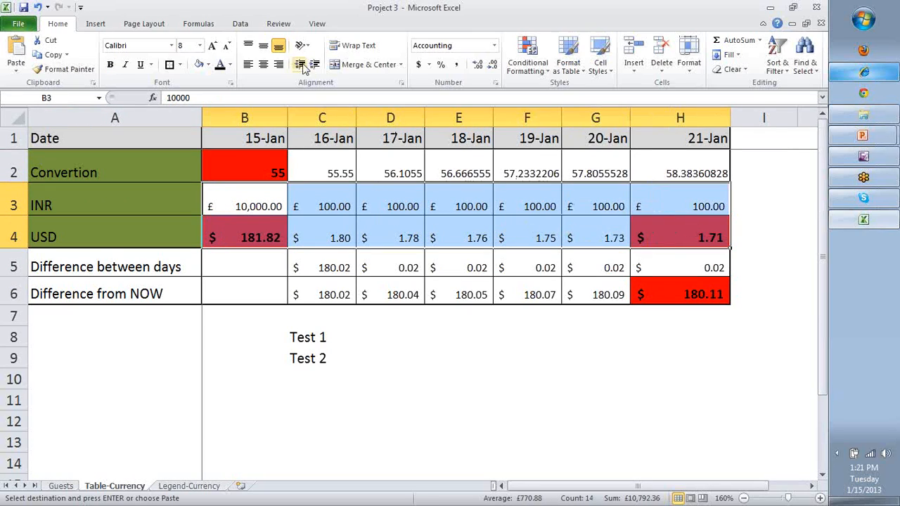
{"action": "left_click", "coordinate": [428, 64]}
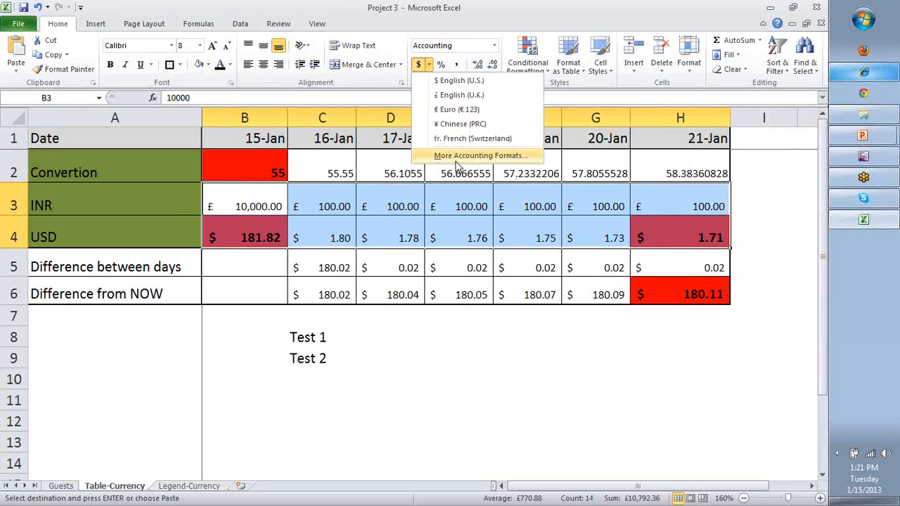
{"action": "left_click", "coordinate": [457, 64]}
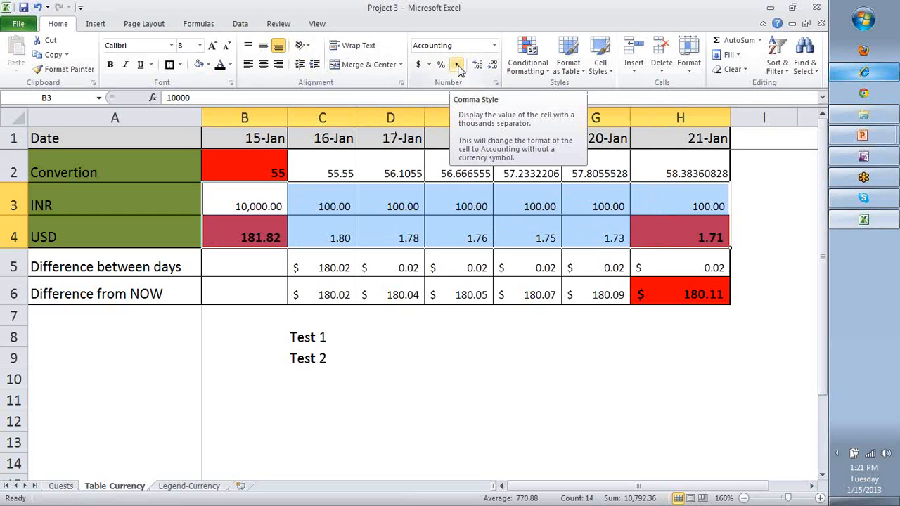
{"action": "left_click", "coordinate": [373, 254]}
Review the linked currency labels, their 15-Jan amounts and the 21-Jan difference across the Table-Currency table A1:H6.
{"action": "left_click", "coordinate": [91, 211]}
{"action": "left_click", "coordinate": [235, 203]}
{"action": "left_click", "coordinate": [110, 238]}
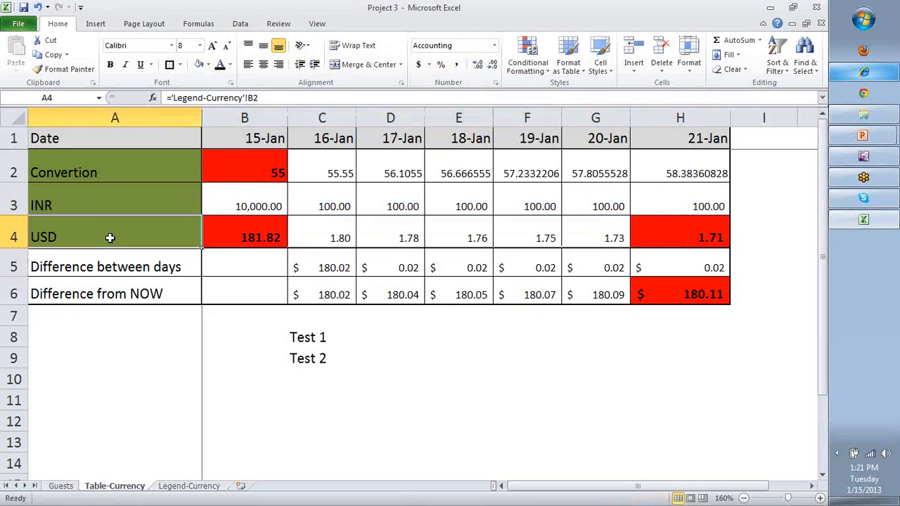
{"action": "left_click", "coordinate": [257, 235]}
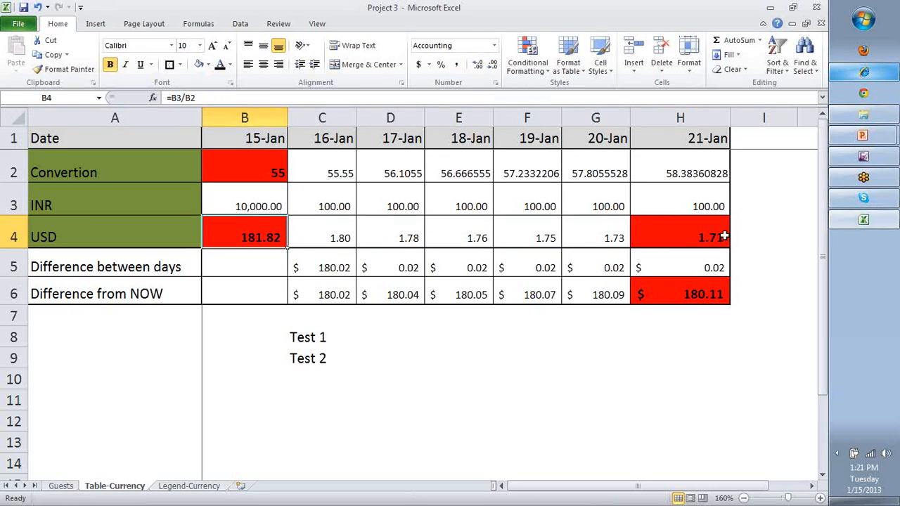
{"action": "left_click", "coordinate": [639, 313]}
{"action": "left_click", "coordinate": [682, 294]}
{"action": "left_click_drag", "start_coordinate": [681, 294], "coordinate": [135, 139]}
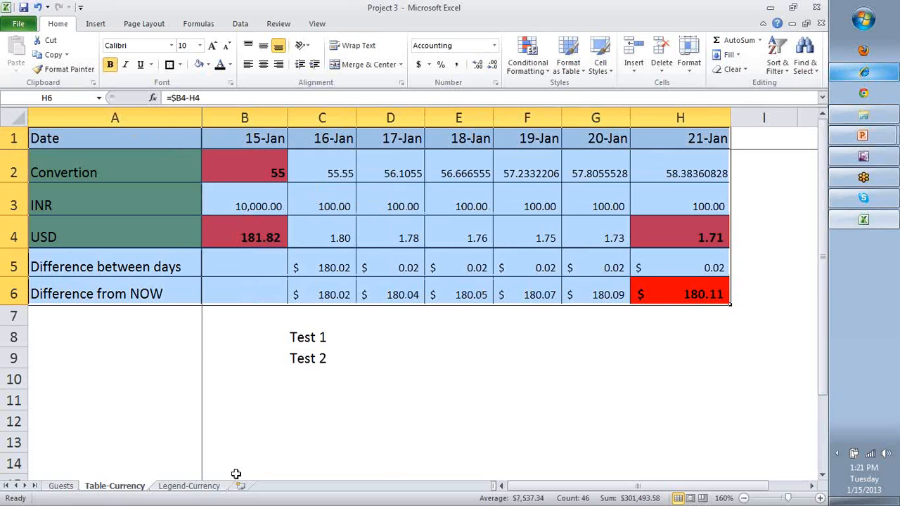
Look over the Legend-Currency sheet and return to the email column of the Guests sheet.
{"action": "left_click", "coordinate": [214, 486]}
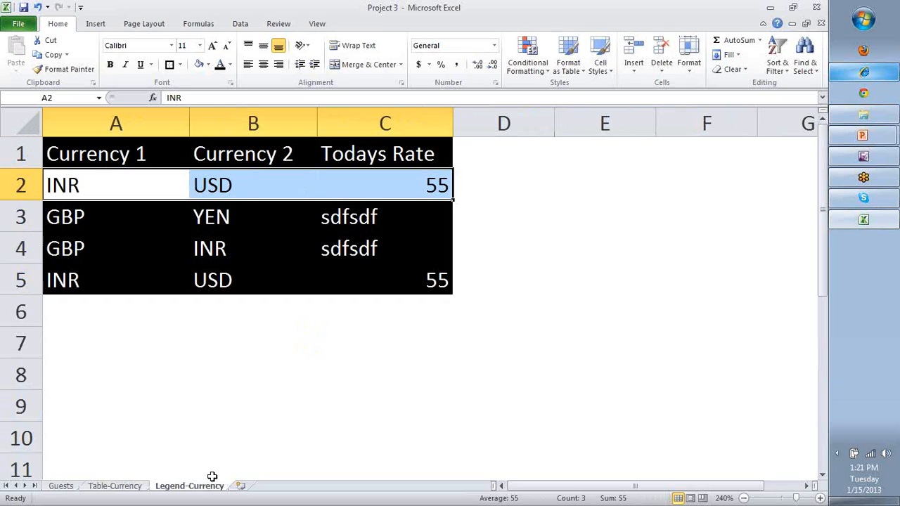
{"action": "left_click", "coordinate": [61, 486]}
{"action": "left_click", "coordinate": [392, 367]}
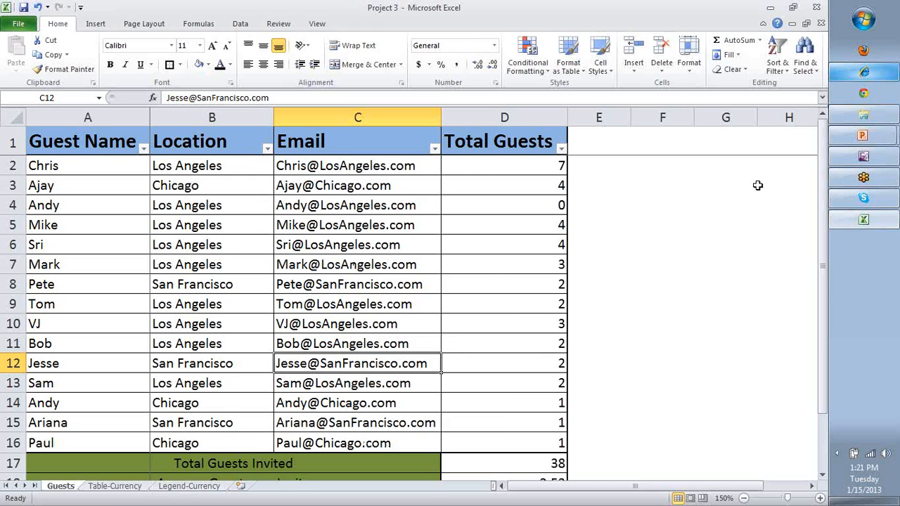
Switch to the ITeLearn-Excel Basics 3 presentation in PowerPoint and review the agenda items on multiple Excel sheets and sharing data between them.
{"action": "left_click", "coordinate": [864, 135]}
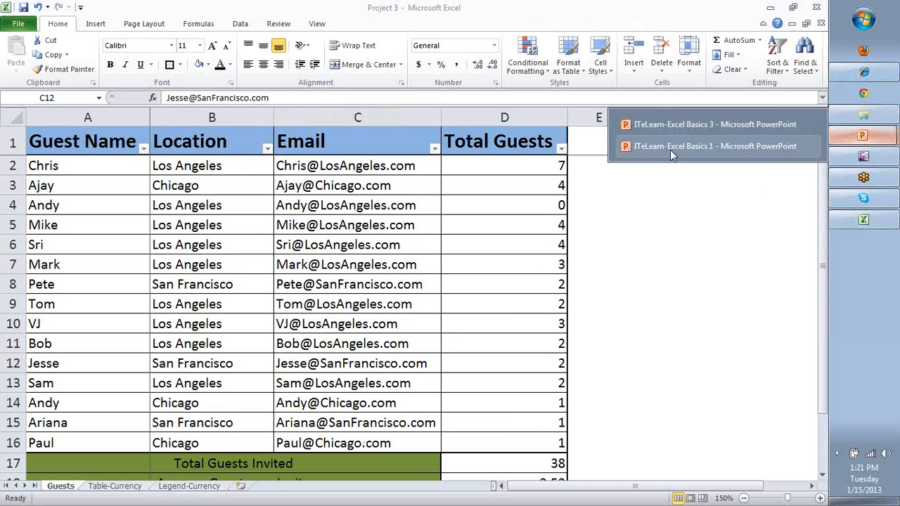
{"action": "left_click", "coordinate": [678, 122]}
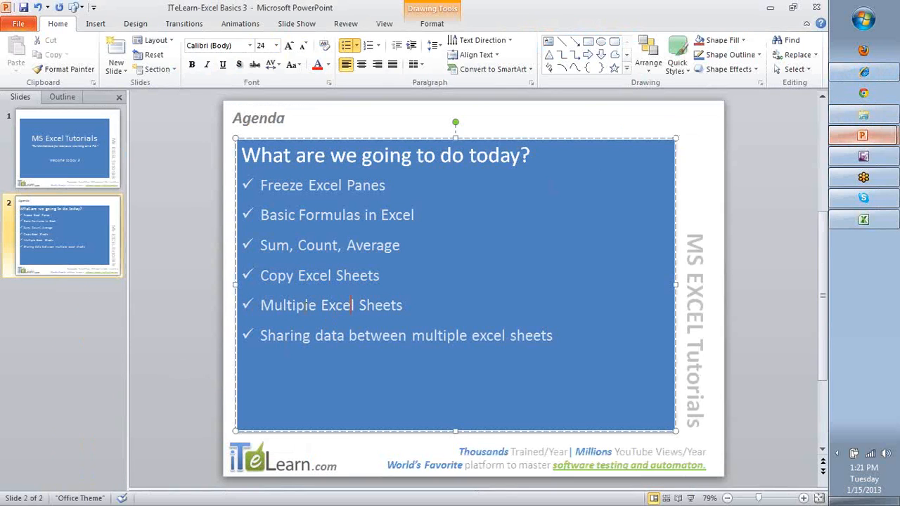
{"action": "triple_click", "coordinate": [282, 304]}
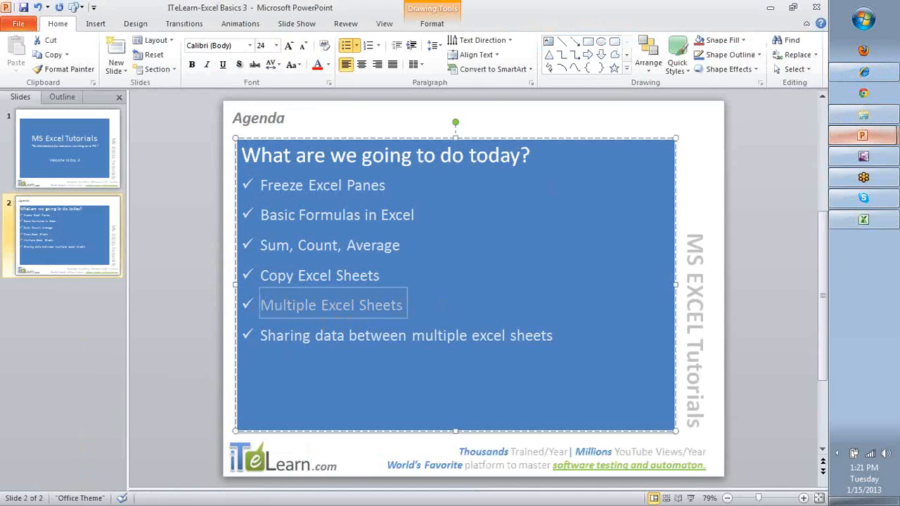
{"action": "left_click_drag", "start_coordinate": [317, 328], "coordinate": [566, 328]}
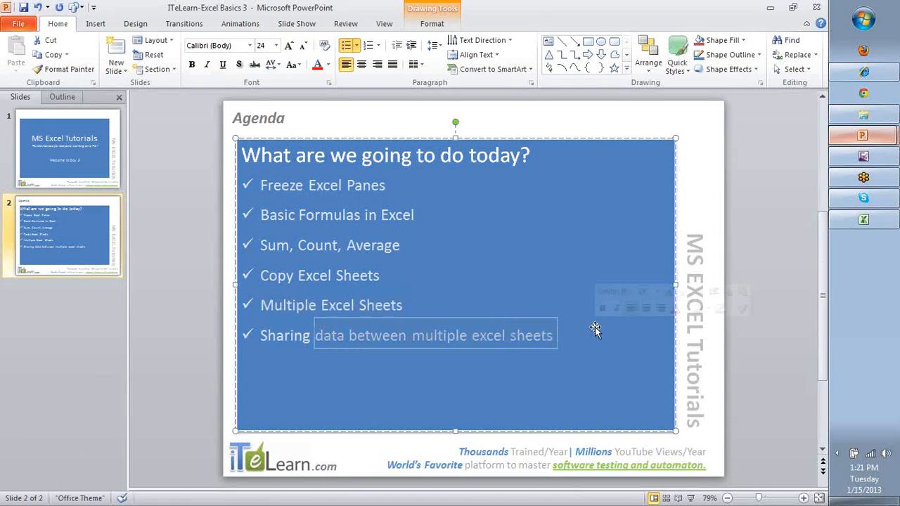